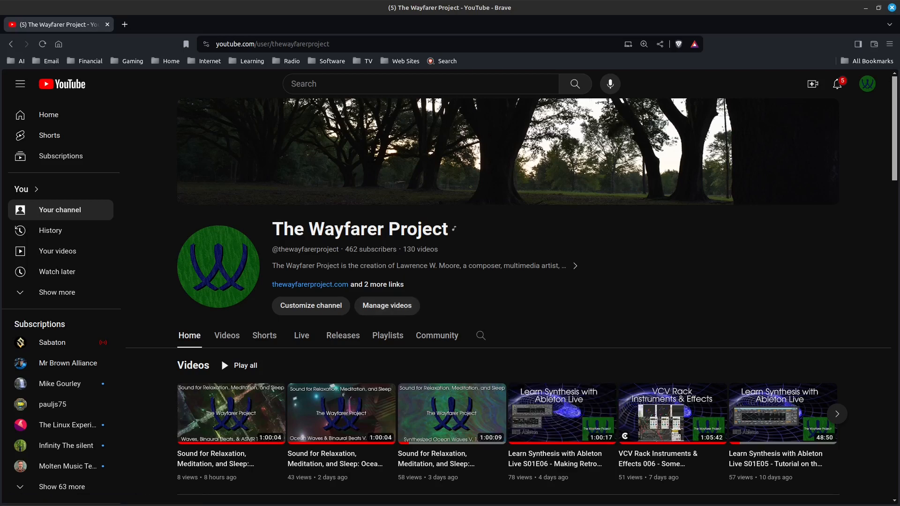
Browse The Wayfarer Project channel's home page through its tutorial, music video, meditation and album playlists
{"action": "scroll", "coordinate": [511, 286], "scroll_direction": "down", "scroll_amount": 3}
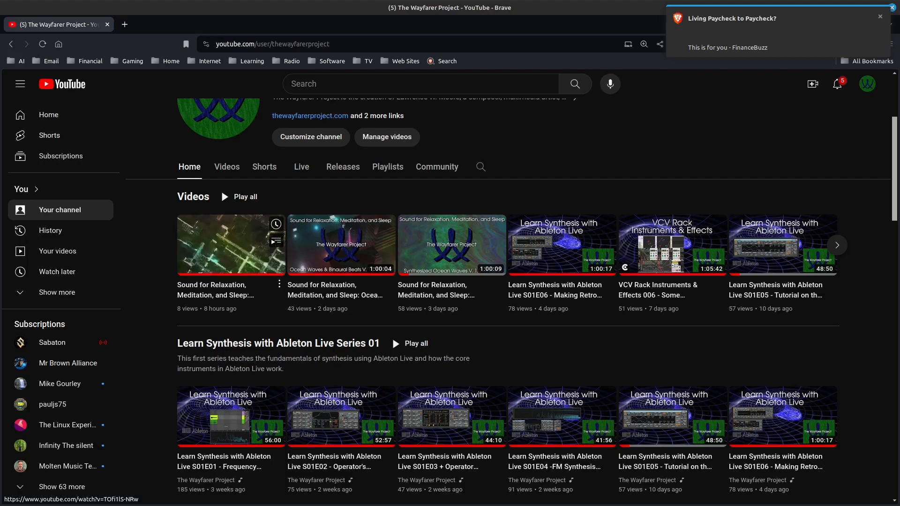
{"action": "scroll", "coordinate": [229, 244], "scroll_direction": "down", "scroll_amount": 10}
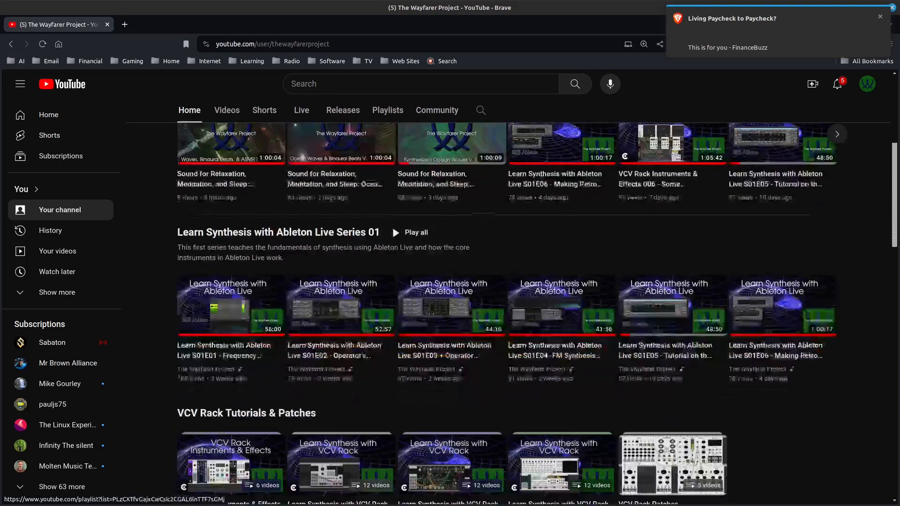
{"action": "scroll", "coordinate": [229, 262], "scroll_direction": "down", "scroll_amount": 6}
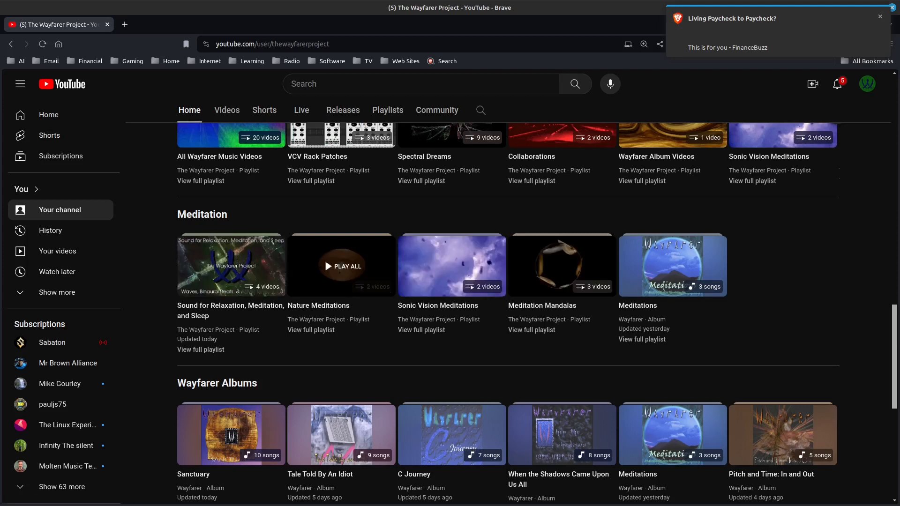
{"action": "scroll", "coordinate": [563, 266], "scroll_direction": "up", "scroll_amount": 5}
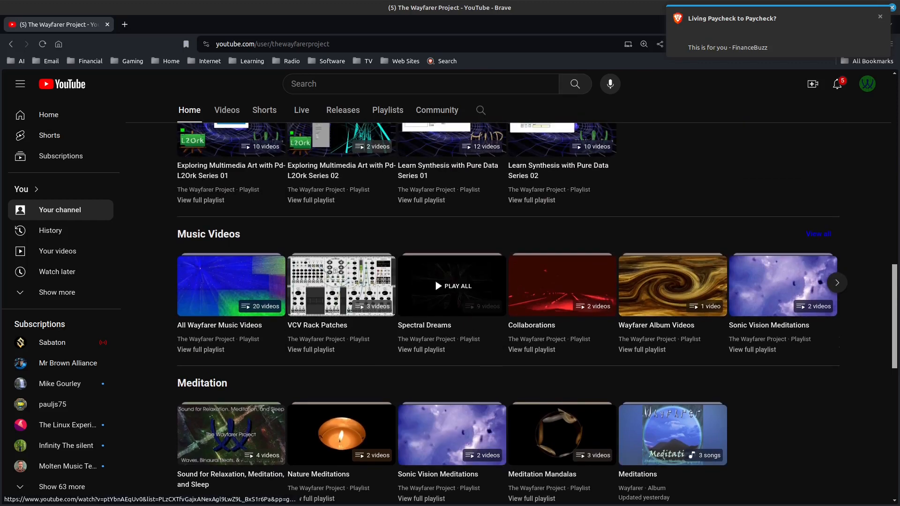
{"action": "scroll", "coordinate": [451, 262], "scroll_direction": "up", "scroll_amount": 12}
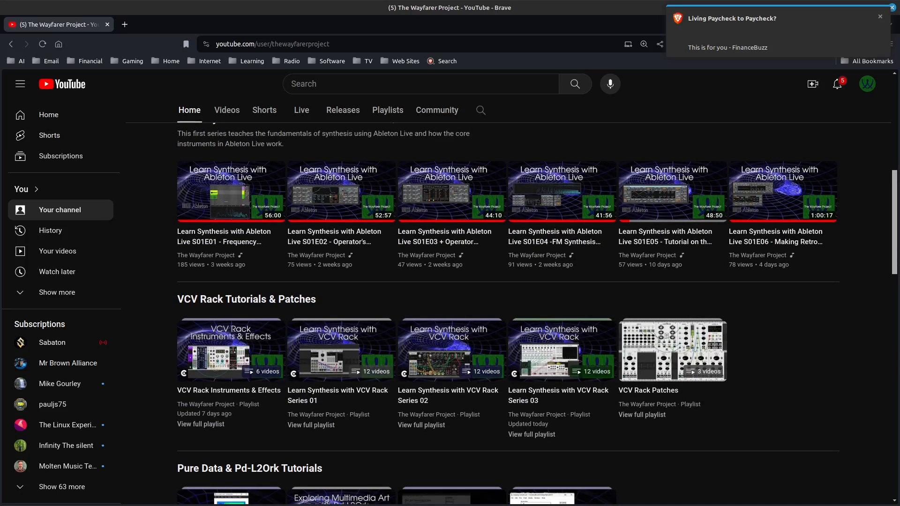
{"action": "scroll", "coordinate": [451, 300], "scroll_direction": "up", "scroll_amount": 3}
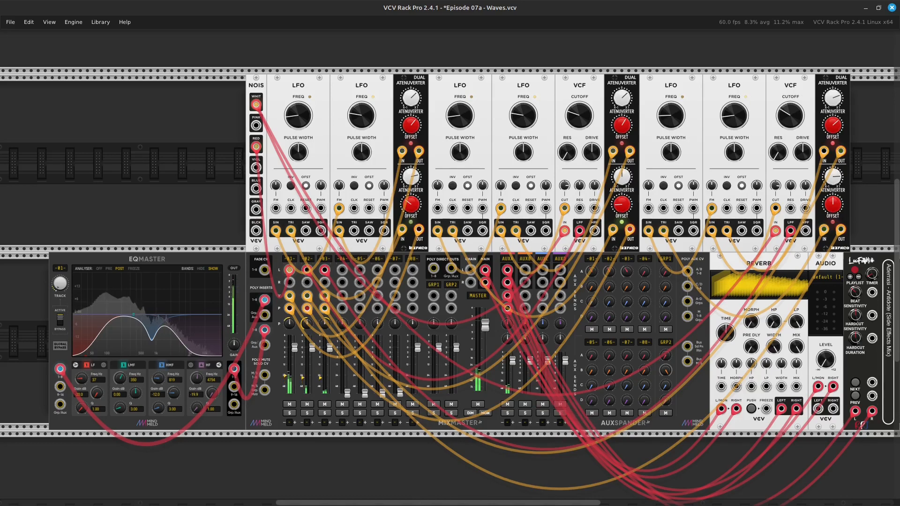
Switch to VCV Rack's LowFatMilk visualizer window to view its animation, and close that window
{"action": "mouse_move", "coordinate": [402, 505]}
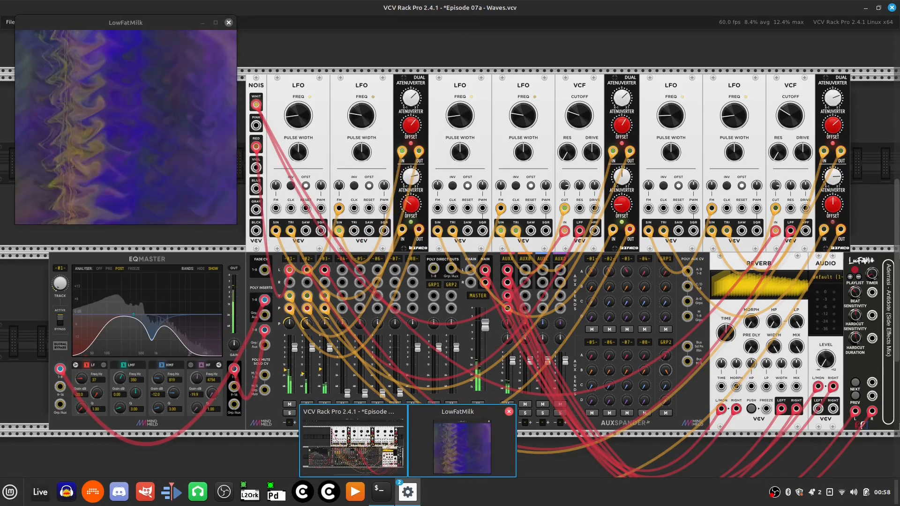
{"action": "left_click", "coordinate": [462, 445]}
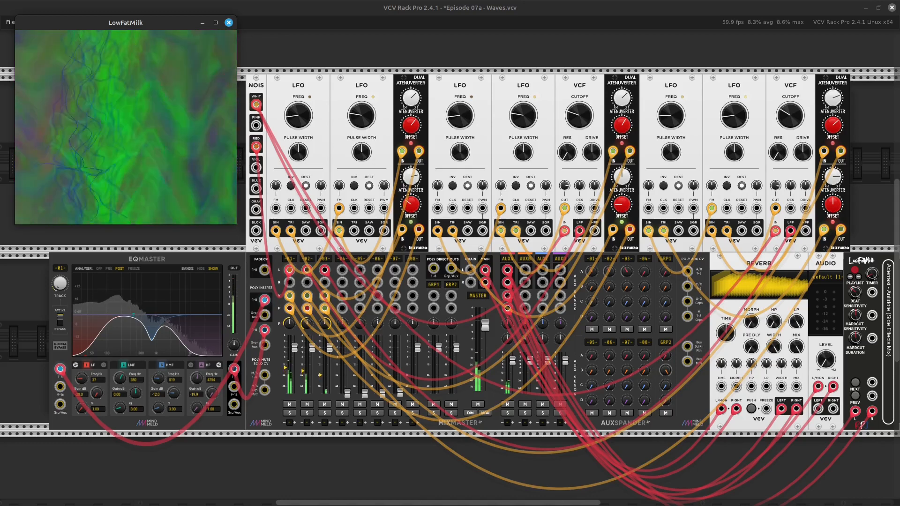
{"action": "left_click", "coordinate": [228, 23]}
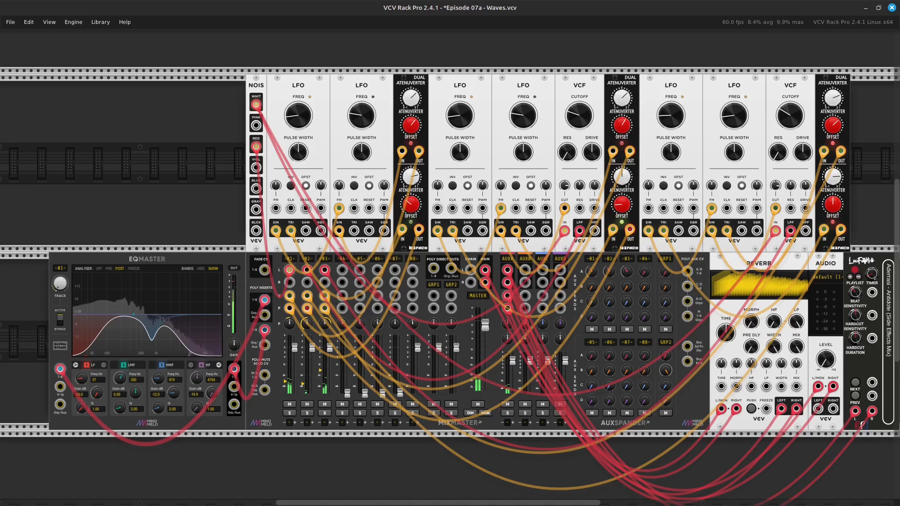
Raise the Audio module's output level and settle it at about -5.3 dB to listen to the waves patch
{"action": "mouse_move", "coordinate": [830, 367]}
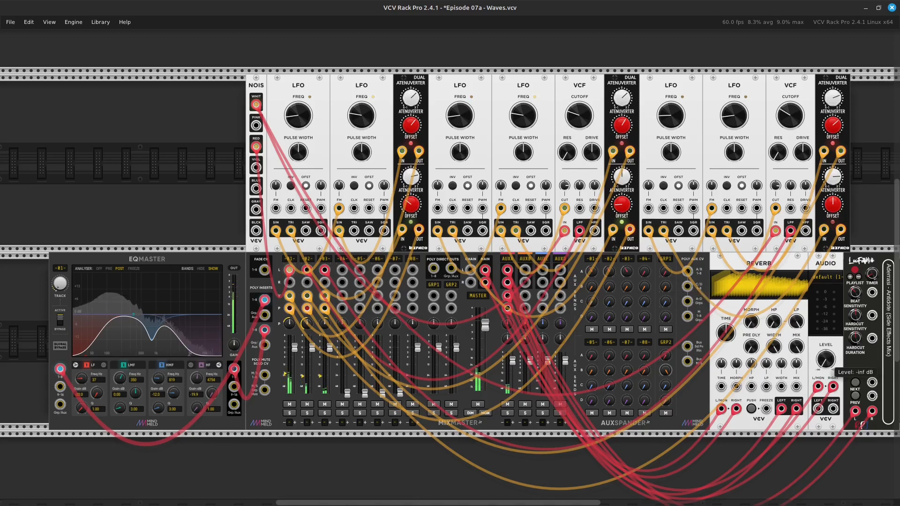
{"action": "left_click_drag", "start_coordinate": [826, 360], "coordinate": [825, 343]}
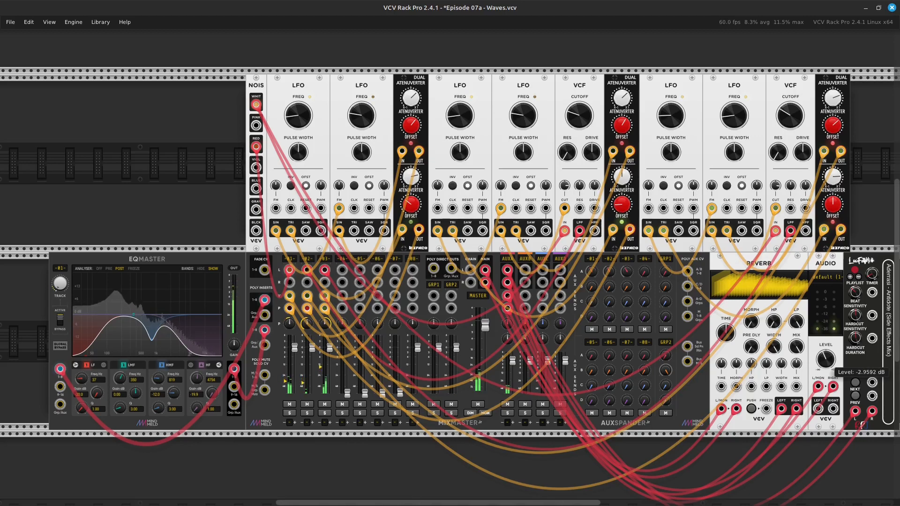
{"action": "left_click_drag", "start_coordinate": [825, 343], "coordinate": [826, 342]}
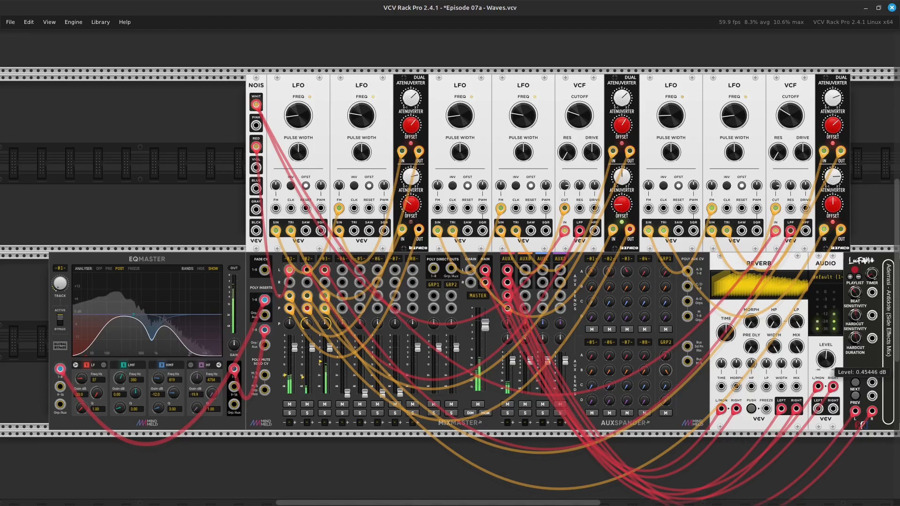
{"action": "left_click_drag", "start_coordinate": [825, 342], "coordinate": [825, 342]}
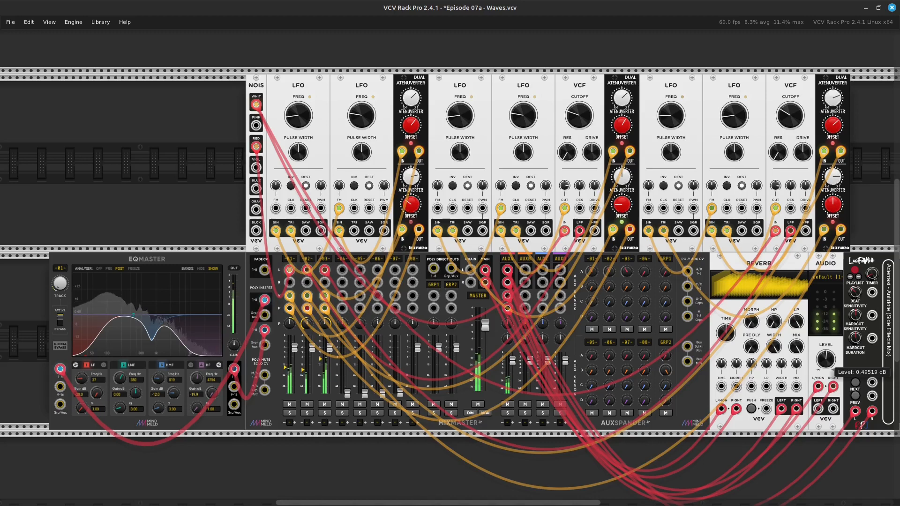
{"action": "left_click_drag", "start_coordinate": [826, 358], "coordinate": [826, 362]}
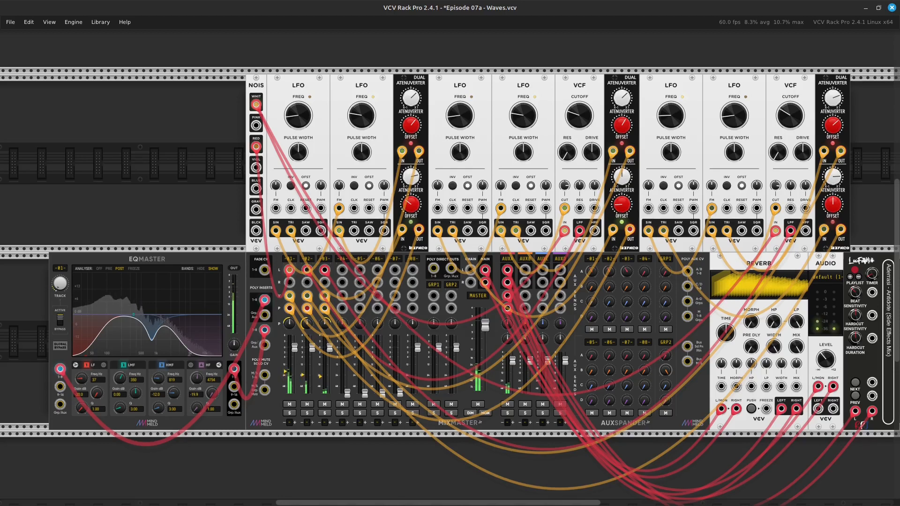
Turn the Audio module's output level all the way down
{"action": "mouse_move", "coordinate": [796, 322]}
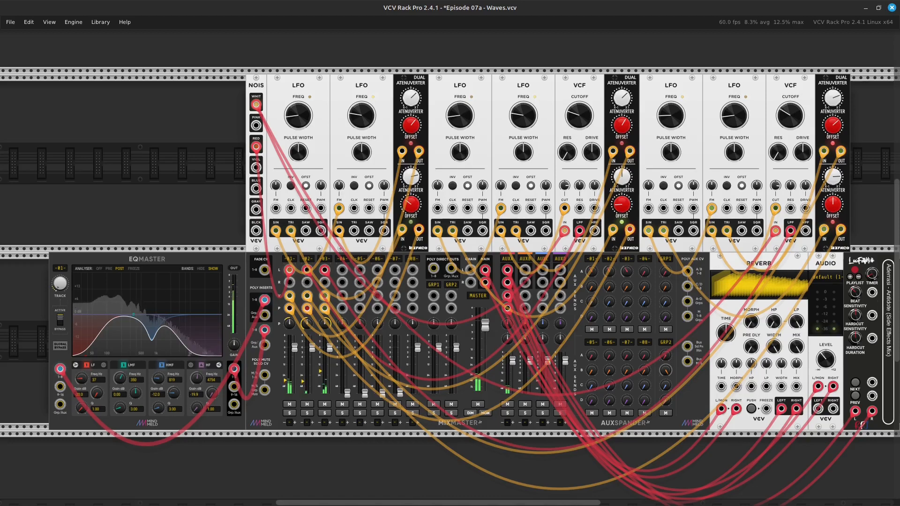
{"action": "mouse_move", "coordinate": [827, 360]}
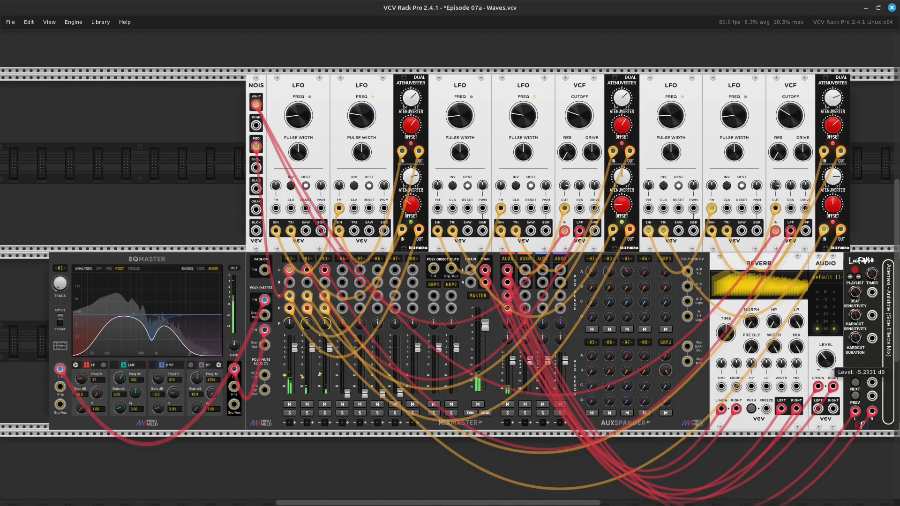
{"action": "left_click_drag", "start_coordinate": [827, 361], "coordinate": [827, 412]}
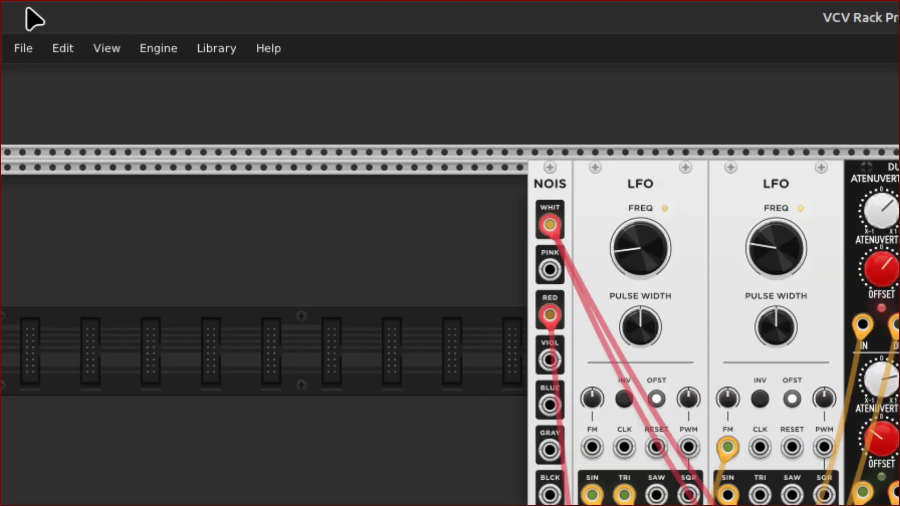
Review the edit commands for selecting all modules and disconnecting their cables
{"action": "left_click", "coordinate": [63, 51]}
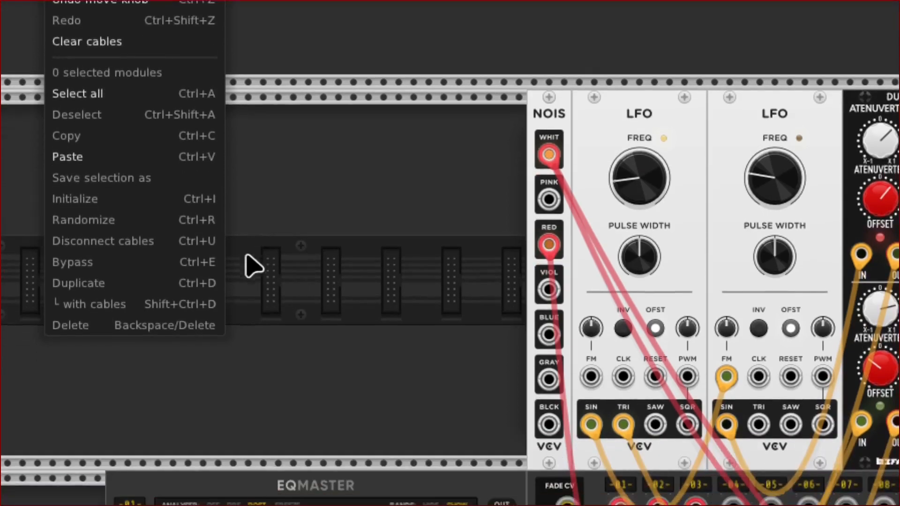
{"action": "left_click", "coordinate": [251, 345]}
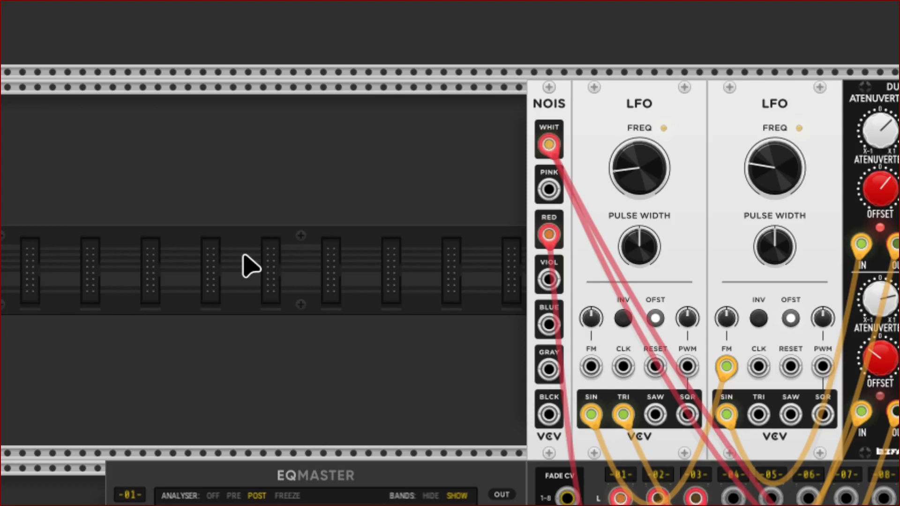
{"action": "key", "text": "F11"}
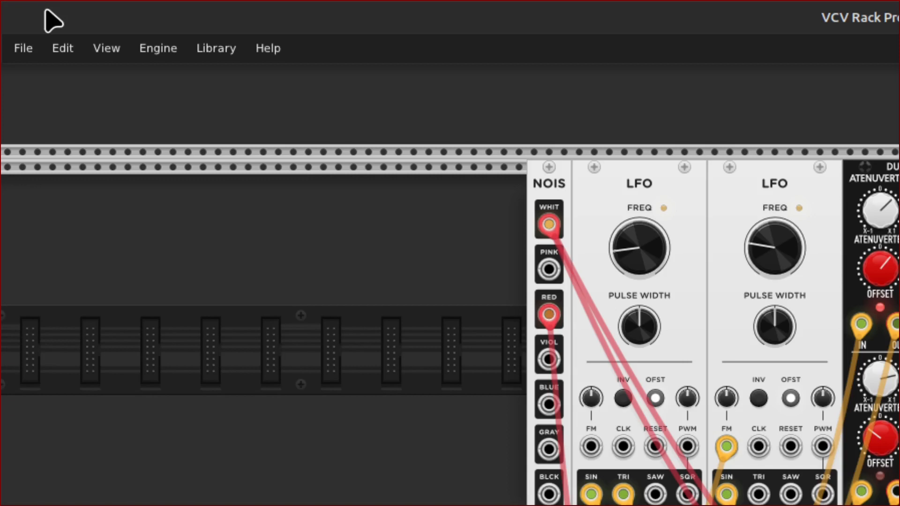
{"action": "left_click", "coordinate": [62, 49]}
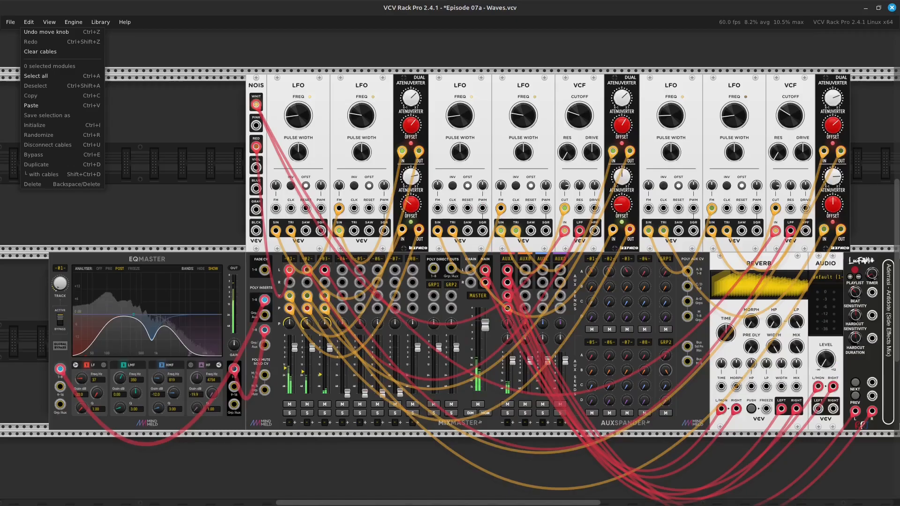
{"action": "key", "text": "Escape"}
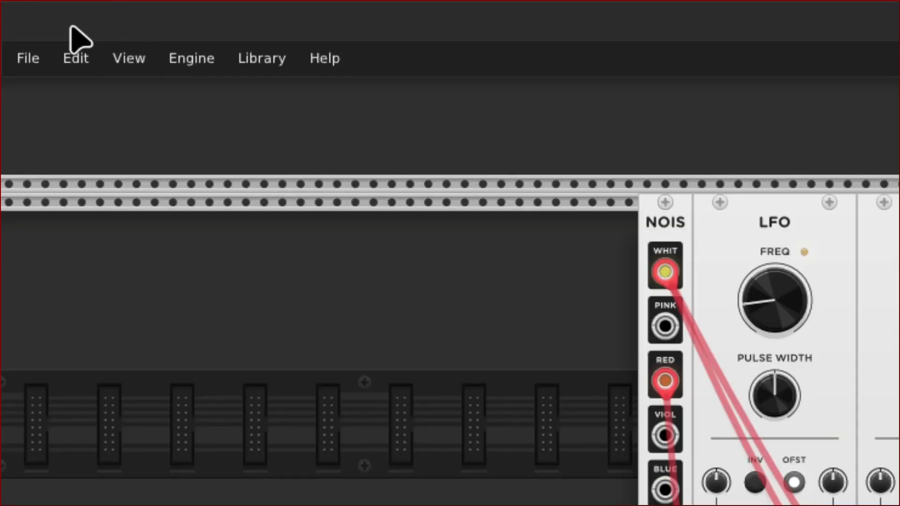
{"action": "left_click", "coordinate": [76, 57]}
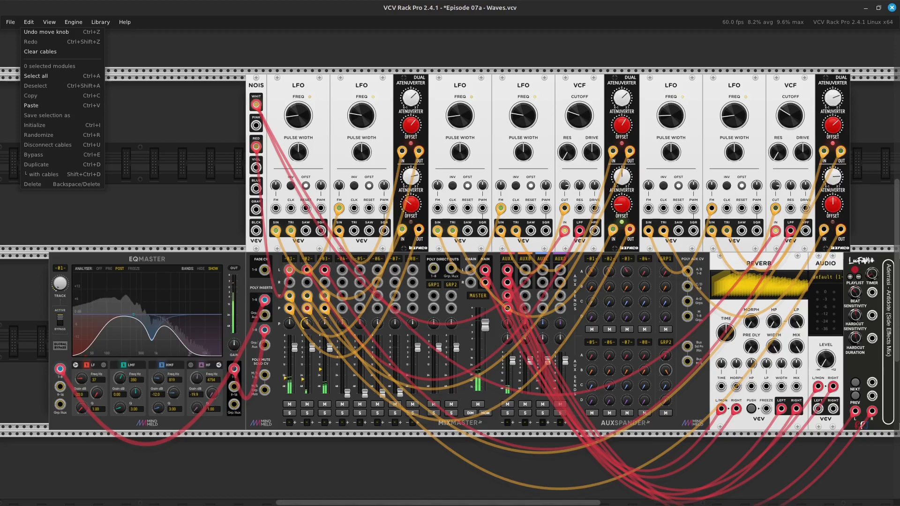
{"action": "key", "text": "Escape"}
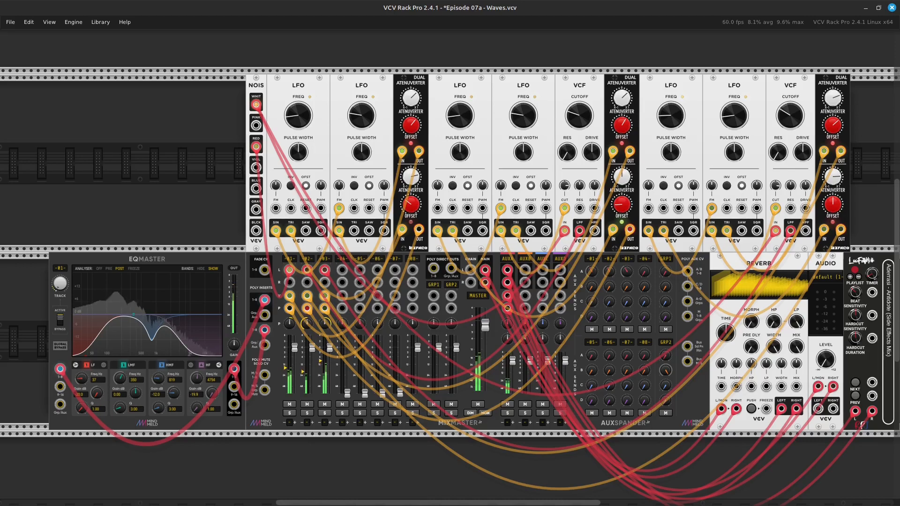
Select all modules in the patch, disconnect all their cables and clear the selection
{"action": "key", "text": "ctrl+a"}
{"action": "key", "text": "ctrl+u"}
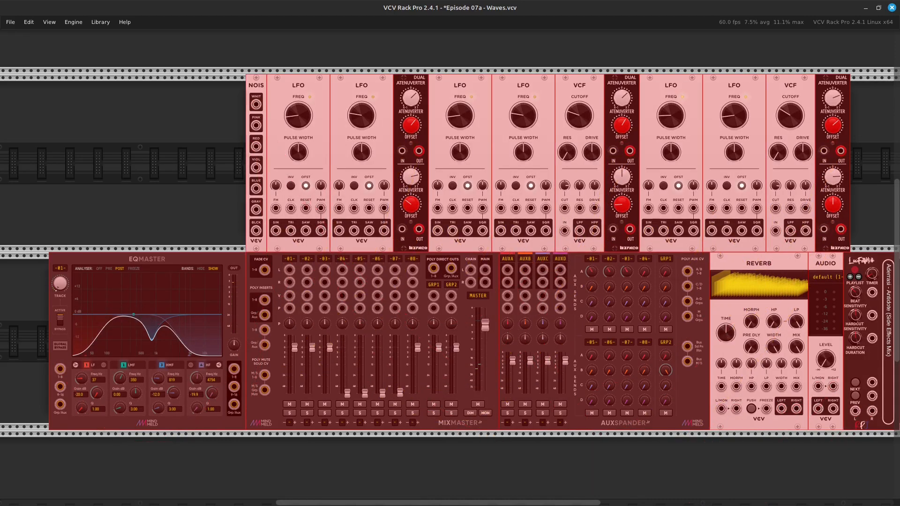
{"action": "left_click", "coordinate": [210, 163]}
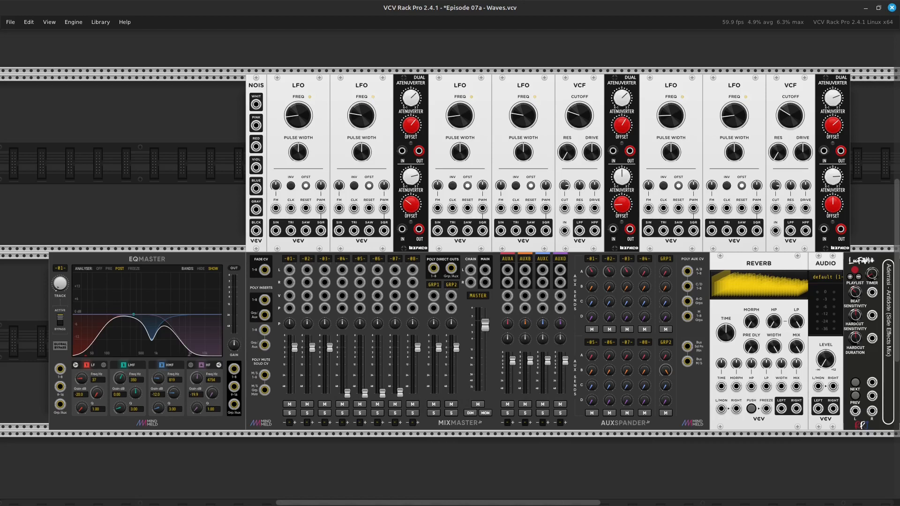
Look up the MindMeld EqMaster and mixer modules in the module browser and close it
{"action": "key", "text": "Return"}
{"action": "scroll", "coordinate": [351, 248], "scroll_direction": "down", "scroll_amount": 10}
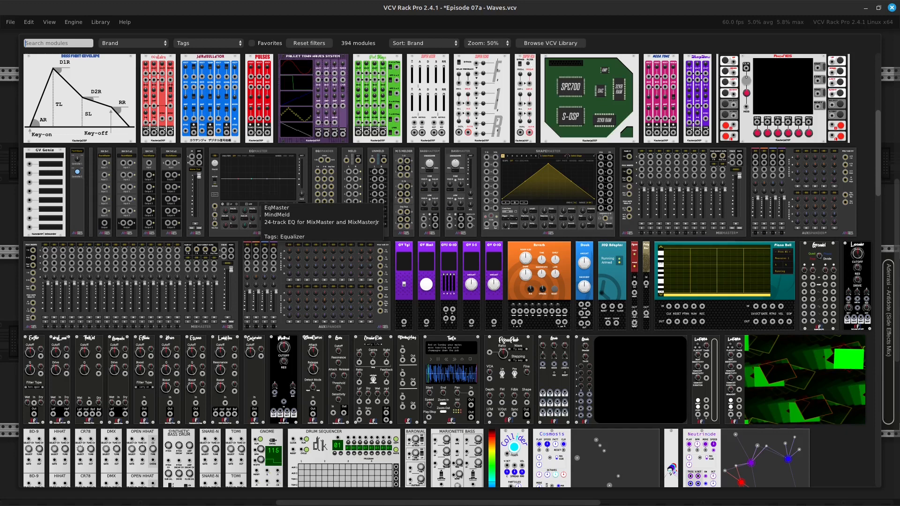
{"action": "key", "text": "Escape"}
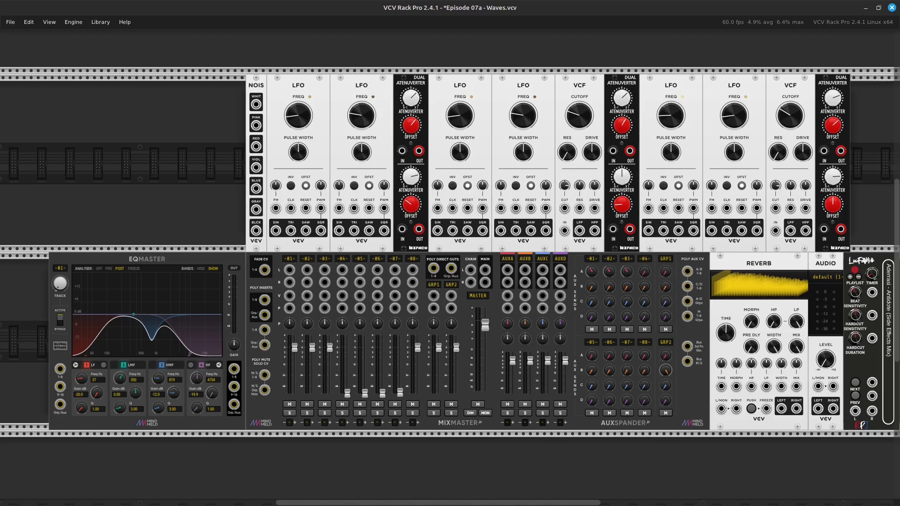
Examine the MixMaster Jr's channel strips and its poly insert jacks beside the EqMaster at close range
{"action": "key", "text": "ctrl+equal"}
{"action": "key", "text": "ctrl+equal"}
{"action": "scroll", "coordinate": [313, 329], "scroll_direction": "down", "scroll_amount": 8}
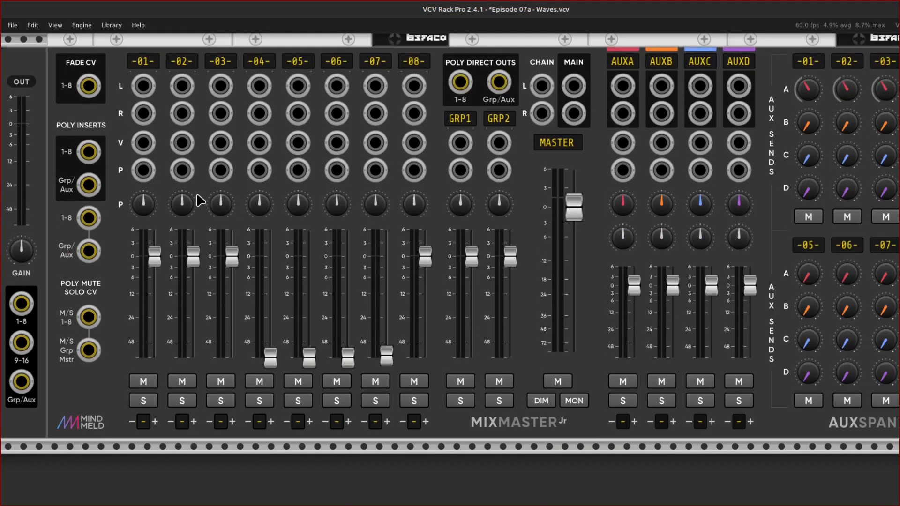
{"action": "key", "text": "Left"}
{"action": "key", "text": "Up"}
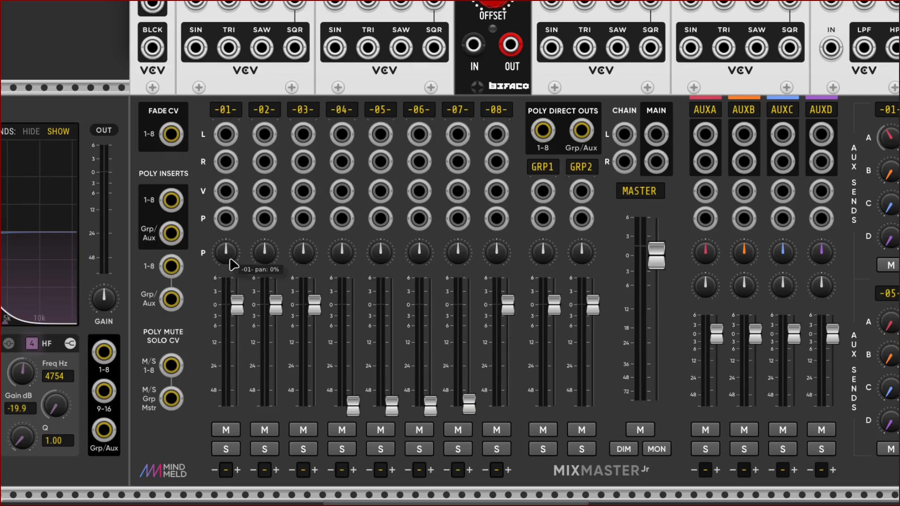
{"action": "scroll", "coordinate": [233, 260], "scroll_direction": "up", "scroll_amount": 2}
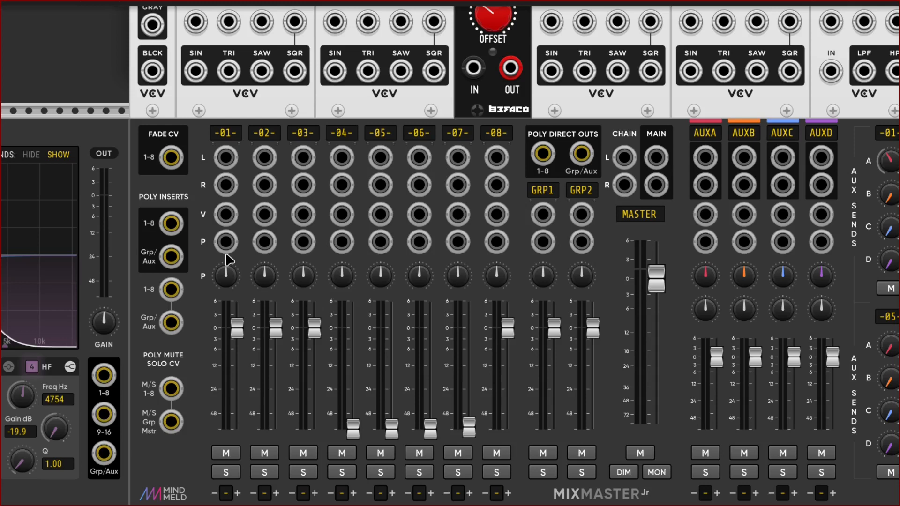
{"action": "scroll", "coordinate": [227, 260], "scroll_direction": "down", "scroll_amount": 2}
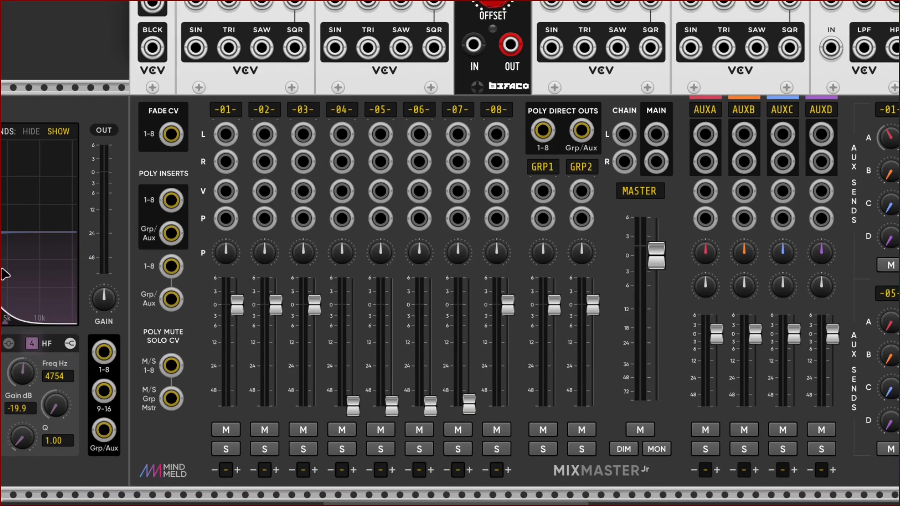
{"action": "scroll", "coordinate": [1, 276], "scroll_direction": "left", "scroll_amount": 18}
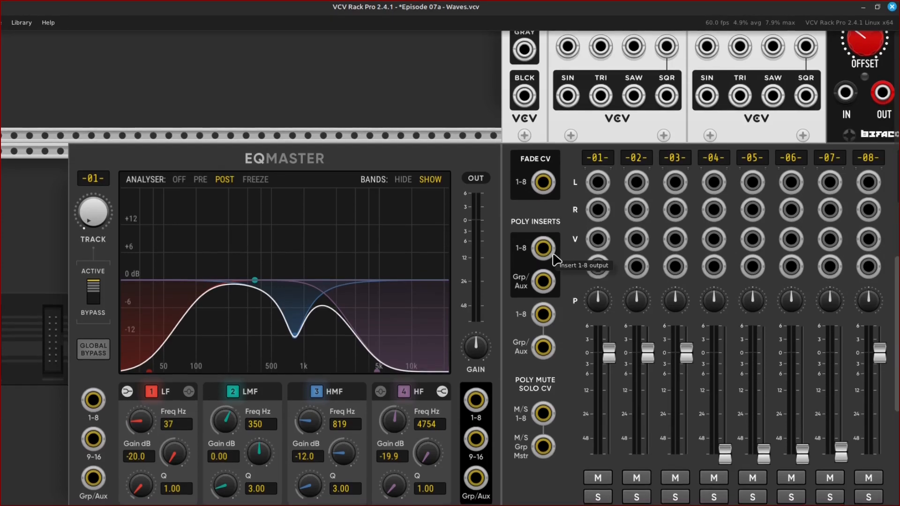
{"action": "key", "text": "ctrl+equal"}
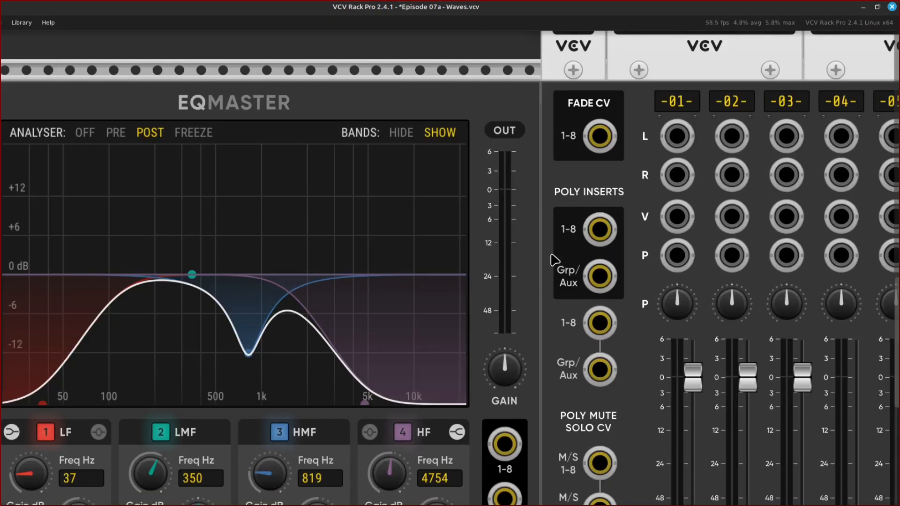
{"action": "scroll", "coordinate": [554, 260], "scroll_direction": "right", "scroll_amount": 5}
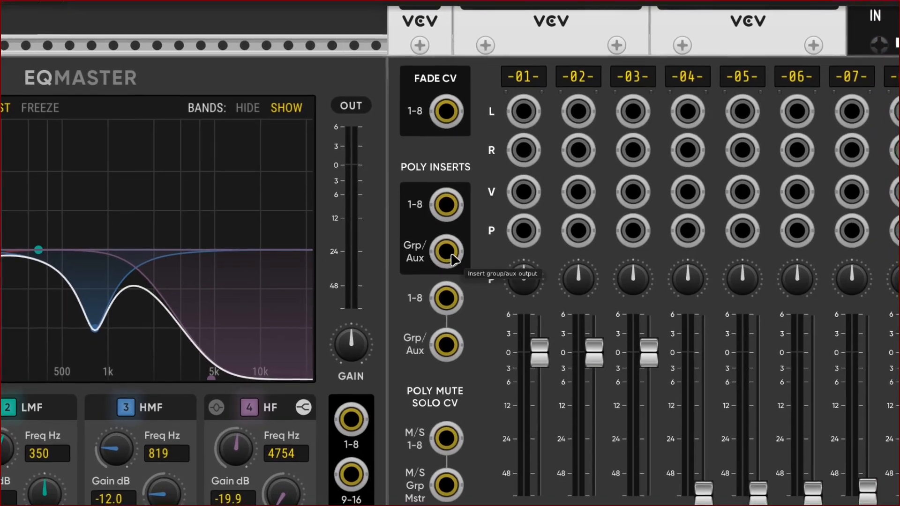
Examine the MixMaster Jr's eight channel strips, mute and solo buttons, group strips and master section
{"action": "scroll", "coordinate": [530, 349], "scroll_direction": "right", "scroll_amount": 8}
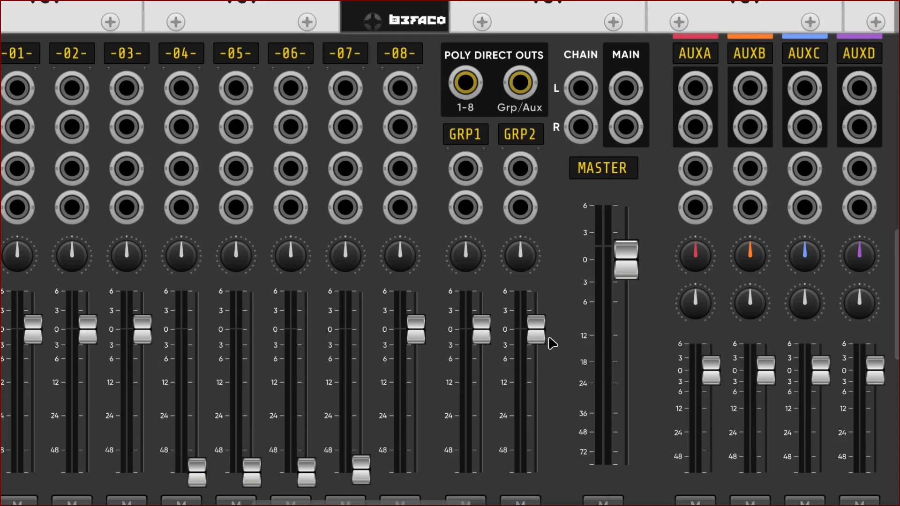
{"action": "scroll", "coordinate": [454, 402], "scroll_direction": "left", "scroll_amount": 15}
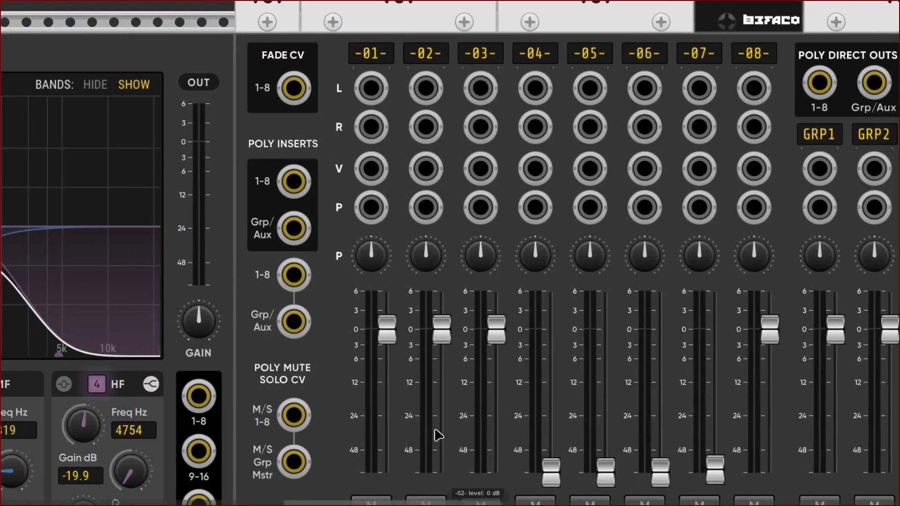
{"action": "scroll", "coordinate": [398, 440], "scroll_direction": "down", "scroll_amount": 5}
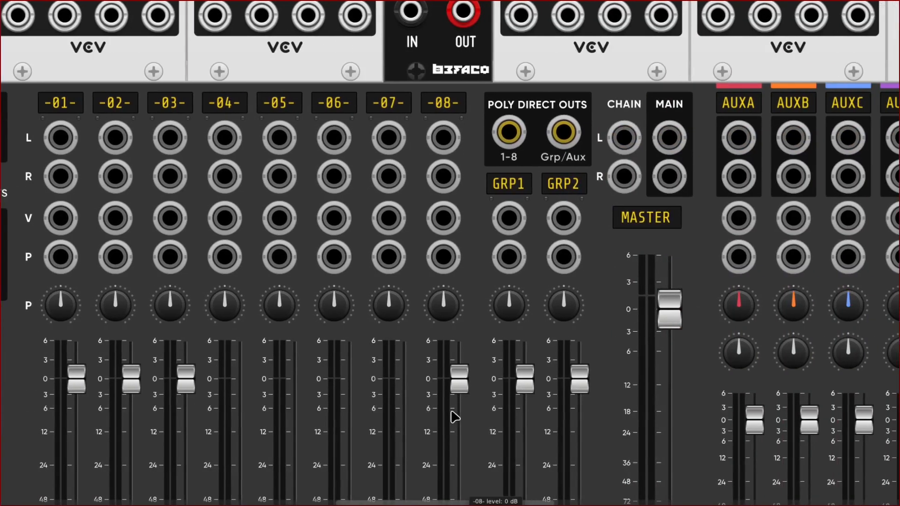
{"action": "scroll", "coordinate": [454, 419], "scroll_direction": "down", "scroll_amount": 6}
{"action": "scroll", "coordinate": [454, 403], "scroll_direction": "left", "scroll_amount": 4}
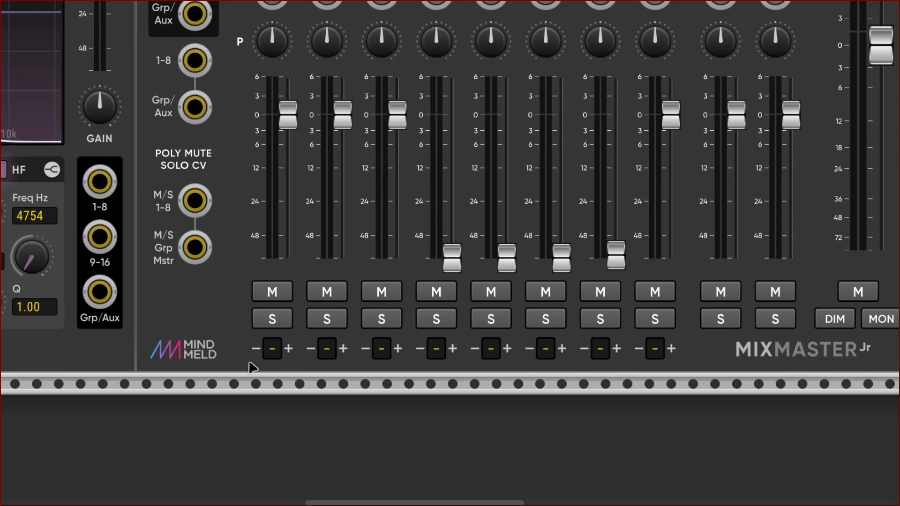
{"action": "scroll", "coordinate": [281, 363], "scroll_direction": "up", "scroll_amount": 3}
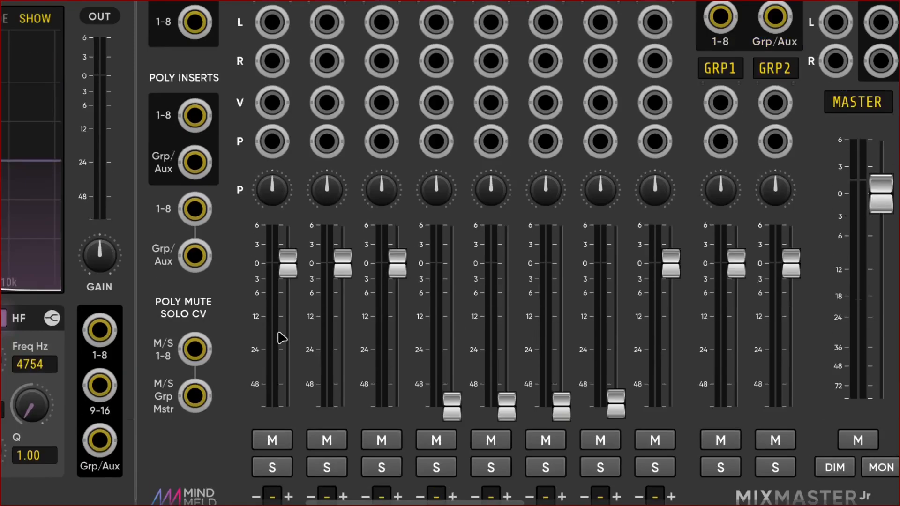
{"action": "scroll", "coordinate": [279, 338], "scroll_direction": "right", "scroll_amount": 8}
{"action": "scroll", "coordinate": [342, 313], "scroll_direction": "up", "scroll_amount": 2}
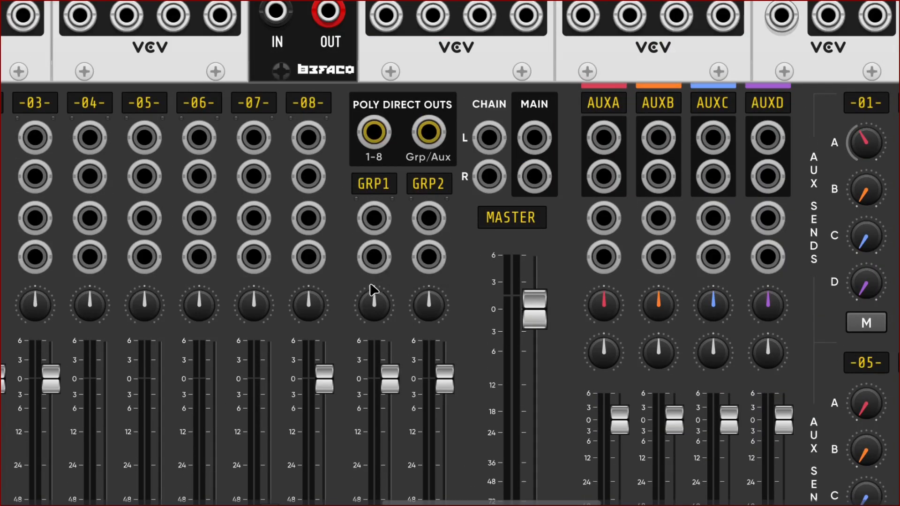
{"action": "scroll", "coordinate": [365, 260], "scroll_direction": "up", "scroll_amount": 1}
{"action": "scroll", "coordinate": [365, 255], "scroll_direction": "down", "scroll_amount": 1}
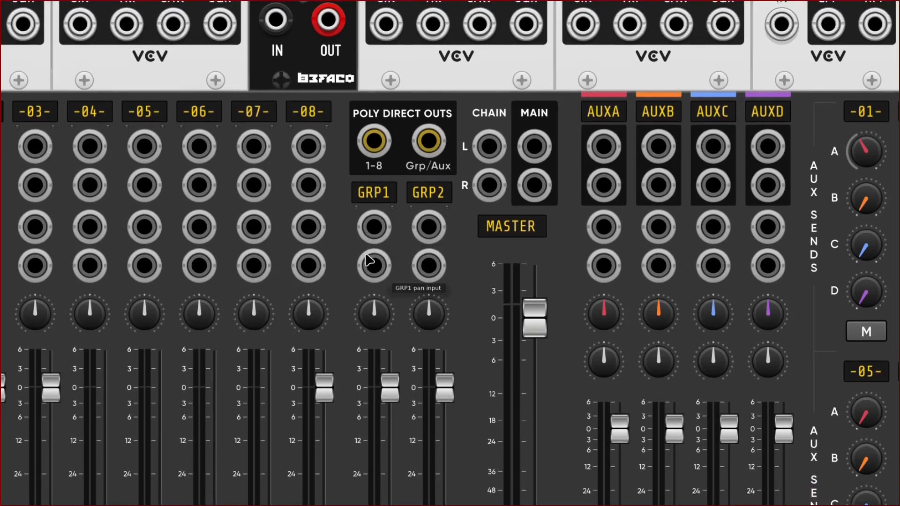
{"action": "scroll", "coordinate": [375, 258], "scroll_direction": "up", "scroll_amount": 1}
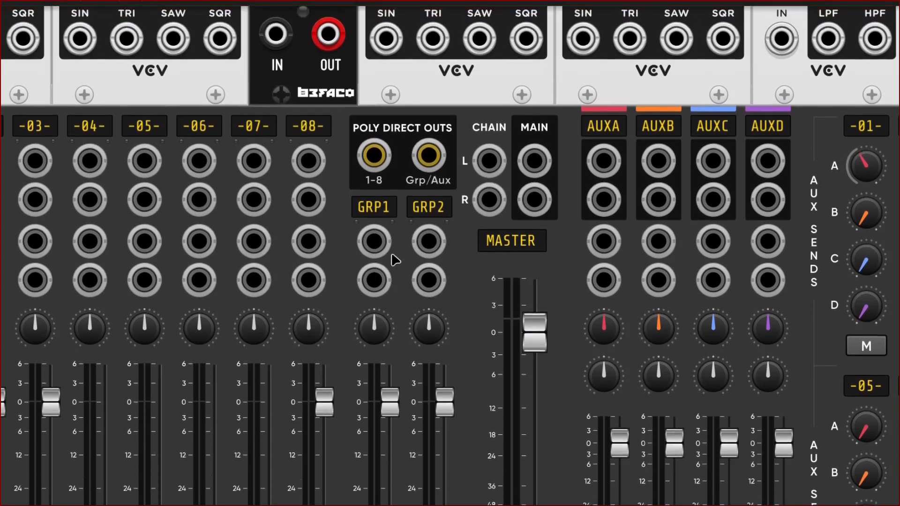
Compare the mixer's group/aux poly insert jacks with its group strips and the AUXA to AUXD strips
{"action": "scroll", "coordinate": [415, 255], "scroll_direction": "left", "scroll_amount": 12}
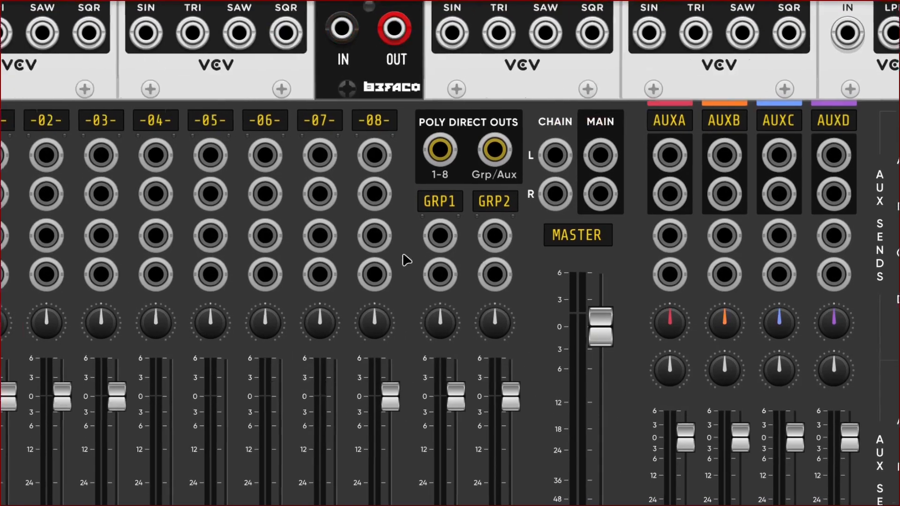
{"action": "scroll", "coordinate": [346, 259], "scroll_direction": "up", "scroll_amount": 1}
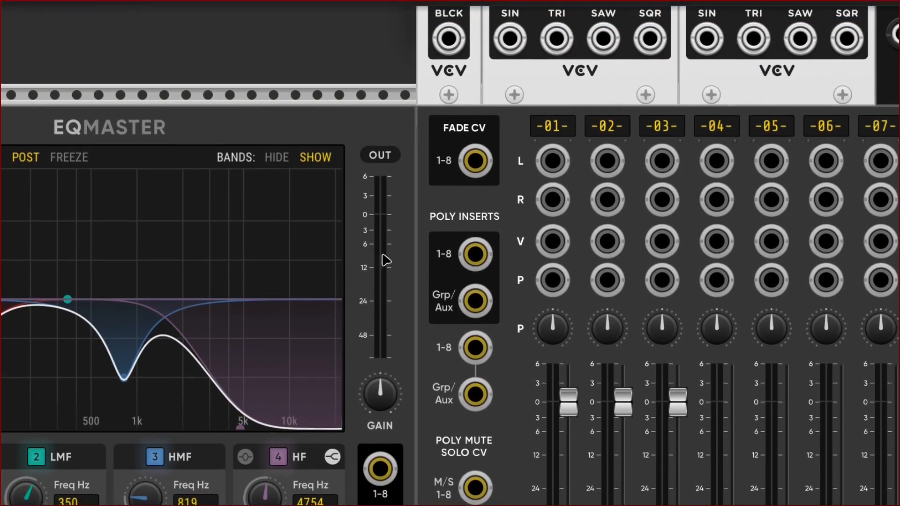
{"action": "scroll", "coordinate": [384, 259], "scroll_direction": "down", "scroll_amount": 1}
{"action": "scroll", "coordinate": [443, 299], "scroll_direction": "right", "scroll_amount": 1}
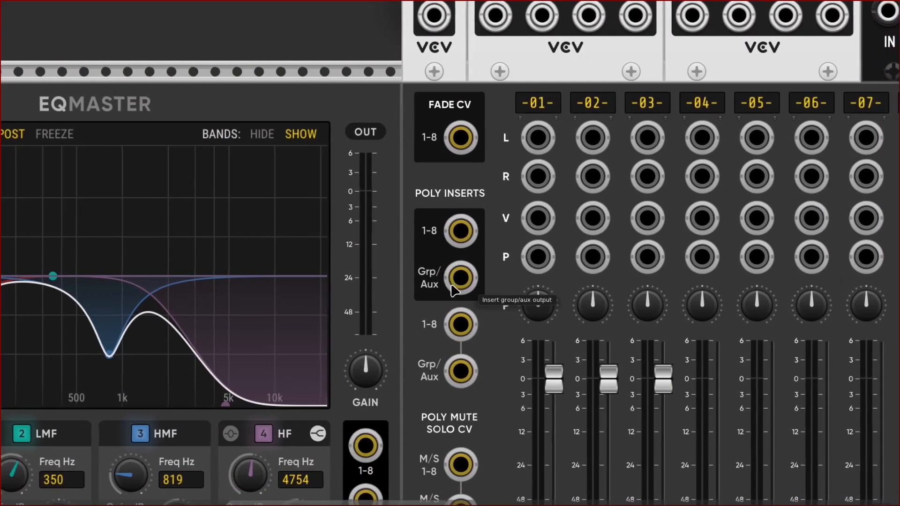
{"action": "scroll", "coordinate": [497, 314], "scroll_direction": "right", "scroll_amount": 2}
{"action": "scroll", "coordinate": [501, 316], "scroll_direction": "right", "scroll_amount": 10}
{"action": "scroll", "coordinate": [533, 315], "scroll_direction": "right", "scroll_amount": 3}
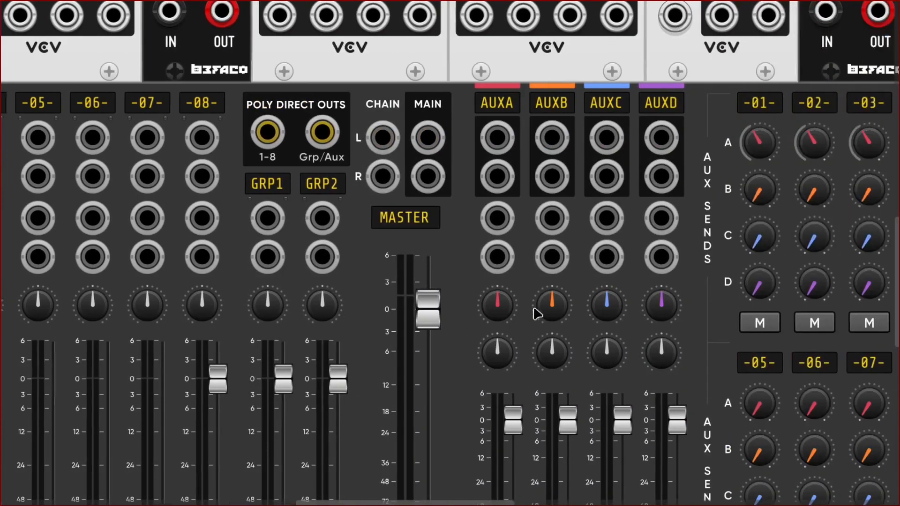
{"action": "scroll", "coordinate": [536, 313], "scroll_direction": "left", "scroll_amount": 2}
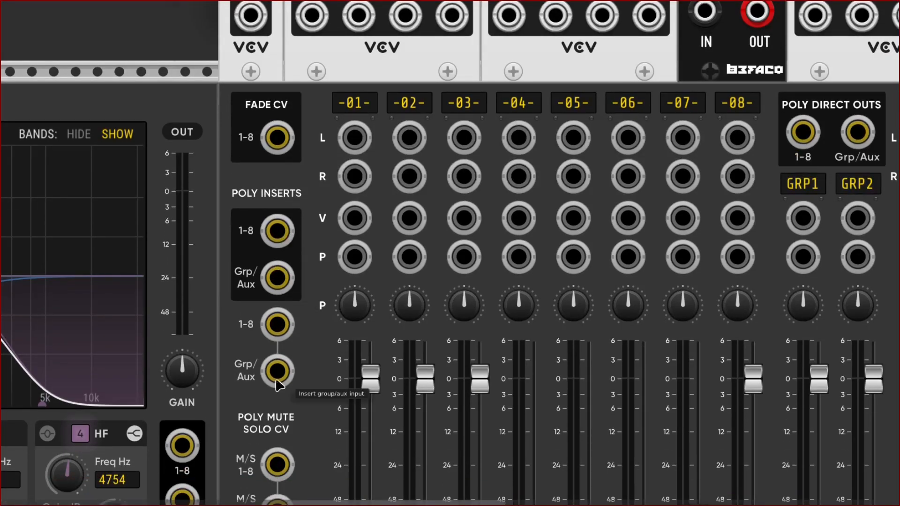
{"action": "scroll", "coordinate": [276, 380], "scroll_direction": "right", "scroll_amount": 10}
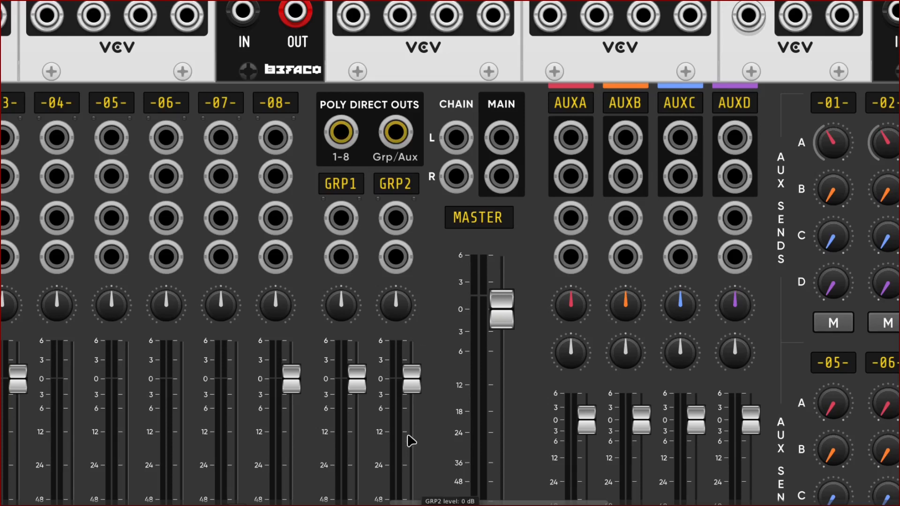
{"action": "scroll", "coordinate": [404, 427], "scroll_direction": "left", "scroll_amount": 10}
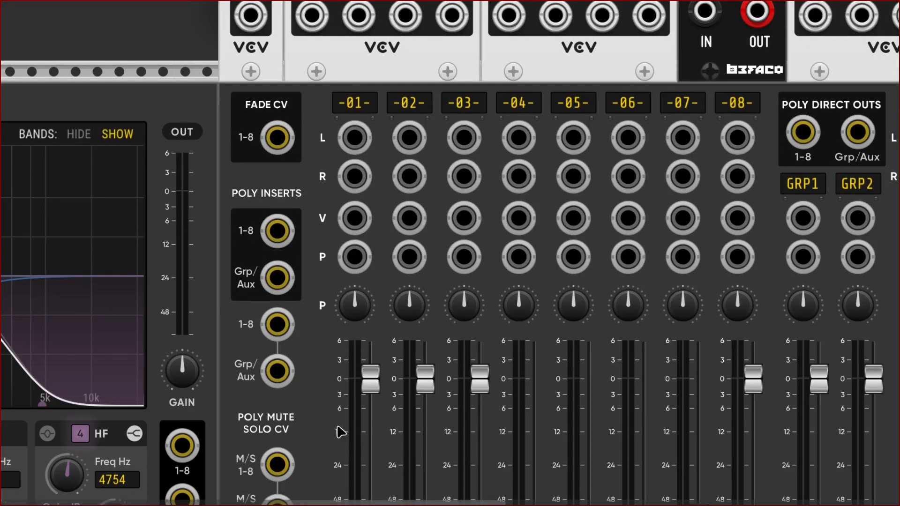
Patch a red cable from the mixer's 1-8 poly insert output to the EqMaster's 1-8 input
{"action": "scroll", "coordinate": [328, 414], "scroll_direction": "left", "scroll_amount": 5}
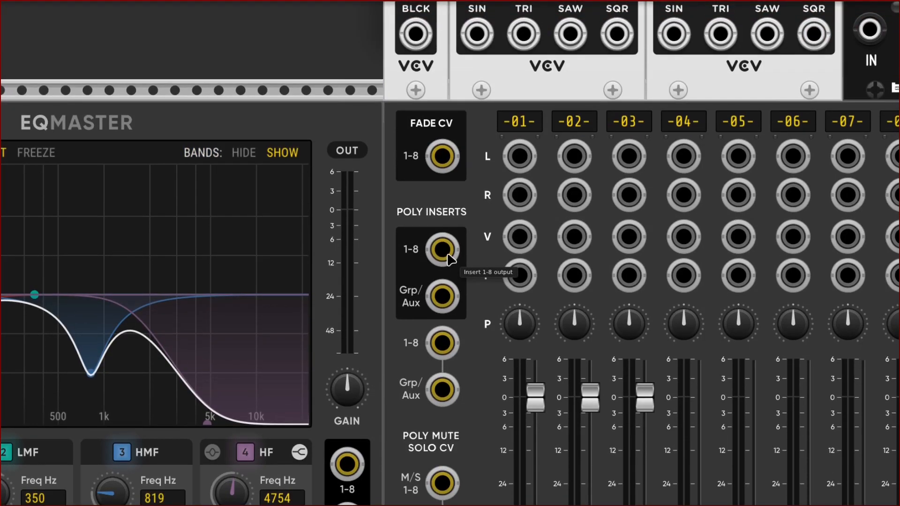
{"action": "right_click", "coordinate": [447, 240]}
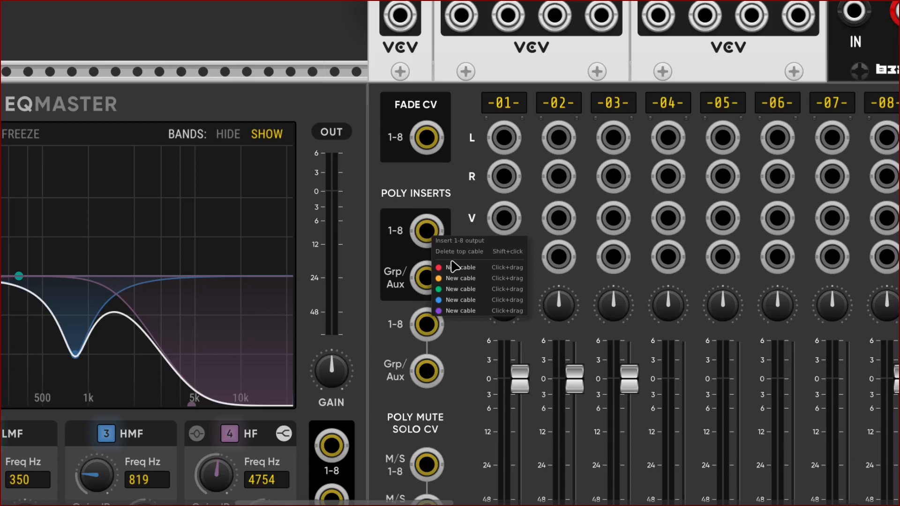
{"action": "left_click_drag", "start_coordinate": [451, 262], "coordinate": [407, 279]}
{"action": "scroll", "coordinate": [341, 352], "scroll_direction": "left", "scroll_amount": 10}
{"action": "scroll", "coordinate": [308, 362], "scroll_direction": "left", "scroll_amount": 8}
{"action": "scroll", "coordinate": [309, 361], "scroll_direction": "down", "scroll_amount": 6}
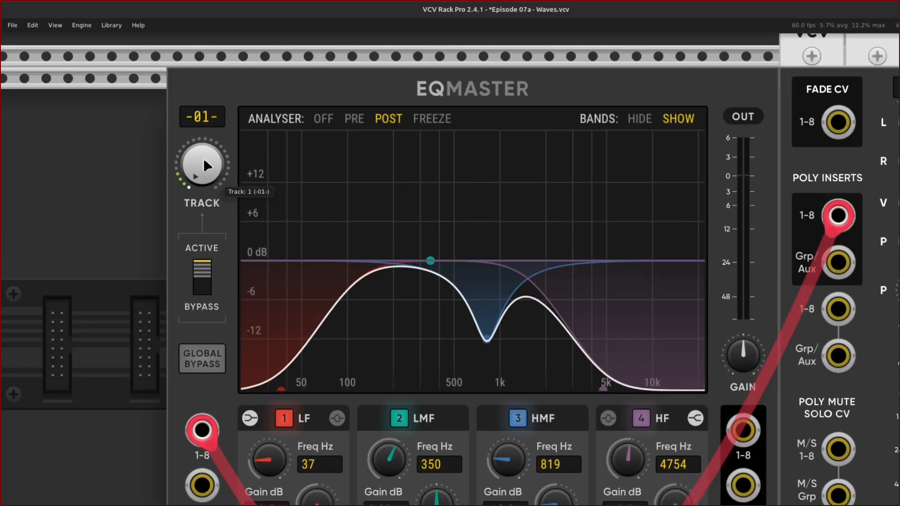
Review the EqMaster's track selector, frequency curve and four EQ band settings
{"action": "right_click", "coordinate": [204, 160]}
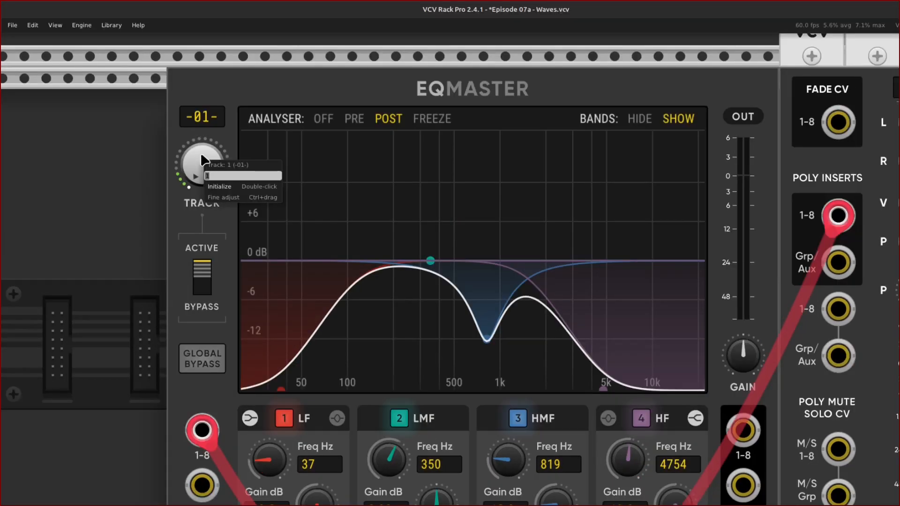
{"action": "left_click", "coordinate": [201, 154]}
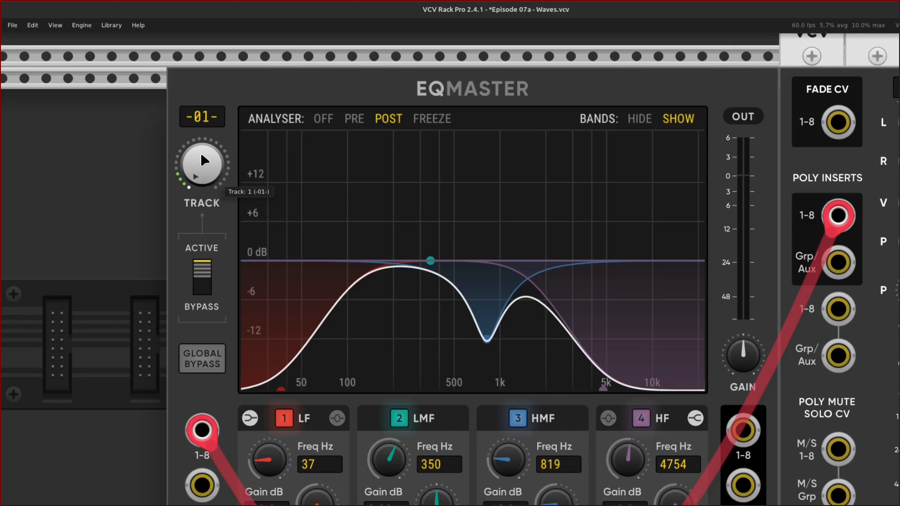
{"action": "scroll", "coordinate": [202, 151], "scroll_direction": "down", "scroll_amount": 3}
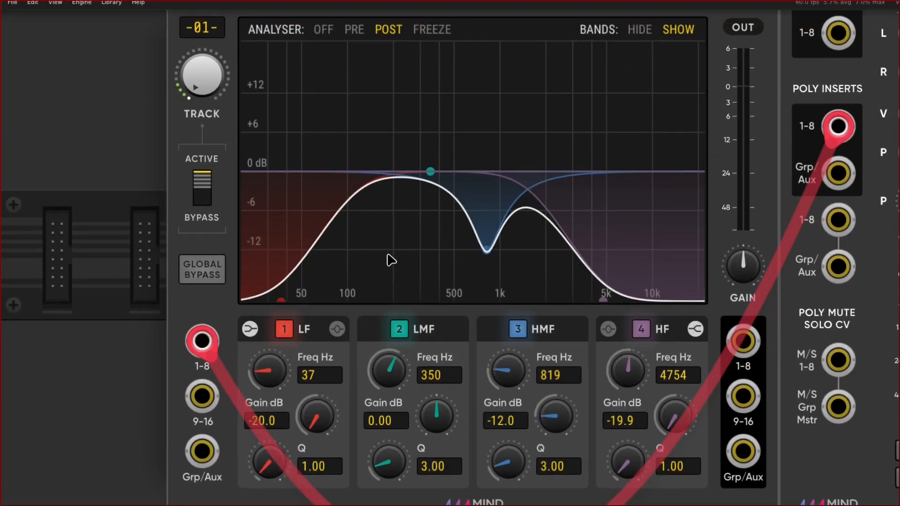
{"action": "scroll", "coordinate": [438, 270], "scroll_direction": "right", "scroll_amount": 5}
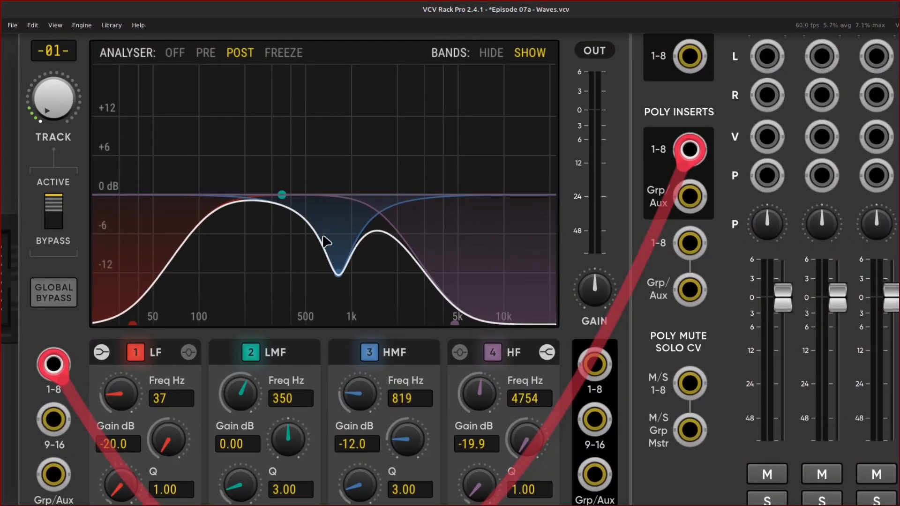
Lower the mixer's channel 08 fader all the way to its minimum
{"action": "scroll", "coordinate": [318, 240], "scroll_direction": "right", "scroll_amount": 15}
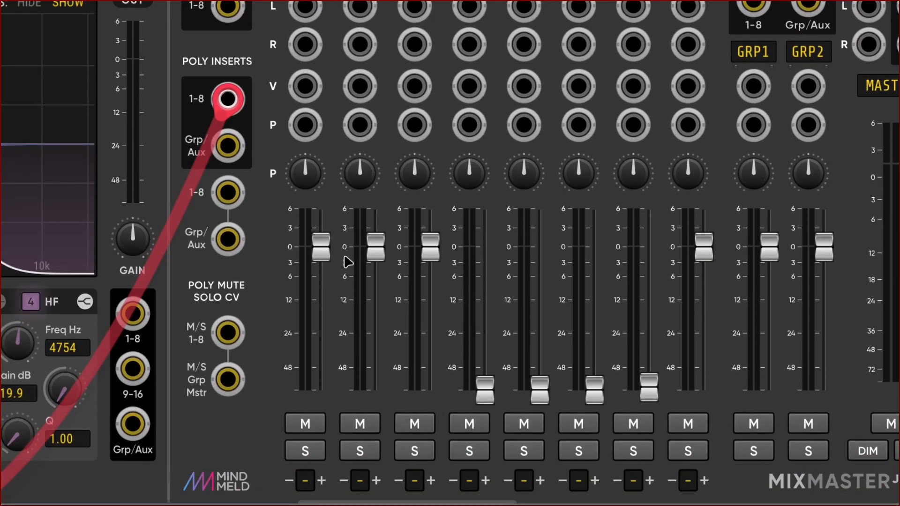
{"action": "scroll", "coordinate": [414, 270], "scroll_direction": "right", "scroll_amount": 10}
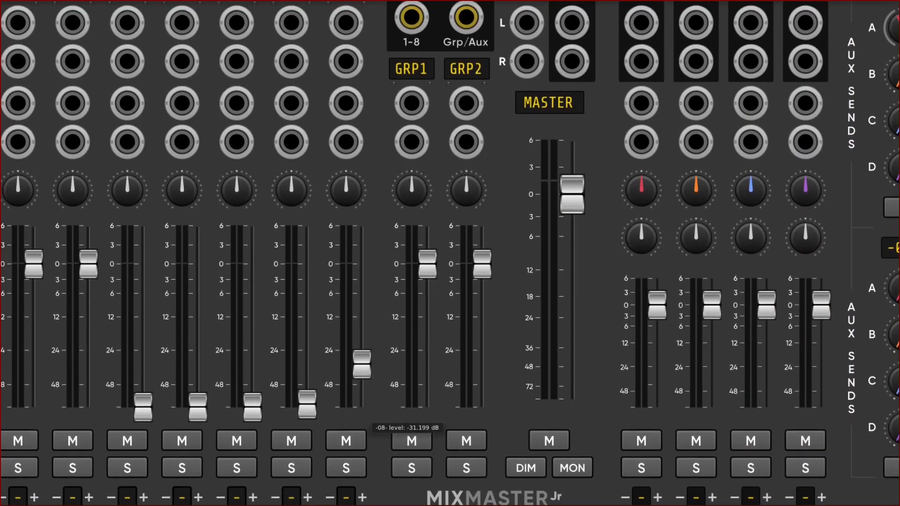
{"action": "left_click_drag", "start_coordinate": [361, 364], "coordinate": [361, 407]}
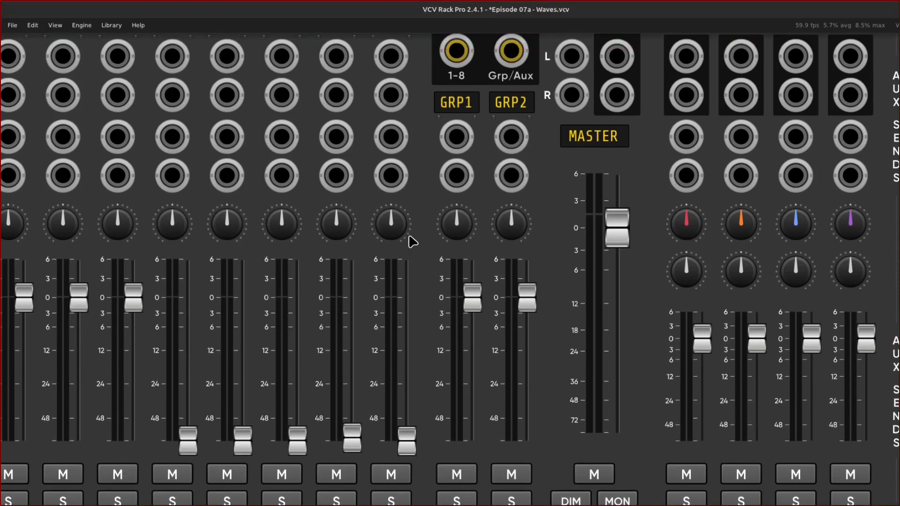
Look over the chain from the EqMaster across the mixer's master section to the aux strips of the AuxSpander Jr
{"action": "scroll", "coordinate": [403, 236], "scroll_direction": "left", "scroll_amount": 20}
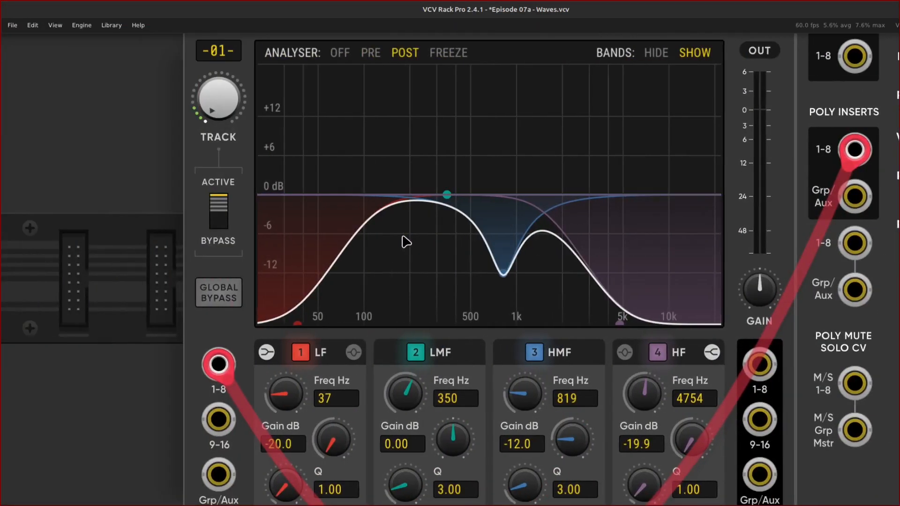
{"action": "scroll", "coordinate": [404, 239], "scroll_direction": "right", "scroll_amount": 10}
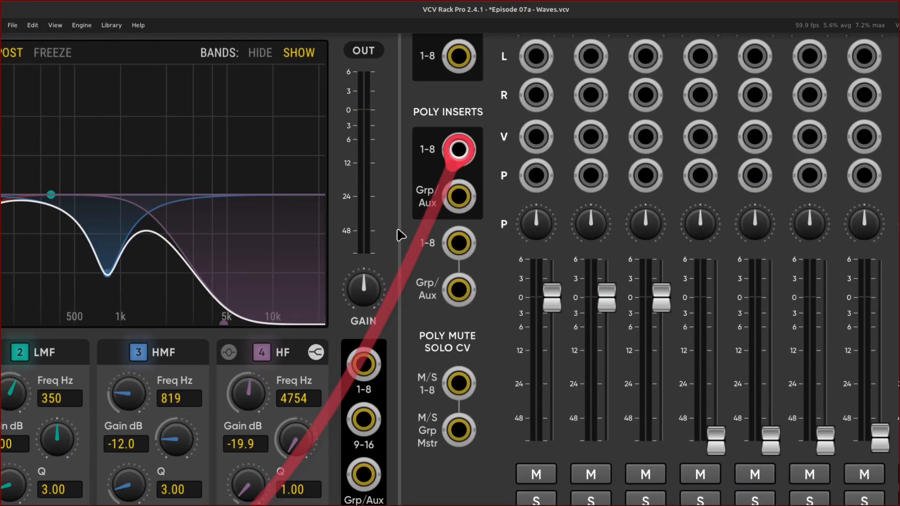
{"action": "scroll", "coordinate": [401, 234], "scroll_direction": "right", "scroll_amount": 20}
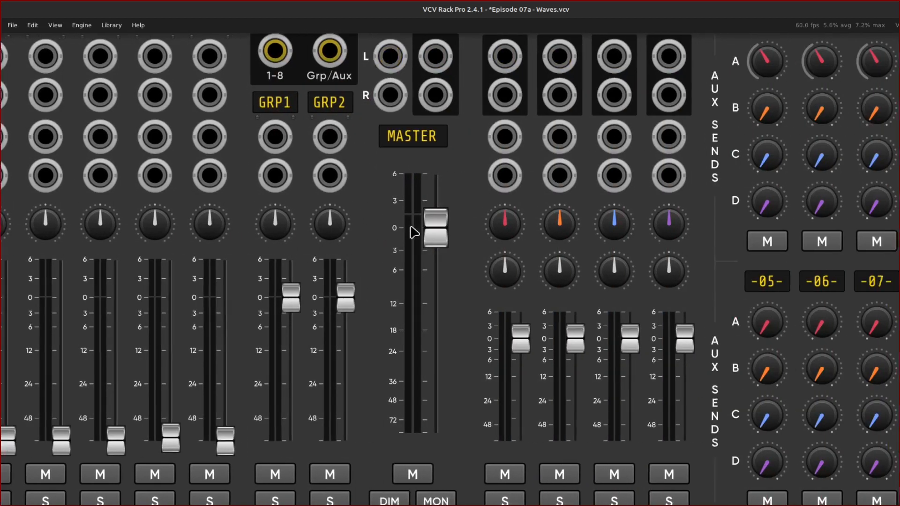
{"action": "scroll", "coordinate": [317, 256], "scroll_direction": "up", "scroll_amount": 3}
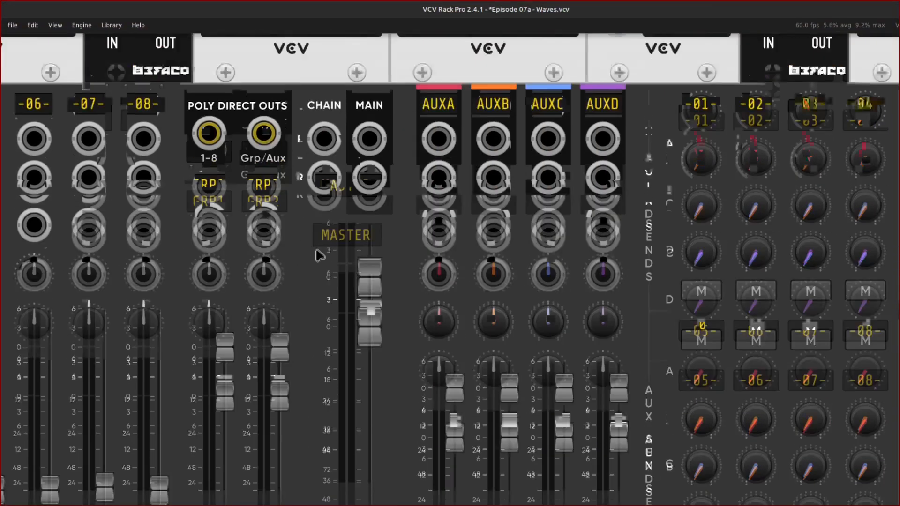
{"action": "scroll", "coordinate": [373, 260], "scroll_direction": "right", "scroll_amount": 5}
{"action": "scroll", "coordinate": [381, 260], "scroll_direction": "right", "scroll_amount": 5}
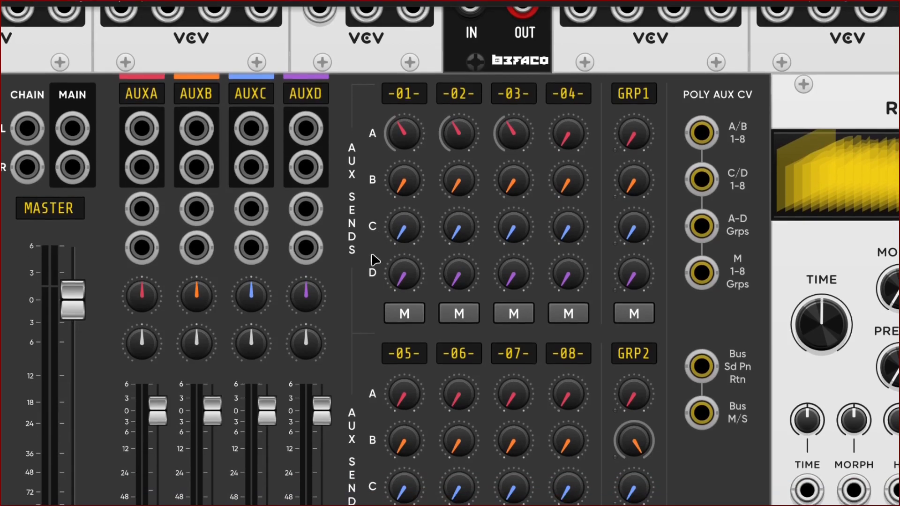
Examine the AuxSpander Jr's return inputs, per-channel and group aux send knobs, and poly aux CV jacks beside the Reverb
{"action": "scroll", "coordinate": [375, 257], "scroll_direction": "left", "scroll_amount": 4}
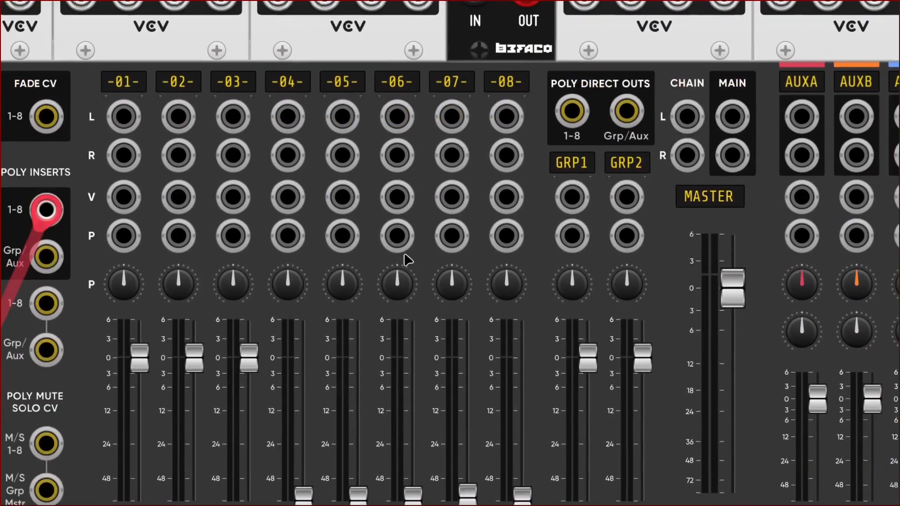
{"action": "scroll", "coordinate": [336, 254], "scroll_direction": "right", "scroll_amount": 12}
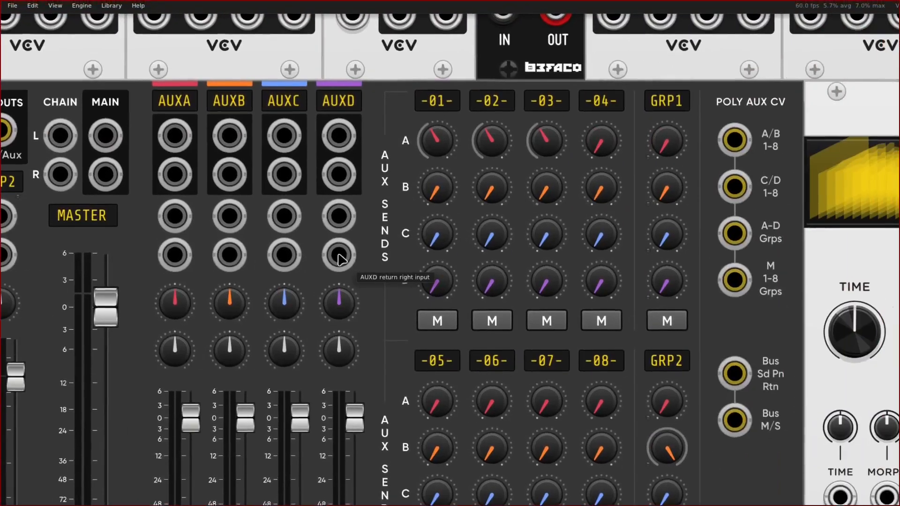
{"action": "scroll", "coordinate": [358, 255], "scroll_direction": "up", "scroll_amount": 2}
{"action": "scroll", "coordinate": [362, 252], "scroll_direction": "right", "scroll_amount": 4}
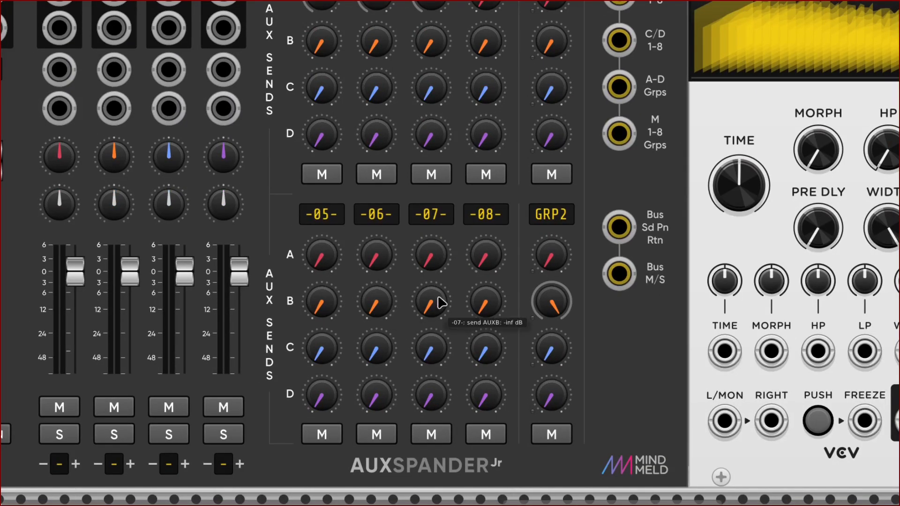
{"action": "scroll", "coordinate": [445, 301], "scroll_direction": "right", "scroll_amount": 2}
{"action": "scroll", "coordinate": [454, 304], "scroll_direction": "up", "scroll_amount": 5}
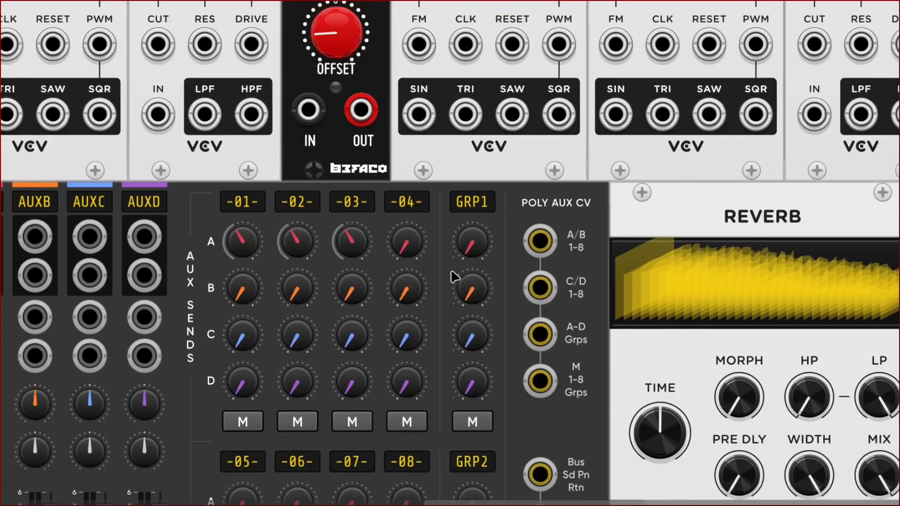
{"action": "scroll", "coordinate": [454, 276], "scroll_direction": "down", "scroll_amount": 2}
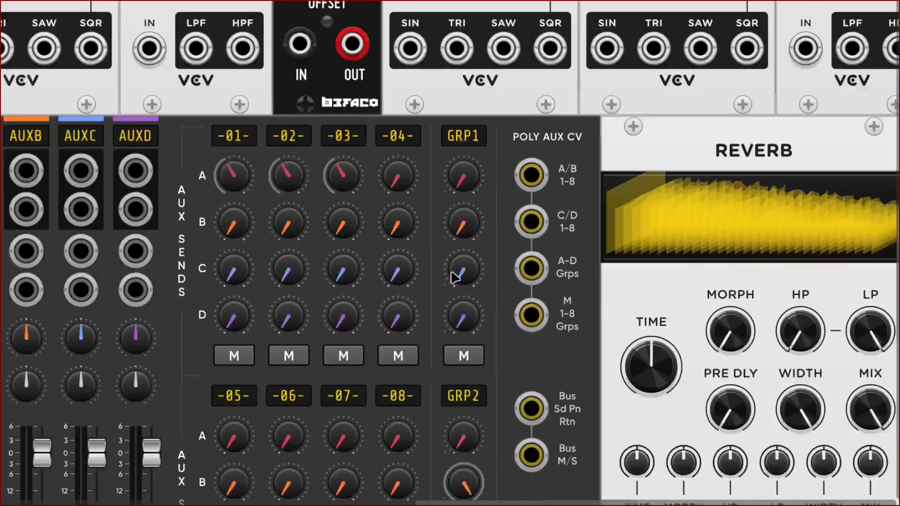
Patch the AuxSpander Jr's AUXA left and right send outputs into the Reverb's L/MON and RIGHT inputs with red cables
{"action": "scroll", "coordinate": [455, 277], "scroll_direction": "down", "scroll_amount": 2}
{"action": "scroll", "coordinate": [464, 401], "scroll_direction": "left", "scroll_amount": 2}
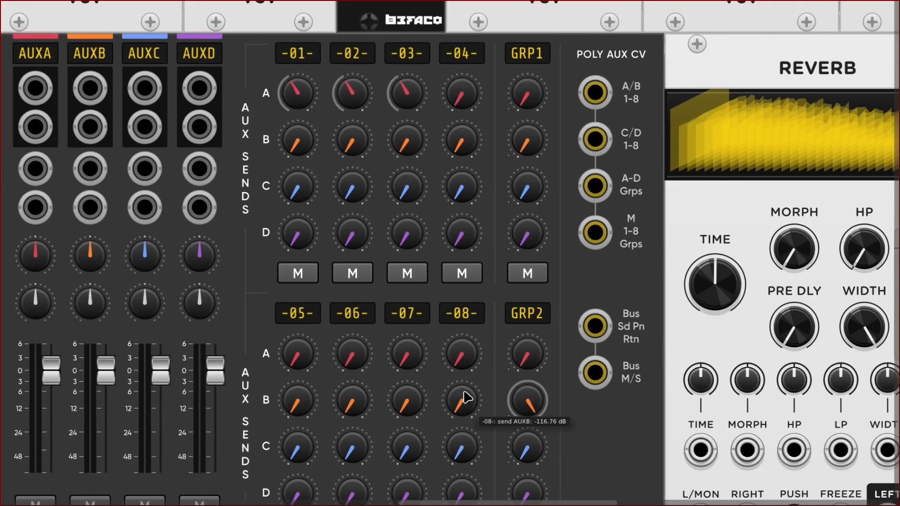
{"action": "scroll", "coordinate": [457, 342], "scroll_direction": "left", "scroll_amount": 2}
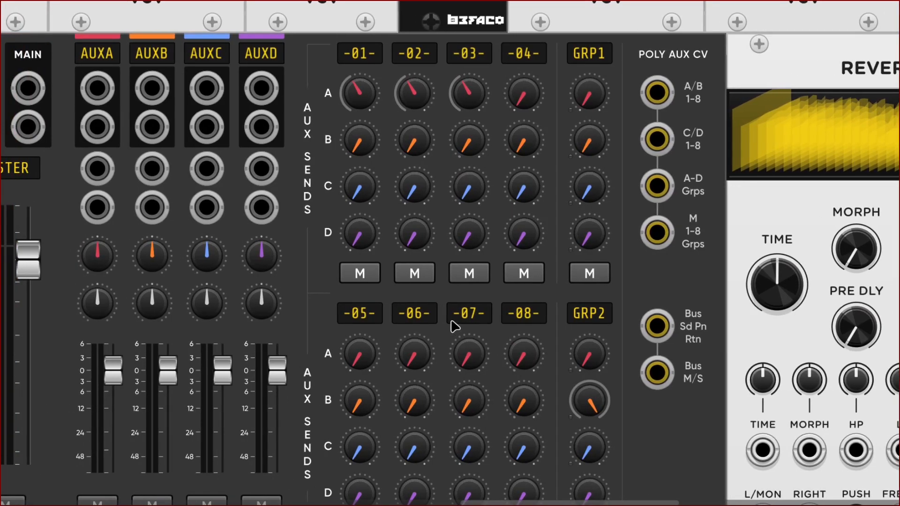
{"action": "scroll", "coordinate": [453, 314], "scroll_direction": "up", "scroll_amount": 3}
{"action": "scroll", "coordinate": [453, 313], "scroll_direction": "left", "scroll_amount": 8}
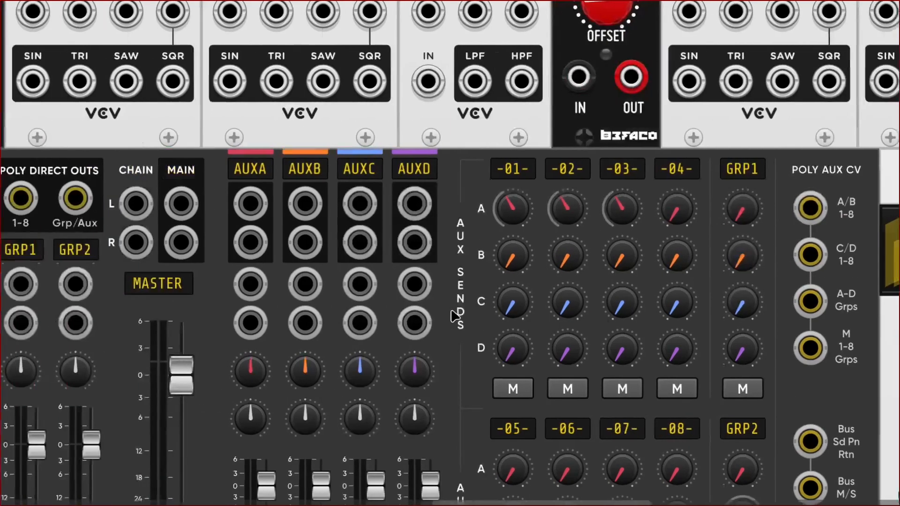
{"action": "scroll", "coordinate": [453, 295], "scroll_direction": "down", "scroll_amount": 2}
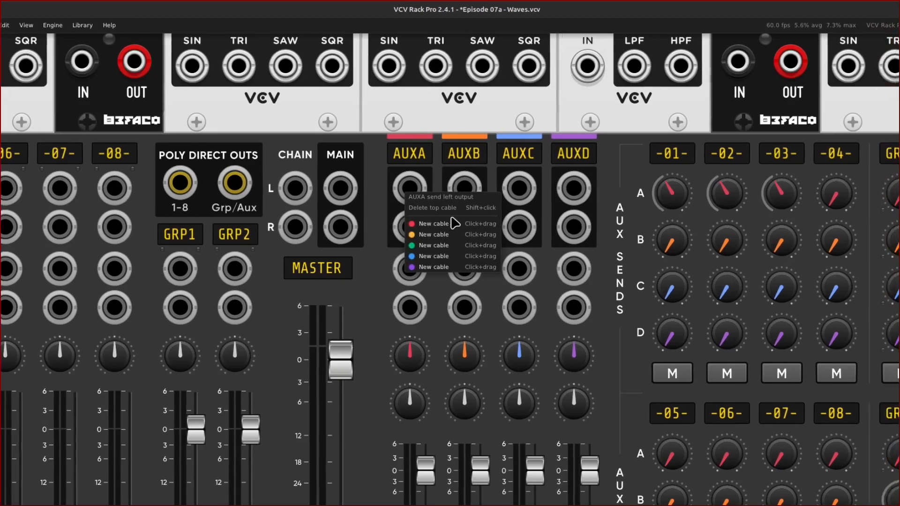
{"action": "left_click_drag", "start_coordinate": [436, 223], "coordinate": [453, 325]}
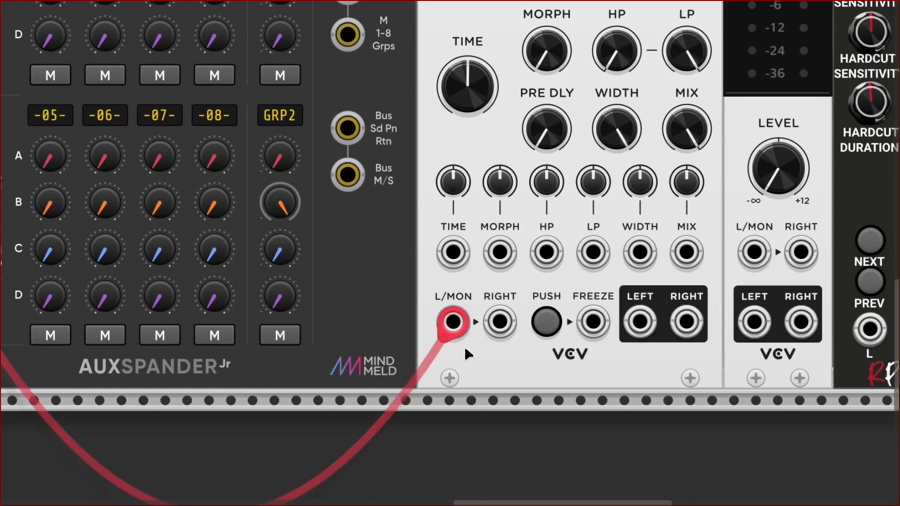
{"action": "right_click", "coordinate": [503, 324]}
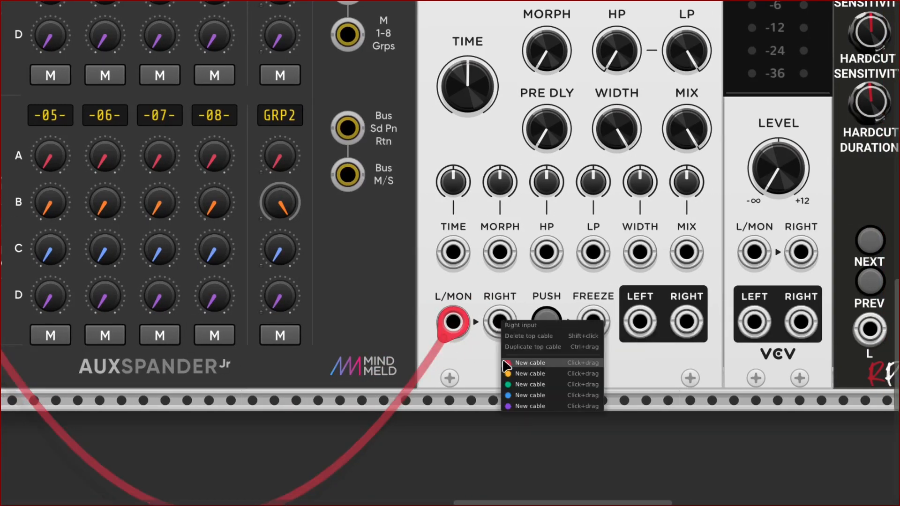
{"action": "left_click_drag", "start_coordinate": [508, 364], "coordinate": [298, 257]}
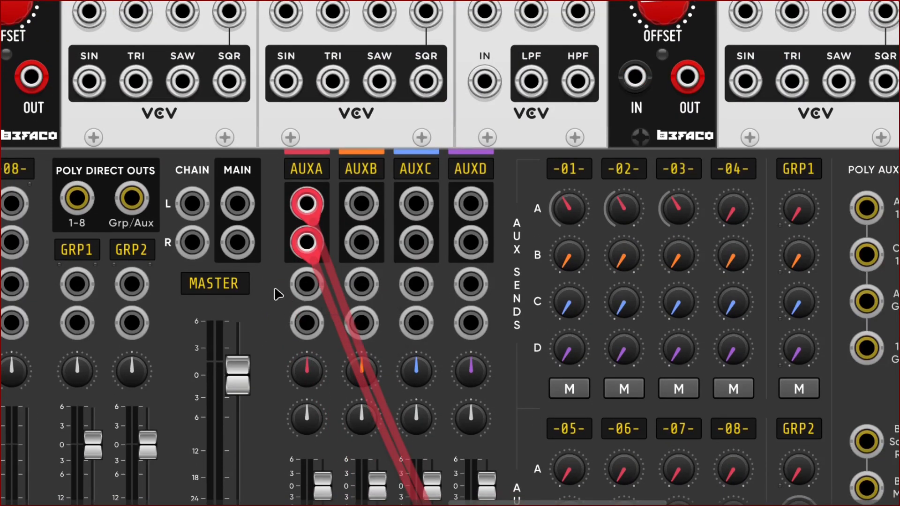
Patch the Reverb's LEFT and RIGHT outputs back to the AUXA left and right return inputs with red cables
{"action": "right_click", "coordinate": [303, 287]}
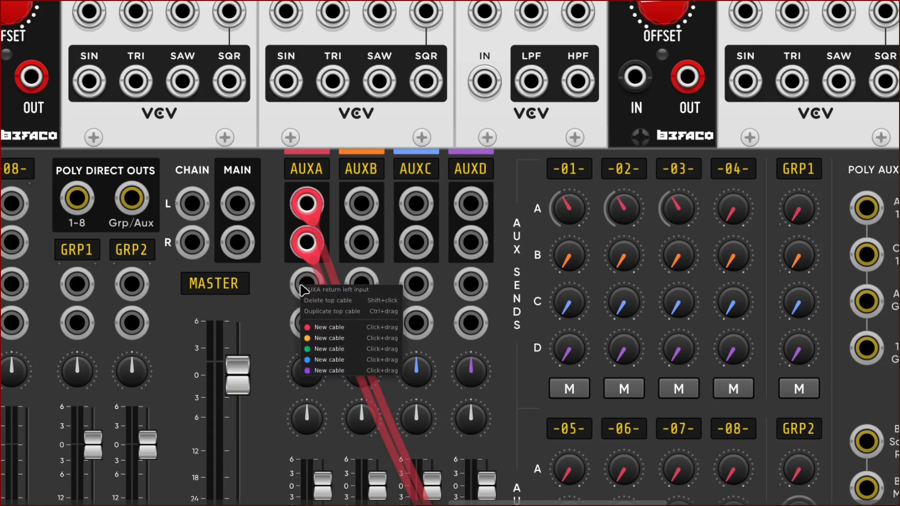
{"action": "left_click", "coordinate": [321, 327]}
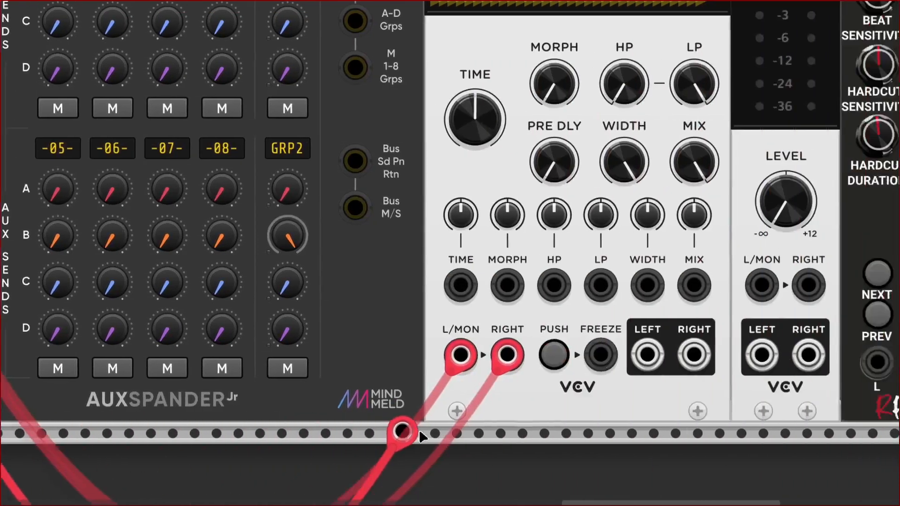
{"action": "left_click", "coordinate": [416, 356]}
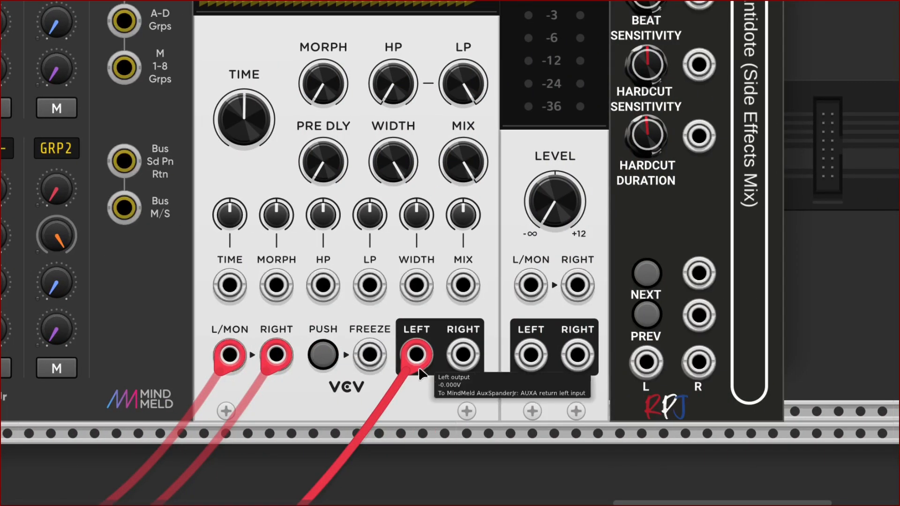
{"action": "right_click", "coordinate": [461, 367]}
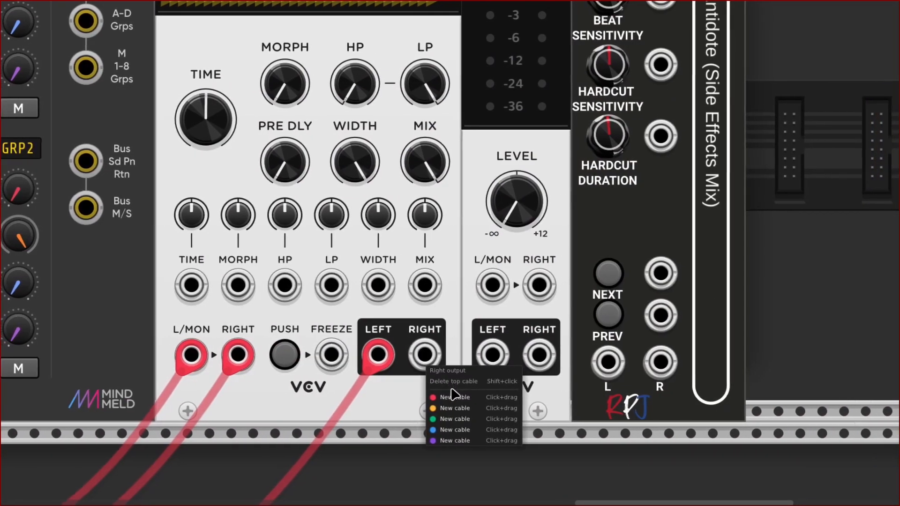
{"action": "left_click", "coordinate": [452, 396]}
{"action": "left_click_drag", "start_coordinate": [360, 439], "coordinate": [237, 333]}
{"action": "scroll", "coordinate": [183, 432], "scroll_direction": "left", "scroll_amount": 14}
{"action": "scroll", "coordinate": [175, 426], "scroll_direction": "up", "scroll_amount": 6}
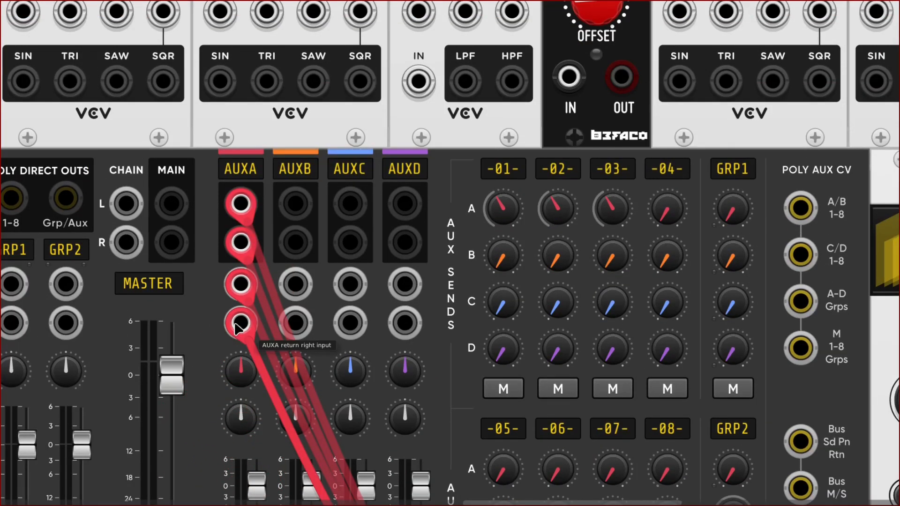
Trace the stereo send and return loop between the AUXA strip and the Reverb's inputs and outputs
{"action": "scroll", "coordinate": [236, 337], "scroll_direction": "right", "scroll_amount": 15}
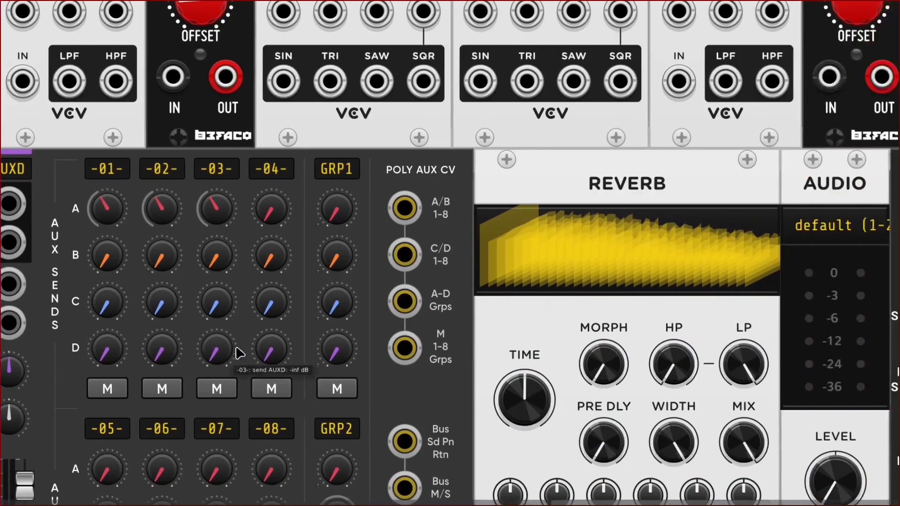
{"action": "scroll", "coordinate": [305, 333], "scroll_direction": "down", "scroll_amount": 6}
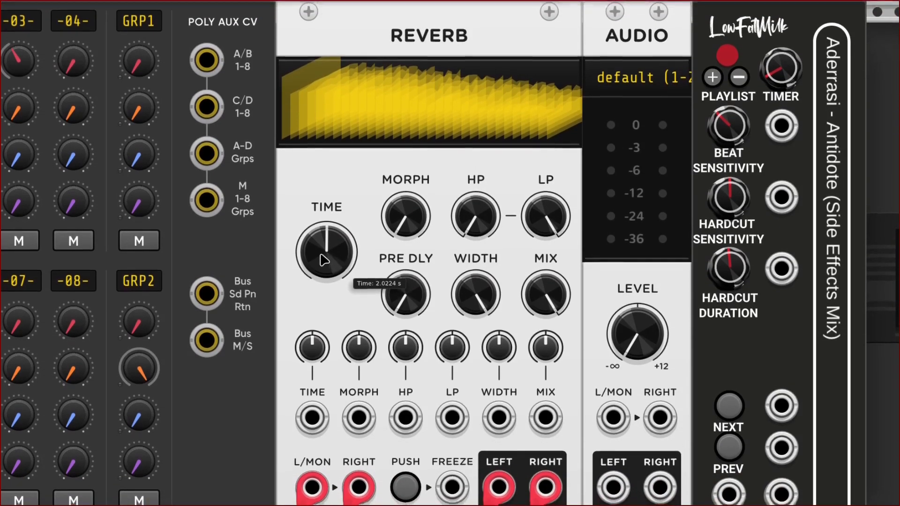
{"action": "scroll", "coordinate": [394, 299], "scroll_direction": "left", "scroll_amount": 15}
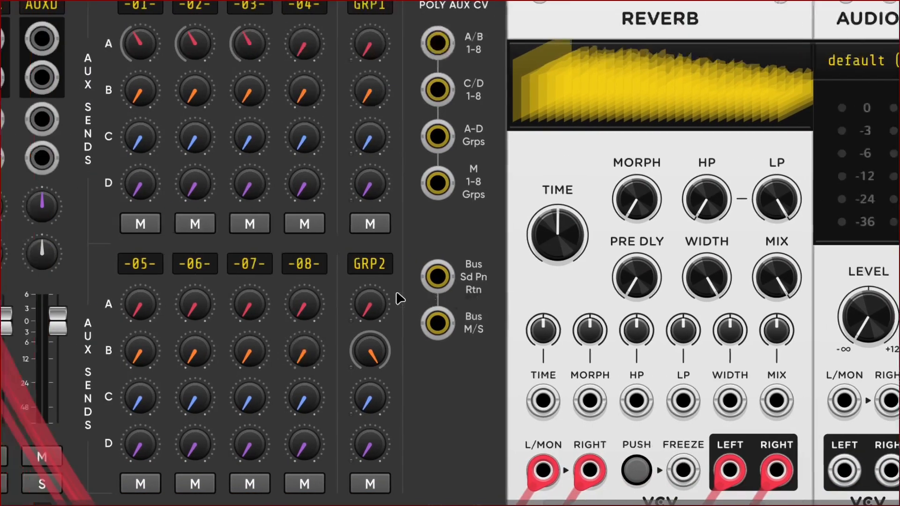
{"action": "scroll", "coordinate": [395, 298], "scroll_direction": "up", "scroll_amount": 6}
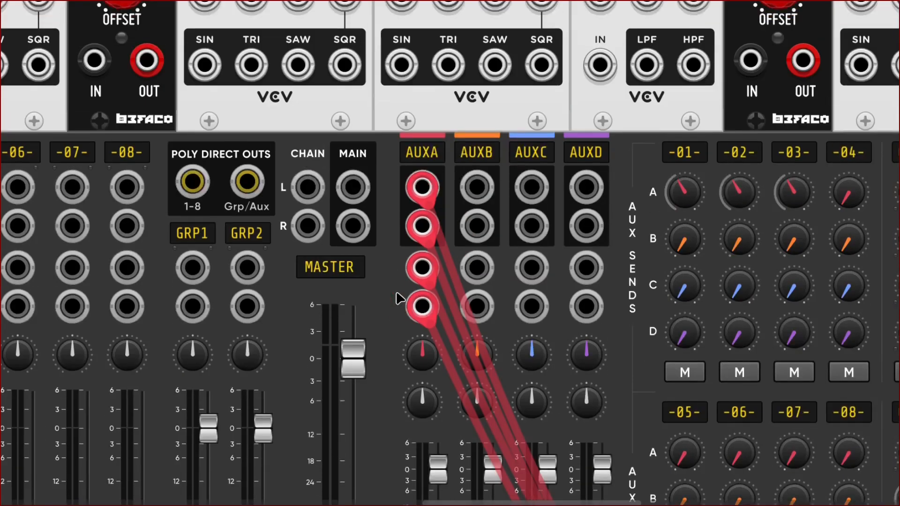
{"action": "scroll", "coordinate": [397, 291], "scroll_direction": "right", "scroll_amount": 20}
{"action": "scroll", "coordinate": [444, 300], "scroll_direction": "down", "scroll_amount": 12}
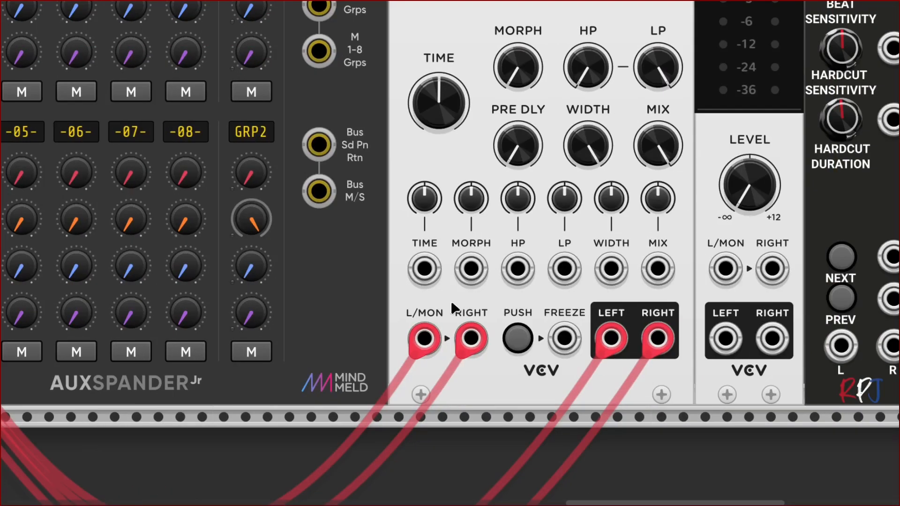
{"action": "scroll", "coordinate": [451, 375], "scroll_direction": "left", "scroll_amount": 2}
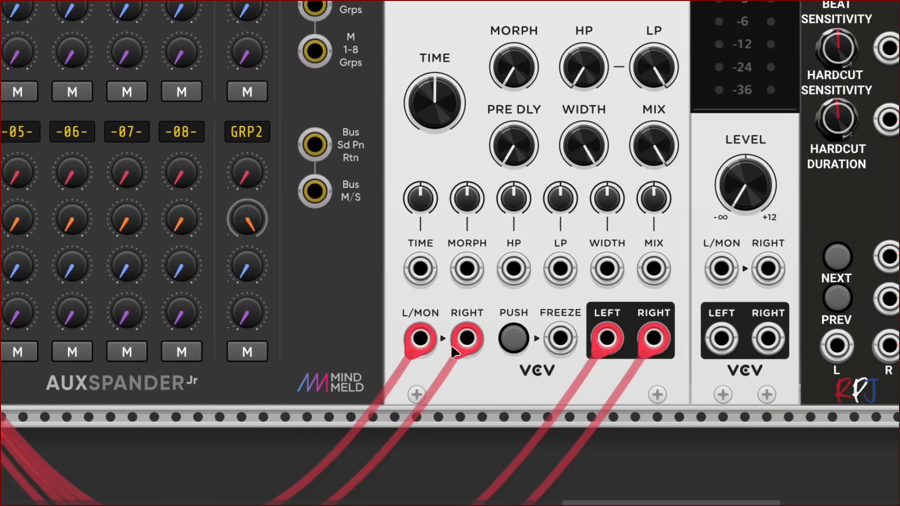
{"action": "scroll", "coordinate": [284, 376], "scroll_direction": "down", "scroll_amount": 7}
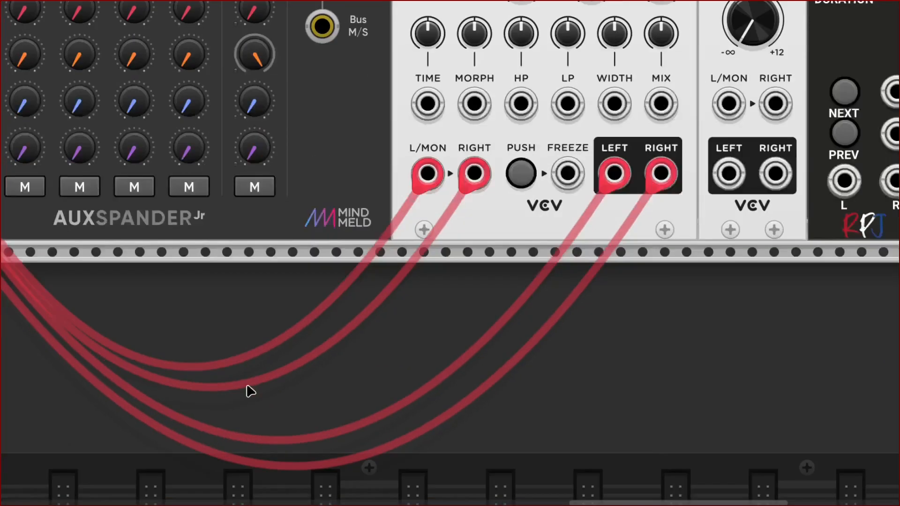
Search the module browser for "reverb" to look over alternative reverb modules, adding none to the rack
{"action": "right_click", "coordinate": [251, 309]}
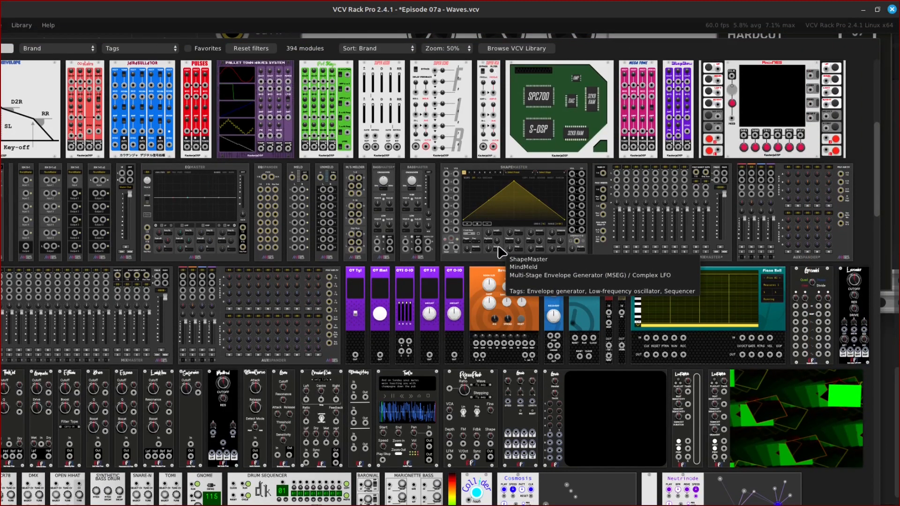
{"action": "scroll", "coordinate": [500, 252], "scroll_direction": "up", "scroll_amount": 5}
{"action": "type", "text": "reverb"}
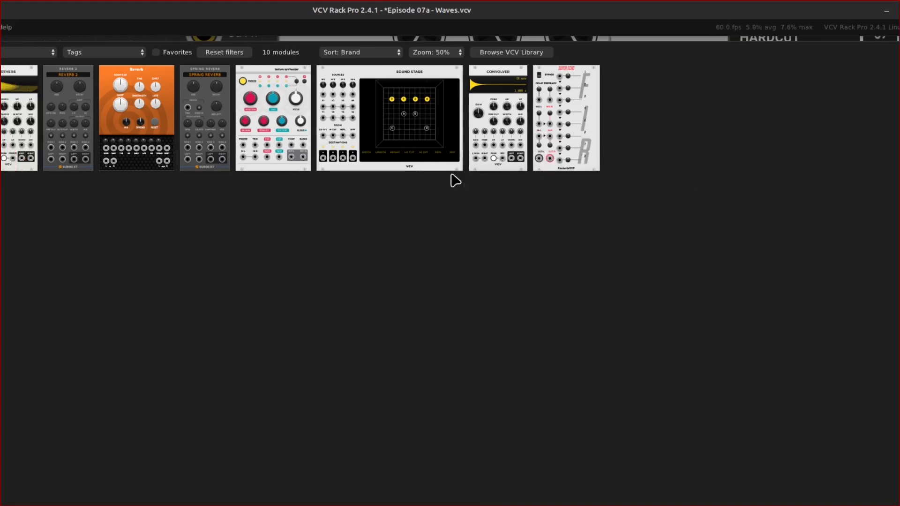
{"action": "left_click", "coordinate": [247, 239]}
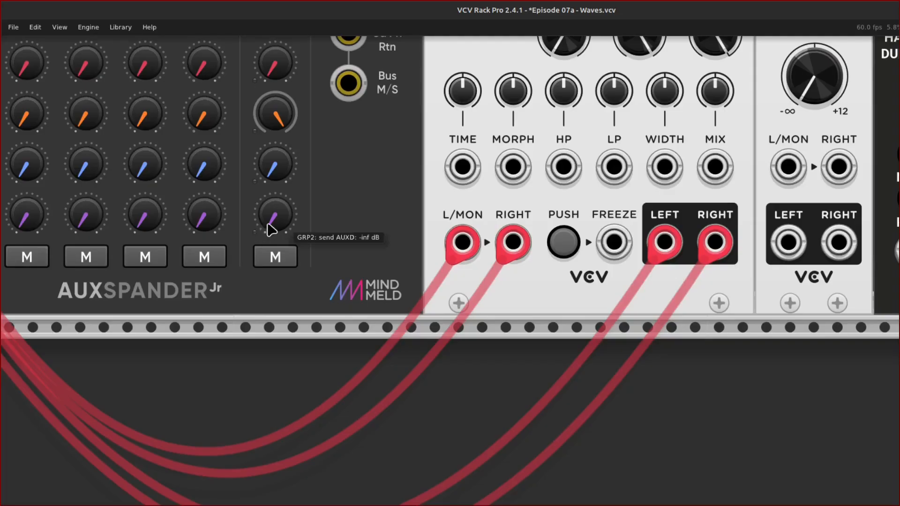
Look over the Reverb's controls and follow its signal path back to the AUXA send and return jacks
{"action": "scroll", "coordinate": [331, 250], "scroll_direction": "up", "scroll_amount": 5}
{"action": "scroll", "coordinate": [337, 230], "scroll_direction": "up", "scroll_amount": 3}
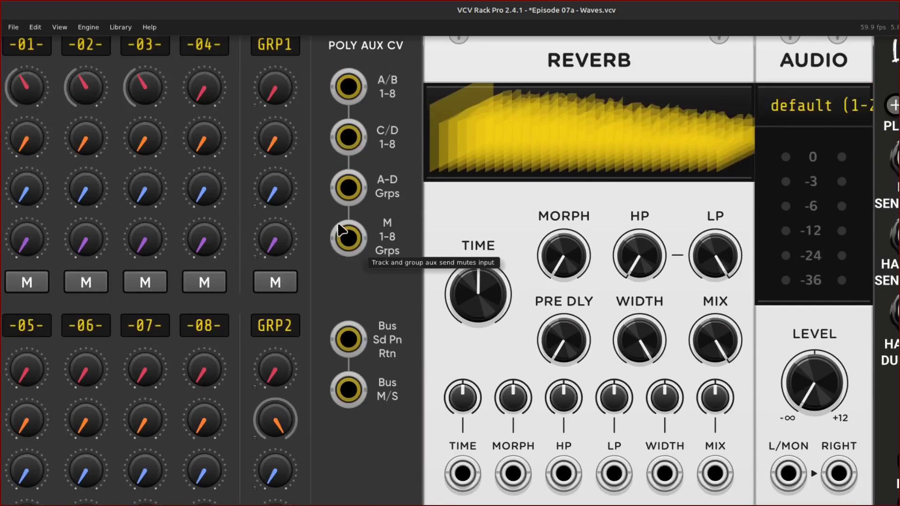
{"action": "scroll", "coordinate": [337, 228], "scroll_direction": "right", "scroll_amount": 5}
{"action": "scroll", "coordinate": [337, 227], "scroll_direction": "down", "scroll_amount": 3}
{"action": "scroll", "coordinate": [337, 231], "scroll_direction": "down", "scroll_amount": 5}
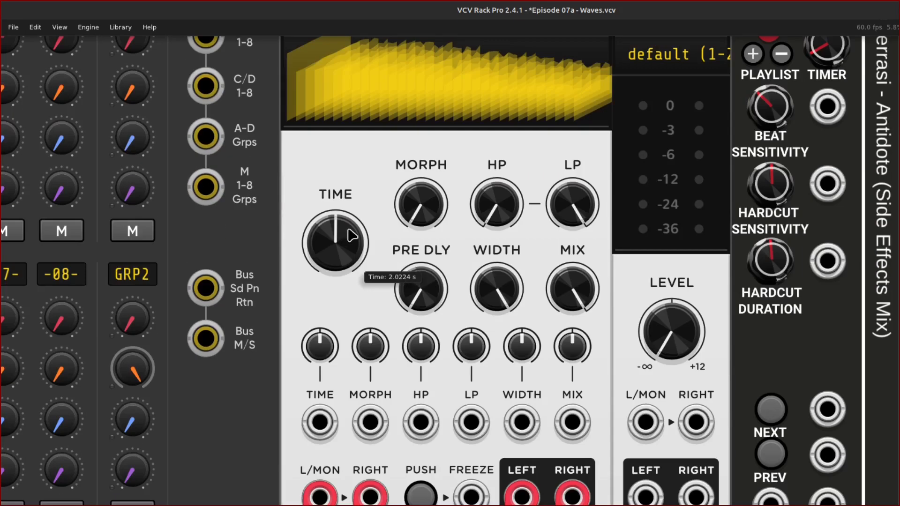
{"action": "scroll", "coordinate": [395, 253], "scroll_direction": "left", "scroll_amount": 4}
{"action": "scroll", "coordinate": [403, 253], "scroll_direction": "up", "scroll_amount": 7}
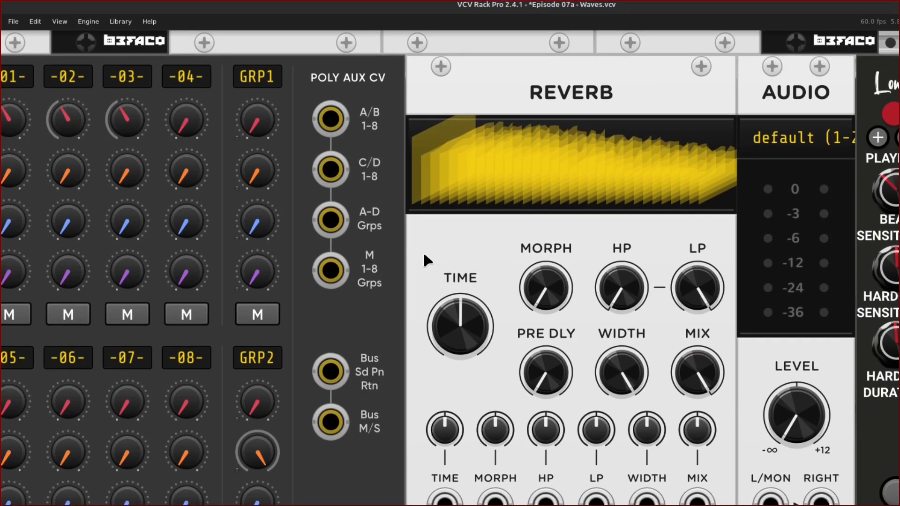
{"action": "scroll", "coordinate": [423, 253], "scroll_direction": "left", "scroll_amount": 10}
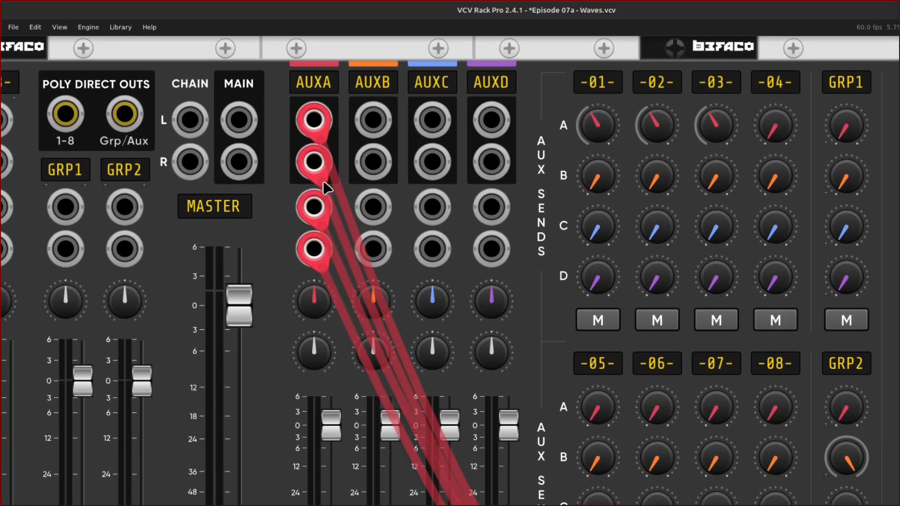
Examine the per-channel row A aux send knobs, then AUXA's global send, return pan and return level controls
{"action": "scroll", "coordinate": [422, 283], "scroll_direction": "right", "scroll_amount": 10}
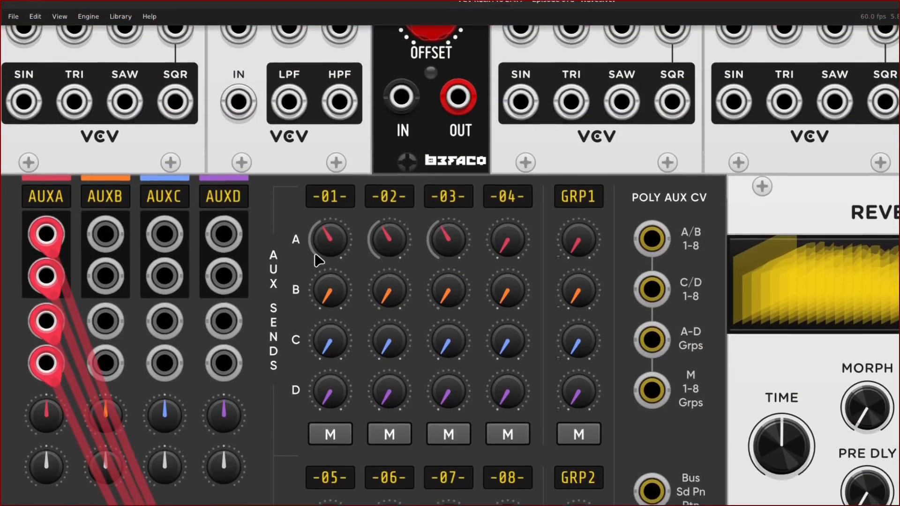
{"action": "mouse_move", "coordinate": [335, 254]}
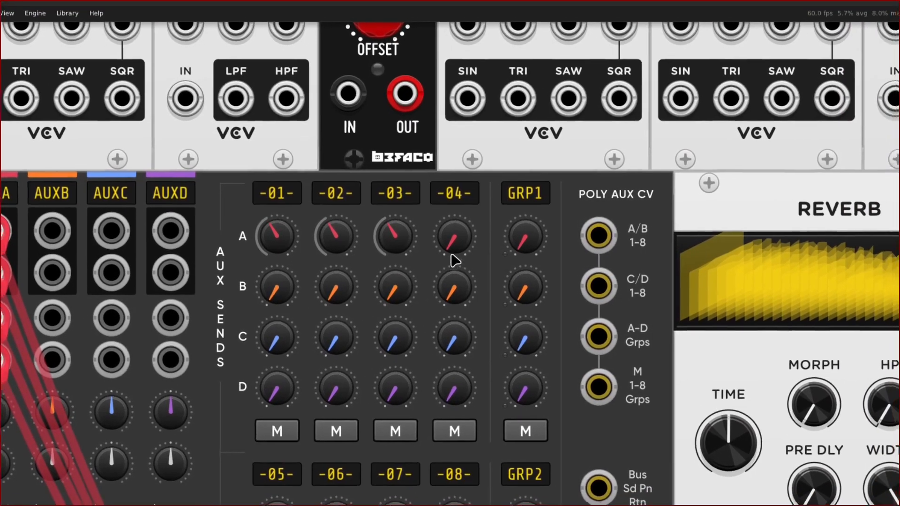
{"action": "mouse_move", "coordinate": [508, 246]}
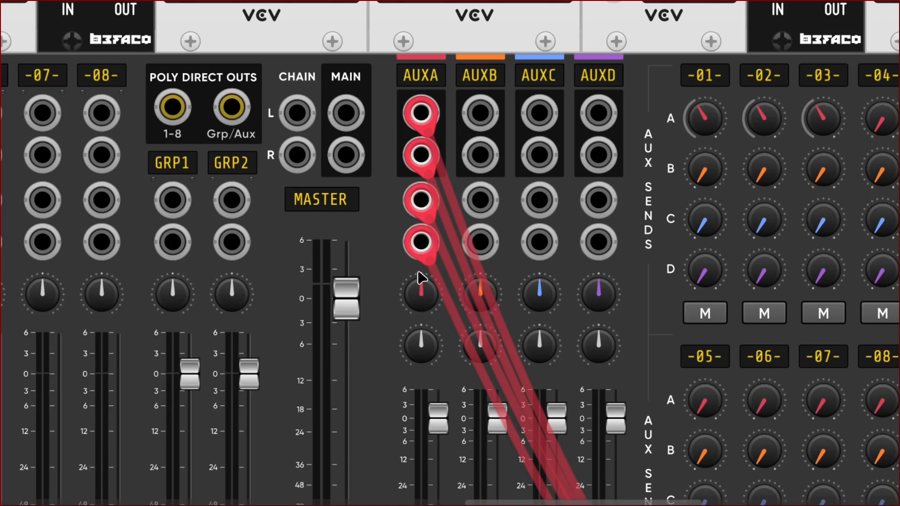
{"action": "mouse_move", "coordinate": [420, 278]}
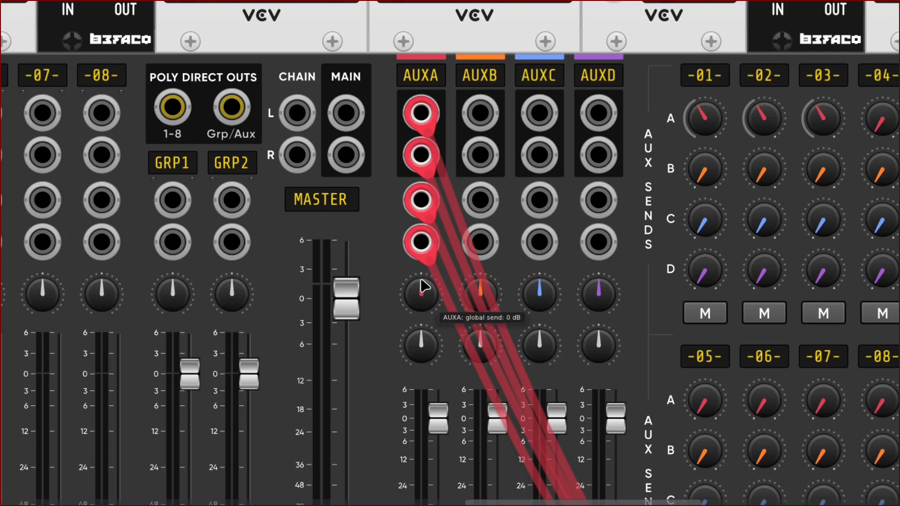
{"action": "mouse_move", "coordinate": [432, 341]}
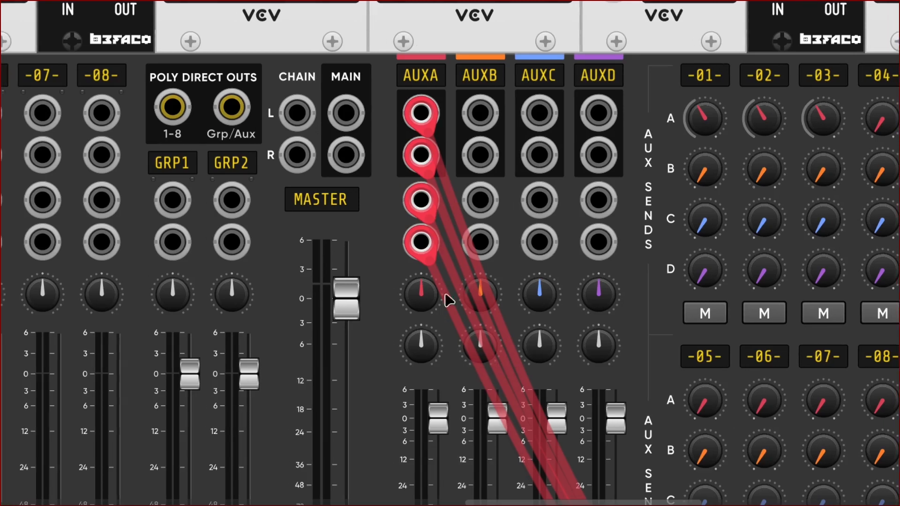
{"action": "mouse_move", "coordinate": [428, 366]}
{"action": "scroll", "coordinate": [429, 367], "scroll_direction": "left", "scroll_amount": 15}
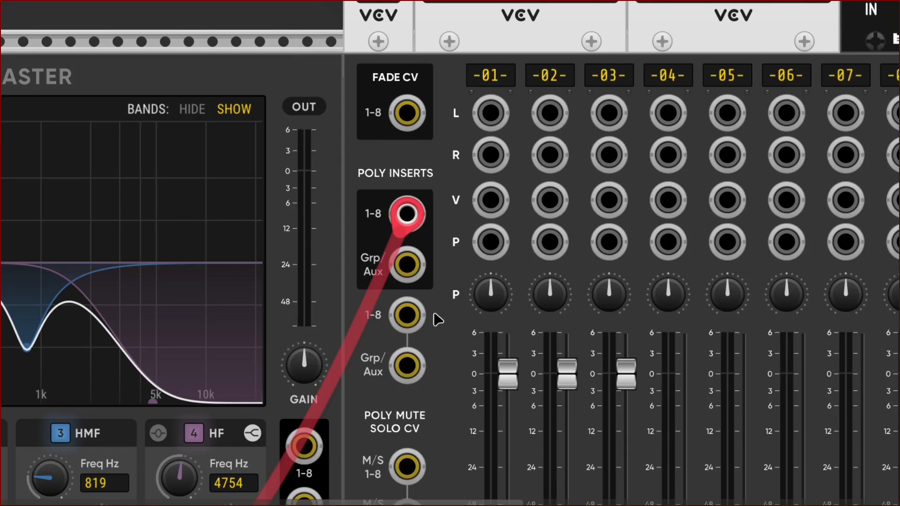
{"action": "scroll", "coordinate": [437, 318], "scroll_direction": "right", "scroll_amount": 14}
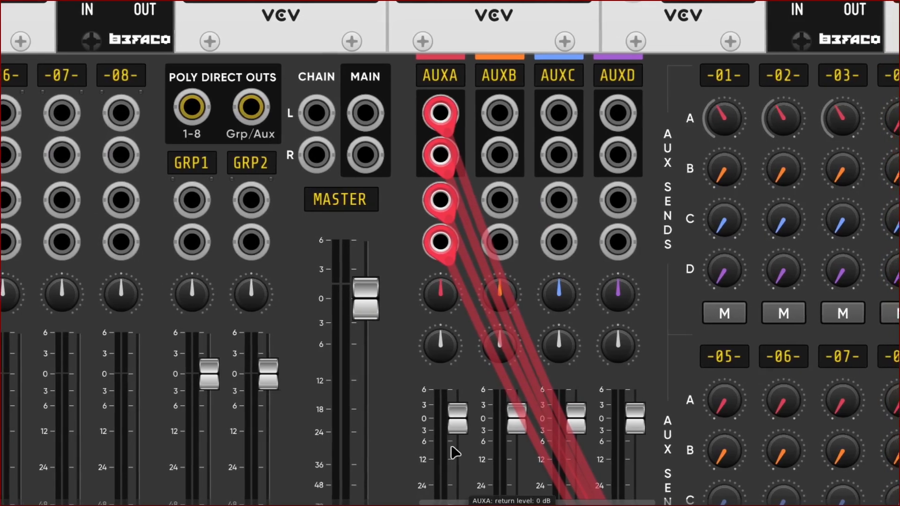
{"action": "mouse_move", "coordinate": [457, 345]}
{"action": "scroll", "coordinate": [451, 344], "scroll_direction": "down", "scroll_amount": 4}
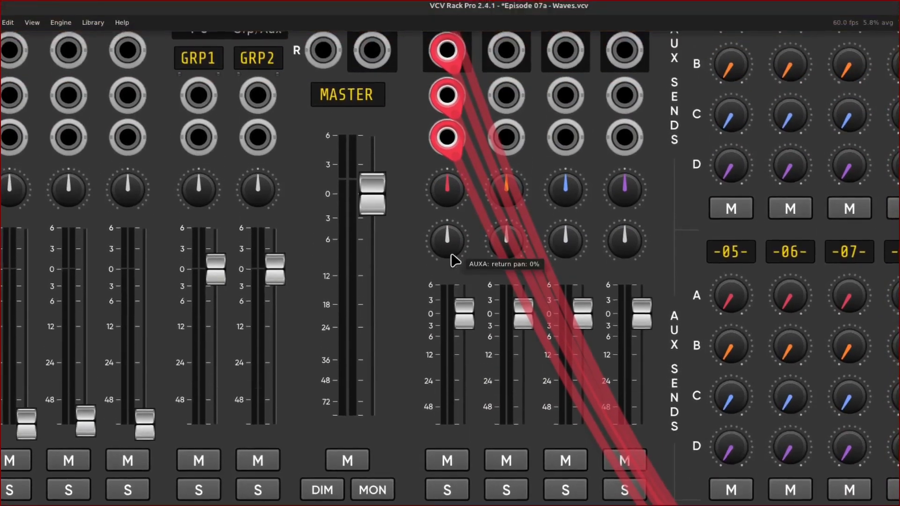
{"action": "scroll", "coordinate": [455, 291], "scroll_direction": "up", "scroll_amount": 4}
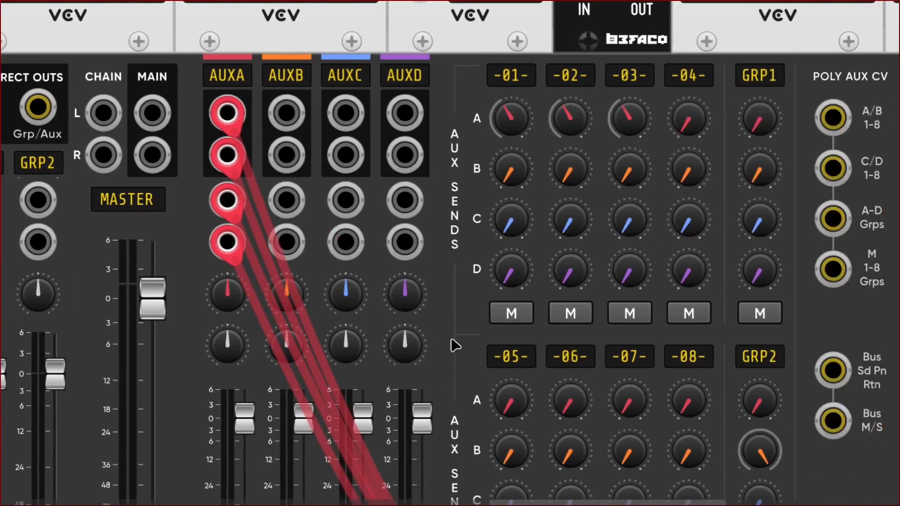
Initialize the AuxSpander Jr module to reset all of its channel and group aux send knobs
{"action": "scroll", "coordinate": [443, 337], "scroll_direction": "left", "scroll_amount": 3}
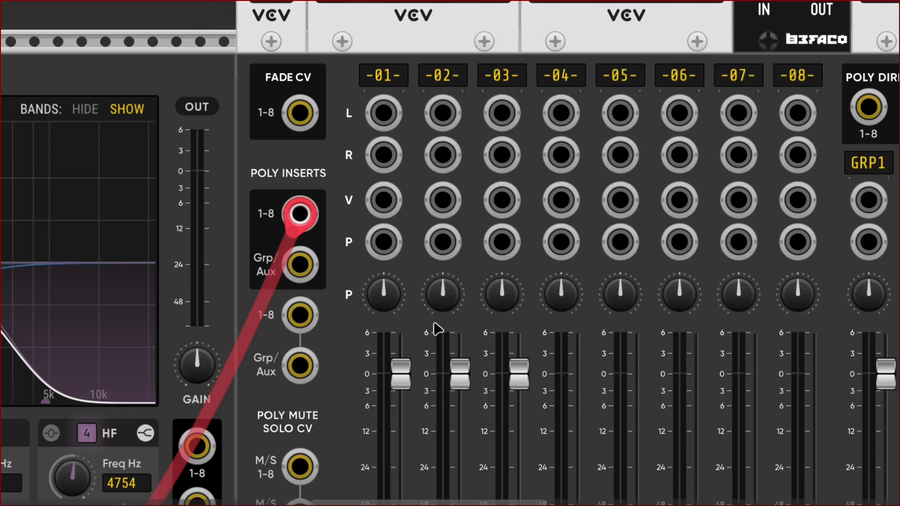
{"action": "scroll", "coordinate": [434, 328], "scroll_direction": "right", "scroll_amount": 15}
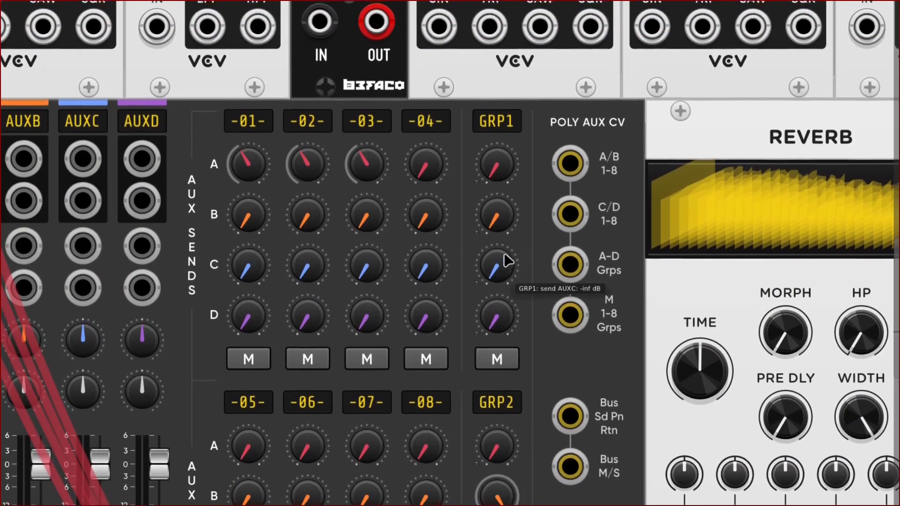
{"action": "scroll", "coordinate": [460, 257], "scroll_direction": "up", "scroll_amount": 1}
{"action": "right_click", "coordinate": [454, 257]}
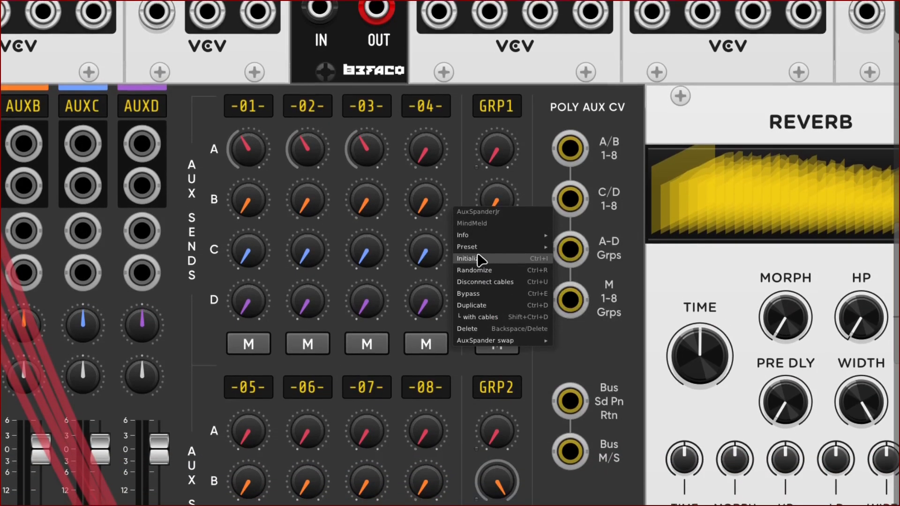
{"action": "left_click", "coordinate": [478, 285]}
Patch a red cable from the Noise module's RED output to the left input of mixer channel 01
{"action": "scroll", "coordinate": [458, 259], "scroll_direction": "left", "scroll_amount": 15}
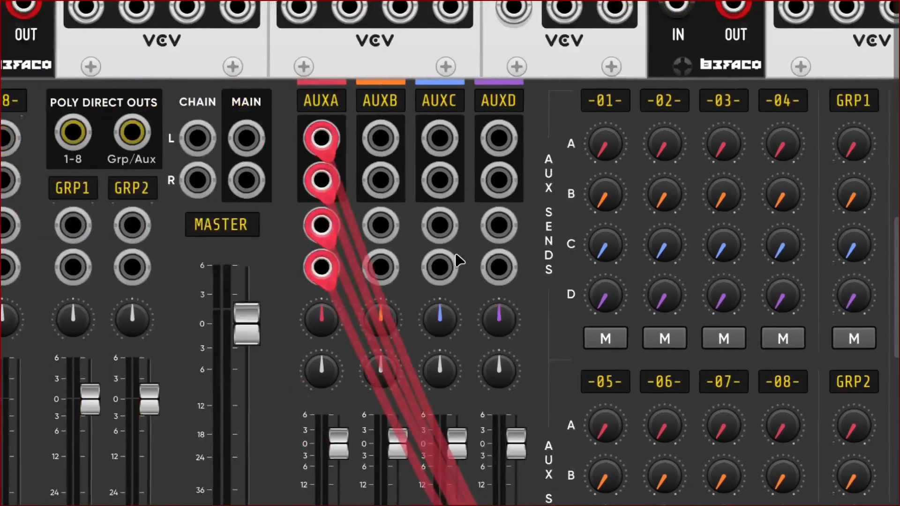
{"action": "scroll", "coordinate": [458, 259], "scroll_direction": "left", "scroll_amount": 6}
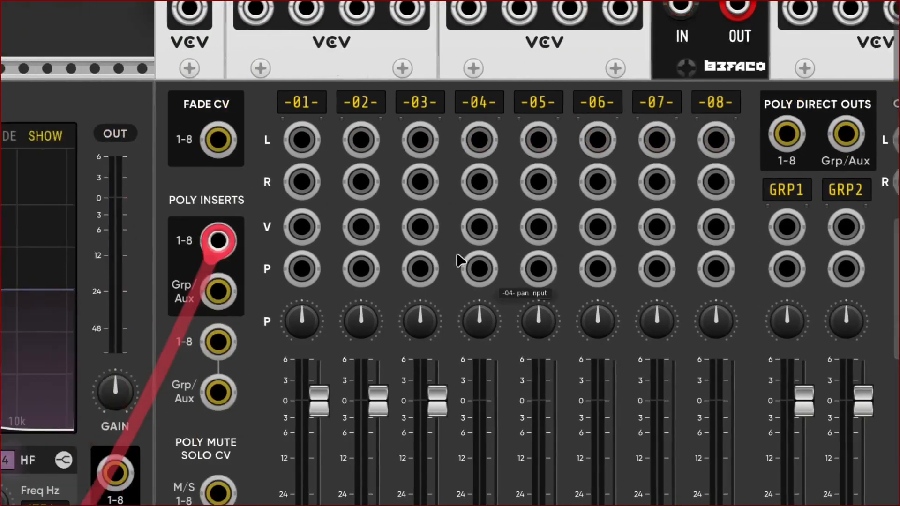
{"action": "scroll", "coordinate": [458, 259], "scroll_direction": "up", "scroll_amount": 10}
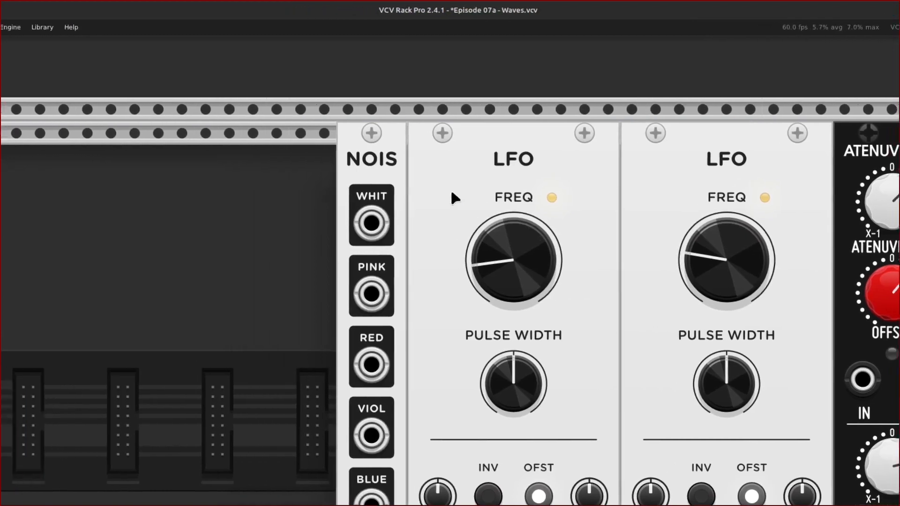
{"action": "scroll", "coordinate": [384, 190], "scroll_direction": "down", "scroll_amount": 2}
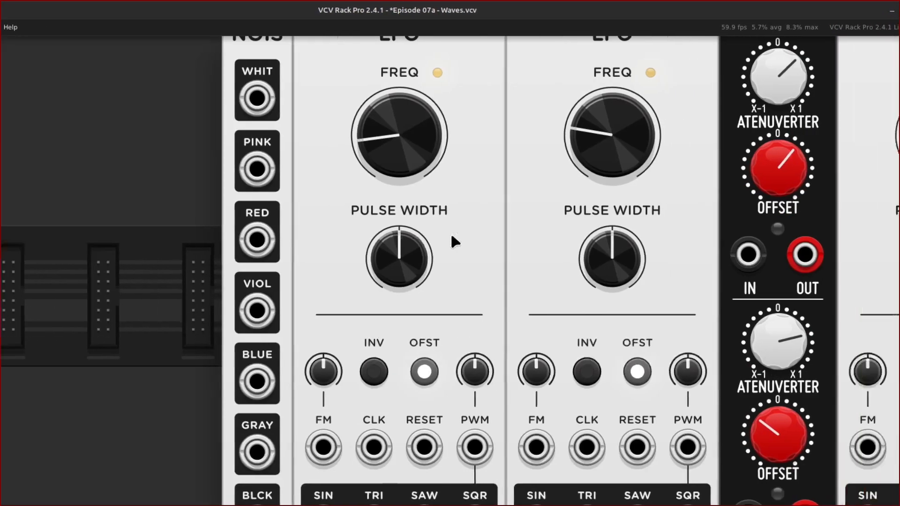
{"action": "scroll", "coordinate": [450, 235], "scroll_direction": "right", "scroll_amount": 4}
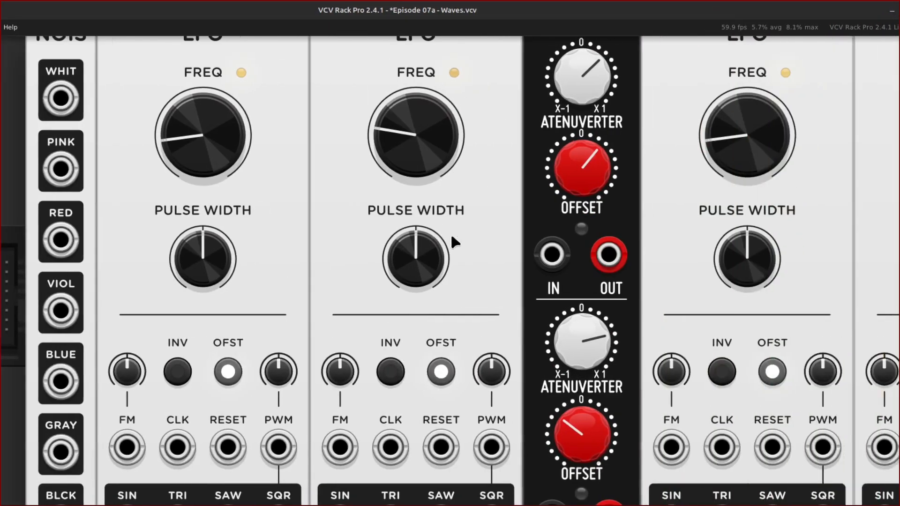
{"action": "scroll", "coordinate": [450, 234], "scroll_direction": "left", "scroll_amount": 4}
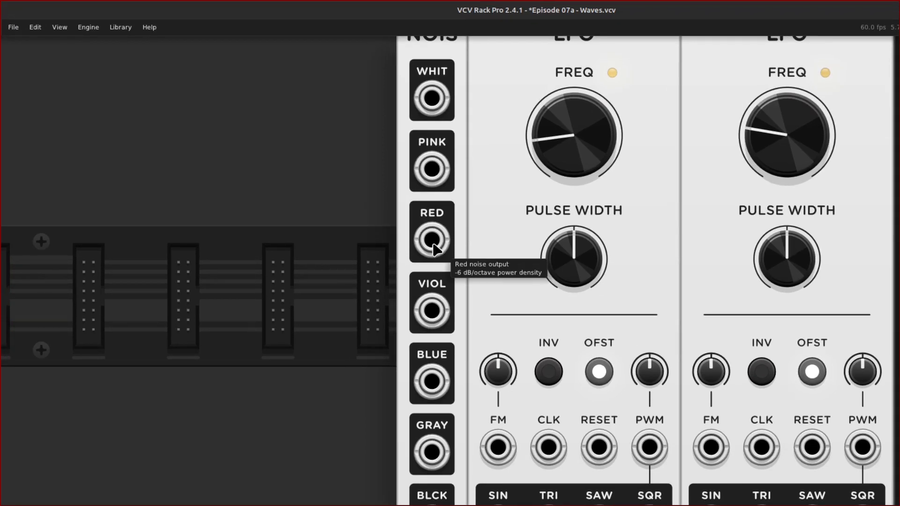
{"action": "right_click", "coordinate": [434, 247]}
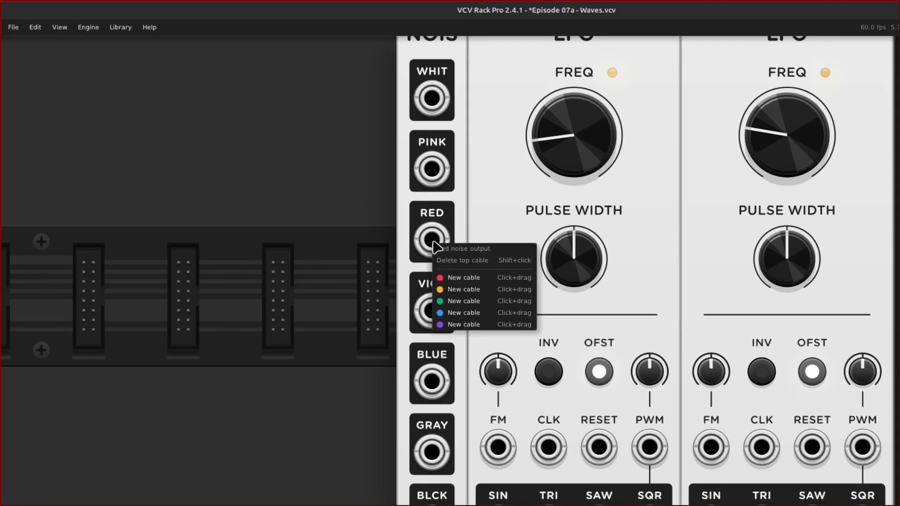
{"action": "left_click", "coordinate": [359, 211]}
{"action": "scroll", "coordinate": [427, 157], "scroll_direction": "up", "scroll_amount": 3}
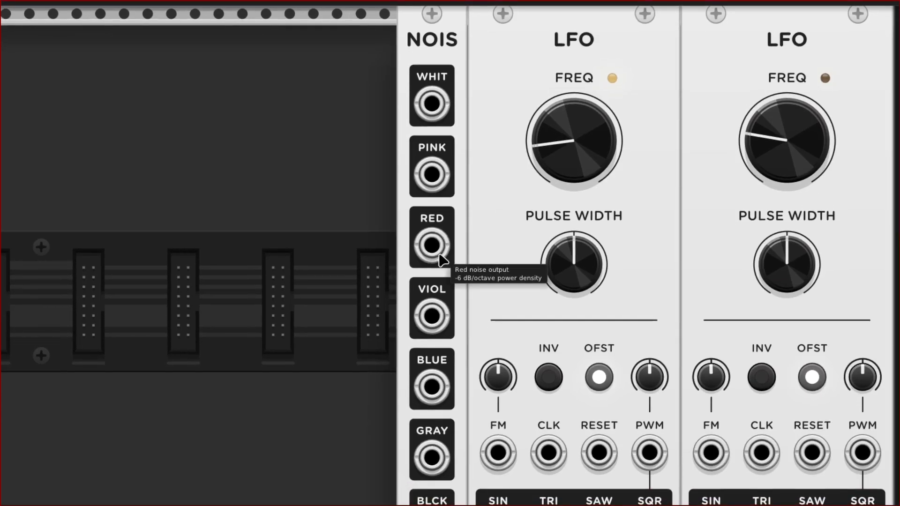
{"action": "right_click", "coordinate": [435, 259]}
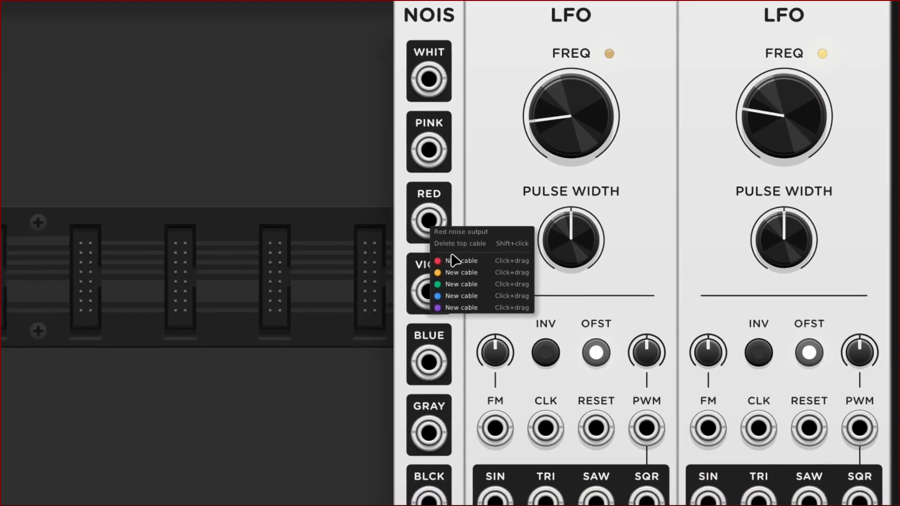
{"action": "left_click_drag", "start_coordinate": [453, 258], "coordinate": [433, 176]}
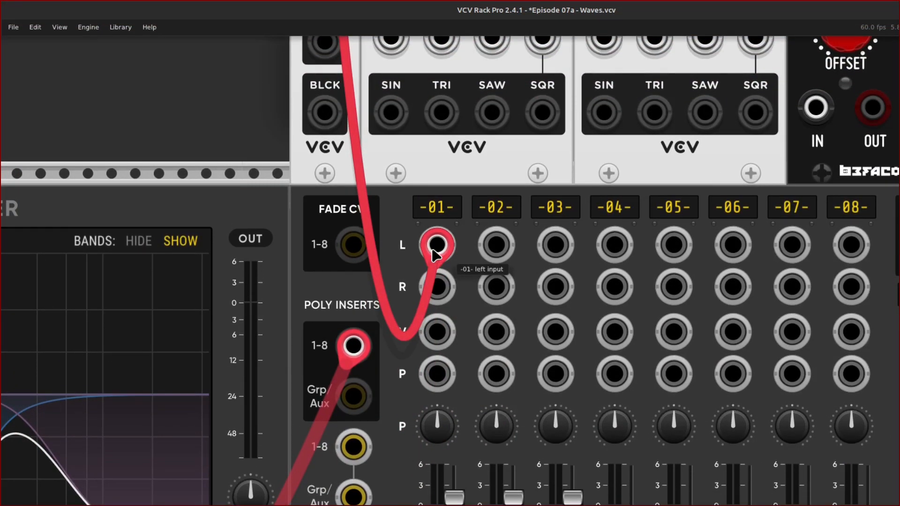
{"action": "left_click_drag", "start_coordinate": [433, 256], "coordinate": [436, 244]}
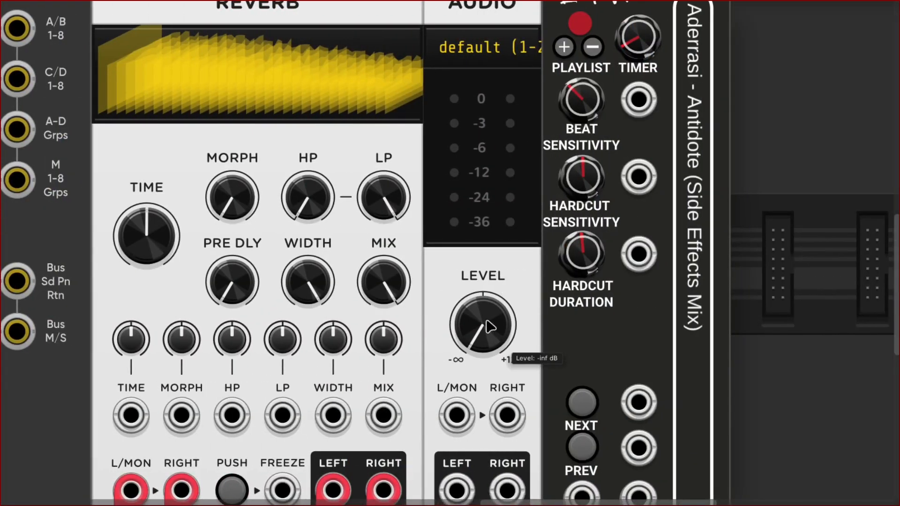
Try raising the Audio module's level to about -9.5 dB, and turn it back down to minimum
{"action": "left_click_drag", "start_coordinate": [478, 334], "coordinate": [479, 330]}
{"action": "left_click_drag", "start_coordinate": [568, 363], "coordinate": [568, 349]}
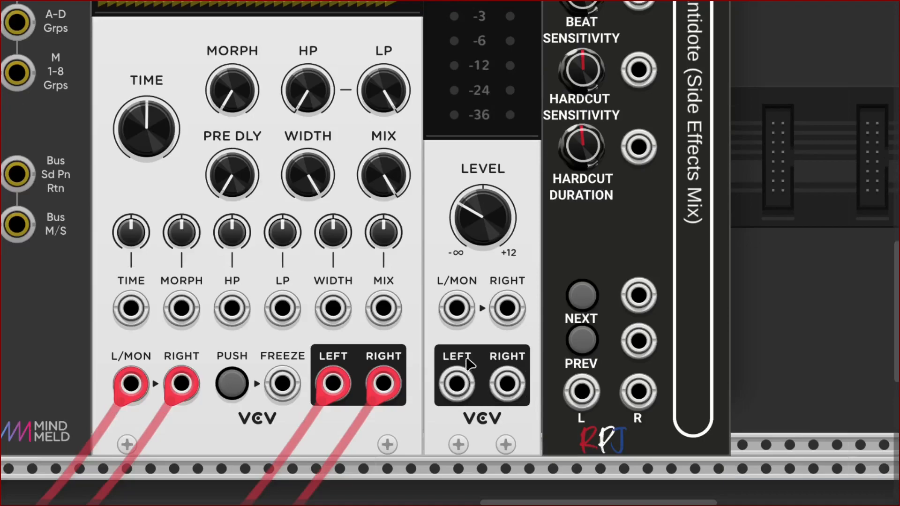
{"action": "left_click_drag", "start_coordinate": [475, 348], "coordinate": [474, 348]}
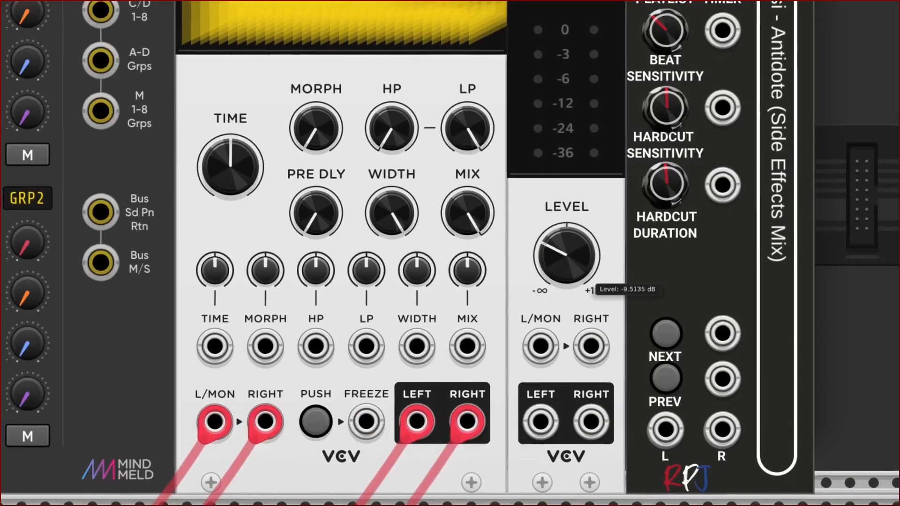
{"action": "left_click_drag", "start_coordinate": [566, 255], "coordinate": [566, 283]}
{"action": "scroll", "coordinate": [239, 248], "scroll_direction": "left", "scroll_amount": 6}
{"action": "scroll", "coordinate": [267, 141], "scroll_direction": "up", "scroll_amount": 4}
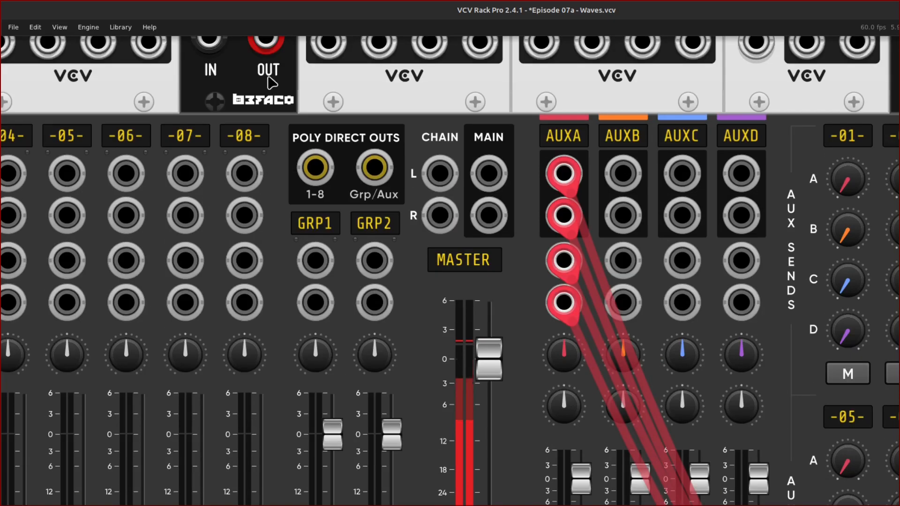
{"action": "right_click", "coordinate": [437, 217]}
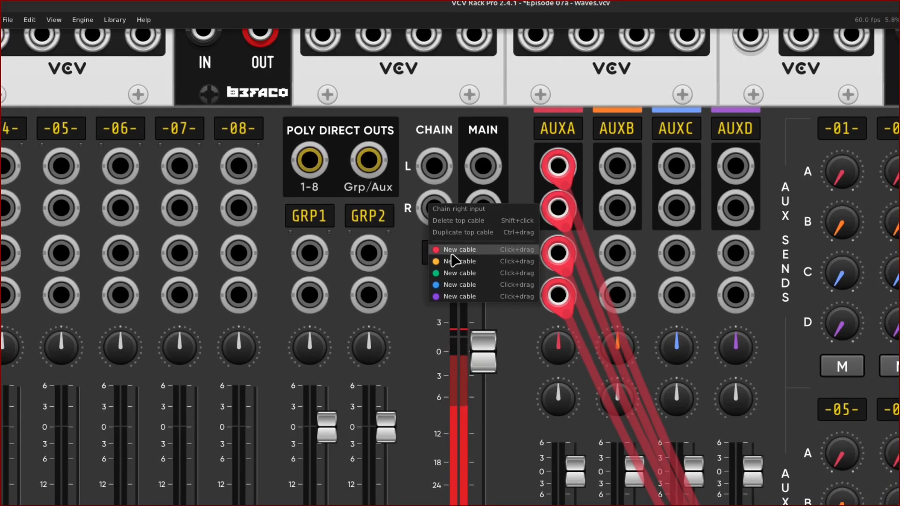
{"action": "left_click_drag", "start_coordinate": [457, 257], "coordinate": [452, 335]}
{"action": "scroll", "coordinate": [453, 333], "scroll_direction": "left", "scroll_amount": 15}
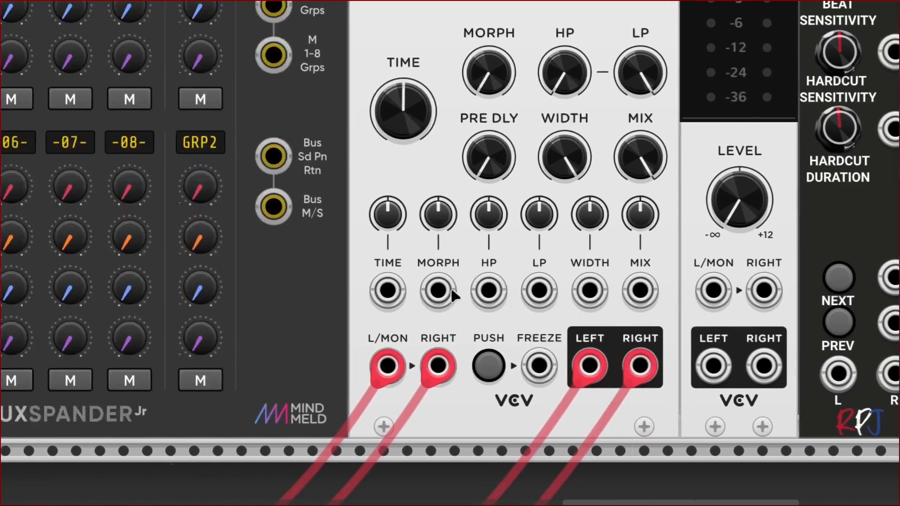
Patch the mixer's MAIN left and right outputs to the Audio module's L/MON and RIGHT inputs with red cables
{"action": "scroll", "coordinate": [305, 257], "scroll_direction": "up", "scroll_amount": 5}
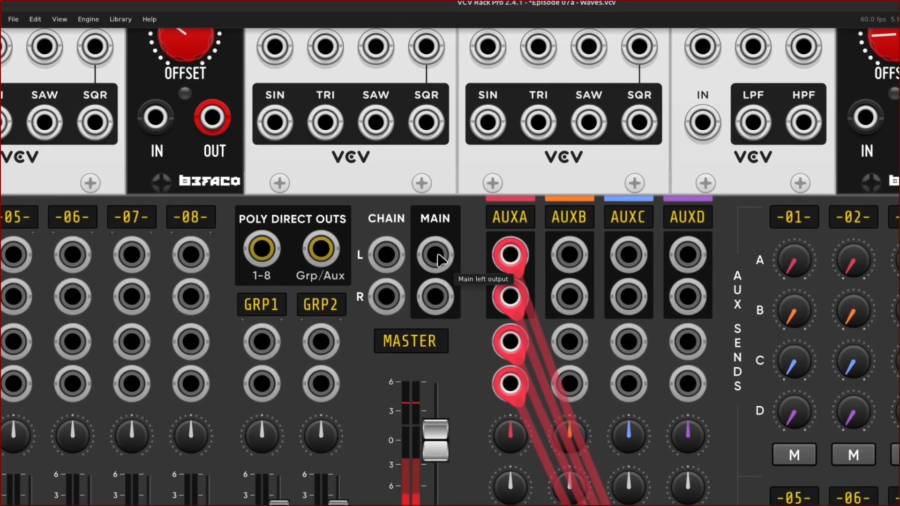
{"action": "right_click", "coordinate": [438, 242]}
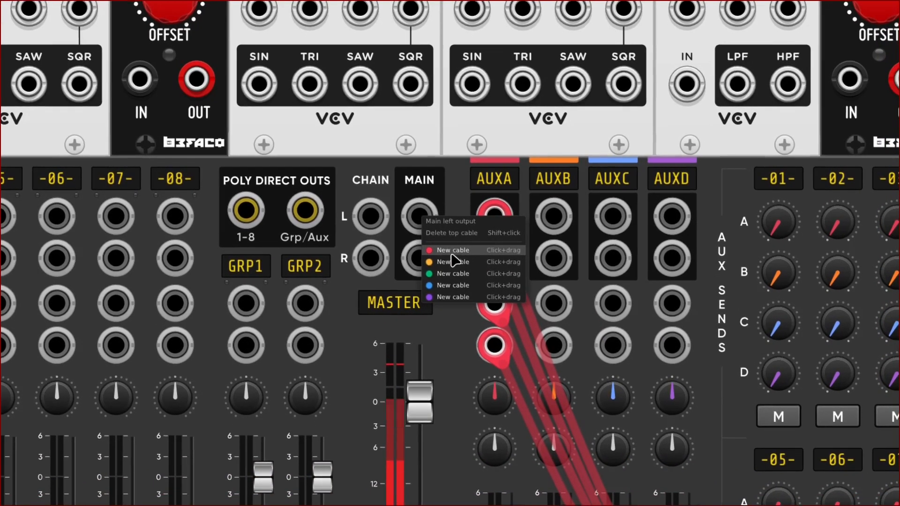
{"action": "left_click", "coordinate": [467, 276]}
{"action": "left_click_drag", "start_coordinate": [450, 304], "coordinate": [424, 219]}
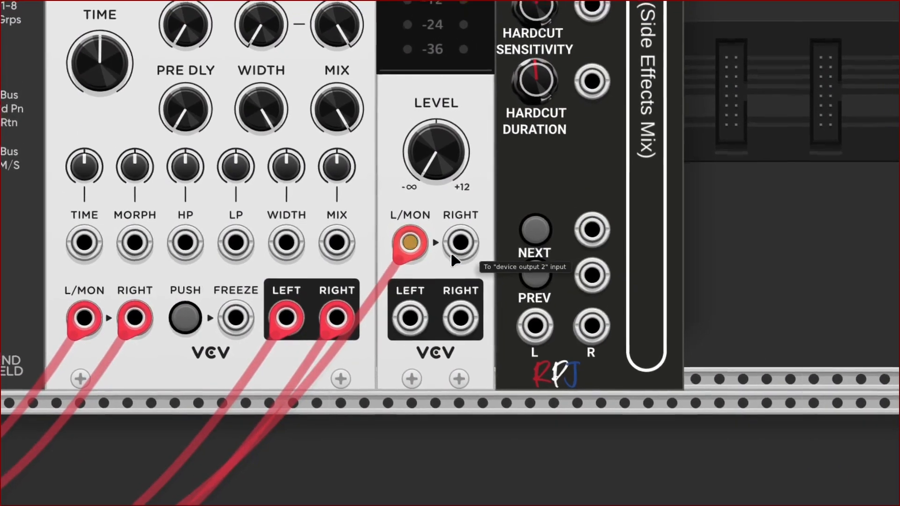
{"action": "right_click", "coordinate": [474, 229]}
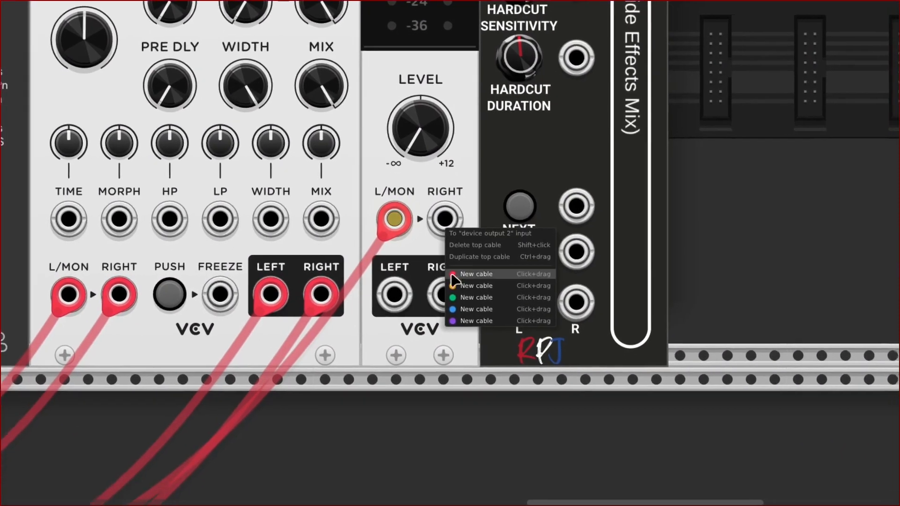
{"action": "left_click_drag", "start_coordinate": [466, 298], "coordinate": [318, 255]}
{"action": "scroll", "coordinate": [451, 323], "scroll_direction": "left", "scroll_amount": 20}
{"action": "scroll", "coordinate": [243, 304], "scroll_direction": "up", "scroll_amount": 9}
{"action": "scroll", "coordinate": [294, 324], "scroll_direction": "down", "scroll_amount": 2}
{"action": "scroll", "coordinate": [323, 262], "scroll_direction": "up", "scroll_amount": 1}
{"action": "scroll", "coordinate": [374, 266], "scroll_direction": "left", "scroll_amount": 6}
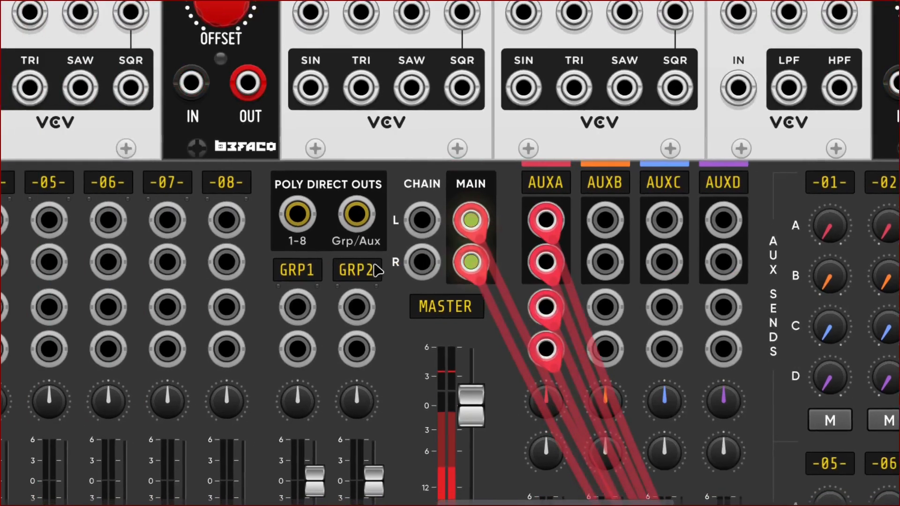
Check the master and channel 01 meters on the mixer and lower channel 01's fader to about -45 dB
{"action": "scroll", "coordinate": [419, 280], "scroll_direction": "down", "scroll_amount": 9}
{"action": "scroll", "coordinate": [419, 279], "scroll_direction": "right", "scroll_amount": 10}
{"action": "scroll", "coordinate": [414, 284], "scroll_direction": "left", "scroll_amount": 5}
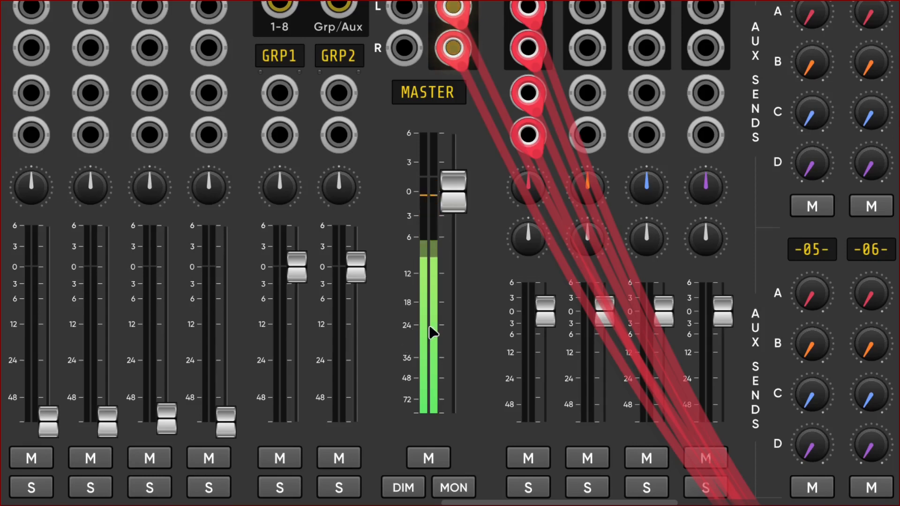
{"action": "scroll", "coordinate": [291, 315], "scroll_direction": "left", "scroll_amount": 15}
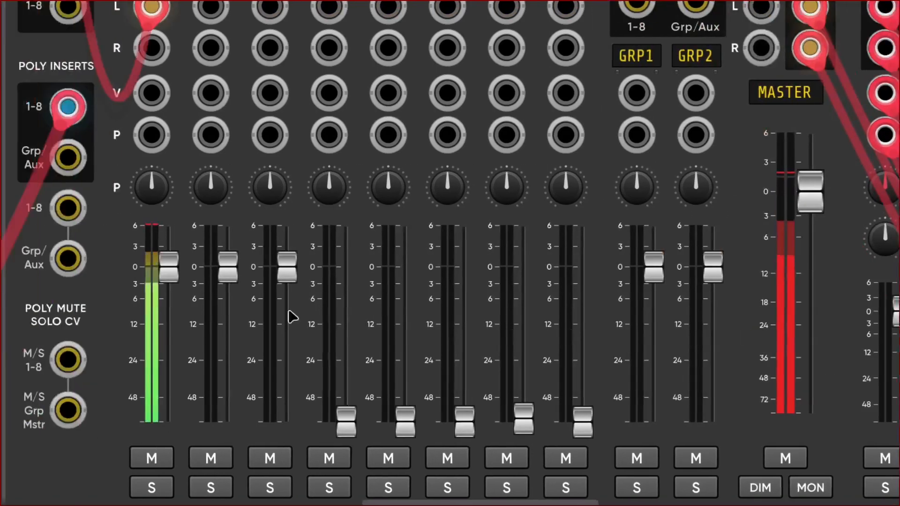
{"action": "scroll", "coordinate": [300, 334], "scroll_direction": "up", "scroll_amount": 2}
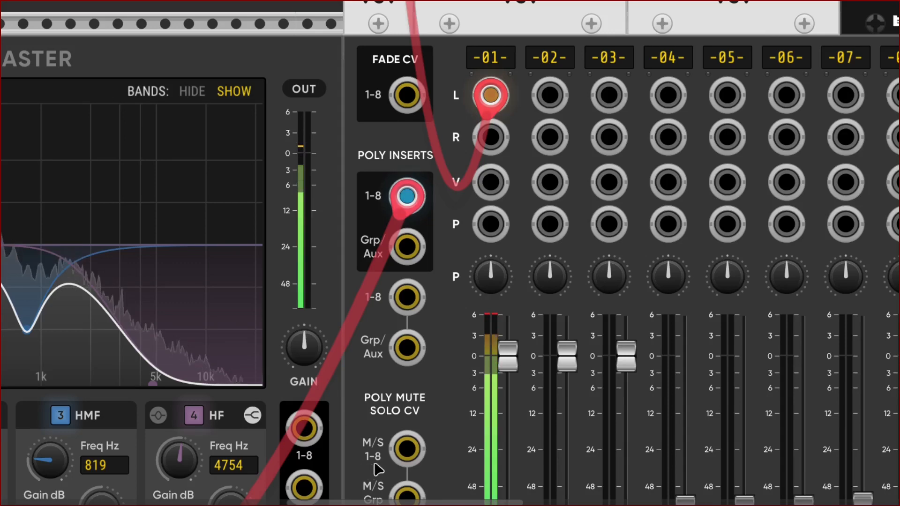
{"action": "scroll", "coordinate": [370, 481], "scroll_direction": "down", "scroll_amount": 3}
{"action": "scroll", "coordinate": [452, 268], "scroll_direction": "right", "scroll_amount": 1}
{"action": "scroll", "coordinate": [452, 263], "scroll_direction": "up", "scroll_amount": 1}
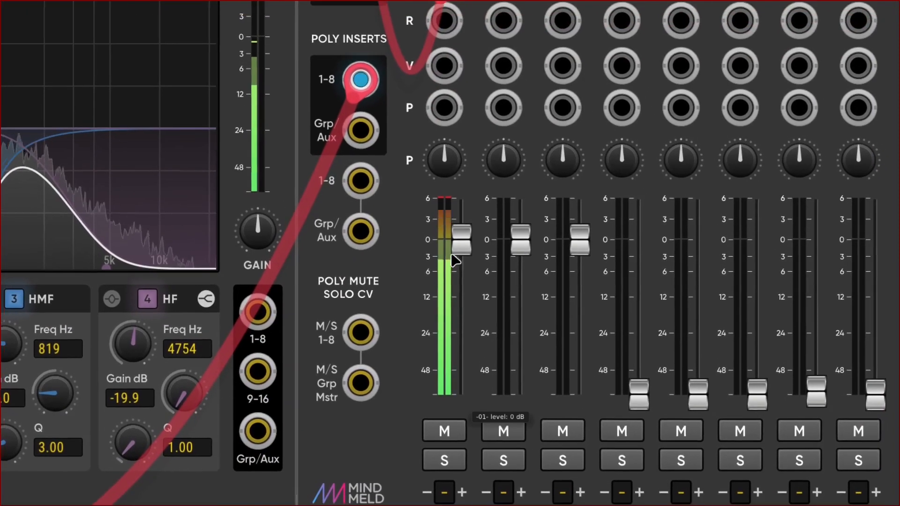
{"action": "left_click_drag", "start_coordinate": [454, 260], "coordinate": [421, 381]}
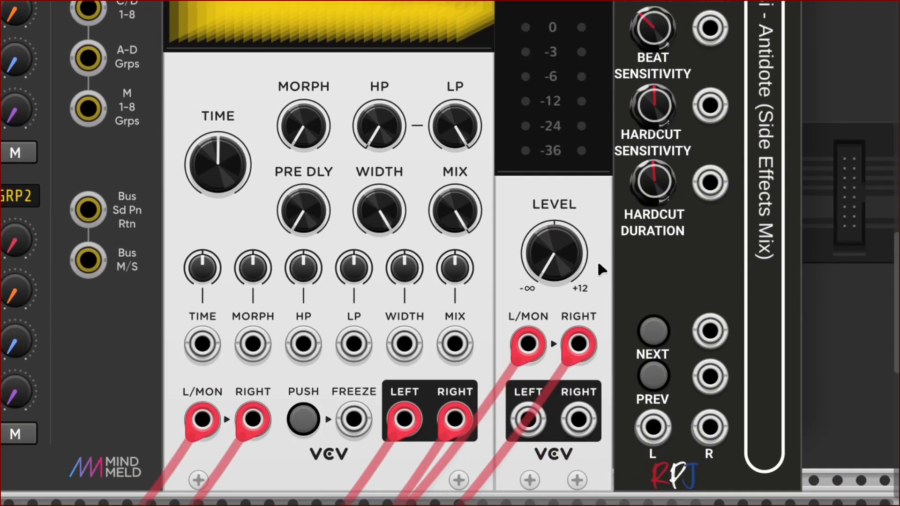
Raise the Audio module's output level to about -0.5 dB
{"action": "left_click_drag", "start_coordinate": [560, 268], "coordinate": [560, 256]}
{"action": "mouse_move", "coordinate": [640, 293]}
{"action": "left_mouse_down"}
{"action": "mouse_move", "coordinate": [640, 276]}
{"action": "mouse_move", "coordinate": [644, 310]}
{"action": "left_mouse_up"}
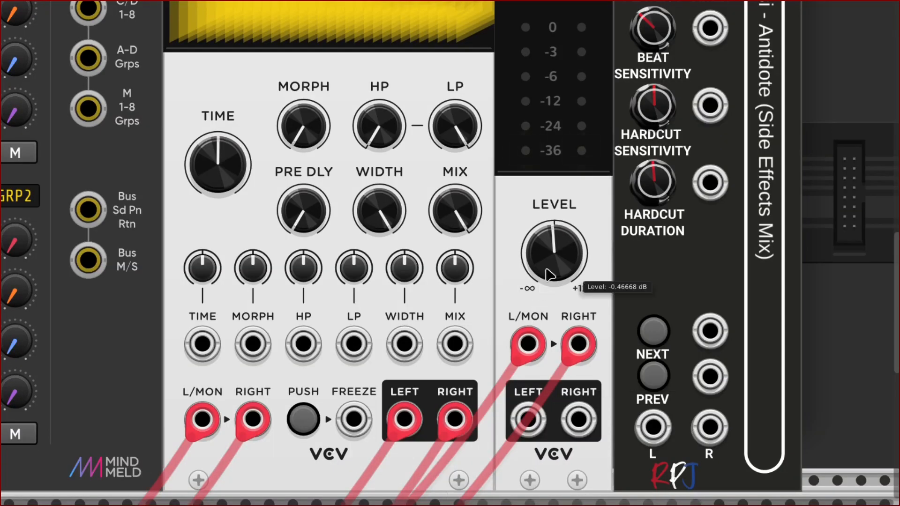
{"action": "right_click", "coordinate": [546, 277]}
{"action": "left_click", "coordinate": [564, 298]}
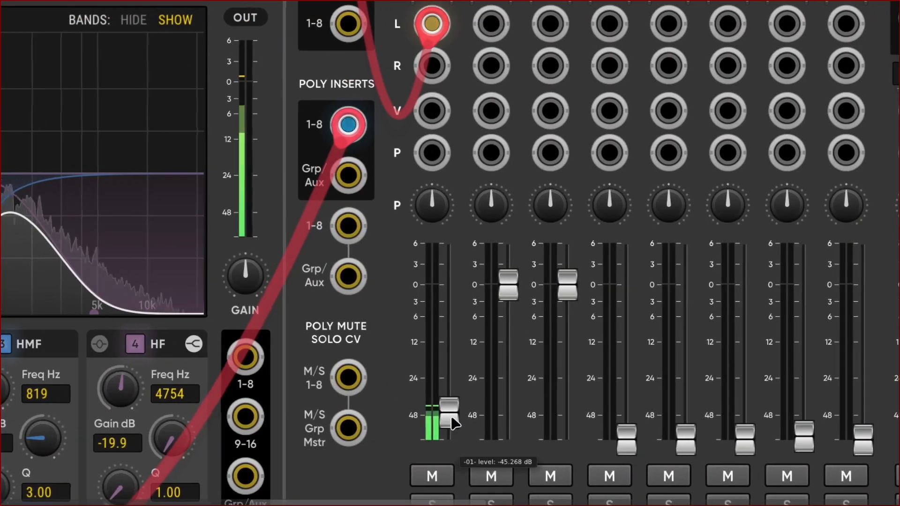
Try channel 01's fader at different levels down to about -52 dB, and settle it at about -27 dB
{"action": "left_click_drag", "start_coordinate": [465, 414], "coordinate": [451, 296]}
{"action": "left_click_drag", "start_coordinate": [404, 323], "coordinate": [404, 462]}
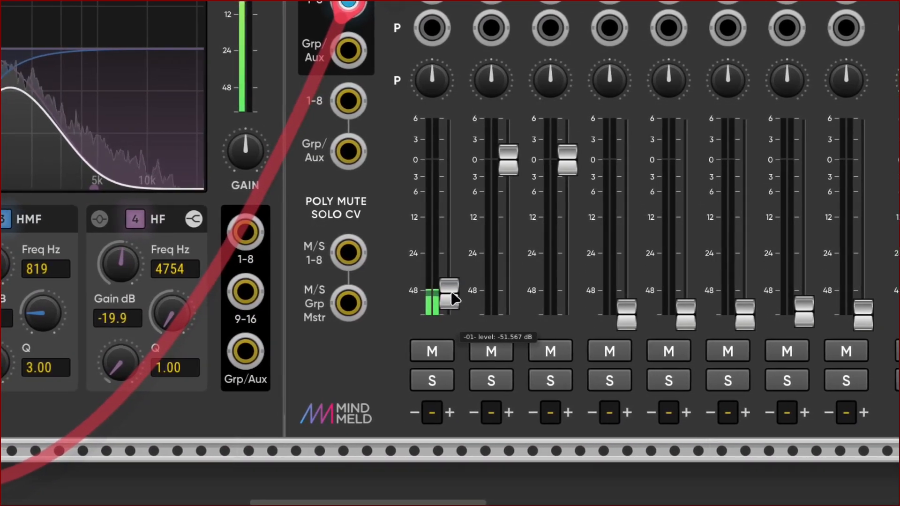
{"action": "left_click_drag", "start_coordinate": [451, 302], "coordinate": [451, 301]}
{"action": "left_click_drag", "start_coordinate": [404, 333], "coordinate": [404, 304]}
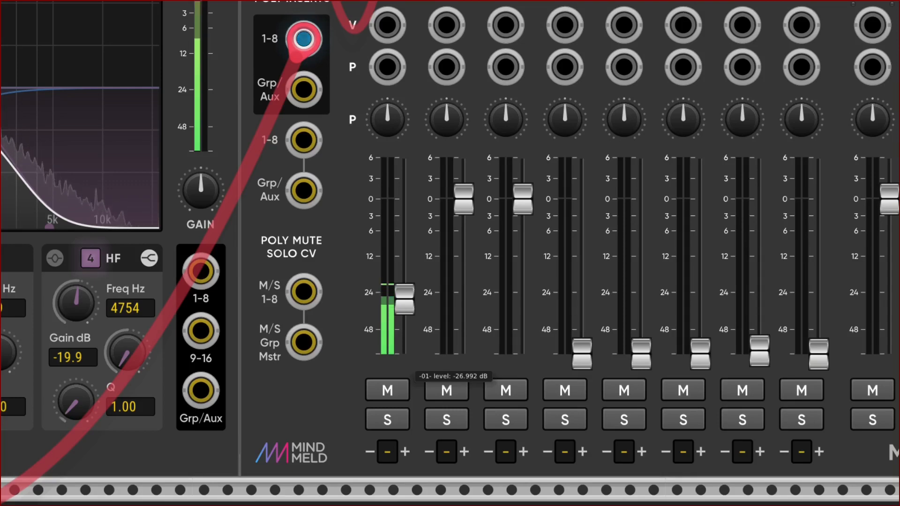
{"action": "left_click_drag", "start_coordinate": [389, 327], "coordinate": [451, 288]}
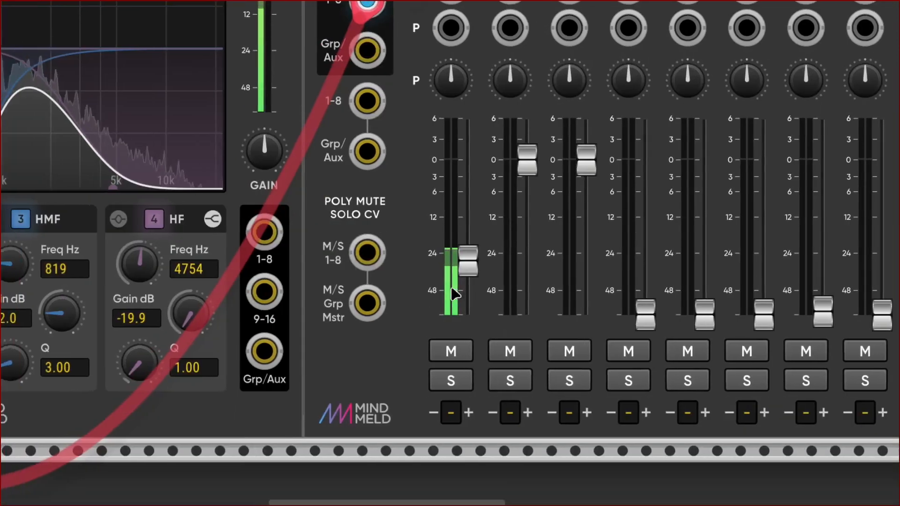
Trace the send from the mixer's poly inserts 1-8 output to EqMaster and examine the processed signal in its analyser
{"action": "scroll", "coordinate": [339, 281], "scroll_direction": "left", "scroll_amount": 10}
{"action": "scroll", "coordinate": [337, 304], "scroll_direction": "up", "scroll_amount": 6}
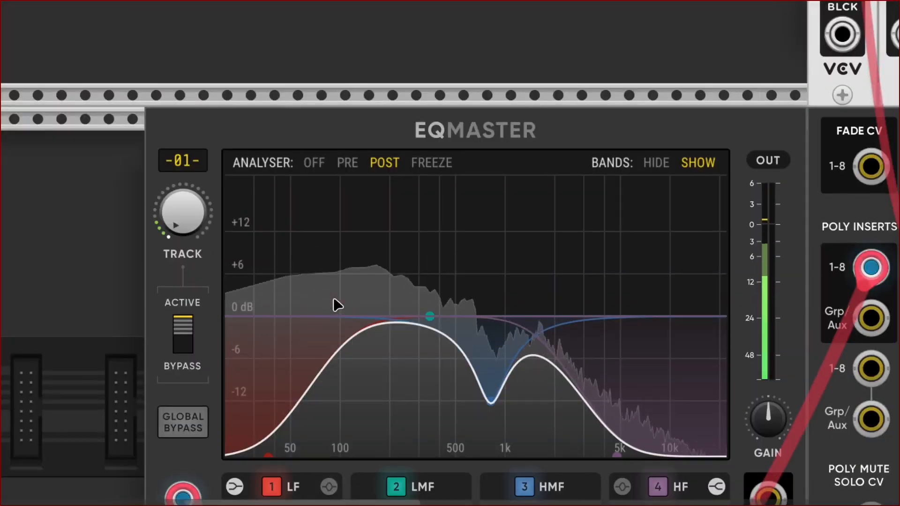
{"action": "scroll", "coordinate": [337, 304], "scroll_direction": "down", "scroll_amount": 3}
{"action": "scroll", "coordinate": [456, 293], "scroll_direction": "right", "scroll_amount": 8}
{"action": "scroll", "coordinate": [354, 260], "scroll_direction": "left", "scroll_amount": 4}
{"action": "scroll", "coordinate": [323, 258], "scroll_direction": "left", "scroll_amount": 6}
{"action": "scroll", "coordinate": [344, 257], "scroll_direction": "up", "scroll_amount": 1}
{"action": "scroll", "coordinate": [426, 257], "scroll_direction": "right", "scroll_amount": 9}
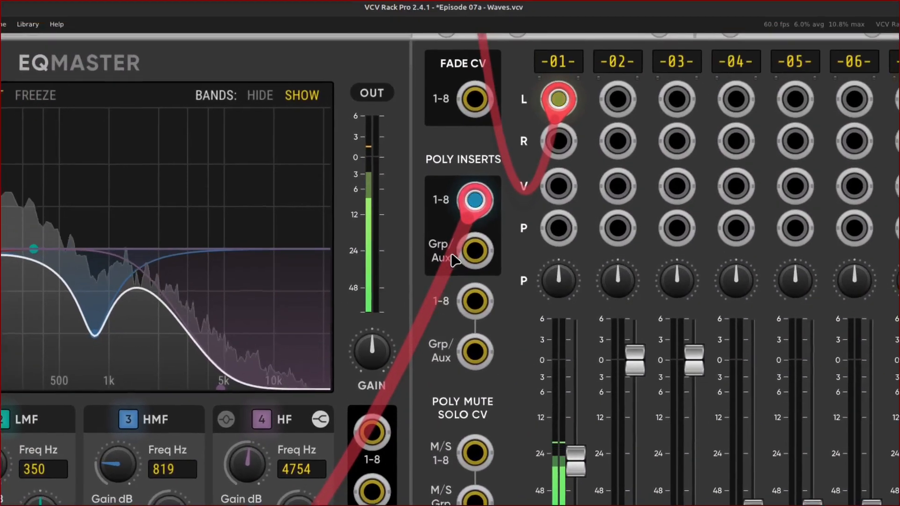
{"action": "mouse_move", "coordinate": [462, 217]}
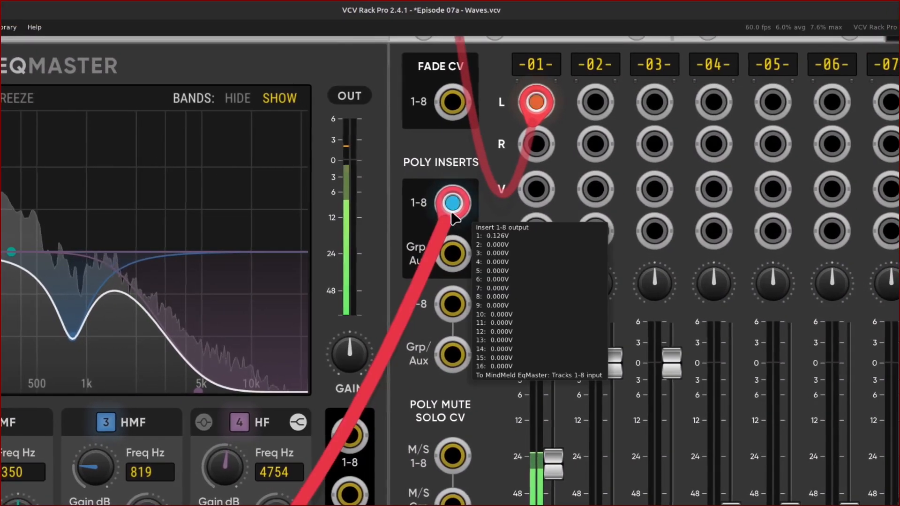
Patch EqMaster's tracks 1-8 output back to the mixer's poly insert 1-8 return with a red cable
{"action": "scroll", "coordinate": [452, 239], "scroll_direction": "down", "scroll_amount": 10}
{"action": "scroll", "coordinate": [429, 250], "scroll_direction": "left", "scroll_amount": 4}
{"action": "scroll", "coordinate": [391, 232], "scroll_direction": "up", "scroll_amount": 6}
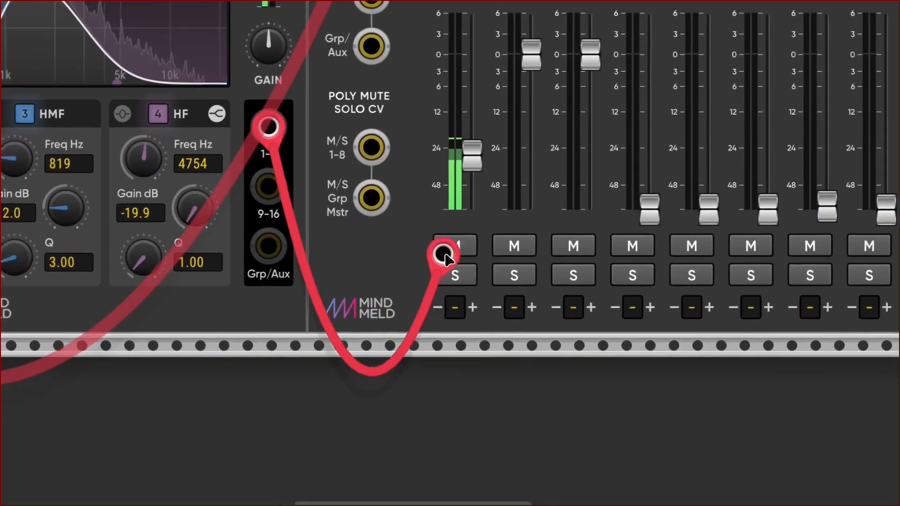
{"action": "scroll", "coordinate": [445, 253], "scroll_direction": "up", "scroll_amount": 6}
{"action": "left_click_drag", "start_coordinate": [445, 253], "coordinate": [382, 294]}
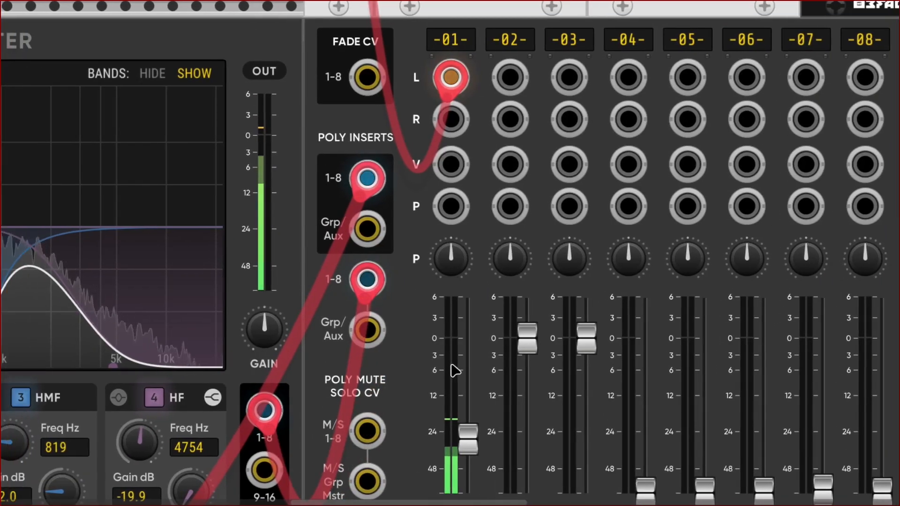
Examine EqMaster's equalizer curve across the LF, LMF, HMF and HF bands for track 01
{"action": "scroll", "coordinate": [437, 373], "scroll_direction": "down", "scroll_amount": 3}
{"action": "scroll", "coordinate": [438, 373], "scroll_direction": "left", "scroll_amount": 2}
{"action": "scroll", "coordinate": [439, 376], "scroll_direction": "left", "scroll_amount": 7}
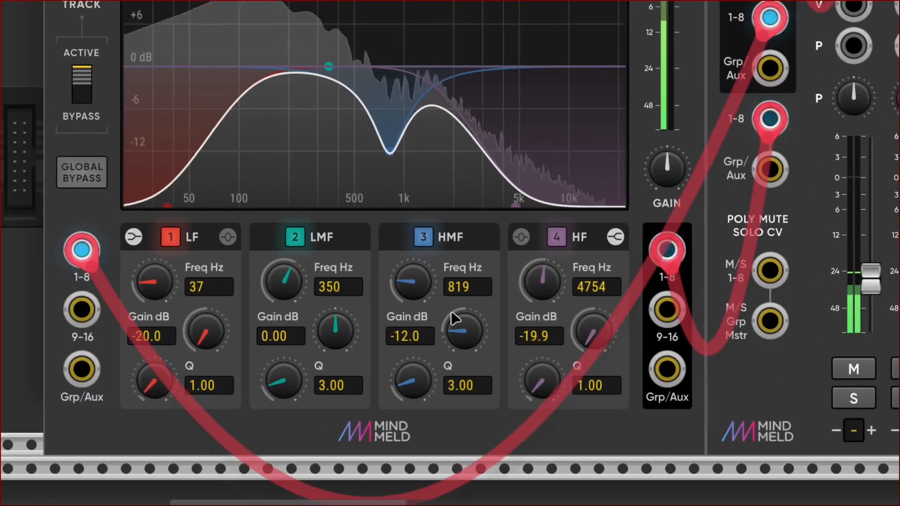
{"action": "scroll", "coordinate": [422, 295], "scroll_direction": "up", "scroll_amount": 3}
{"action": "scroll", "coordinate": [330, 255], "scroll_direction": "right", "scroll_amount": 1}
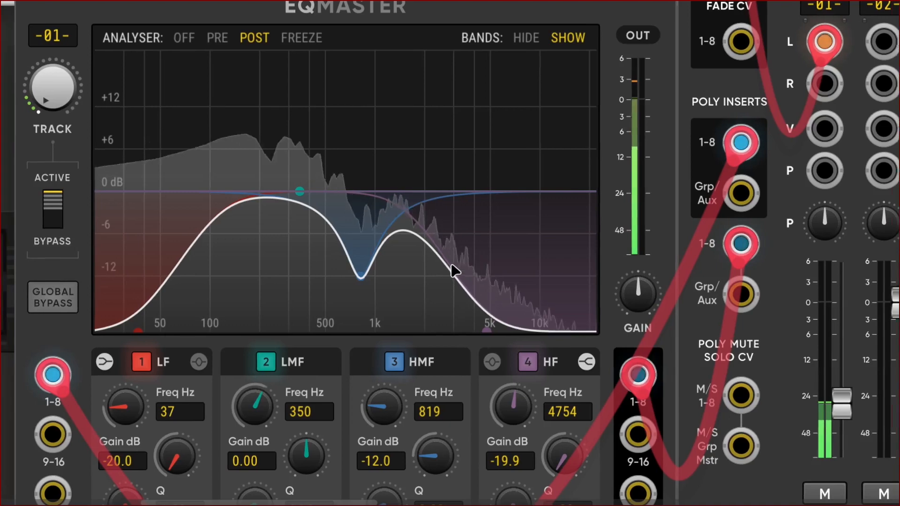
{"action": "scroll", "coordinate": [453, 267], "scroll_direction": "left", "scroll_amount": 1}
{"action": "scroll", "coordinate": [453, 260], "scroll_direction": "left", "scroll_amount": 1}
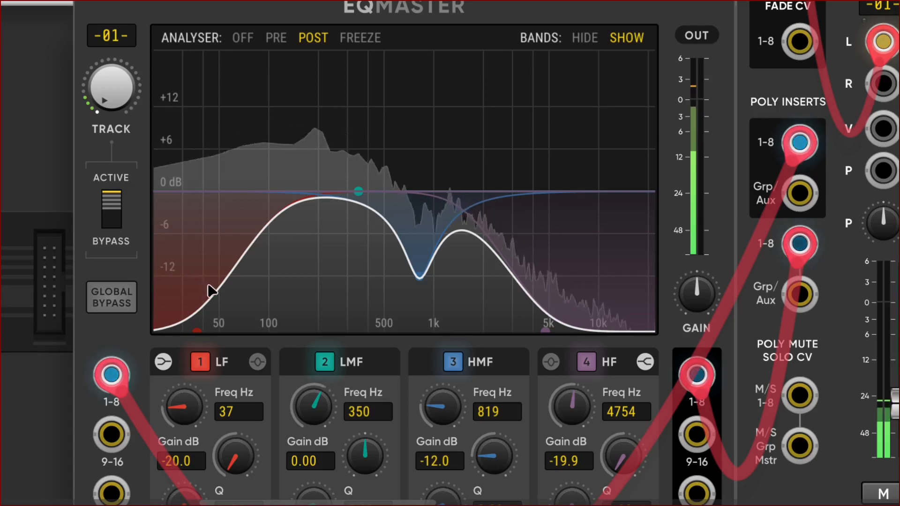
{"action": "scroll", "coordinate": [381, 258], "scroll_direction": "up", "scroll_amount": 1}
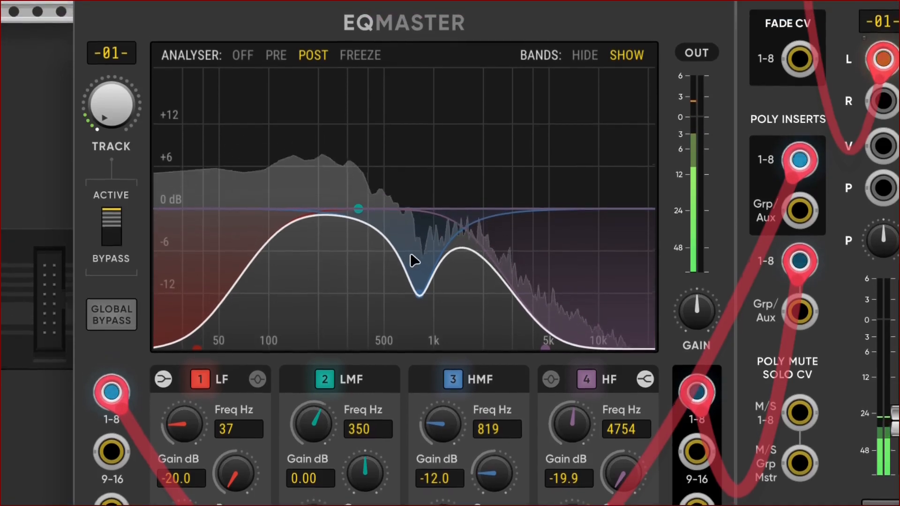
{"action": "scroll", "coordinate": [424, 260], "scroll_direction": "down", "scroll_amount": 1}
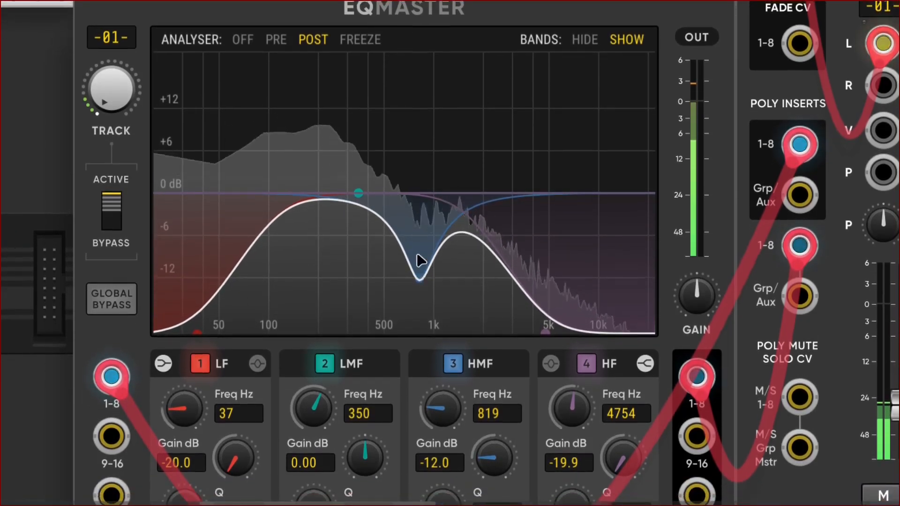
Set EqMaster's HMF band gain to -5.49 dB, making the dip around 819 Hz shallower
{"action": "scroll", "coordinate": [440, 307], "scroll_direction": "down", "scroll_amount": 1}
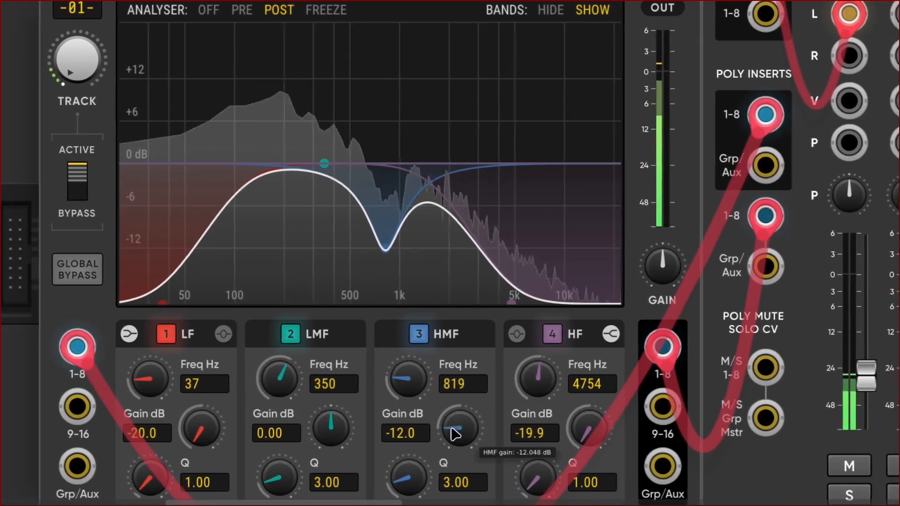
{"action": "left_click_drag", "start_coordinate": [454, 433], "coordinate": [453, 371]}
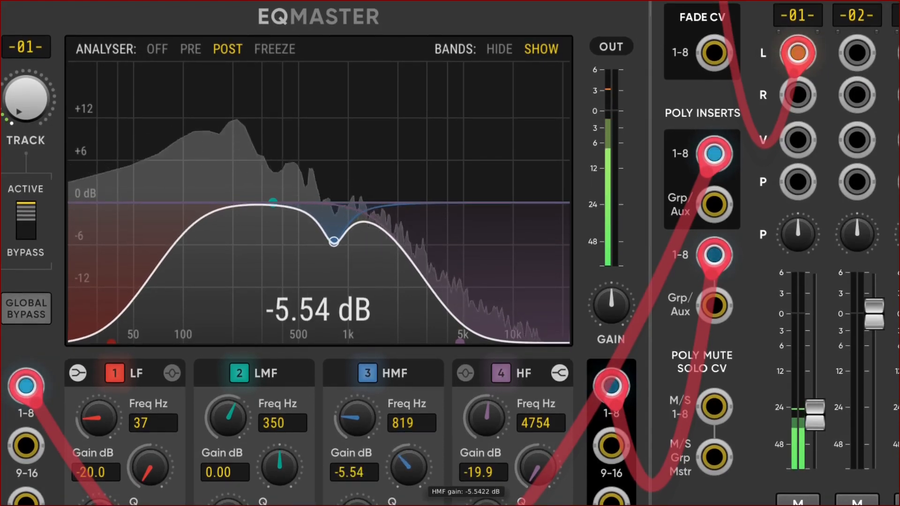
{"action": "left_click_drag", "start_coordinate": [401, 466], "coordinate": [401, 466]}
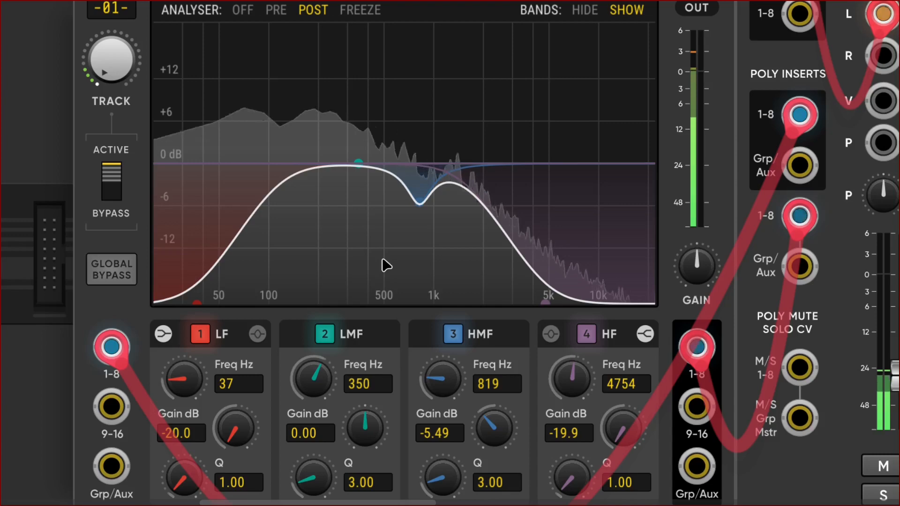
Check EqMaster's track gain and the level of the mixer's channel 01 fader
{"action": "scroll", "coordinate": [382, 254], "scroll_direction": "right", "scroll_amount": 7}
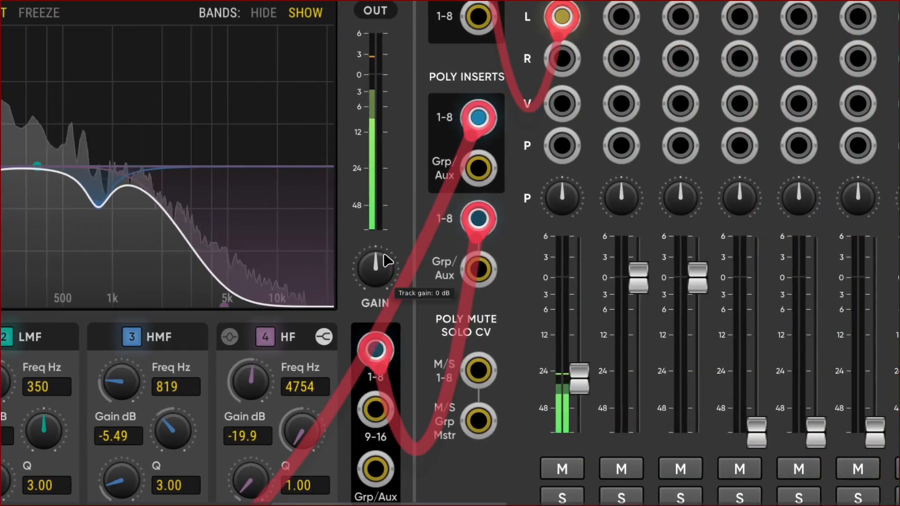
{"action": "scroll", "coordinate": [384, 254], "scroll_direction": "right", "scroll_amount": 4}
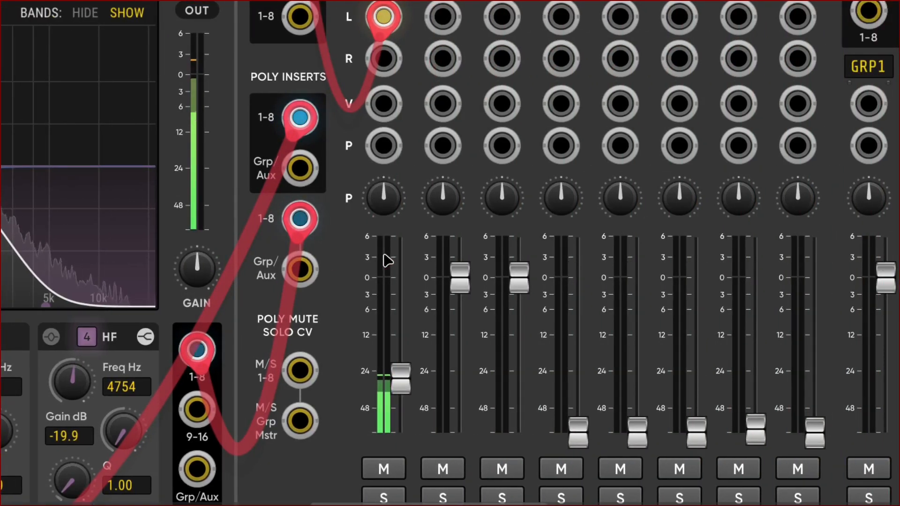
{"action": "scroll", "coordinate": [399, 274], "scroll_direction": "down", "scroll_amount": 1}
{"action": "scroll", "coordinate": [451, 302], "scroll_direction": "right", "scroll_amount": 2}
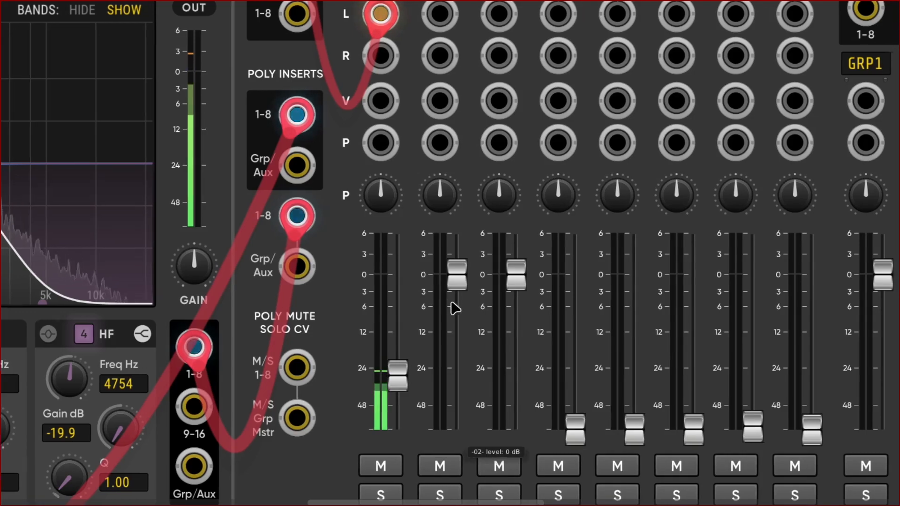
{"action": "scroll", "coordinate": [452, 322], "scroll_direction": "left", "scroll_amount": 2}
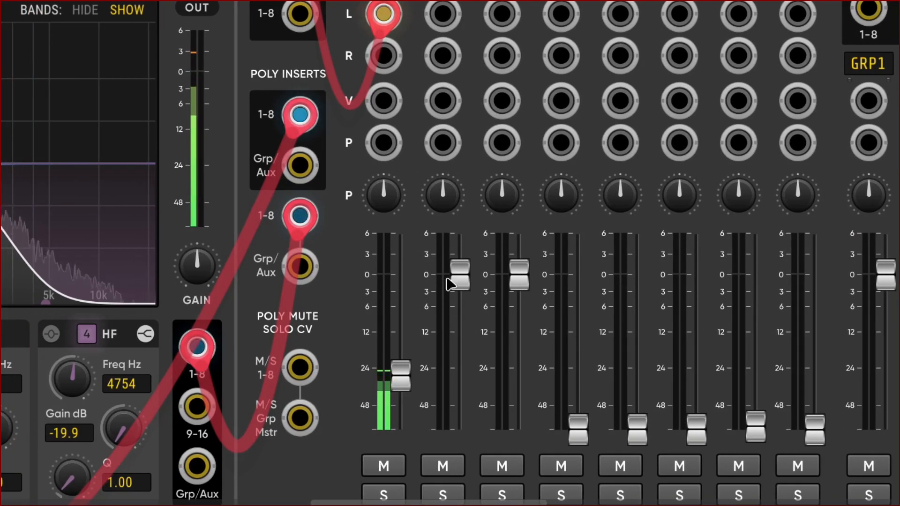
{"action": "scroll", "coordinate": [452, 318], "scroll_direction": "right", "scroll_amount": 2}
{"action": "scroll", "coordinate": [436, 327], "scroll_direction": "left", "scroll_amount": 2}
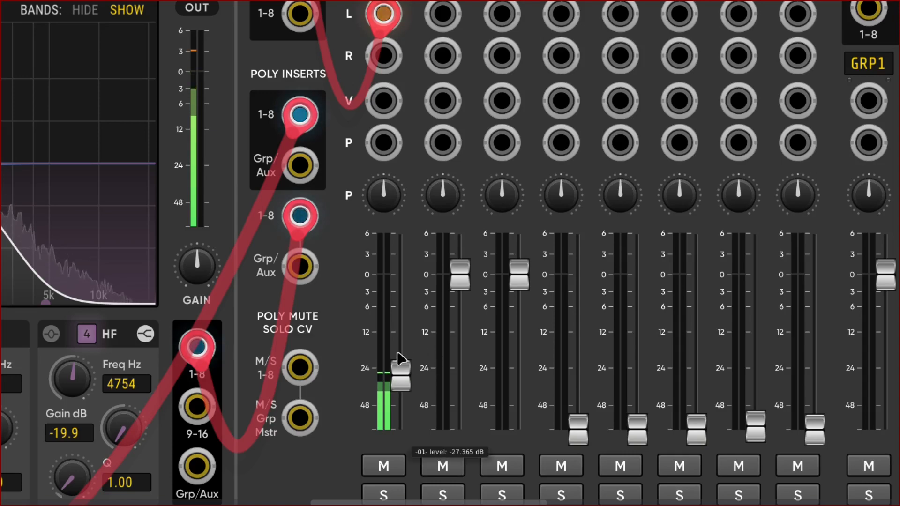
Look over the red noise source and the LFO and Dual Atenuverter modules beside it
{"action": "scroll", "coordinate": [396, 345], "scroll_direction": "up", "scroll_amount": 14}
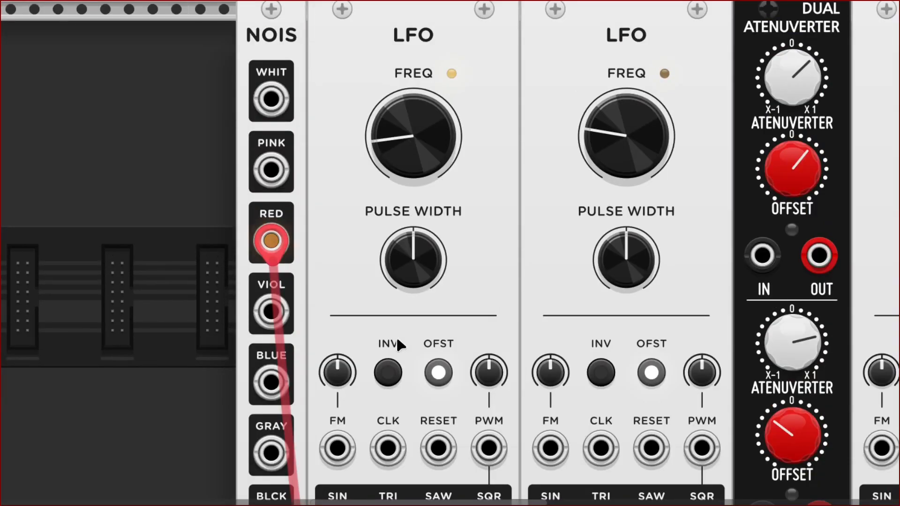
{"action": "scroll", "coordinate": [395, 335], "scroll_direction": "up", "scroll_amount": 3}
{"action": "scroll", "coordinate": [395, 336], "scroll_direction": "down", "scroll_amount": 3}
{"action": "scroll", "coordinate": [440, 307], "scroll_direction": "right", "scroll_amount": 5}
{"action": "scroll", "coordinate": [441, 310], "scroll_direction": "right", "scroll_amount": 5}
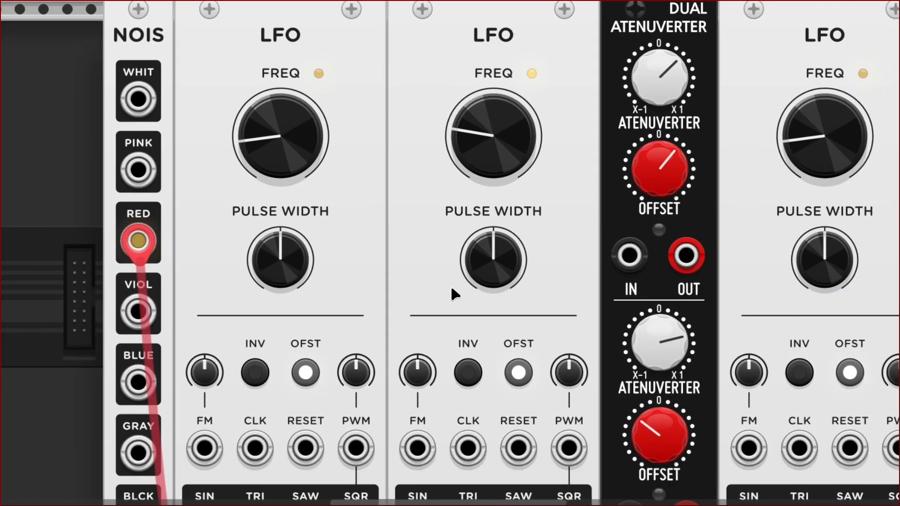
{"action": "scroll", "coordinate": [454, 283], "scroll_direction": "up", "scroll_amount": 4}
{"action": "scroll", "coordinate": [454, 283], "scroll_direction": "left", "scroll_amount": 15}
{"action": "scroll", "coordinate": [420, 306], "scroll_direction": "left", "scroll_amount": 9}
{"action": "scroll", "coordinate": [398, 347], "scroll_direction": "down", "scroll_amount": 20}
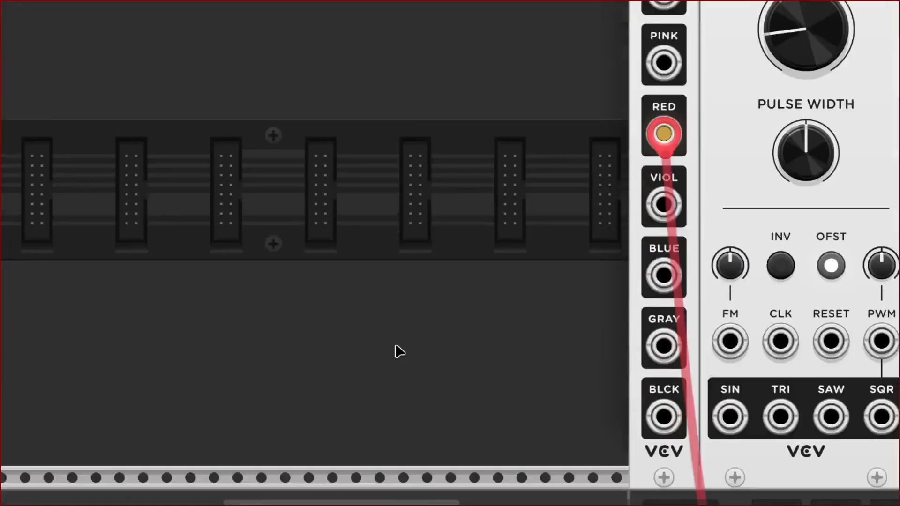
Review EqMaster's band settings and its cable connections with the mixer's poly inserts
{"action": "scroll", "coordinate": [407, 351], "scroll_direction": "left", "scroll_amount": 8}
{"action": "scroll", "coordinate": [418, 295], "scroll_direction": "up", "scroll_amount": 5}
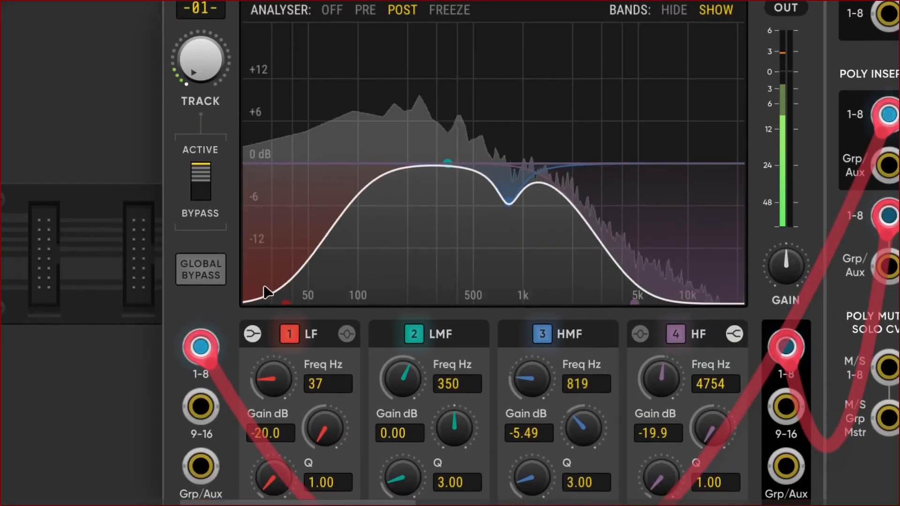
{"action": "scroll", "coordinate": [414, 258], "scroll_direction": "up", "scroll_amount": 2}
{"action": "scroll", "coordinate": [454, 258], "scroll_direction": "down", "scroll_amount": 1}
{"action": "scroll", "coordinate": [454, 259], "scroll_direction": "right", "scroll_amount": 5}
{"action": "scroll", "coordinate": [454, 260], "scroll_direction": "right", "scroll_amount": 2}
{"action": "scroll", "coordinate": [454, 260], "scroll_direction": "down", "scroll_amount": 6}
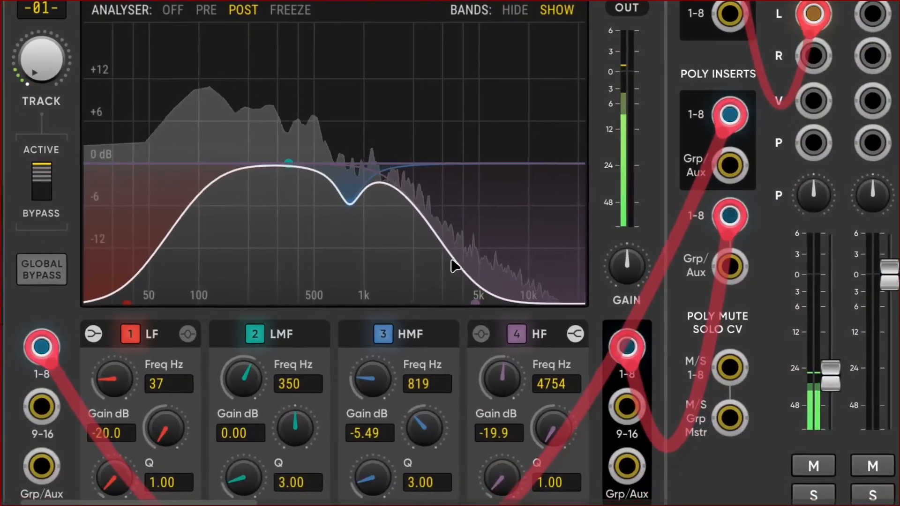
{"action": "scroll", "coordinate": [456, 291], "scroll_direction": "left", "scroll_amount": 6}
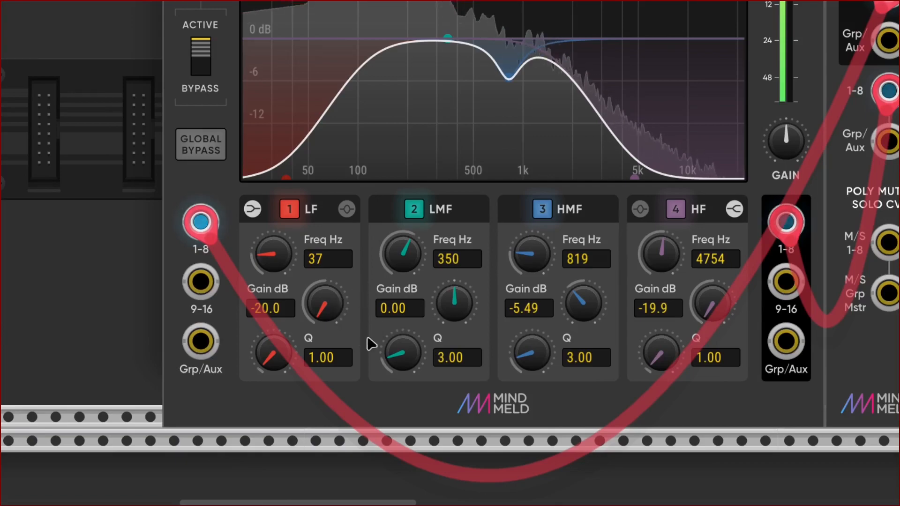
{"action": "scroll", "coordinate": [454, 328], "scroll_direction": "right", "scroll_amount": 6}
{"action": "scroll", "coordinate": [454, 272], "scroll_direction": "left", "scroll_amount": 1}
{"action": "scroll", "coordinate": [453, 267], "scroll_direction": "up", "scroll_amount": 10}
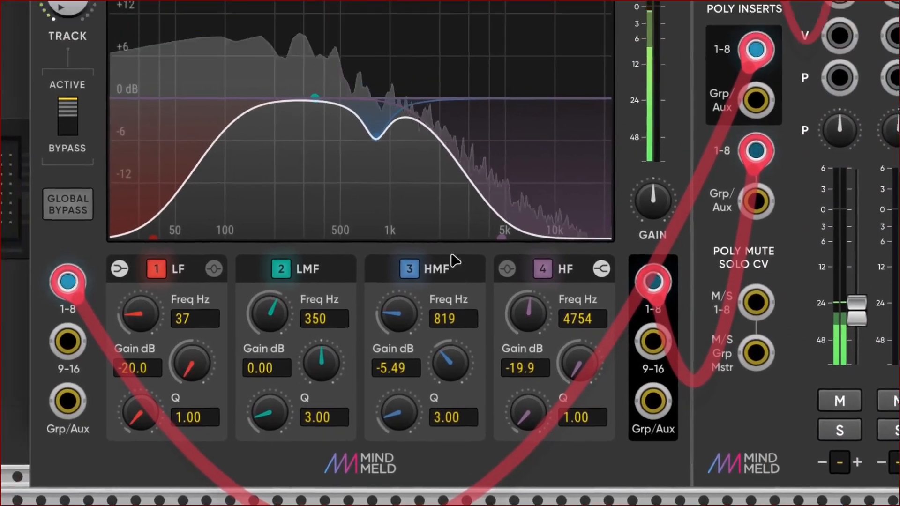
{"action": "scroll", "coordinate": [454, 260], "scroll_direction": "right", "scroll_amount": 10}
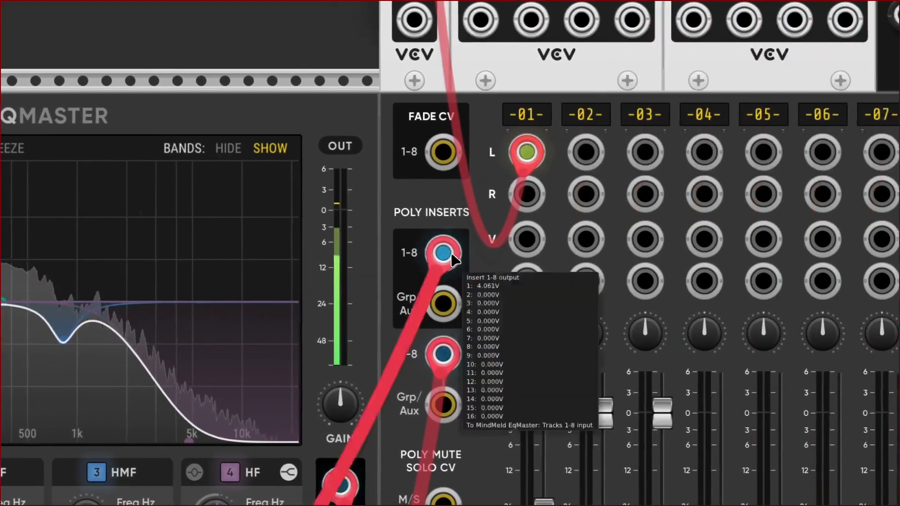
Examine the two LFOs next to the noise module and check the second LFO's frequency
{"action": "scroll", "coordinate": [453, 260], "scroll_direction": "up", "scroll_amount": 7}
{"action": "scroll", "coordinate": [454, 260], "scroll_direction": "up", "scroll_amount": 5}
{"action": "scroll", "coordinate": [454, 260], "scroll_direction": "down", "scroll_amount": 4}
{"action": "scroll", "coordinate": [453, 260], "scroll_direction": "up", "scroll_amount": 2}
{"action": "scroll", "coordinate": [452, 260], "scroll_direction": "up", "scroll_amount": 4}
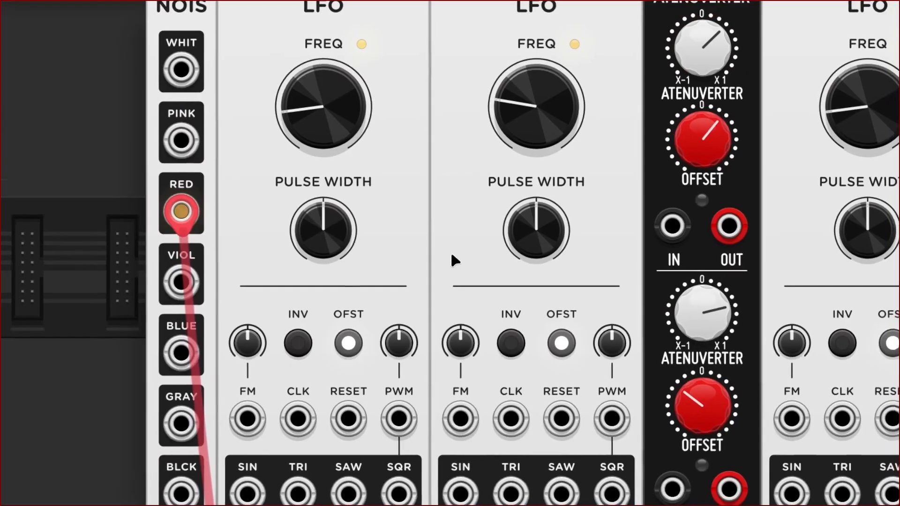
{"action": "scroll", "coordinate": [453, 260], "scroll_direction": "right", "scroll_amount": 3}
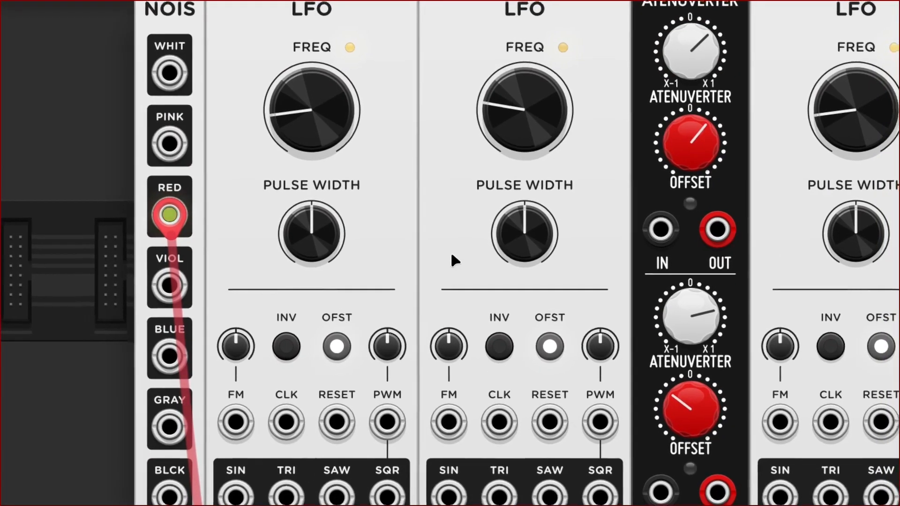
{"action": "scroll", "coordinate": [451, 251], "scroll_direction": "down", "scroll_amount": 2}
{"action": "scroll", "coordinate": [451, 251], "scroll_direction": "right", "scroll_amount": 1}
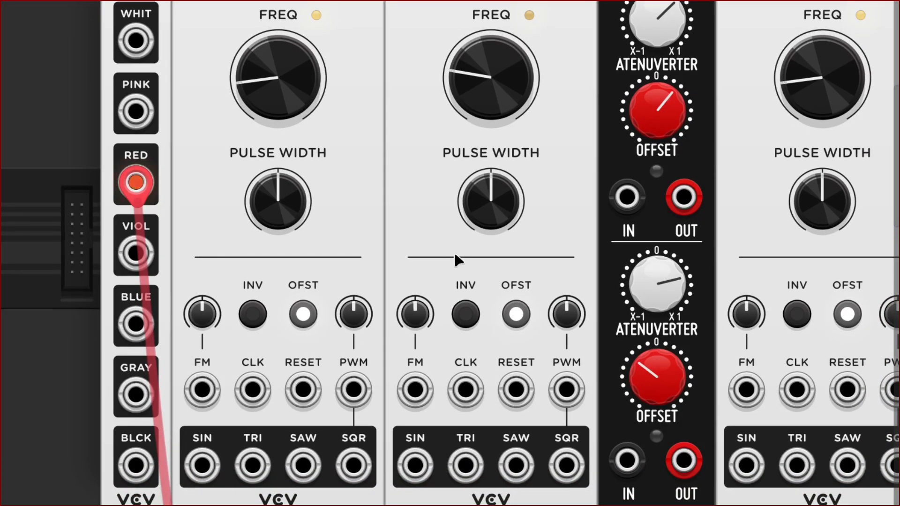
{"action": "scroll", "coordinate": [454, 255], "scroll_direction": "up", "scroll_amount": 8}
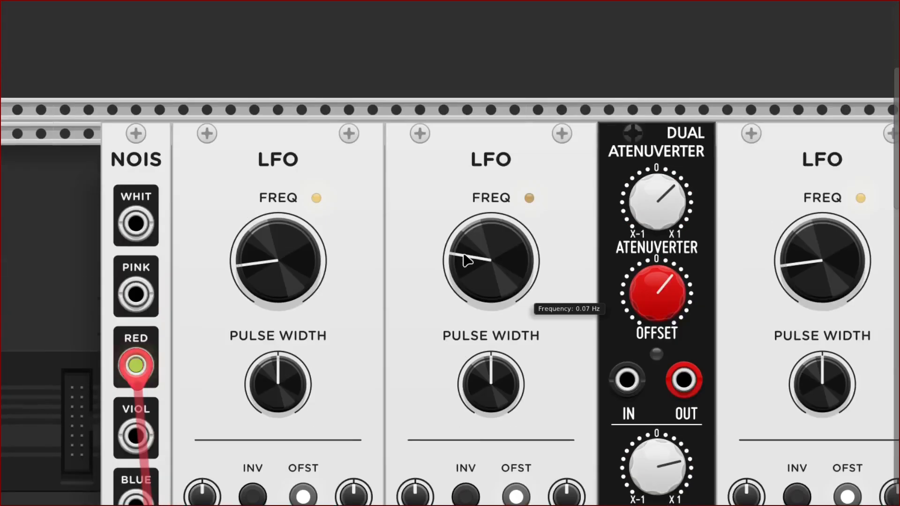
Examine the first Dual Atenuverter together with the LFO pairs on either side of it
{"action": "scroll", "coordinate": [465, 261], "scroll_direction": "right", "scroll_amount": 3}
{"action": "scroll", "coordinate": [552, 257], "scroll_direction": "right", "scroll_amount": 6}
{"action": "scroll", "coordinate": [553, 258], "scroll_direction": "up", "scroll_amount": 1}
{"action": "scroll", "coordinate": [485, 260], "scroll_direction": "up", "scroll_amount": 1}
{"action": "scroll", "coordinate": [485, 260], "scroll_direction": "left", "scroll_amount": 1}
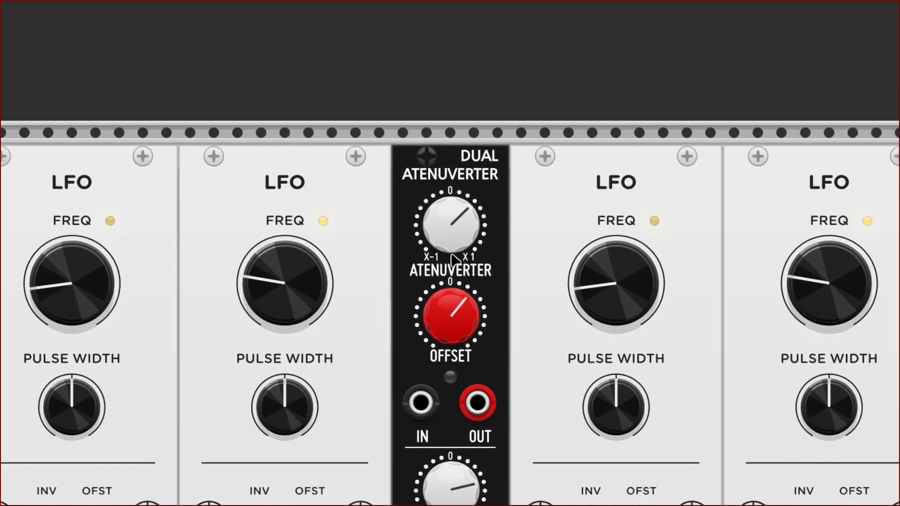
{"action": "scroll", "coordinate": [453, 259], "scroll_direction": "up", "scroll_amount": 1}
{"action": "scroll", "coordinate": [453, 259], "scroll_direction": "right", "scroll_amount": 1}
{"action": "scroll", "coordinate": [450, 251], "scroll_direction": "down", "scroll_amount": 3}
{"action": "scroll", "coordinate": [460, 255], "scroll_direction": "up", "scroll_amount": 1}
{"action": "scroll", "coordinate": [464, 263], "scroll_direction": "down", "scroll_amount": 3}
{"action": "scroll", "coordinate": [468, 262], "scroll_direction": "left", "scroll_amount": 5}
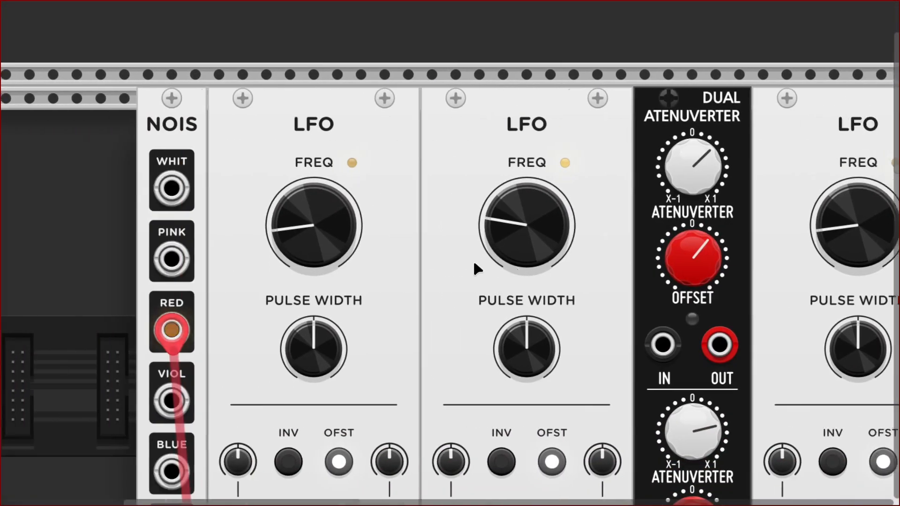
Examine the second LFO's pulse width and frequency modulation controls and its inputs
{"action": "scroll", "coordinate": [484, 263], "scroll_direction": "up", "scroll_amount": 2}
{"action": "scroll", "coordinate": [484, 263], "scroll_direction": "left", "scroll_amount": 1}
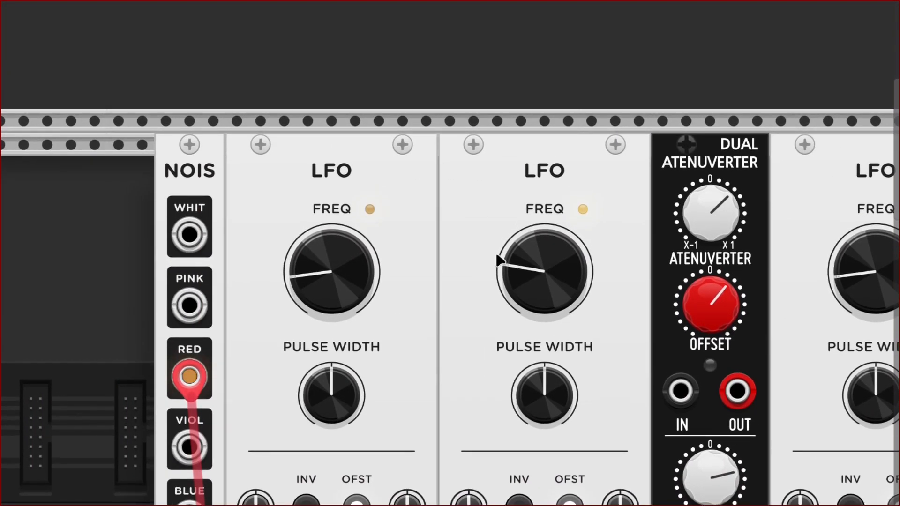
{"action": "scroll", "coordinate": [497, 259], "scroll_direction": "down", "scroll_amount": 3}
{"action": "scroll", "coordinate": [497, 281], "scroll_direction": "up", "scroll_amount": 1}
{"action": "scroll", "coordinate": [508, 259], "scroll_direction": "down", "scroll_amount": 2}
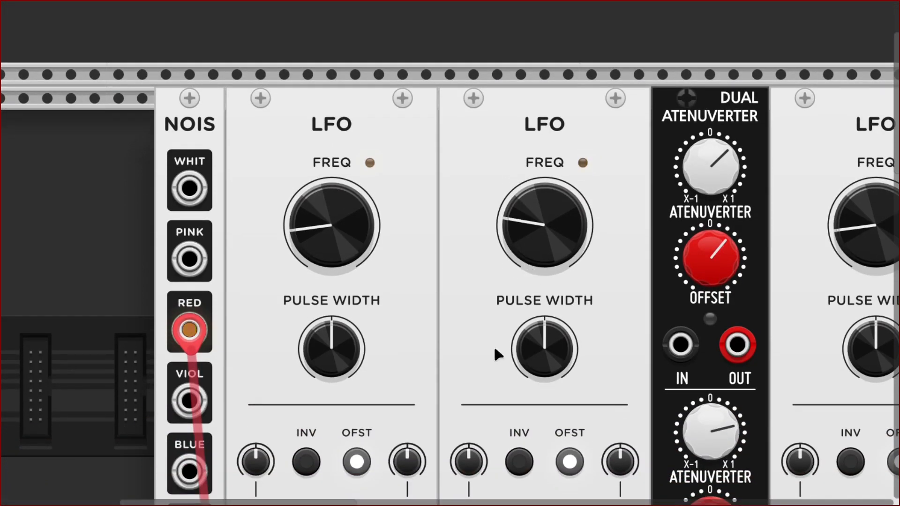
{"action": "scroll", "coordinate": [477, 326], "scroll_direction": "down", "scroll_amount": 5}
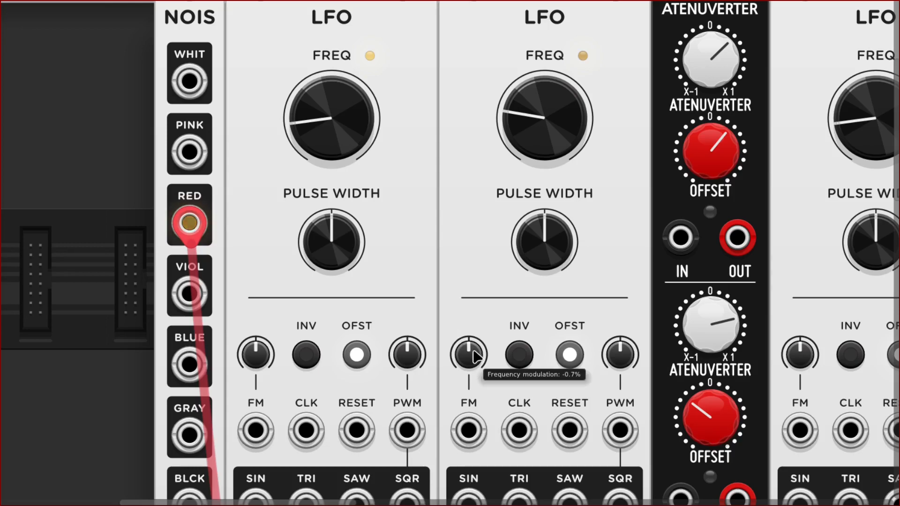
Check the frequency values of the second and first LFOs next to the noise module
{"action": "scroll", "coordinate": [462, 412], "scroll_direction": "left", "scroll_amount": 3}
{"action": "scroll", "coordinate": [500, 380], "scroll_direction": "right", "scroll_amount": 3}
{"action": "scroll", "coordinate": [501, 381], "scroll_direction": "up", "scroll_amount": 4}
{"action": "scroll", "coordinate": [502, 259], "scroll_direction": "up", "scroll_amount": 1}
{"action": "right_click", "coordinate": [537, 252]}
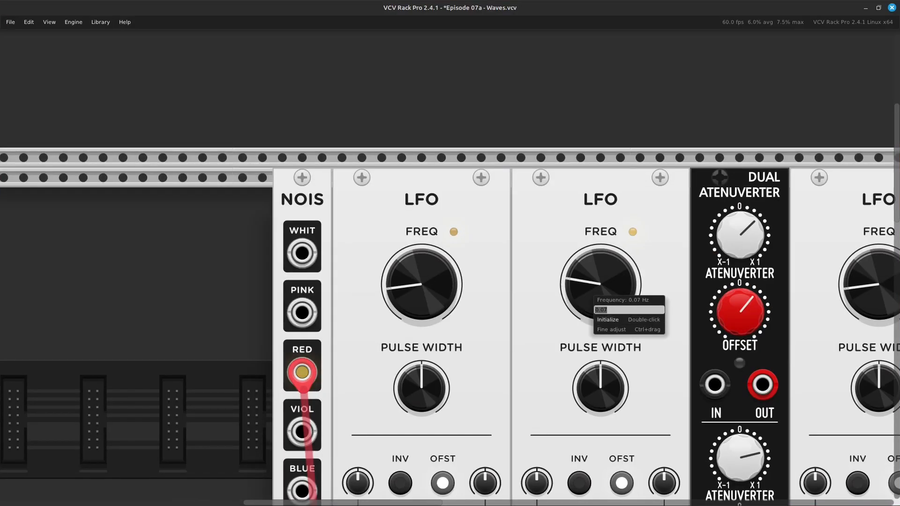
{"action": "key", "text": "Escape"}
{"action": "key", "text": "Down"}
{"action": "key", "text": "Right"}
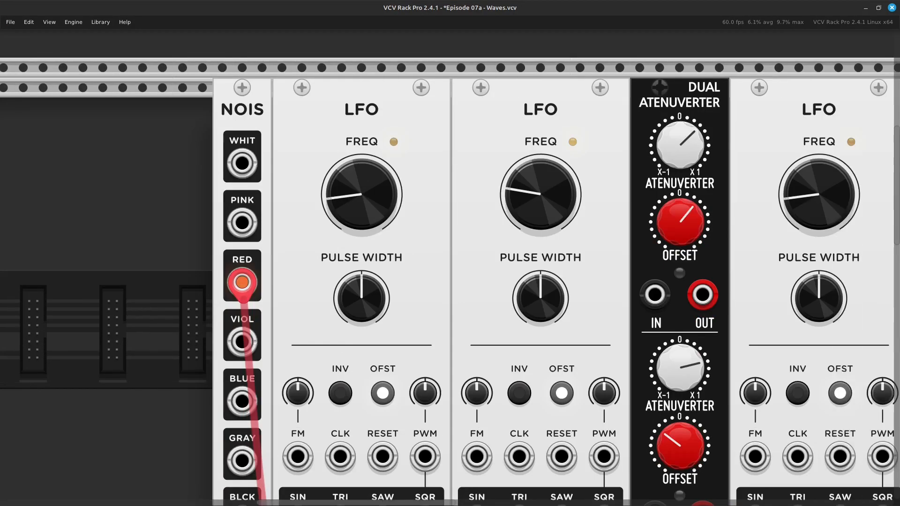
{"action": "key", "text": "Up"}
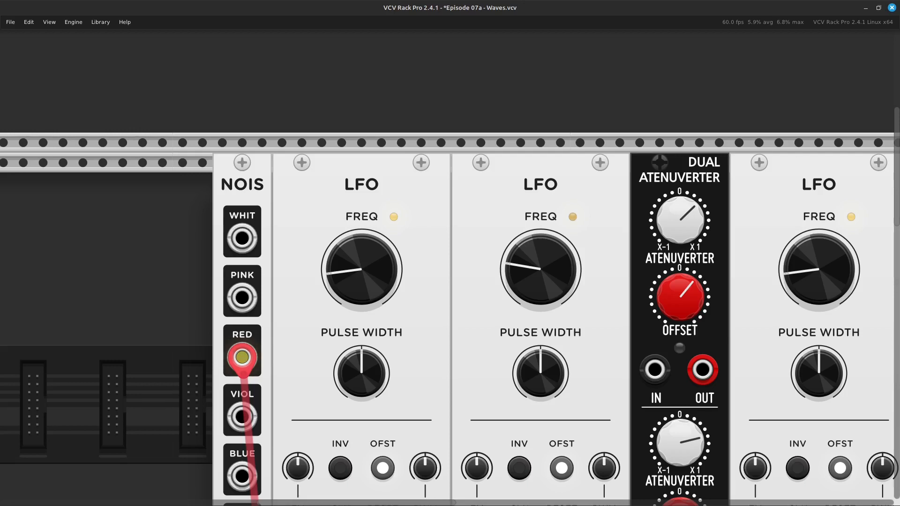
{"action": "mouse_move", "coordinate": [391, 298]}
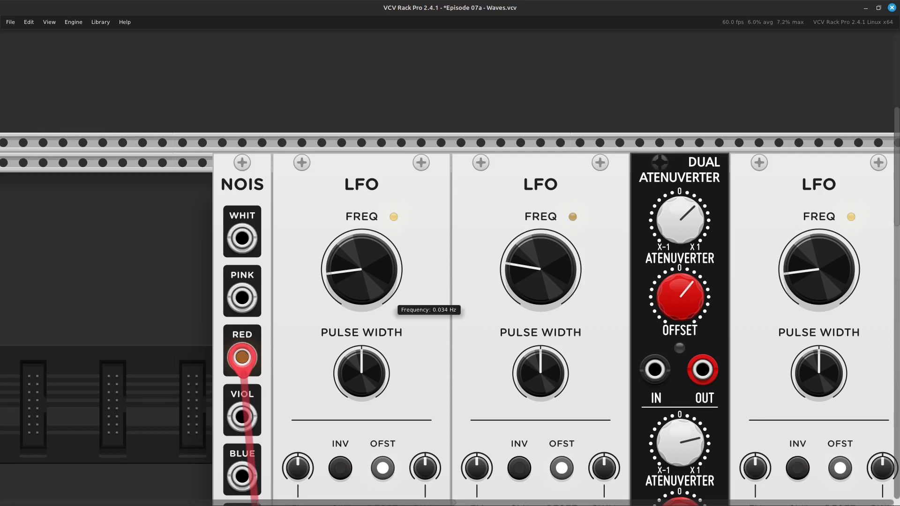
{"action": "right_click", "coordinate": [362, 272]}
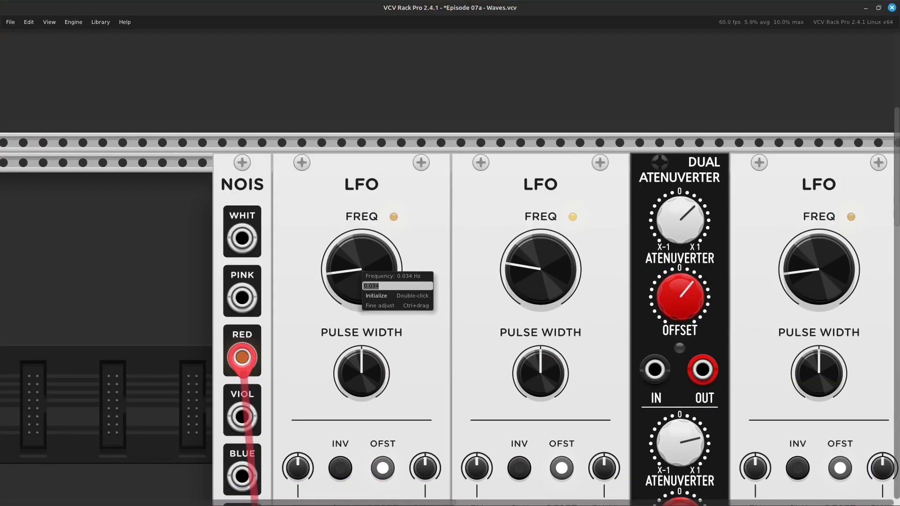
{"action": "key", "text": "Escape"}
Patch a yellow cable from the second LFO's sine output to mixer channel 1's level (V) input
{"action": "scroll", "coordinate": [389, 136], "scroll_direction": "down", "scroll_amount": 5}
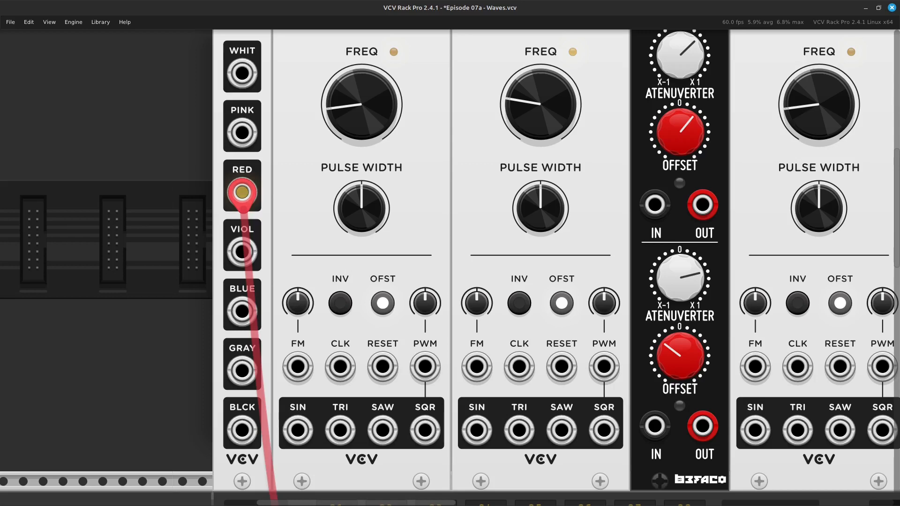
{"action": "mouse_move", "coordinate": [540, 105]}
{"action": "scroll", "coordinate": [450, 281], "scroll_direction": "down", "scroll_amount": 3}
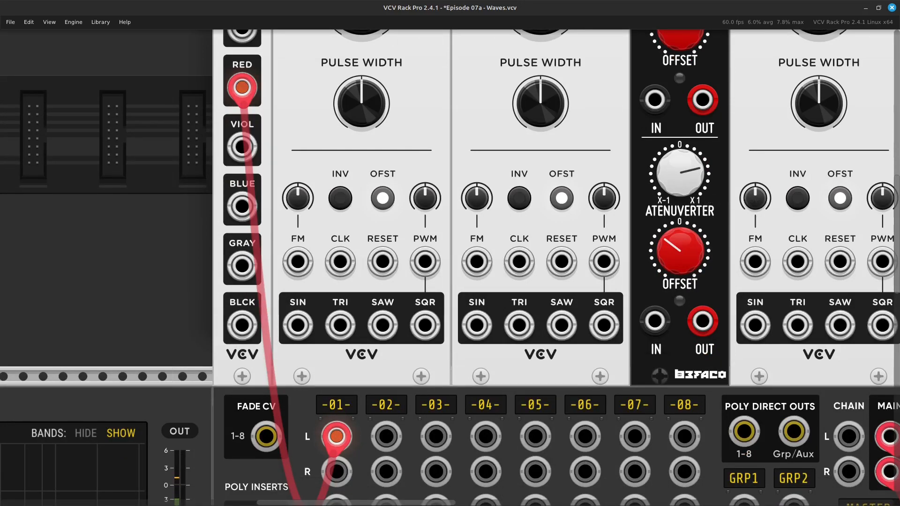
{"action": "scroll", "coordinate": [450, 281], "scroll_direction": "up", "scroll_amount": 5}
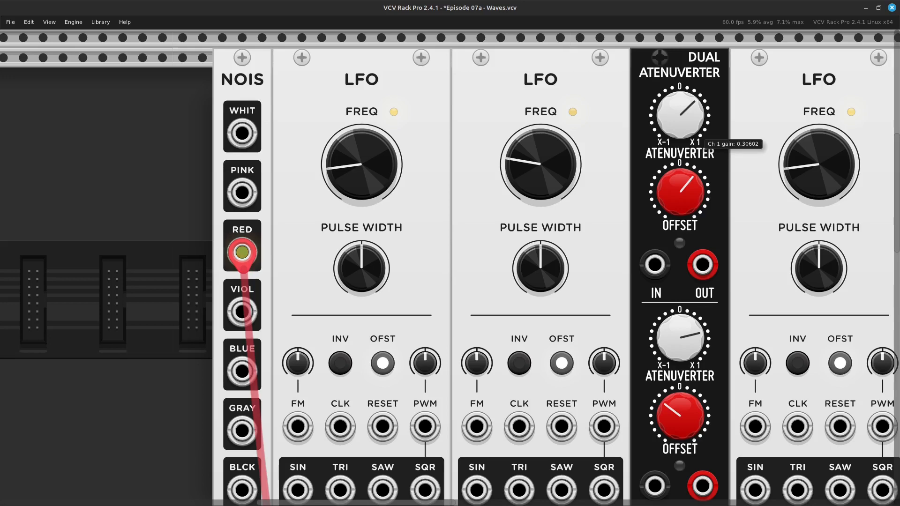
{"action": "scroll", "coordinate": [493, 387], "scroll_direction": "down", "scroll_amount": 4}
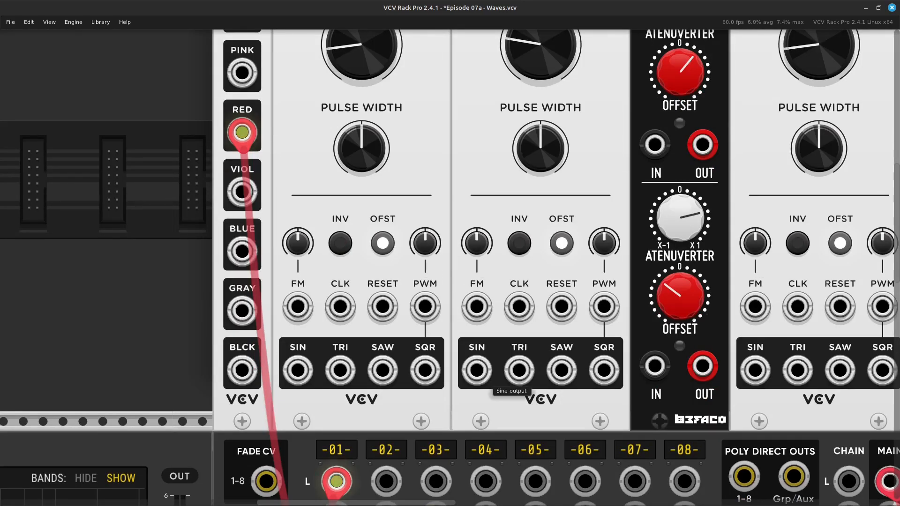
{"action": "right_click", "coordinate": [475, 372]}
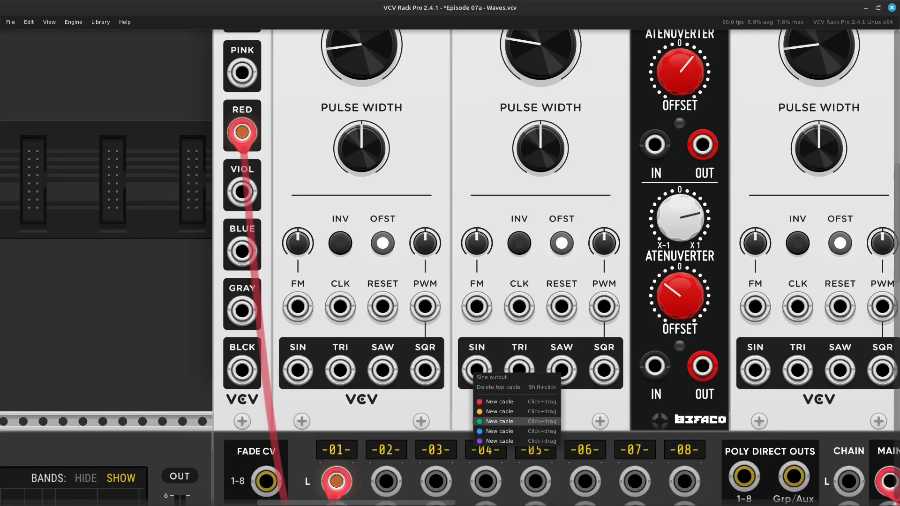
{"action": "left_click", "coordinate": [499, 412]}
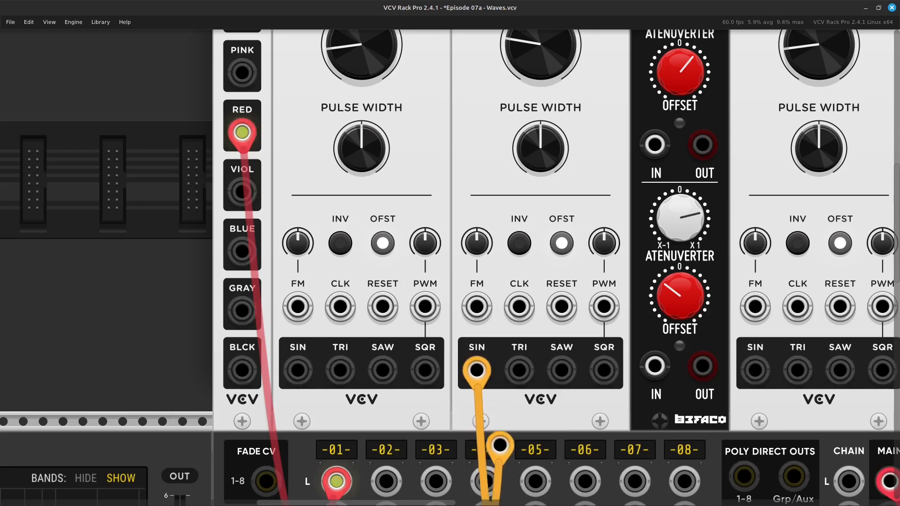
{"action": "scroll", "coordinate": [474, 496], "scroll_direction": "down", "scroll_amount": 7}
{"action": "scroll", "coordinate": [473, 471], "scroll_direction": "left", "scroll_amount": 3}
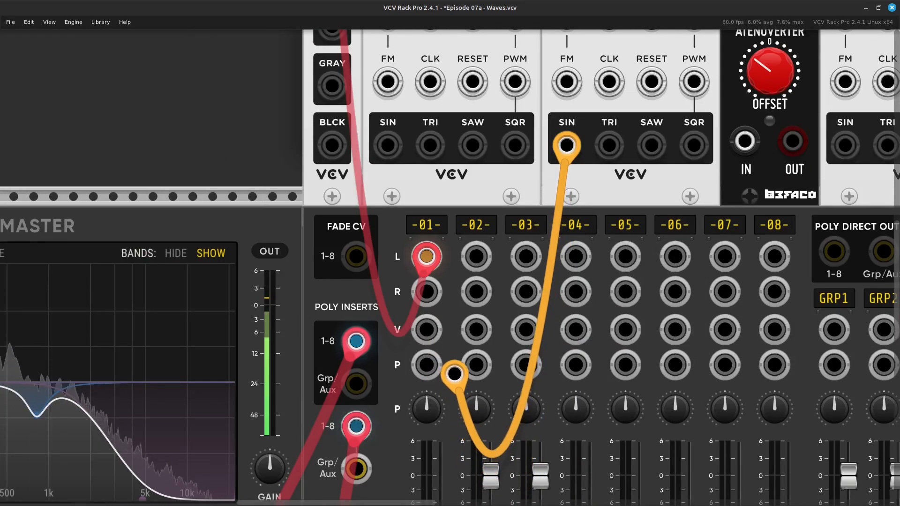
{"action": "left_click", "coordinate": [426, 329]}
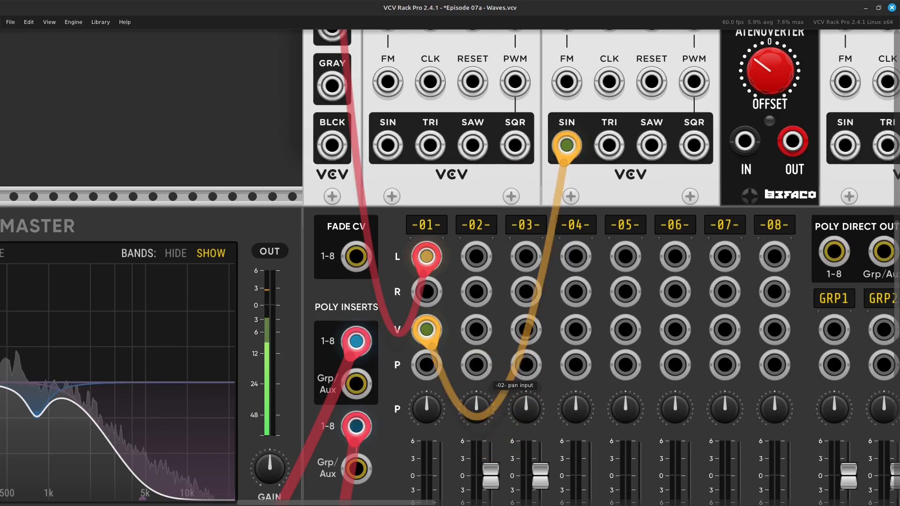
Examine how the LFO modulates channel 1's level, comparing the channel's fader and meter with the LFO controls
{"action": "scroll", "coordinate": [476, 364], "scroll_direction": "down", "scroll_amount": 5}
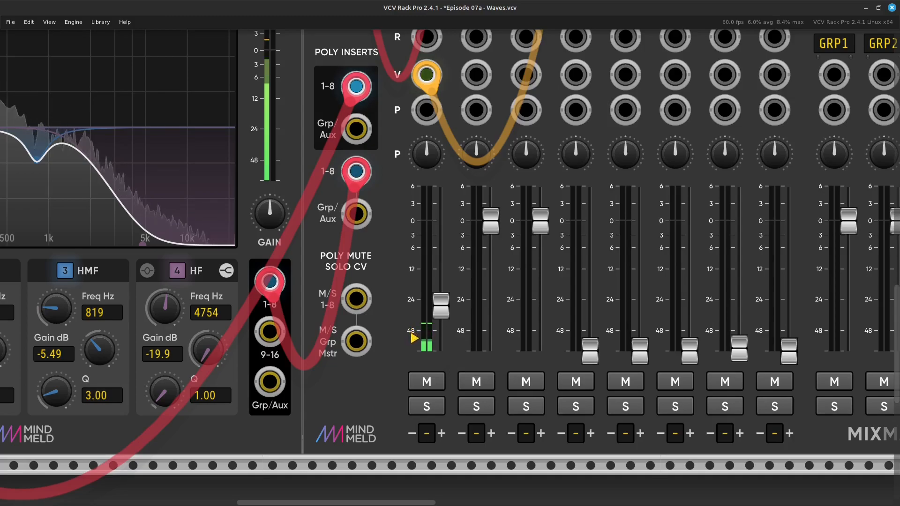
{"action": "scroll", "coordinate": [476, 364], "scroll_direction": "up", "scroll_amount": 8}
{"action": "scroll", "coordinate": [449, 274], "scroll_direction": "up", "scroll_amount": 3}
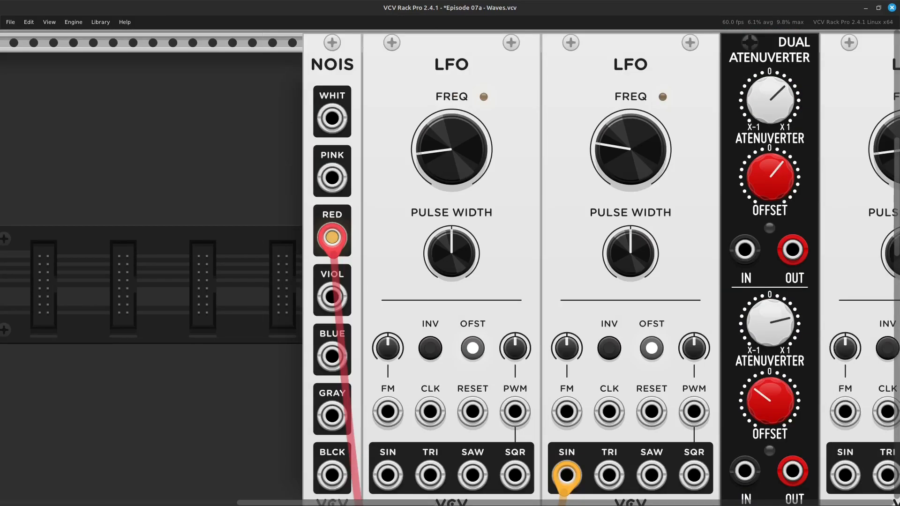
{"action": "scroll", "coordinate": [449, 275], "scroll_direction": "down", "scroll_amount": 10}
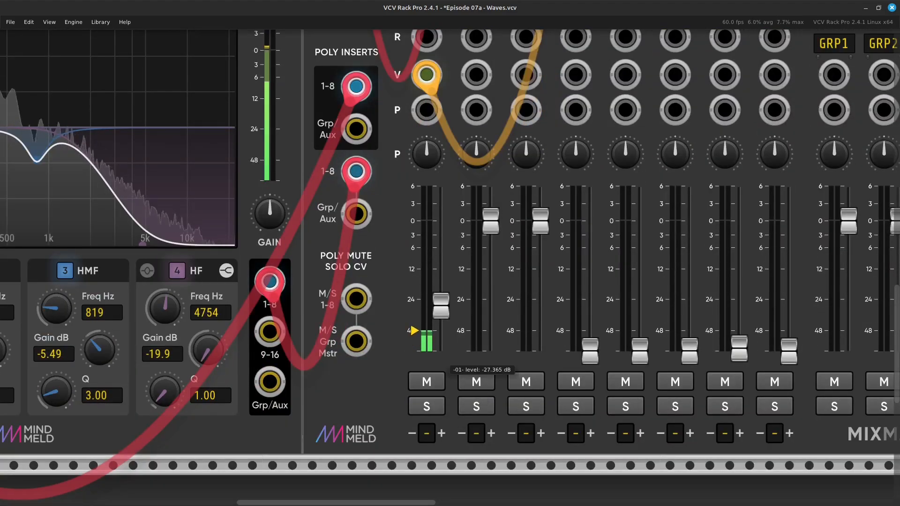
{"action": "scroll", "coordinate": [440, 305], "scroll_direction": "up", "scroll_amount": 10}
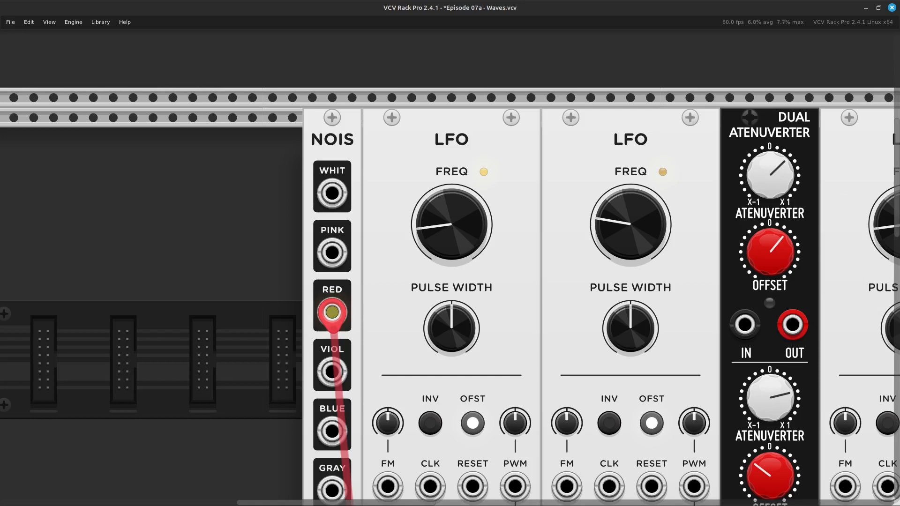
{"action": "scroll", "coordinate": [450, 304], "scroll_direction": "right", "scroll_amount": 3}
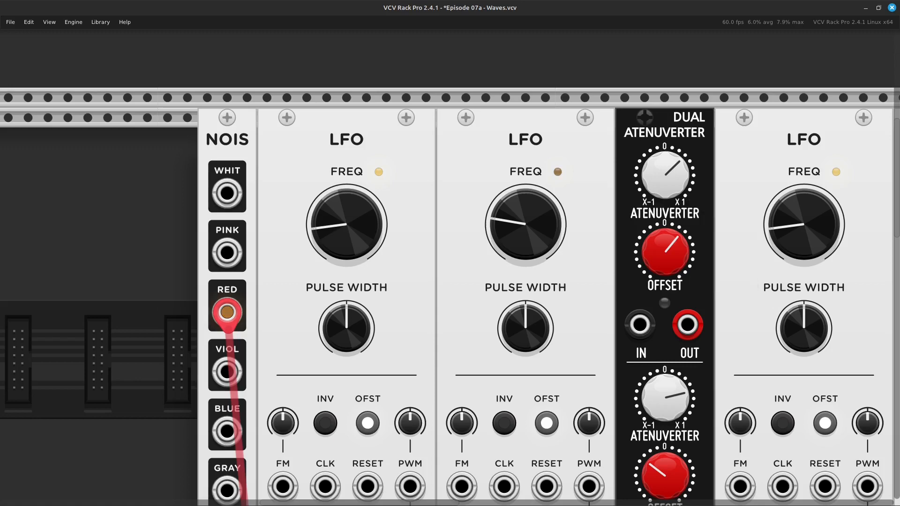
{"action": "scroll", "coordinate": [445, 336], "scroll_direction": "down", "scroll_amount": 5}
{"action": "scroll", "coordinate": [445, 336], "scroll_direction": "left", "scroll_amount": 3}
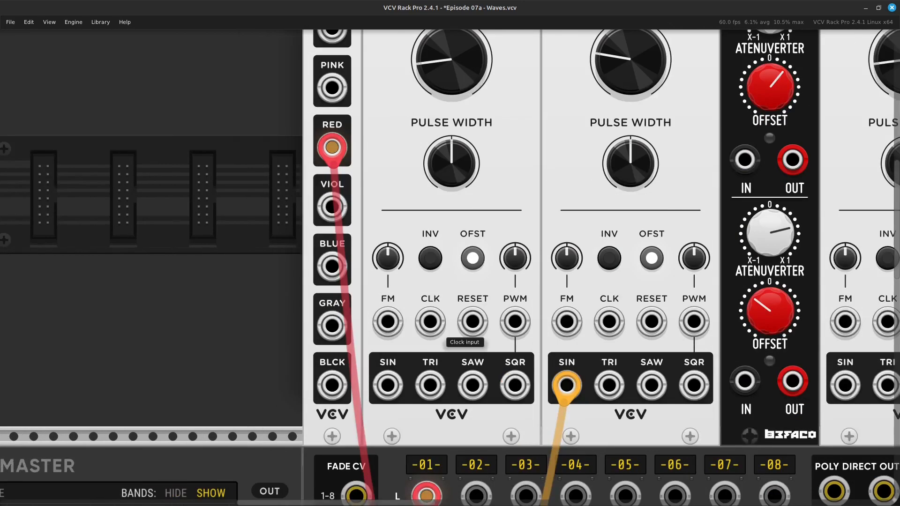
{"action": "scroll", "coordinate": [445, 337], "scroll_direction": "right", "scroll_amount": 5}
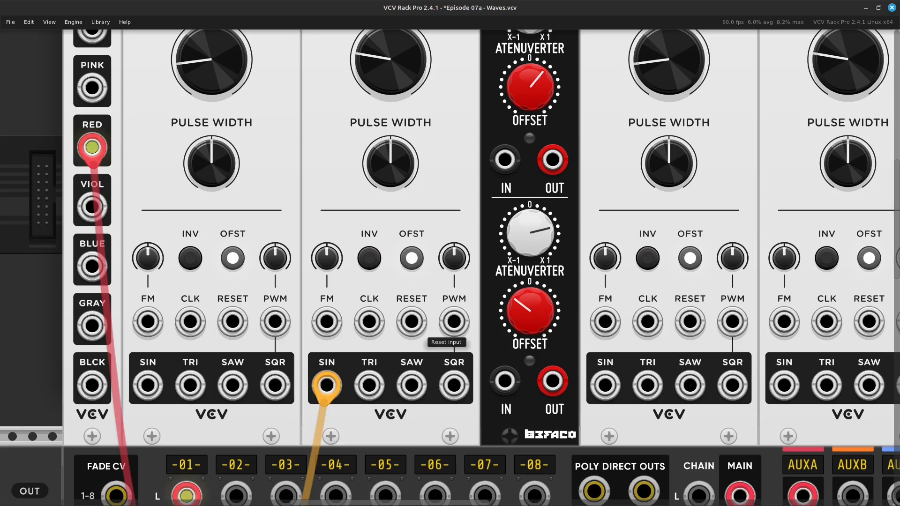
Move the LFO cable's end from channel 1's level input to the first input of the first Dual Atenuverter
{"action": "scroll", "coordinate": [424, 336], "scroll_direction": "left", "scroll_amount": 10}
{"action": "scroll", "coordinate": [424, 337], "scroll_direction": "down", "scroll_amount": 8}
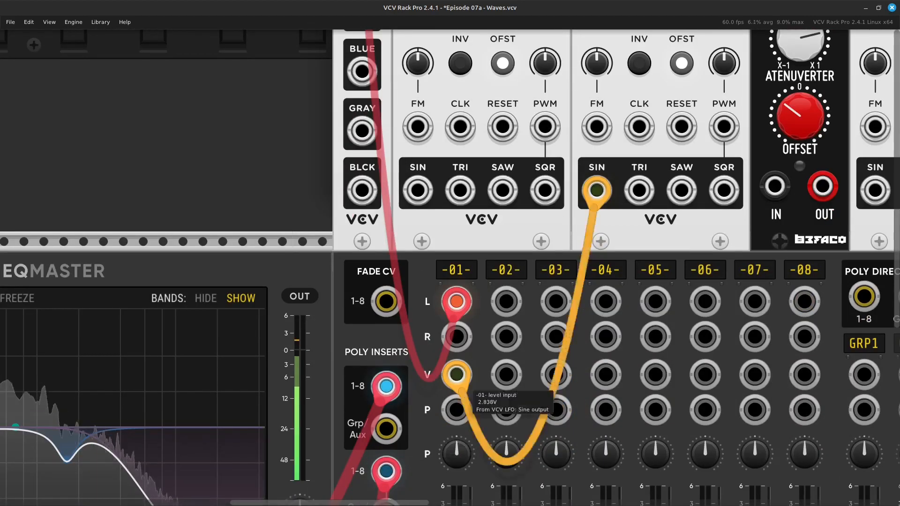
{"action": "left_click_drag", "start_coordinate": [455, 373], "coordinate": [549, 324]}
{"action": "scroll", "coordinate": [624, 291], "scroll_direction": "right", "scroll_amount": 5}
{"action": "scroll", "coordinate": [635, 293], "scroll_direction": "up", "scroll_amount": 8}
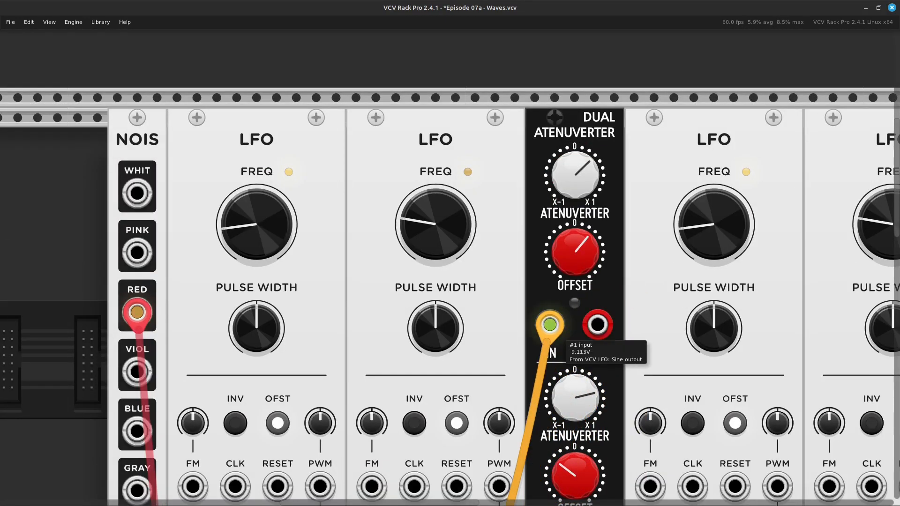
Patch a yellow cable from the Dual Atenuverter's first output to mixer channel 1's level (V) input
{"action": "right_click", "coordinate": [593, 331]}
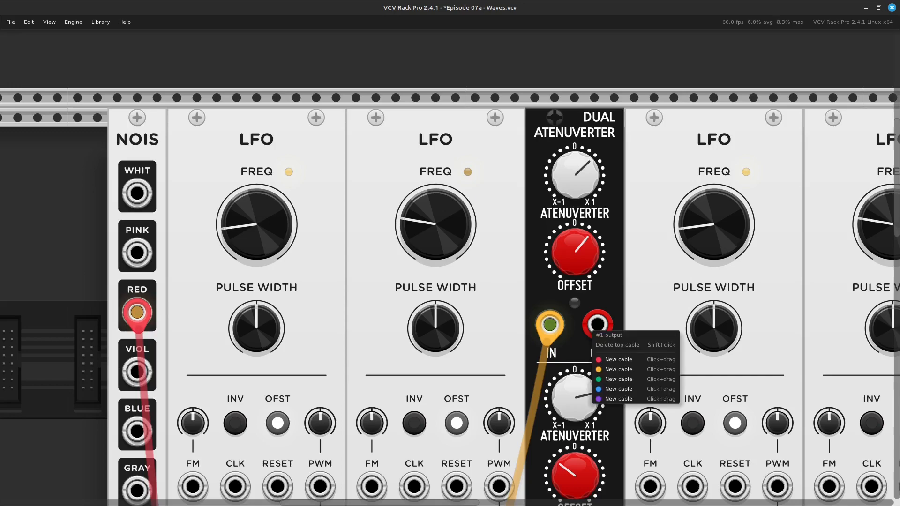
{"action": "left_click", "coordinate": [619, 369]}
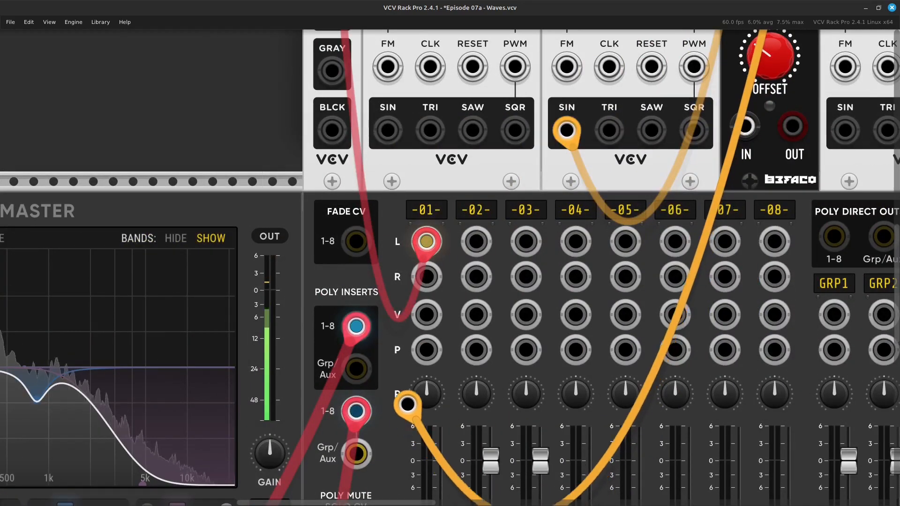
{"action": "left_click", "coordinate": [428, 319]}
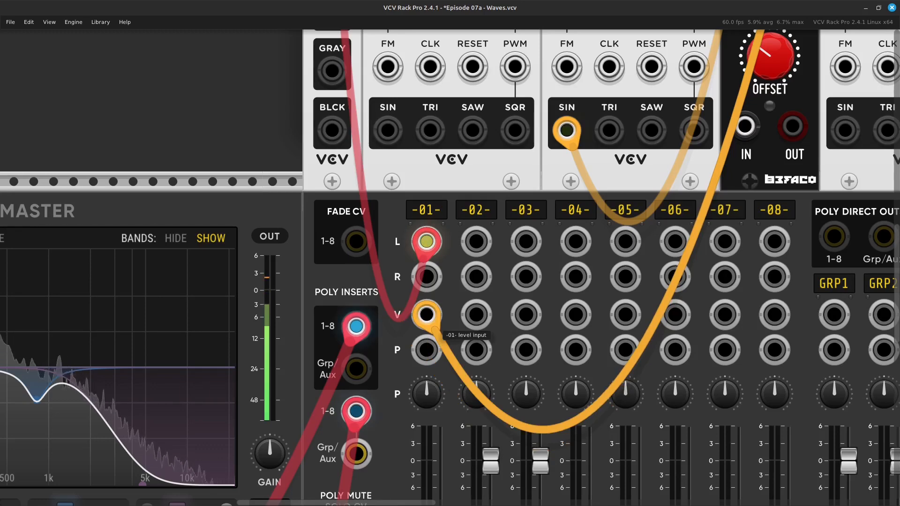
Raise mixer channel 1's fader to slightly above the -12 dB mark
{"action": "scroll", "coordinate": [441, 356], "scroll_direction": "down", "scroll_amount": 5}
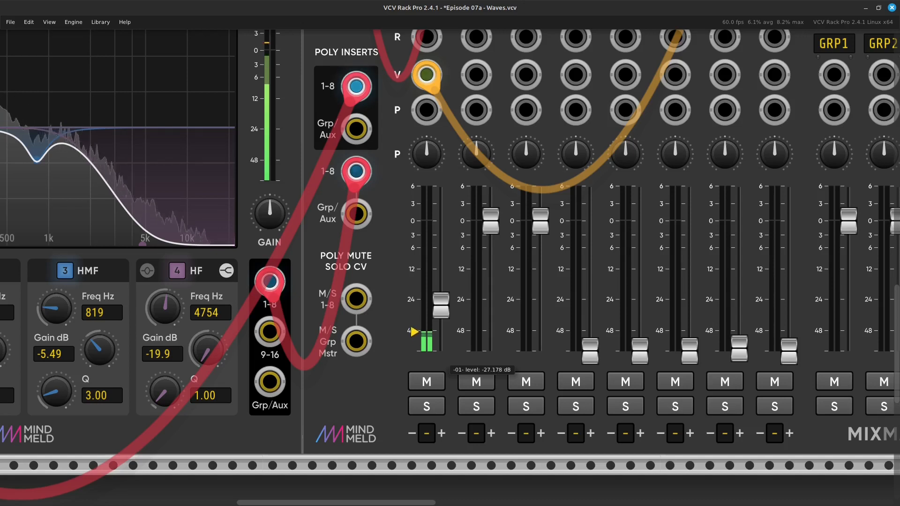
{"action": "left_click_drag", "start_coordinate": [440, 305], "coordinate": [440, 286]}
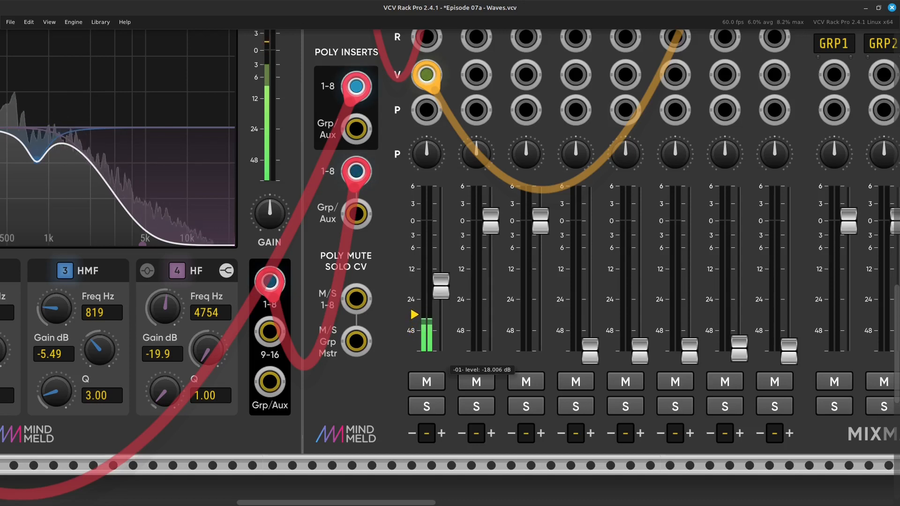
{"action": "left_click_drag", "start_coordinate": [440, 285], "coordinate": [440, 271]}
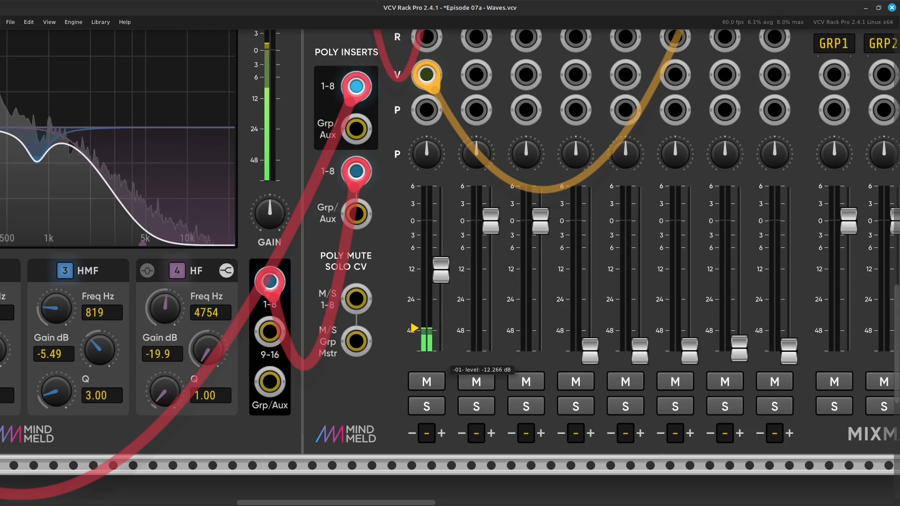
{"action": "left_click_drag", "start_coordinate": [440, 271], "coordinate": [440, 268]}
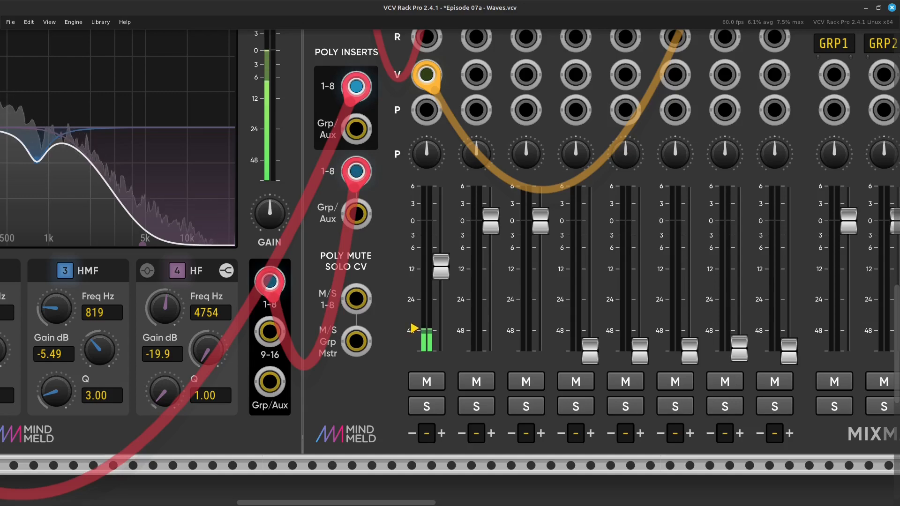
Check the channel 1 offset and gain knobs of the first Dual Atenuverter
{"action": "scroll", "coordinate": [447, 368], "scroll_direction": "up", "scroll_amount": 10}
{"action": "scroll", "coordinate": [450, 267], "scroll_direction": "up", "scroll_amount": 5}
{"action": "scroll", "coordinate": [450, 267], "scroll_direction": "right", "scroll_amount": 6}
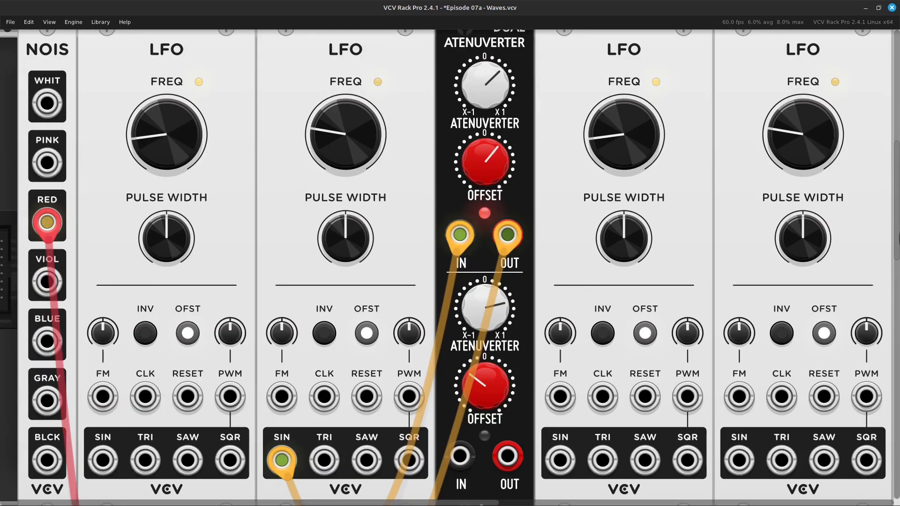
{"action": "mouse_move", "coordinate": [484, 162]}
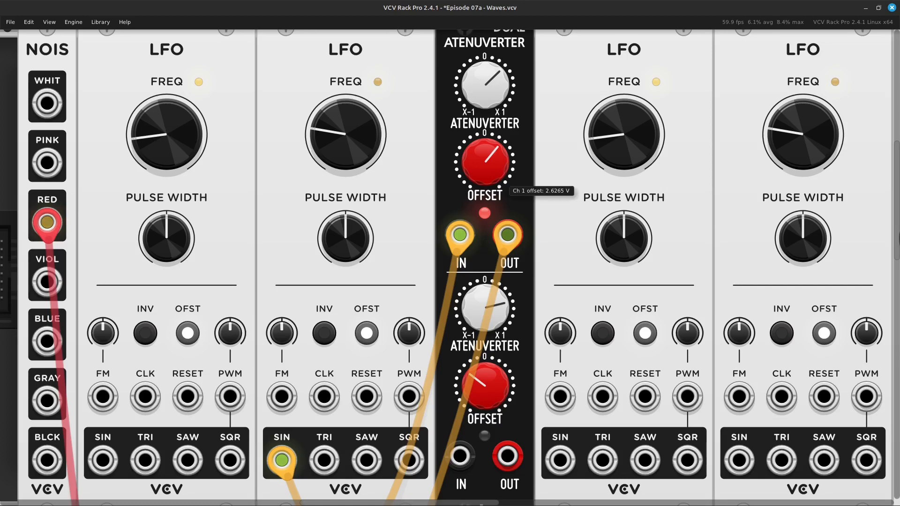
{"action": "mouse_move", "coordinate": [484, 84]}
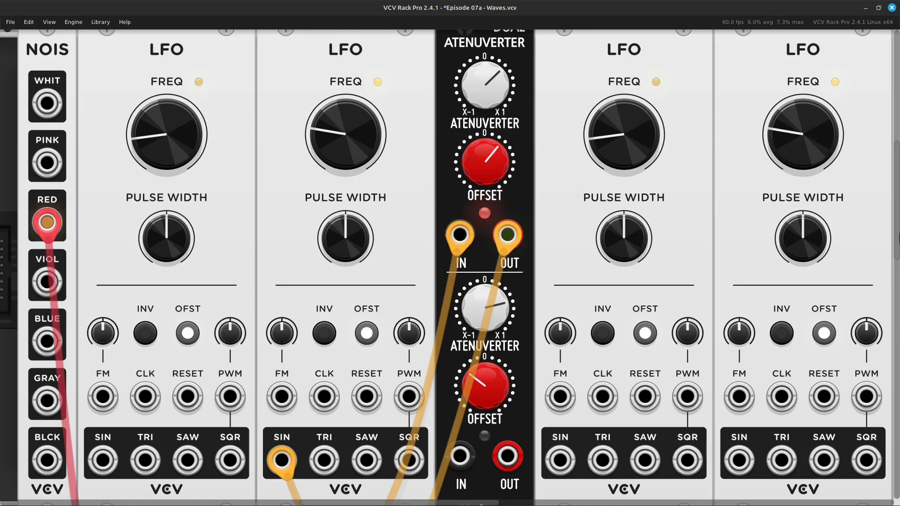
Look over the remaining LFO, filter and Dual Atenuverter modules along the top row
{"action": "scroll", "coordinate": [500, 281], "scroll_direction": "down", "scroll_amount": 2}
{"action": "scroll", "coordinate": [500, 281], "scroll_direction": "right", "scroll_amount": 10}
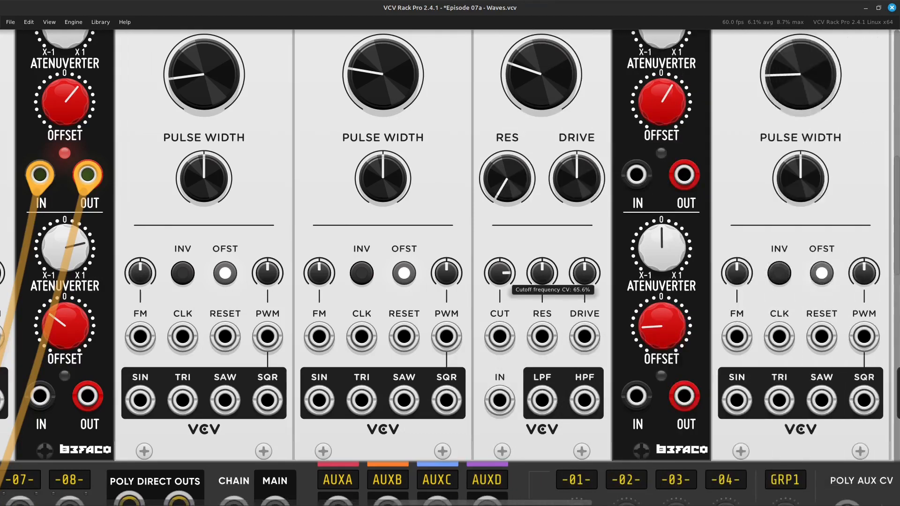
{"action": "scroll", "coordinate": [499, 281], "scroll_direction": "right", "scroll_amount": 5}
{"action": "scroll", "coordinate": [499, 281], "scroll_direction": "left", "scroll_amount": 5}
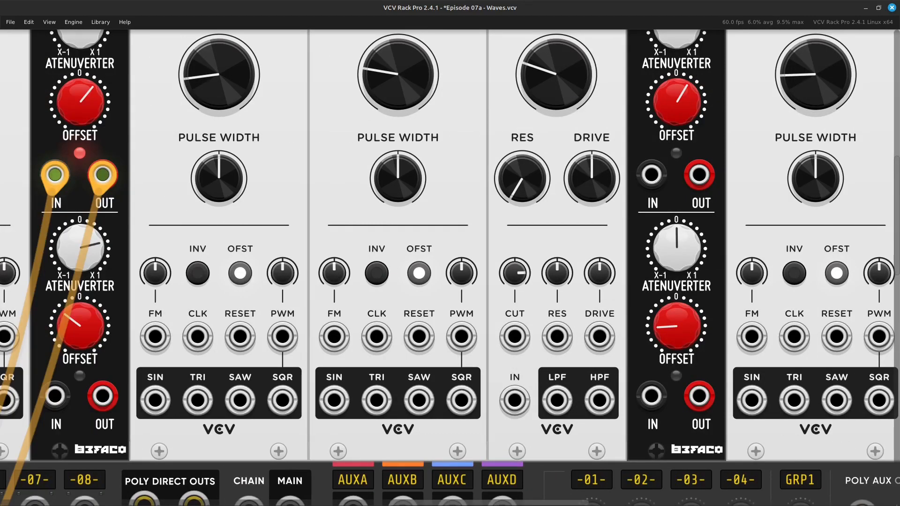
{"action": "scroll", "coordinate": [450, 267], "scroll_direction": "left", "scroll_amount": 9}
{"action": "scroll", "coordinate": [450, 267], "scroll_direction": "right", "scroll_amount": 6}
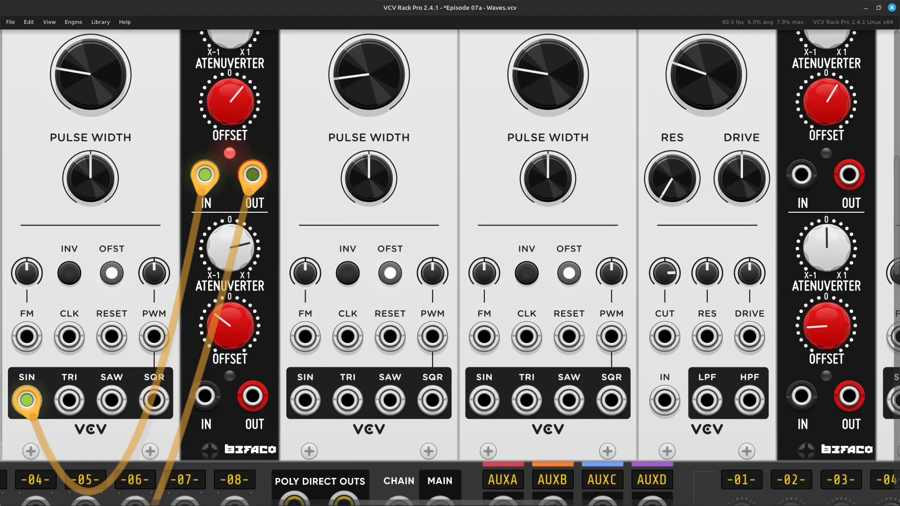
Initialize the channel 2 gain and channel 2 offset knobs of the first Dual Atenuverter
{"action": "scroll", "coordinate": [435, 274], "scroll_direction": "left", "scroll_amount": 4}
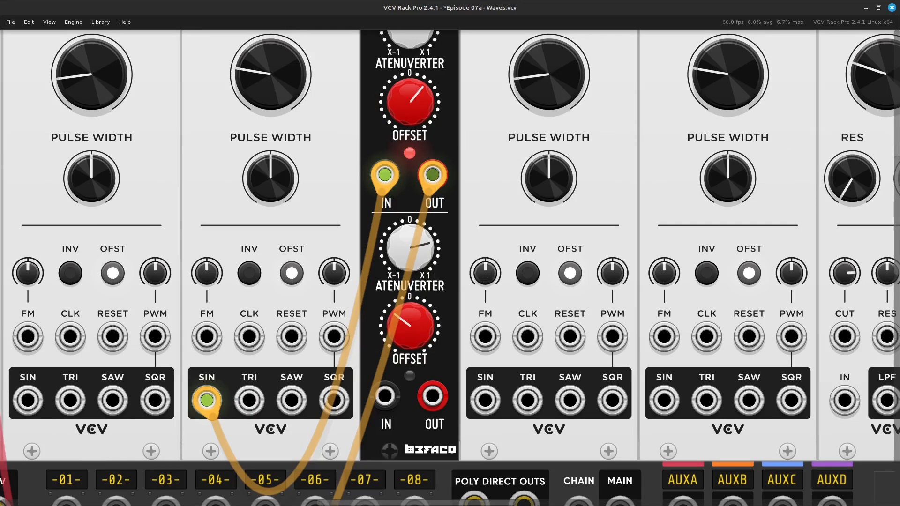
{"action": "scroll", "coordinate": [434, 274], "scroll_direction": "left", "scroll_amount": 4}
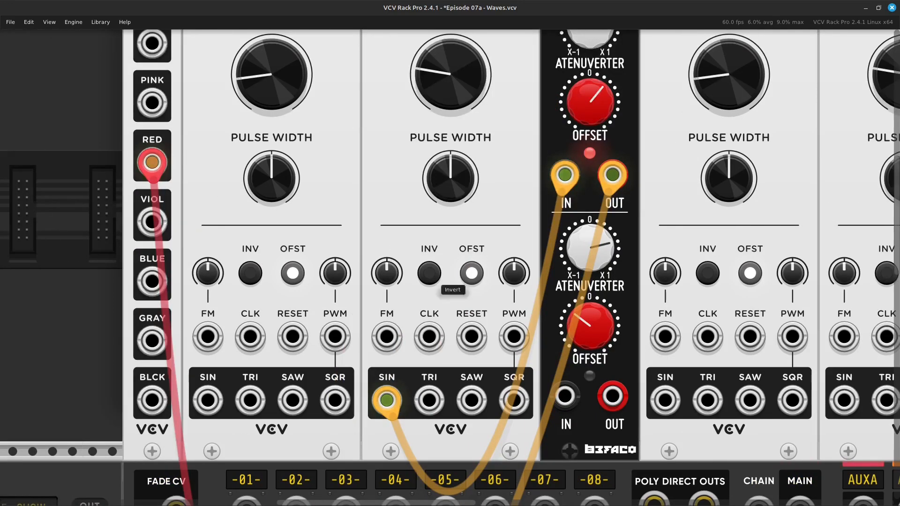
{"action": "right_click", "coordinate": [576, 248]}
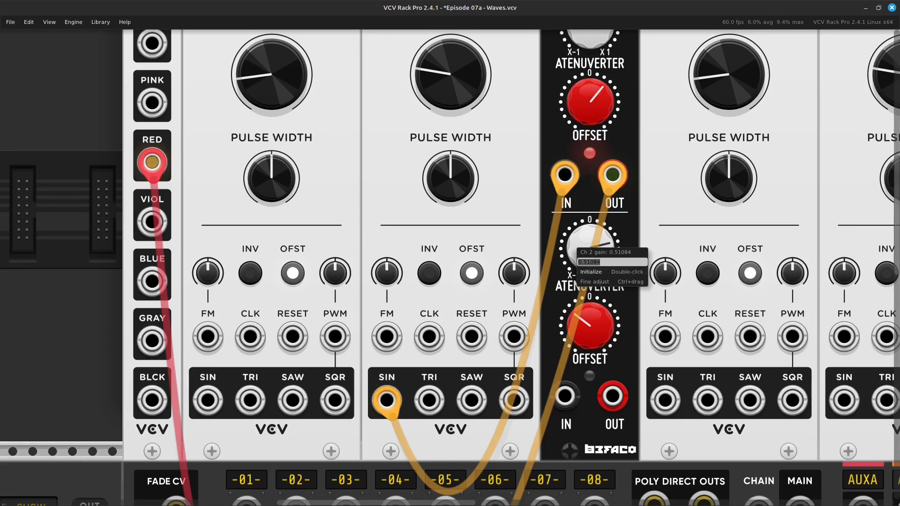
{"action": "left_click", "coordinate": [591, 271]}
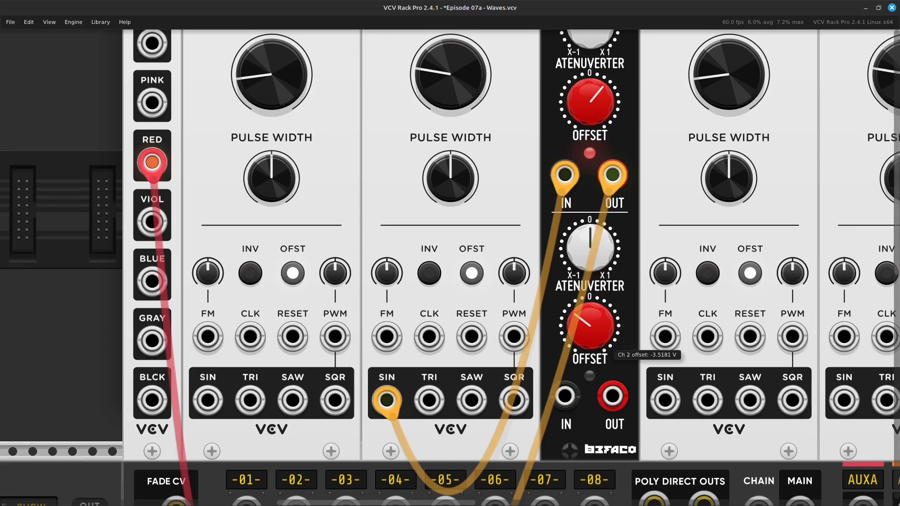
{"action": "right_click", "coordinate": [589, 336]}
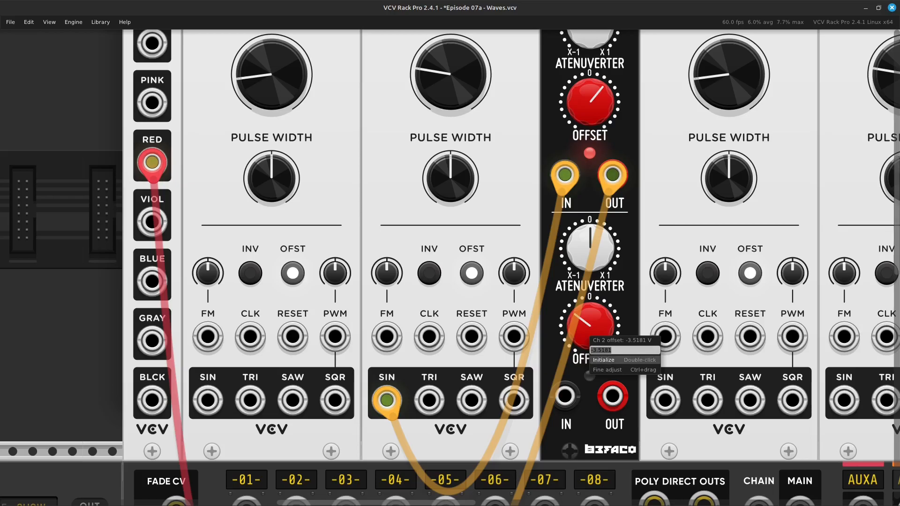
{"action": "left_click", "coordinate": [603, 360]}
Patch a yellow cable from the first LFO's sine output to the second LFO's FM input
{"action": "scroll", "coordinate": [603, 360], "scroll_direction": "down", "scroll_amount": 5}
{"action": "scroll", "coordinate": [496, 328], "scroll_direction": "right", "scroll_amount": 2}
{"action": "scroll", "coordinate": [497, 328], "scroll_direction": "up", "scroll_amount": 5}
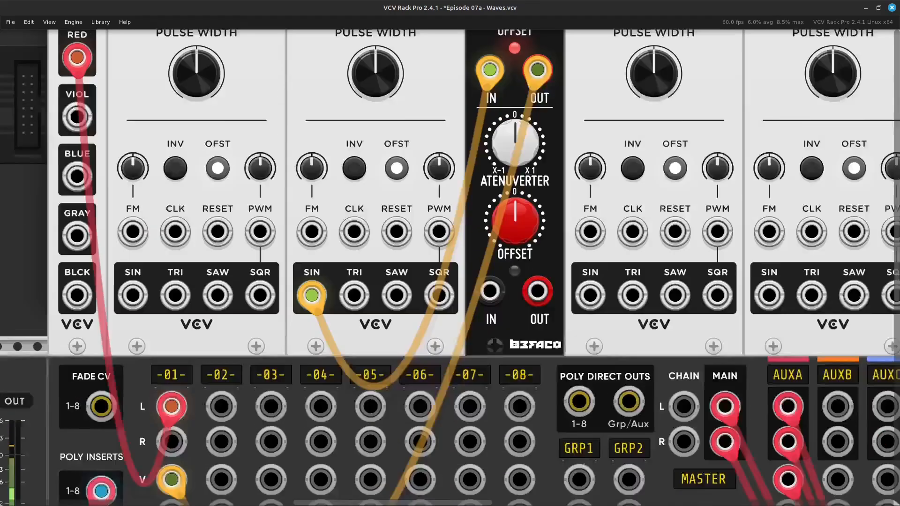
{"action": "scroll", "coordinate": [497, 328], "scroll_direction": "down", "scroll_amount": 9}
{"action": "scroll", "coordinate": [497, 328], "scroll_direction": "left", "scroll_amount": 5}
{"action": "scroll", "coordinate": [497, 328], "scroll_direction": "down", "scroll_amount": 6}
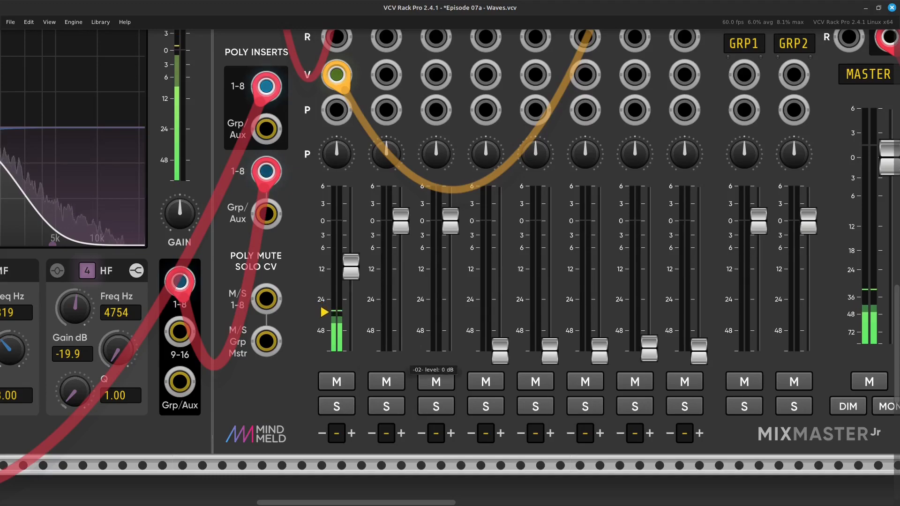
{"action": "scroll", "coordinate": [449, 366], "scroll_direction": "up", "scroll_amount": 13}
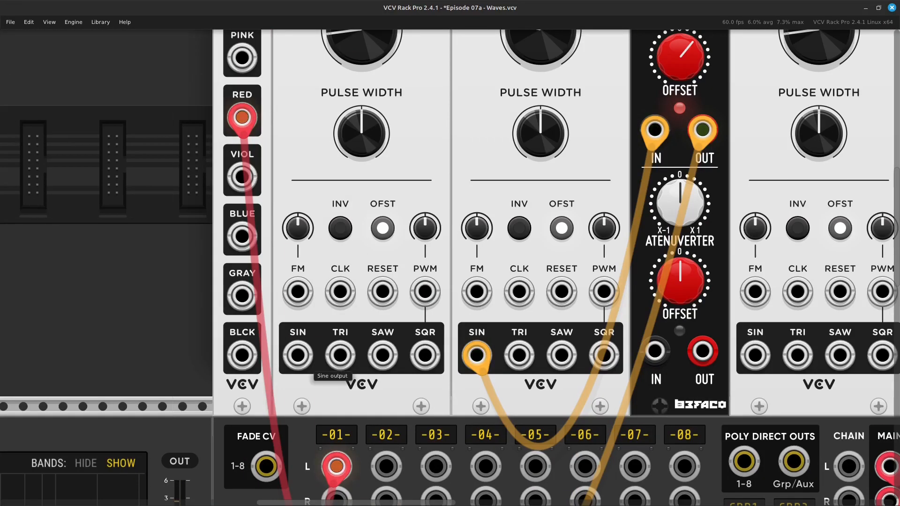
{"action": "right_click", "coordinate": [293, 361]}
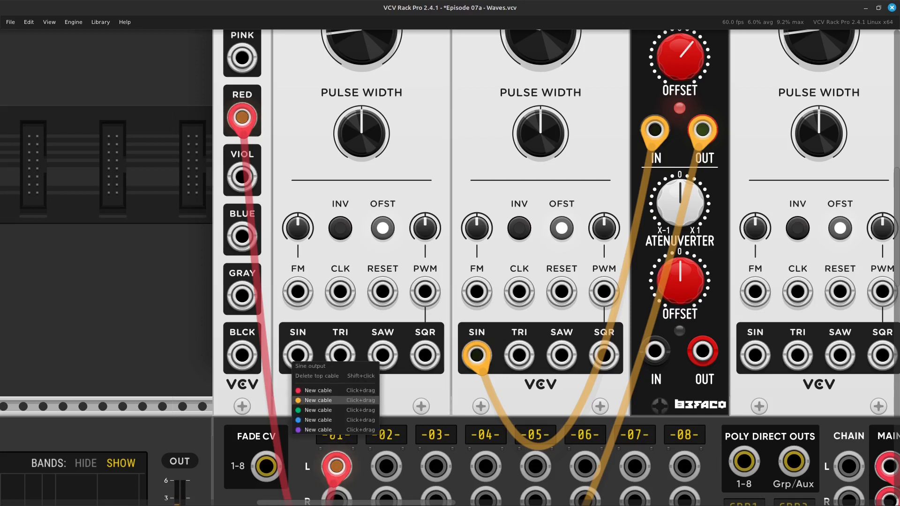
{"action": "left_click", "coordinate": [318, 400]}
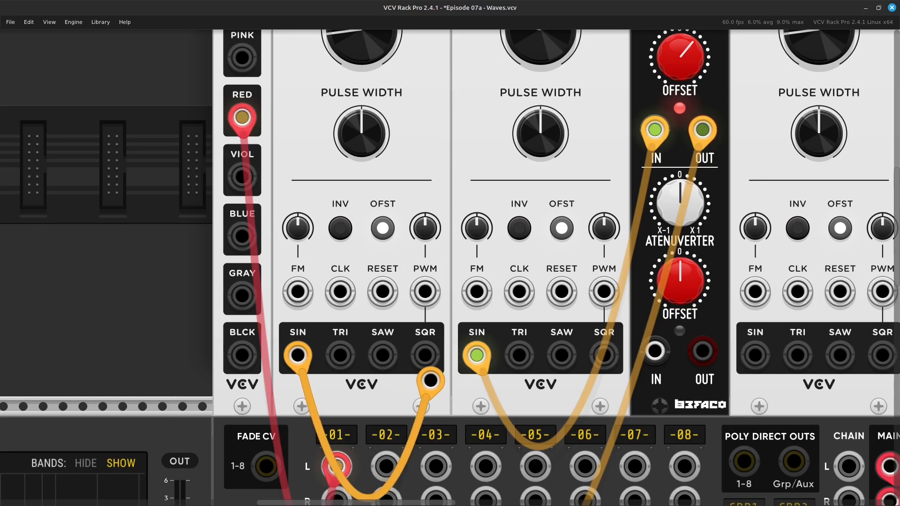
{"action": "left_click_drag", "start_coordinate": [432, 379], "coordinate": [452, 376]}
{"action": "key", "text": "Right"}
{"action": "key", "text": "Up"}
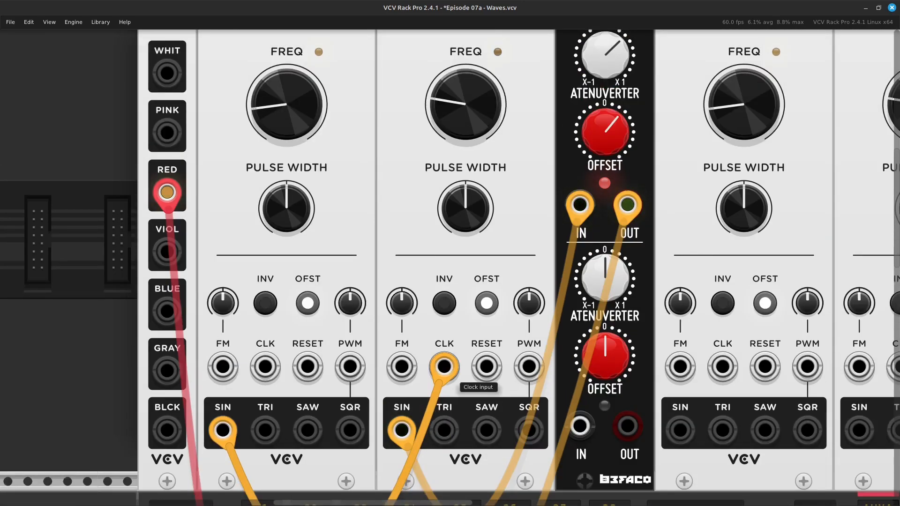
{"action": "left_click_drag", "start_coordinate": [451, 375], "coordinate": [401, 291]}
{"action": "key", "text": "Up"}
{"action": "key", "text": "Down"}
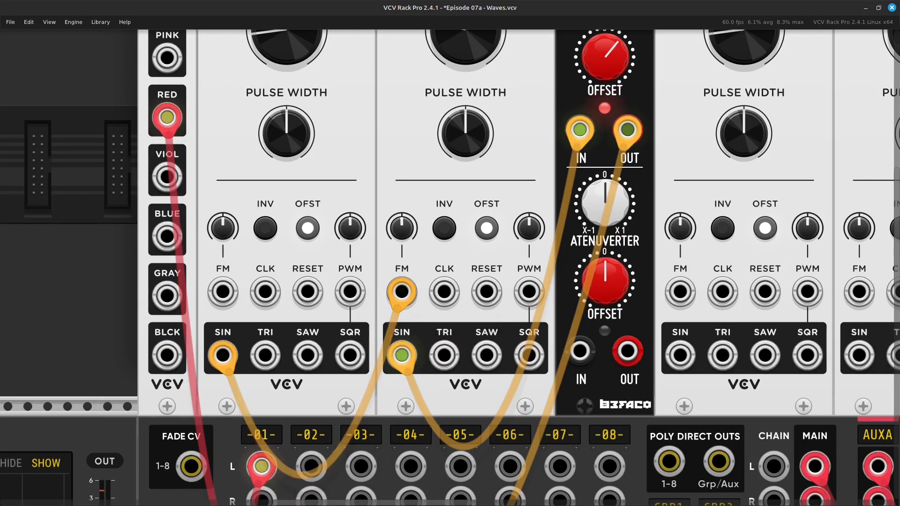
Turn the second LFO's frequency modulation knob slightly negative, to about the 11 o'clock position
{"action": "scroll", "coordinate": [421, 267], "scroll_direction": "up", "scroll_amount": 3}
{"action": "scroll", "coordinate": [450, 267], "scroll_direction": "up", "scroll_amount": 3}
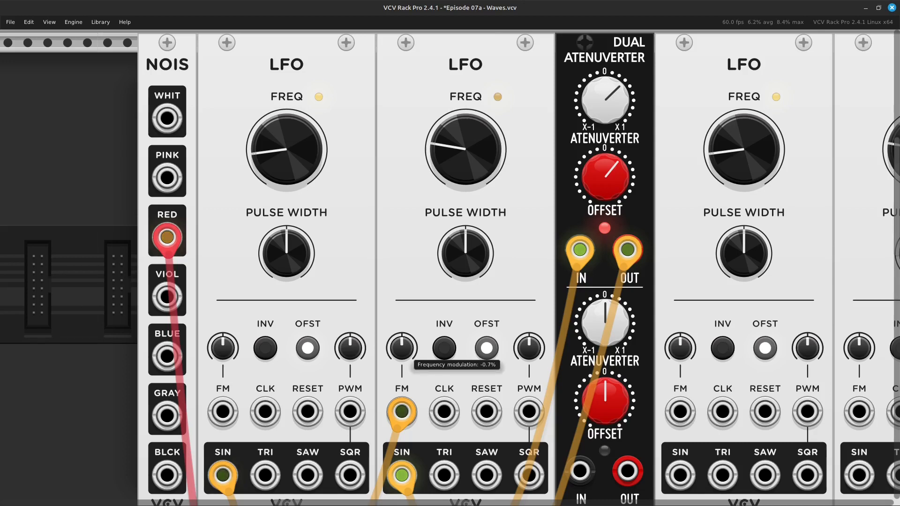
{"action": "left_click_drag", "start_coordinate": [401, 348], "coordinate": [402, 372]}
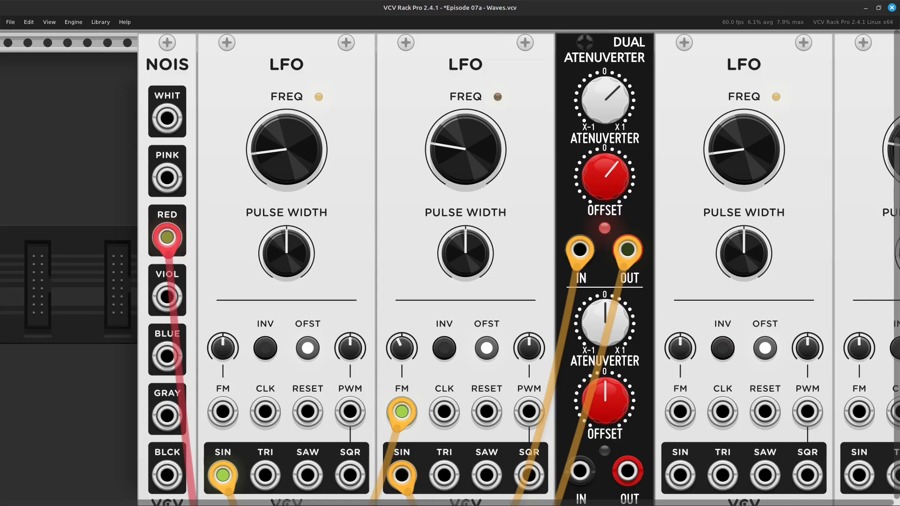
Raise mixer channel 1's AUXA send knob to about the 12 o'clock position
{"action": "scroll", "coordinate": [328, 234], "scroll_direction": "down", "scroll_amount": 3}
{"action": "scroll", "coordinate": [450, 267], "scroll_direction": "down", "scroll_amount": 8}
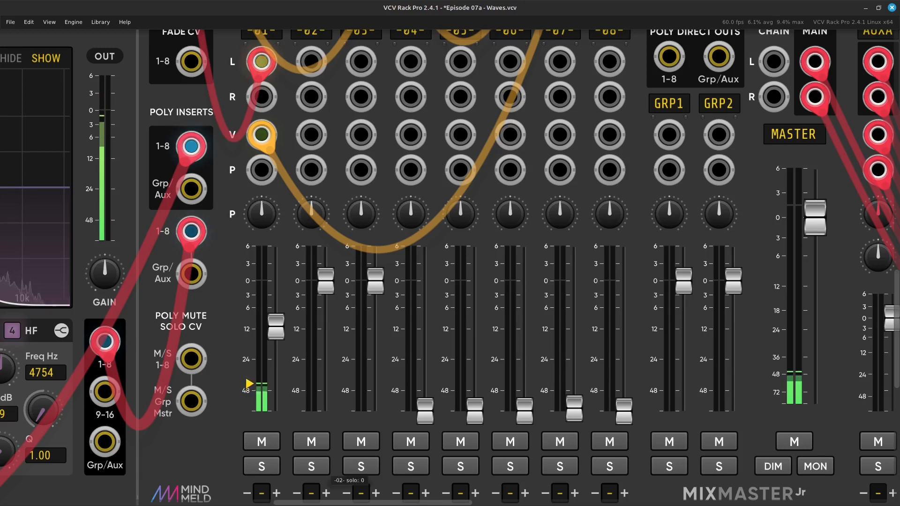
{"action": "scroll", "coordinate": [450, 267], "scroll_direction": "up", "scroll_amount": 10}
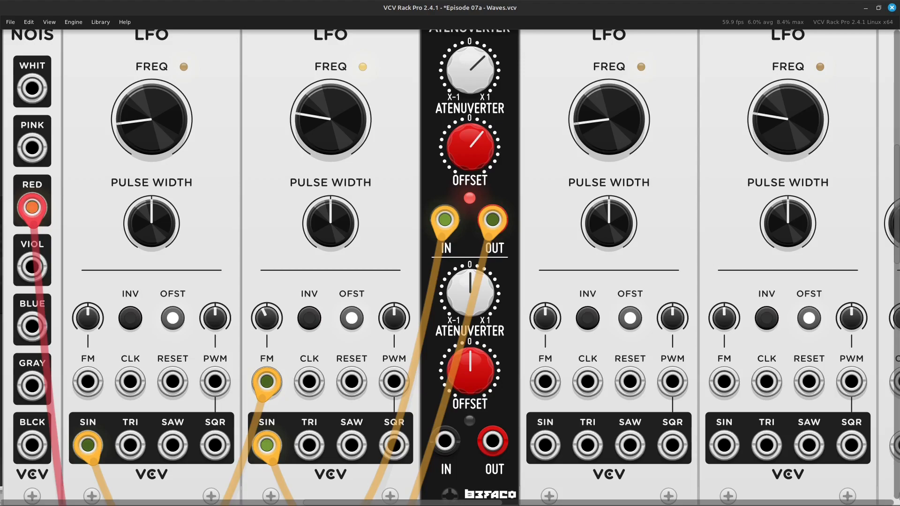
{"action": "scroll", "coordinate": [450, 267], "scroll_direction": "right", "scroll_amount": 10}
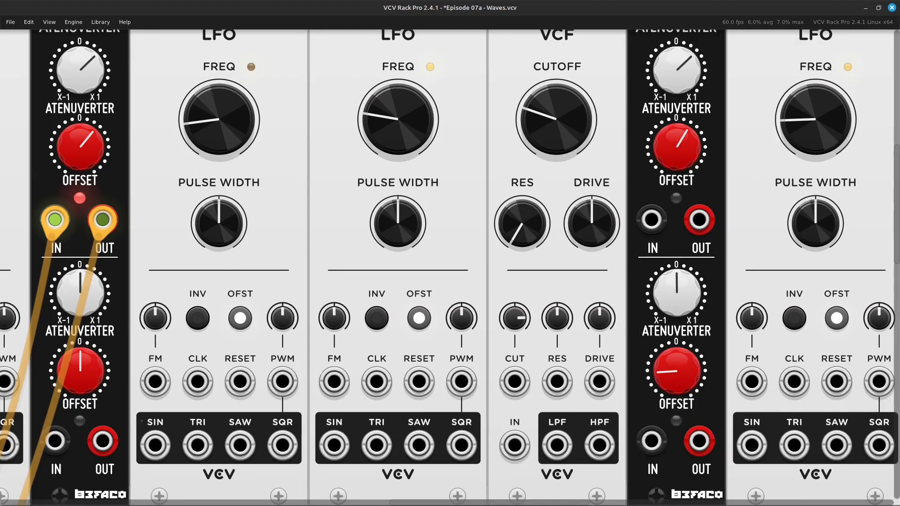
{"action": "key", "text": "Down"}
{"action": "key", "text": "Right"}
{"action": "key", "text": "Up"}
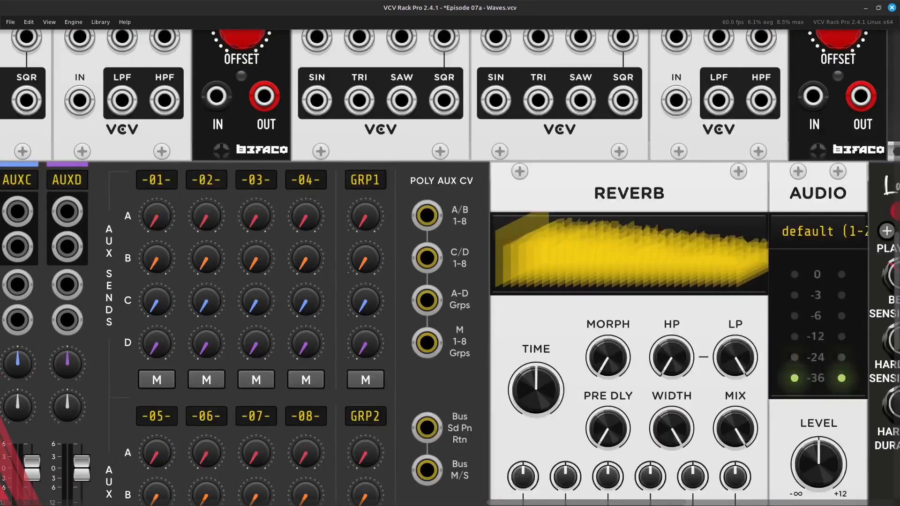
{"action": "key", "text": "Left"}
{"action": "key", "text": "Left"}
{"action": "key", "text": "Left"}
{"action": "key", "text": "Left"}
{"action": "key", "text": "Left"}
{"action": "key", "text": "Left"}
{"action": "key", "text": "Left"}
{"action": "key", "text": "Left"}
{"action": "key", "text": "Left"}
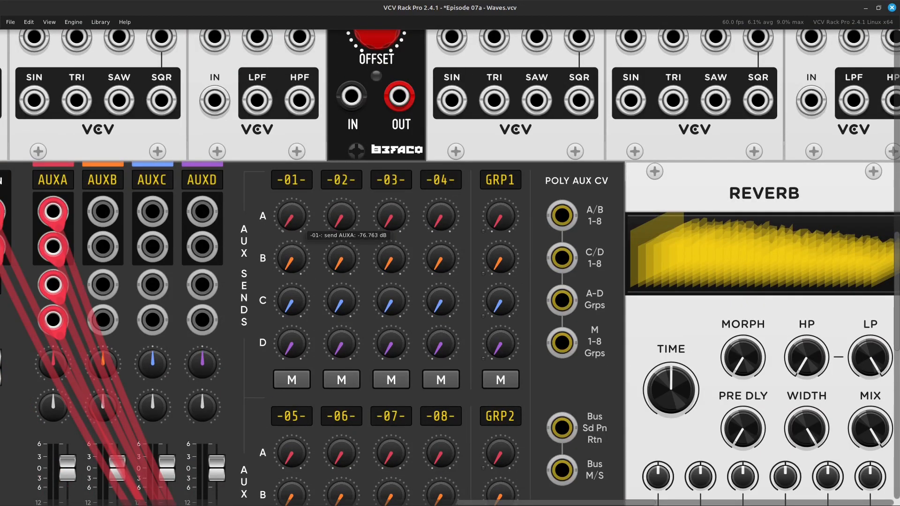
{"action": "left_click_drag", "start_coordinate": [292, 217], "coordinate": [291, 203]}
{"action": "mouse_move", "coordinate": [291, 216]}
{"action": "left_click_drag", "start_coordinate": [291, 216], "coordinate": [291, 215]}
Check the Reverb module's time setting and look over the LFO, VCF and Dual Atenuverter modules in the top row
{"action": "key", "text": "Right"}
{"action": "key", "text": "Down"}
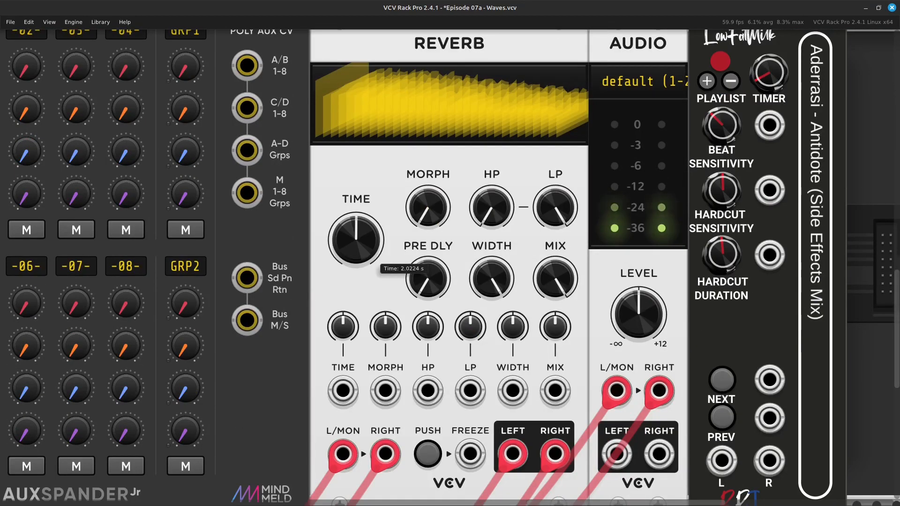
{"action": "mouse_move", "coordinate": [373, 257]}
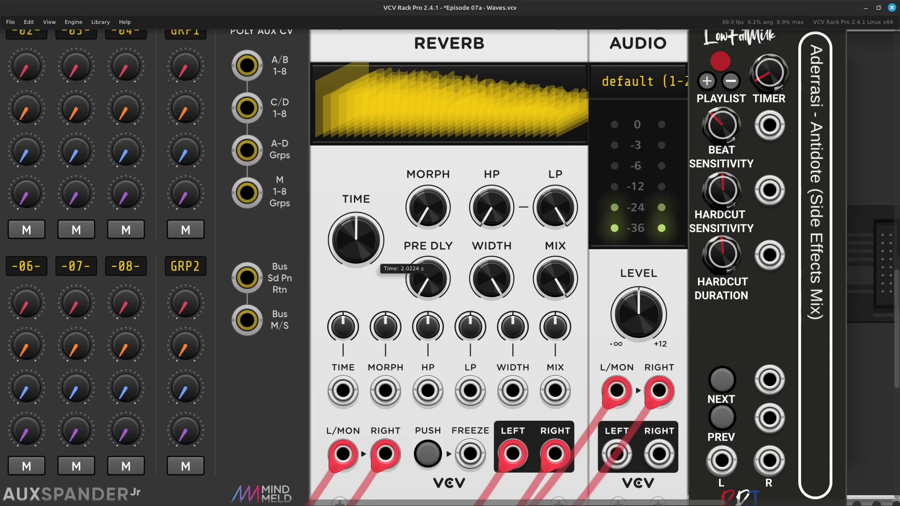
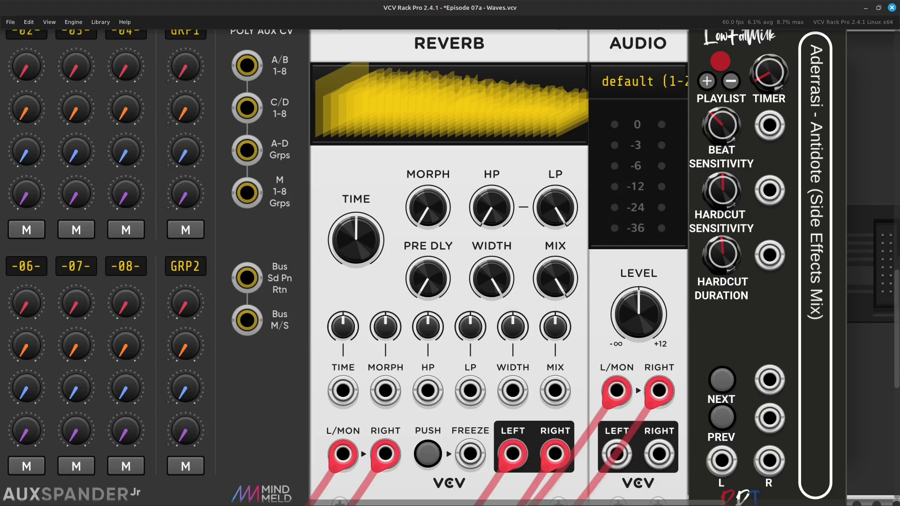
{"action": "scroll", "coordinate": [468, 300], "scroll_direction": "left", "scroll_amount": 5}
{"action": "scroll", "coordinate": [450, 281], "scroll_direction": "left", "scroll_amount": 10}
{"action": "scroll", "coordinate": [449, 281], "scroll_direction": "up", "scroll_amount": 6}
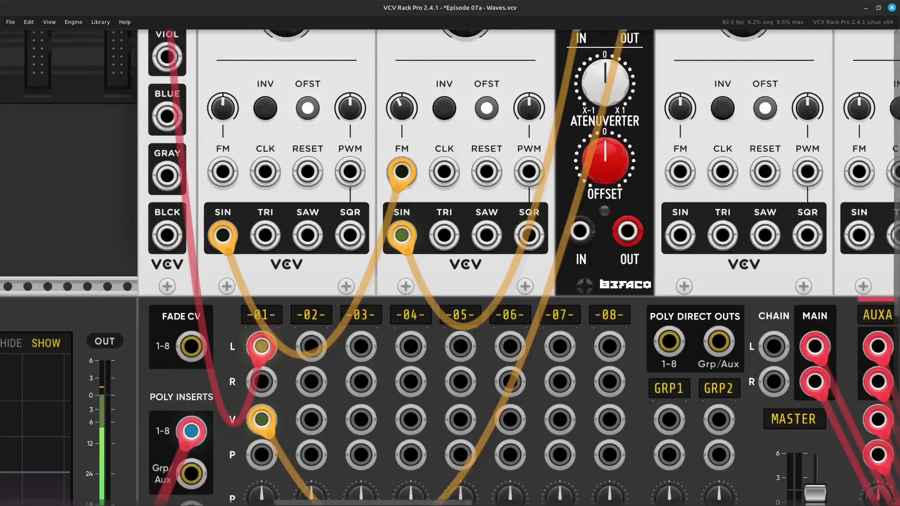
{"action": "scroll", "coordinate": [450, 267], "scroll_direction": "right", "scroll_amount": 2}
{"action": "scroll", "coordinate": [450, 267], "scroll_direction": "up", "scroll_amount": 2}
{"action": "scroll", "coordinate": [449, 267], "scroll_direction": "right", "scroll_amount": 2}
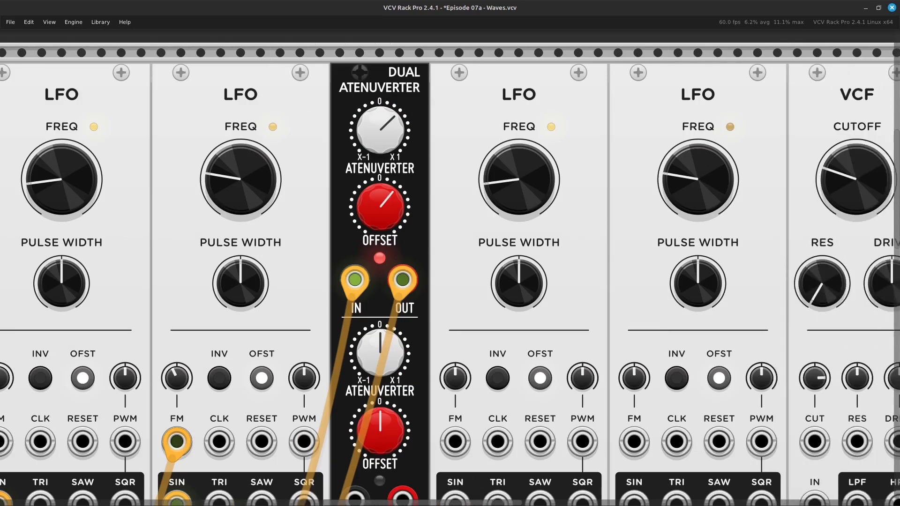
{"action": "scroll", "coordinate": [450, 281], "scroll_direction": "right", "scroll_amount": 3}
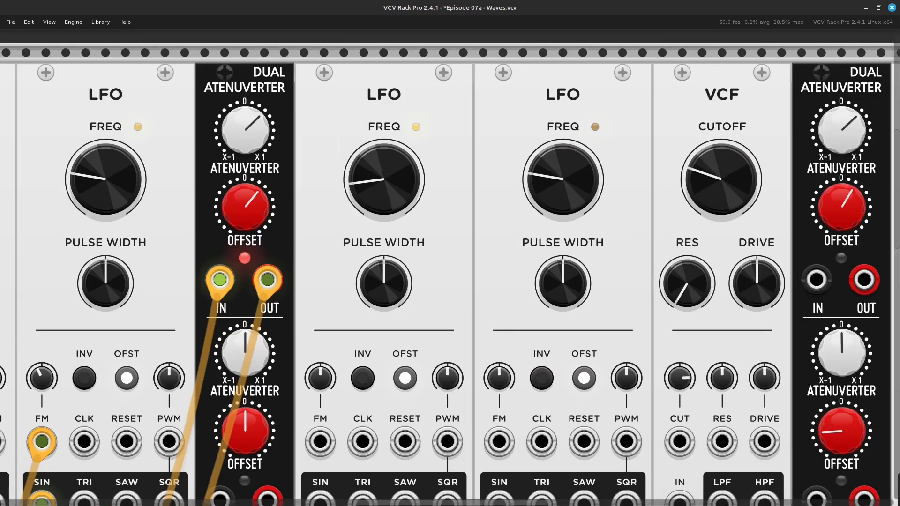
{"action": "scroll", "coordinate": [450, 281], "scroll_direction": "down", "scroll_amount": 2}
{"action": "scroll", "coordinate": [450, 281], "scroll_direction": "right", "scroll_amount": 6}
{"action": "scroll", "coordinate": [450, 281], "scroll_direction": "up", "scroll_amount": 3}
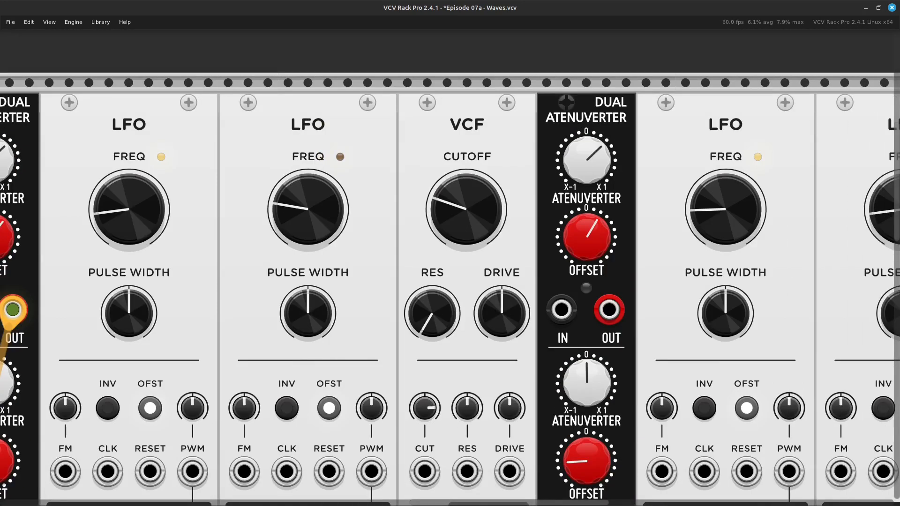
Patch a red cable from the noise module's white output to the first VCF's audio input
{"action": "scroll", "coordinate": [450, 281], "scroll_direction": "left", "scroll_amount": 19}
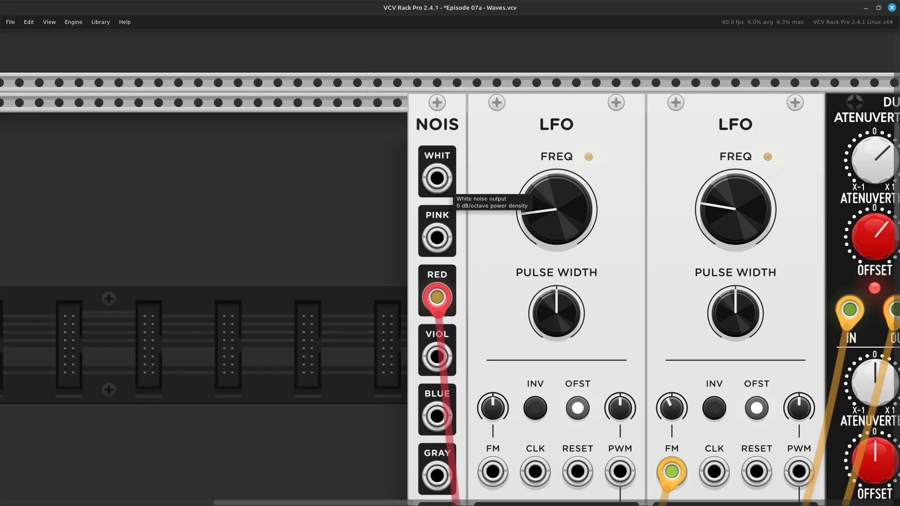
{"action": "right_click", "coordinate": [435, 177]}
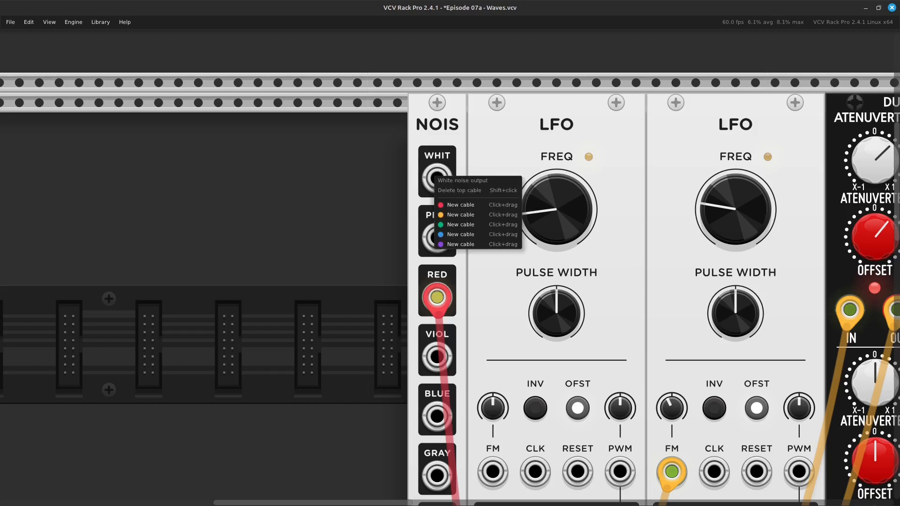
{"action": "left_click_drag", "start_coordinate": [461, 205], "coordinate": [454, 295]}
{"action": "scroll", "coordinate": [468, 287], "scroll_direction": "right", "scroll_amount": 5}
{"action": "scroll", "coordinate": [484, 285], "scroll_direction": "right", "scroll_amount": 10}
{"action": "scroll", "coordinate": [472, 243], "scroll_direction": "down", "scroll_amount": 8}
{"action": "scroll", "coordinate": [470, 252], "scroll_direction": "up", "scroll_amount": 7}
{"action": "scroll", "coordinate": [465, 253], "scroll_direction": "down", "scroll_amount": 5}
{"action": "scroll", "coordinate": [466, 253], "scroll_direction": "left", "scroll_amount": 3}
{"action": "scroll", "coordinate": [460, 287], "scroll_direction": "down", "scroll_amount": 6}
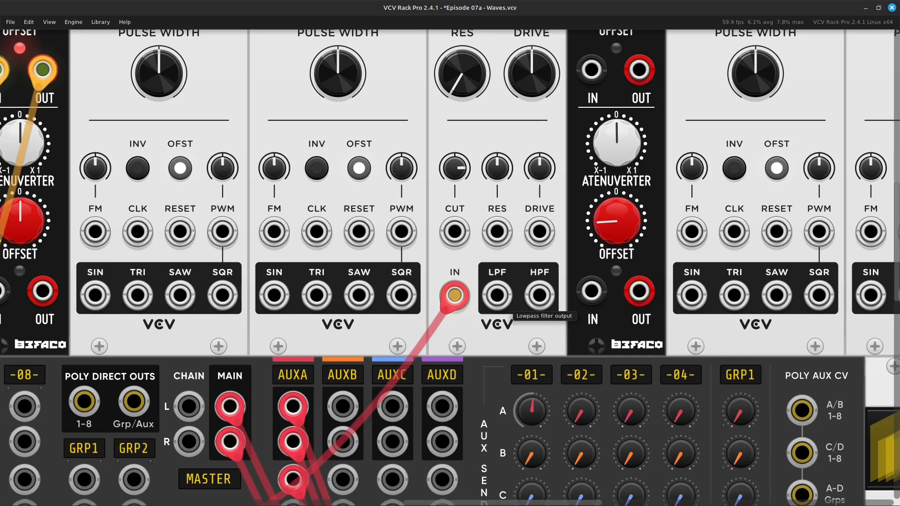
Lower the faders of mixer channels 2 and 3 to -inf dB
{"action": "right_click", "coordinate": [496, 296]}
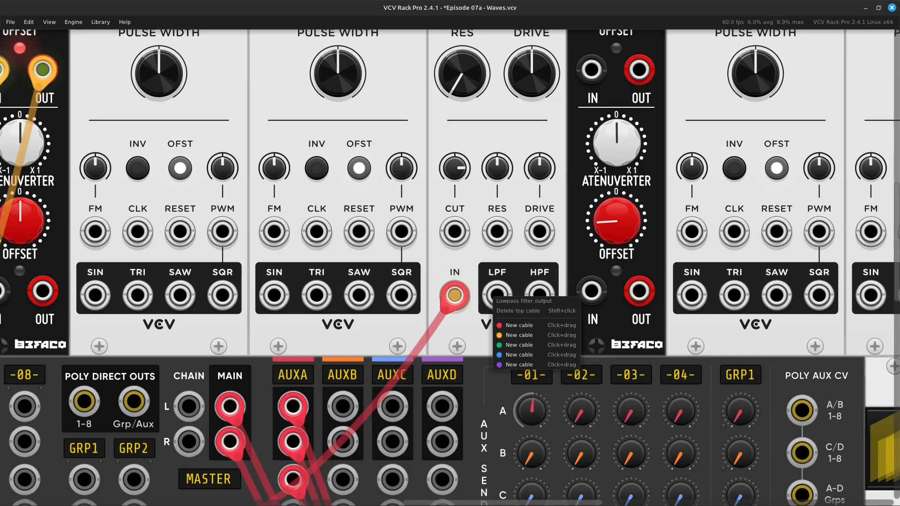
{"action": "left_click_drag", "start_coordinate": [505, 325], "coordinate": [478, 327]}
{"action": "key", "text": "Left"}
{"action": "key", "text": "Left"}
{"action": "key", "text": "Left"}
{"action": "key", "text": "Left"}
{"action": "key", "text": "Left"}
{"action": "key", "text": "Left"}
{"action": "key", "text": "Left"}
{"action": "key", "text": "Left"}
{"action": "key", "text": "Down"}
{"action": "key", "text": "Down"}
{"action": "key", "text": "Down"}
{"action": "key", "text": "Down"}
{"action": "key", "text": "Down"}
{"action": "key", "text": "Left"}
{"action": "key", "text": "Left"}
{"action": "key", "text": "Left"}
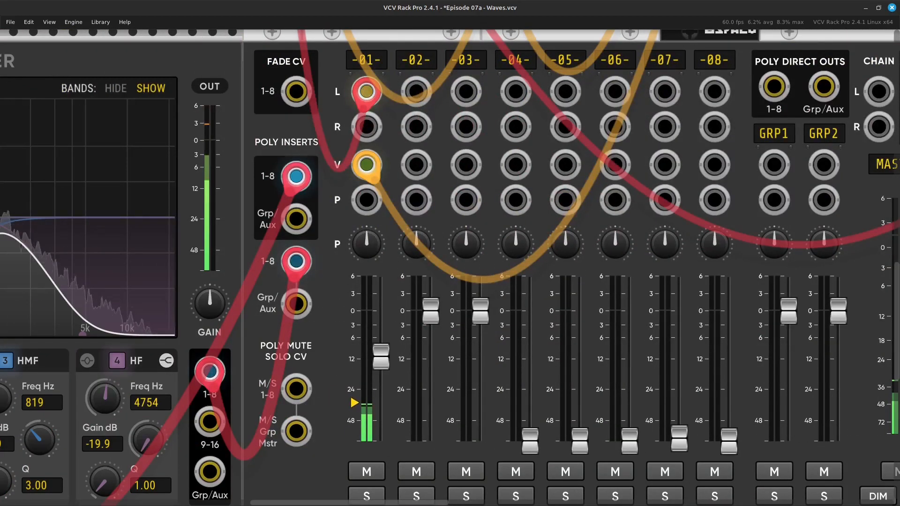
{"action": "left_click_drag", "start_coordinate": [430, 311], "coordinate": [430, 441]}
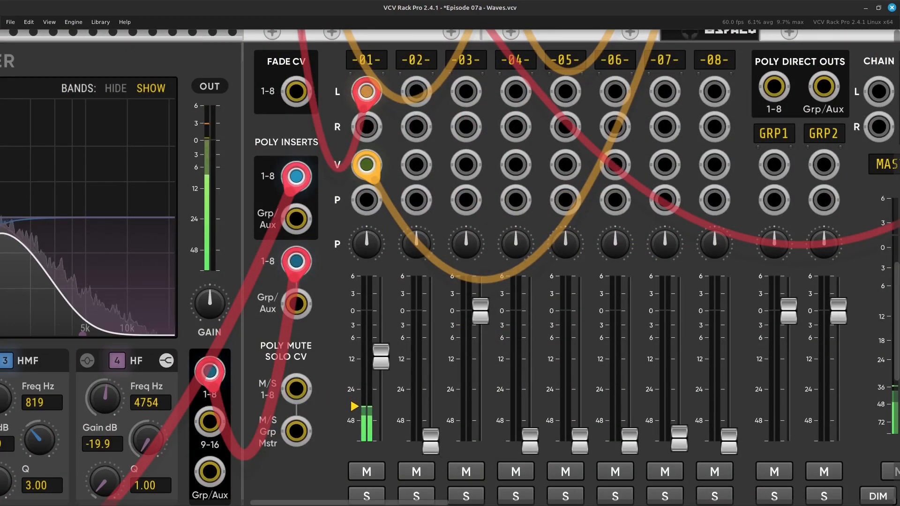
{"action": "left_click_drag", "start_coordinate": [479, 310], "coordinate": [480, 440]}
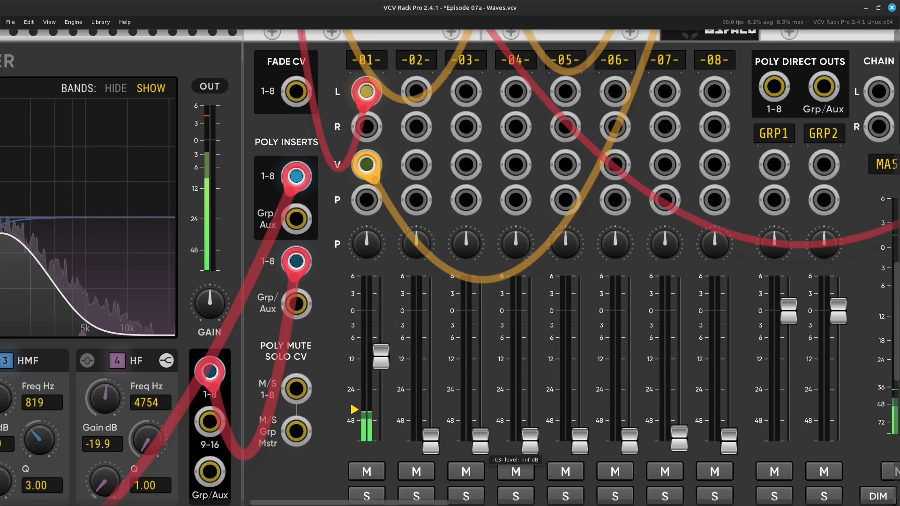
Patch a red cable from the first VCF's lowpass output to mixer channel 2's left input and raise that channel's fader to about -9 dB
{"action": "key", "text": "Right"}
{"action": "key", "text": "Right"}
{"action": "key", "text": "Right"}
{"action": "key", "text": "Right"}
{"action": "key", "text": "Right"}
{"action": "key", "text": "Right"}
{"action": "key", "text": "Right"}
{"action": "key", "text": "Right"}
{"action": "key", "text": "Right"}
{"action": "key", "text": "Right"}
{"action": "key", "text": "Up"}
{"action": "key", "text": "Up"}
{"action": "key", "text": "Up"}
{"action": "key", "text": "Up"}
{"action": "key", "text": "Up"}
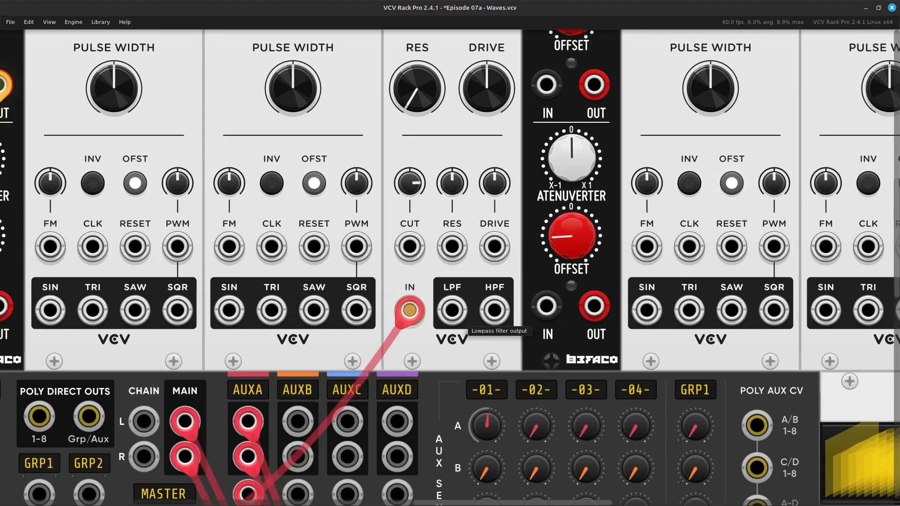
{"action": "right_click", "coordinate": [458, 308]}
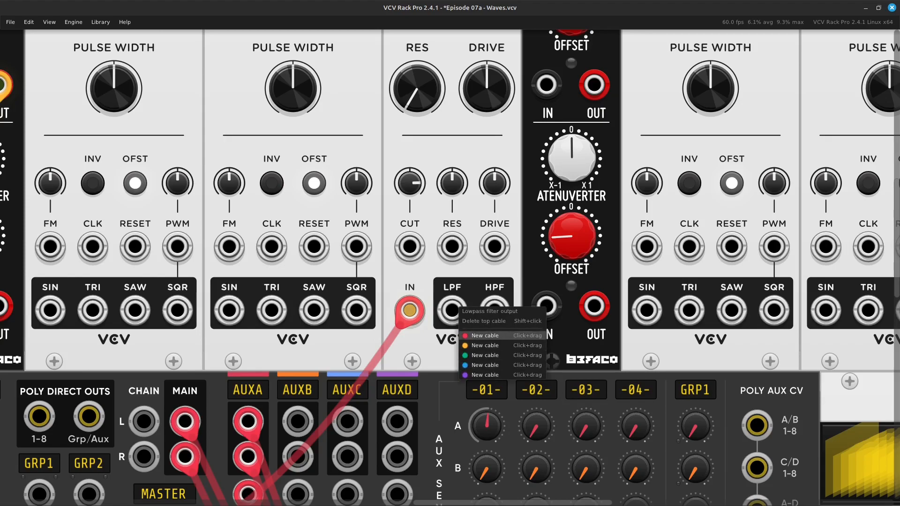
{"action": "left_click_drag", "start_coordinate": [484, 346], "coordinate": [431, 181]}
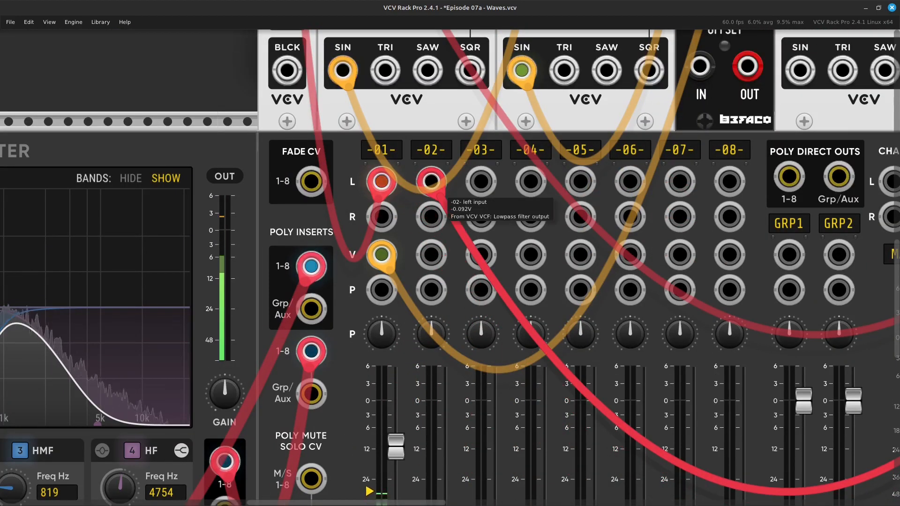
{"action": "scroll", "coordinate": [445, 350], "scroll_direction": "down", "scroll_amount": 3}
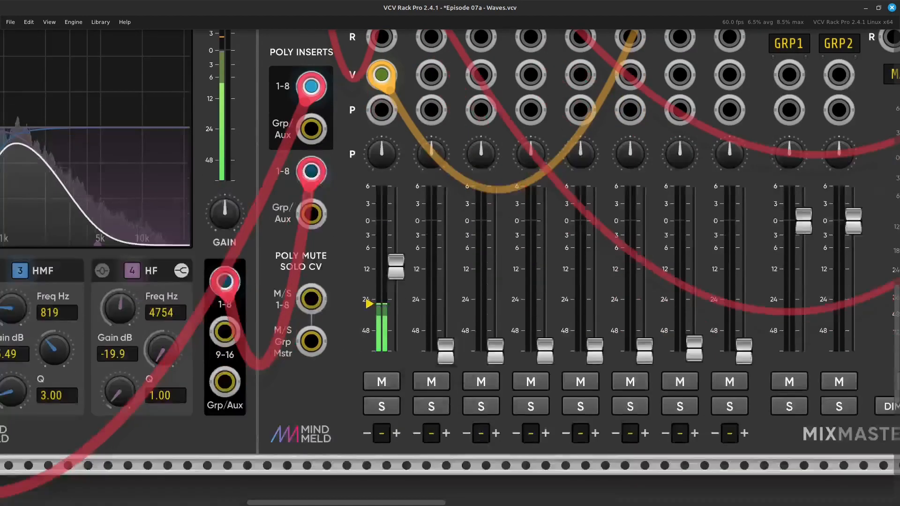
{"action": "left_click_drag", "start_coordinate": [445, 351], "coordinate": [445, 258]}
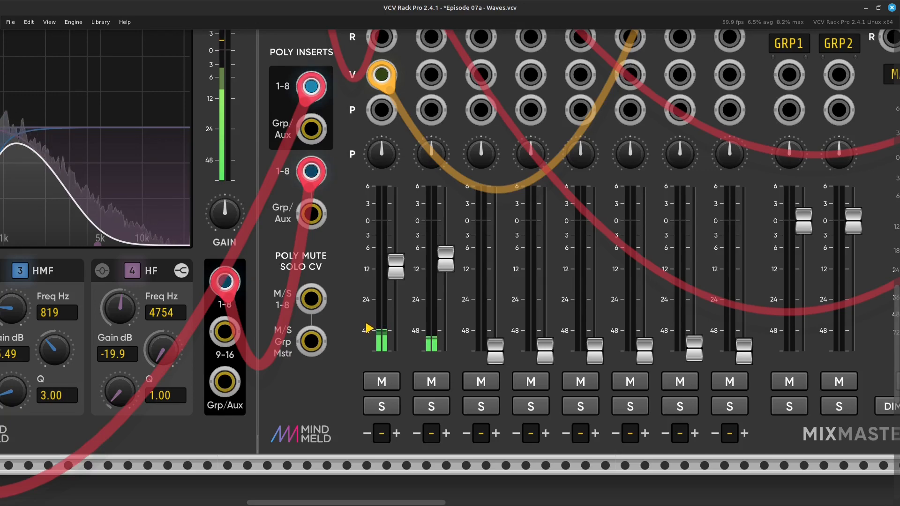
Check the cutoff frequency setting of the VCF that filters the white noise
{"action": "scroll", "coordinate": [442, 346], "scroll_direction": "up", "scroll_amount": 7}
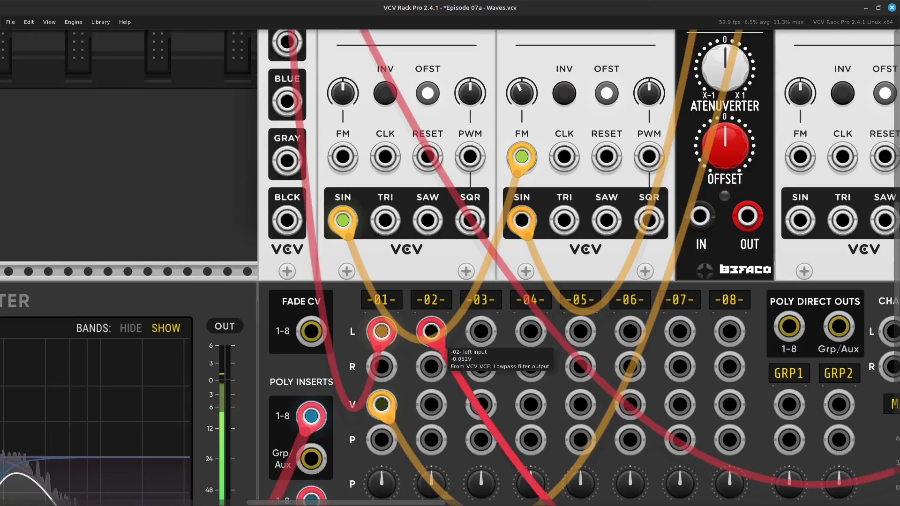
{"action": "scroll", "coordinate": [441, 341], "scroll_direction": "right", "scroll_amount": 7}
{"action": "scroll", "coordinate": [441, 342], "scroll_direction": "up", "scroll_amount": 7}
{"action": "scroll", "coordinate": [441, 342], "scroll_direction": "right", "scroll_amount": 4}
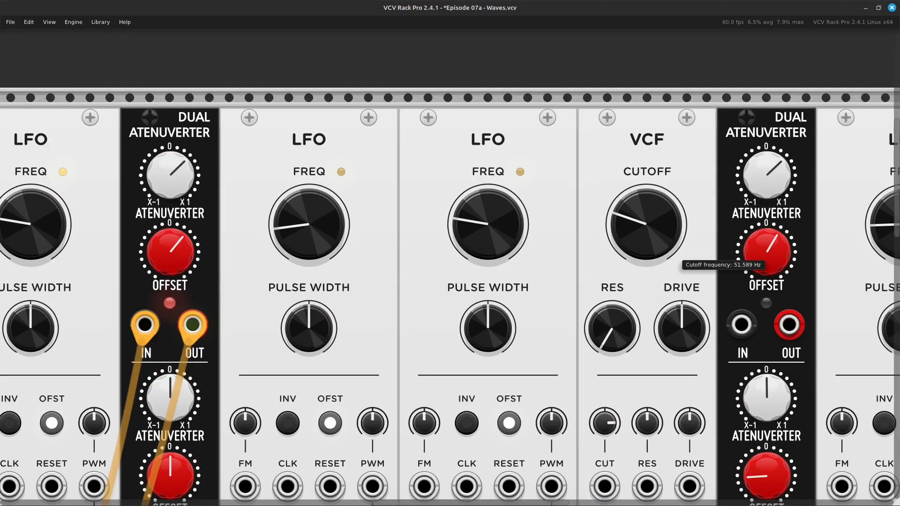
{"action": "scroll", "coordinate": [674, 258], "scroll_direction": "right", "scroll_amount": 4}
{"action": "scroll", "coordinate": [675, 258], "scroll_direction": "down", "scroll_amount": 2}
{"action": "scroll", "coordinate": [450, 253], "scroll_direction": "down", "scroll_amount": 3}
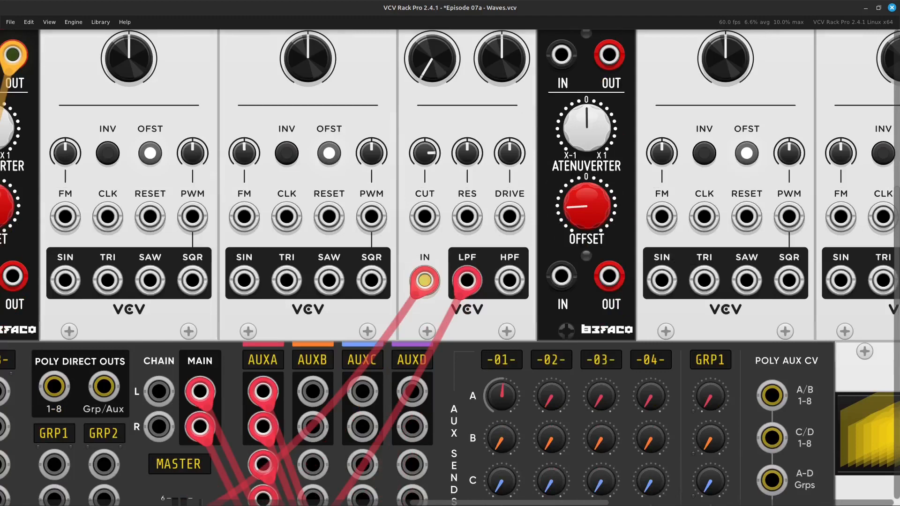
{"action": "scroll", "coordinate": [469, 187], "scroll_direction": "up", "scroll_amount": 4}
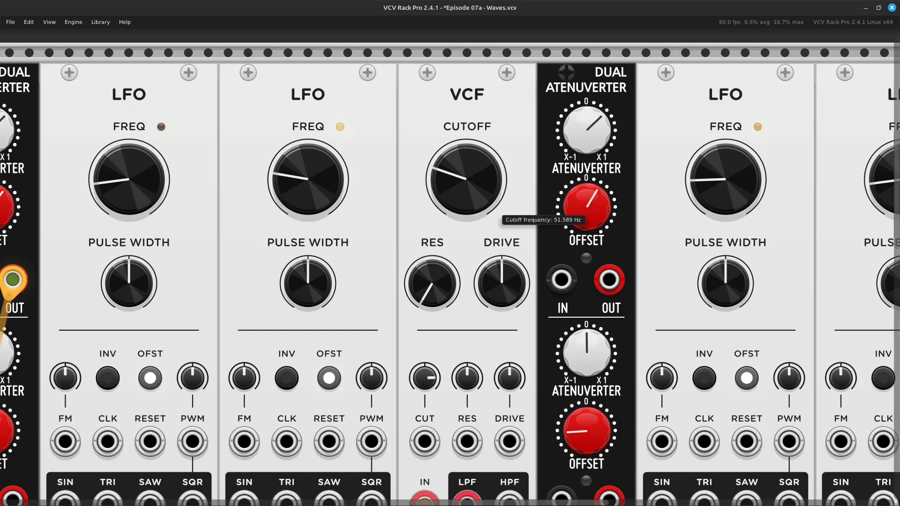
{"action": "right_click", "coordinate": [443, 175]}
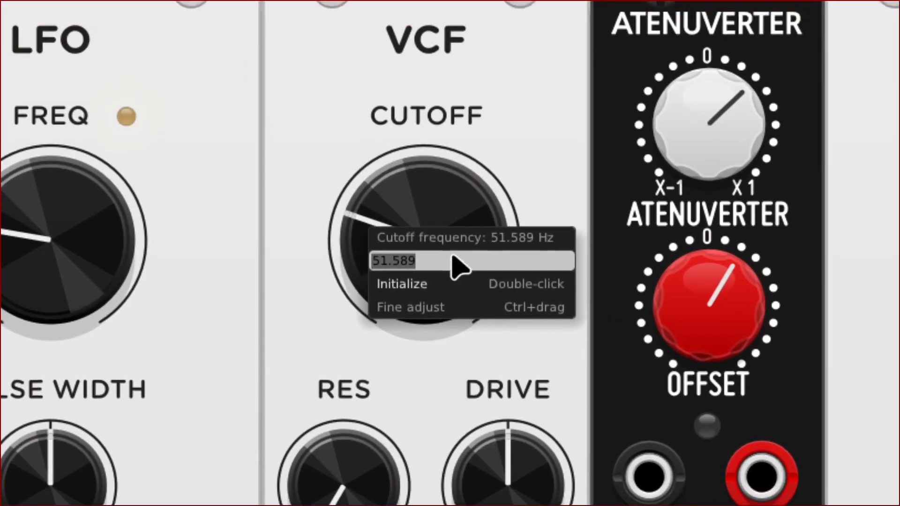
{"action": "left_click", "coordinate": [416, 226]}
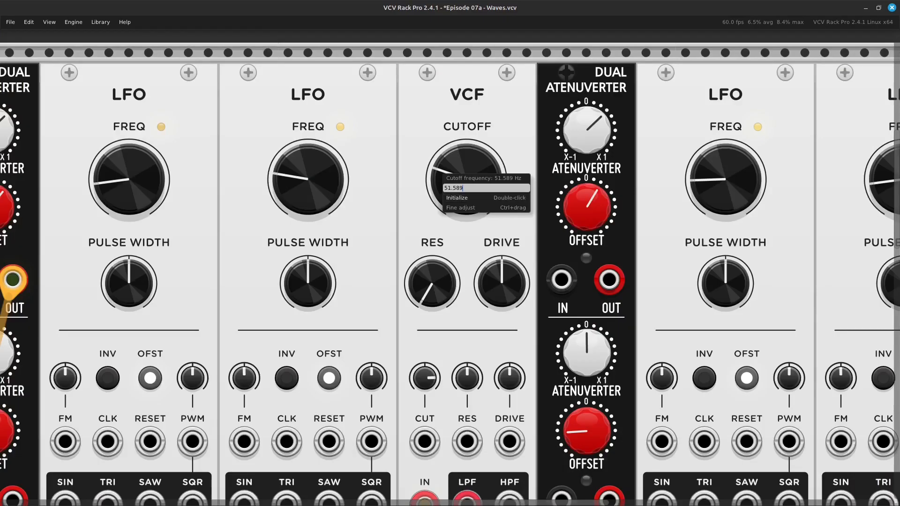
{"action": "key", "text": "Return"}
Patch a yellow cable from the sine output of the LFO directly beside the first VCF to that VCF's cutoff frequency input
{"action": "key", "text": "Left"}
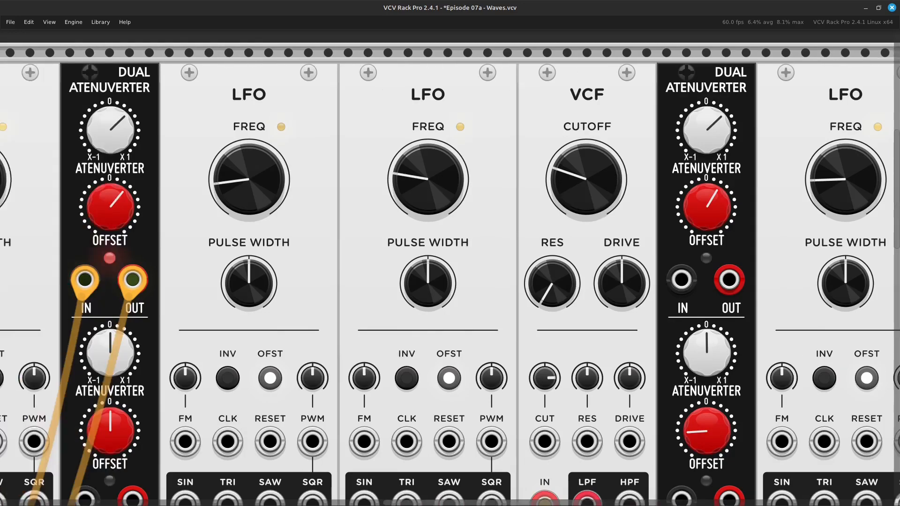
{"action": "key", "text": "Down"}
{"action": "key", "text": "Up"}
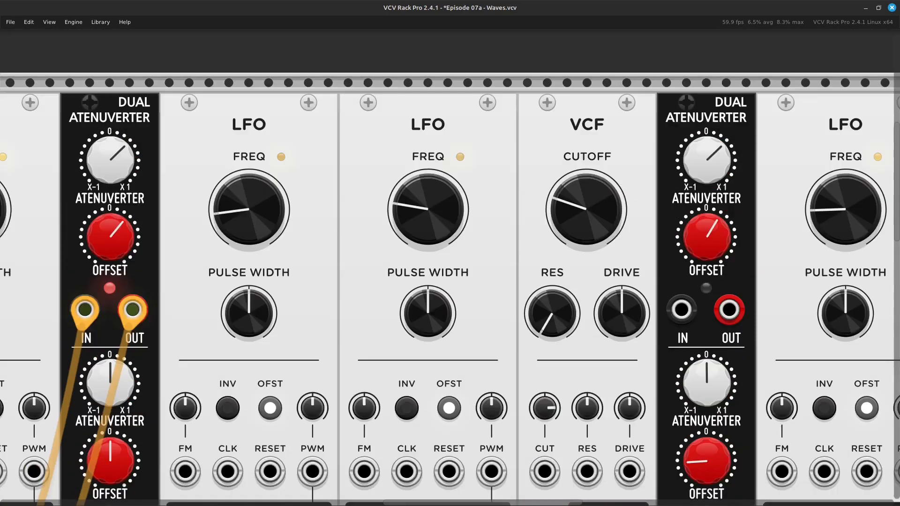
{"action": "key", "text": "Down"}
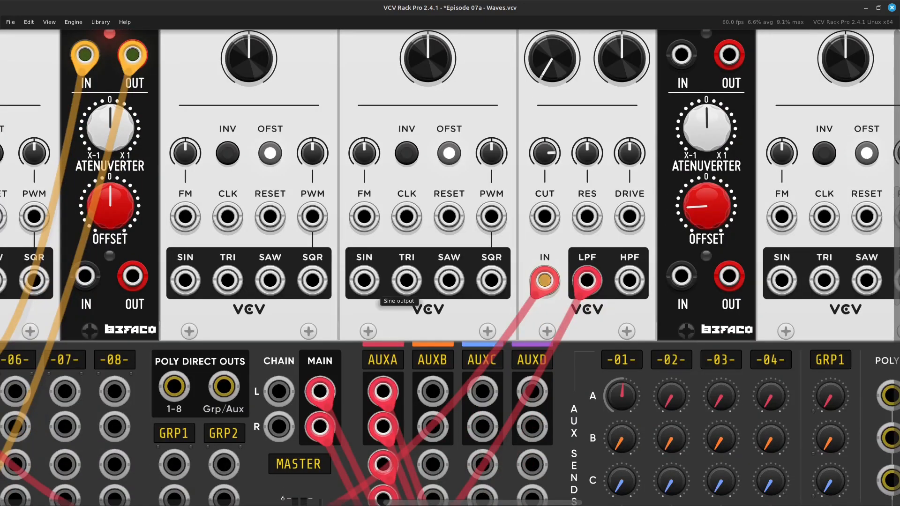
{"action": "right_click", "coordinate": [364, 283]}
{"action": "left_click_drag", "start_coordinate": [424, 323], "coordinate": [335, 322]}
{"action": "key", "text": "Right"}
{"action": "key", "text": "Up"}
{"action": "key", "text": "Left"}
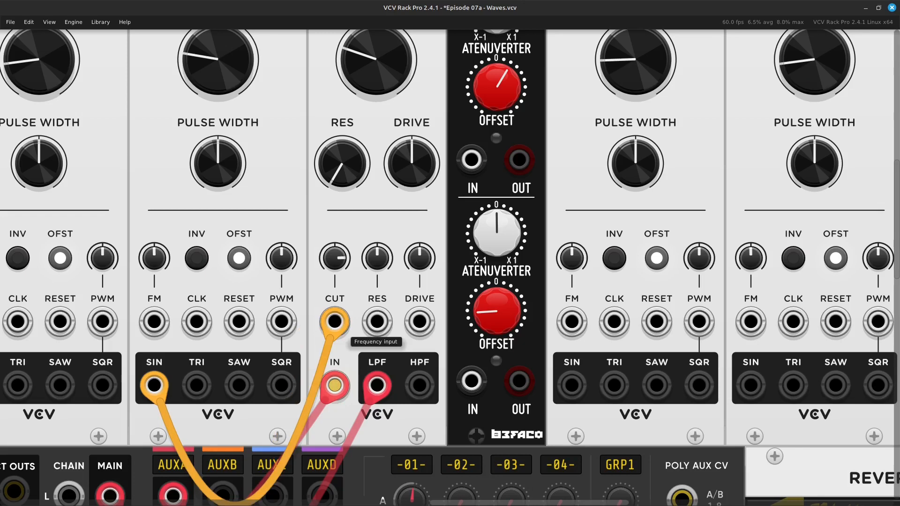
{"action": "left_click_drag", "start_coordinate": [334, 322], "coordinate": [334, 321]}
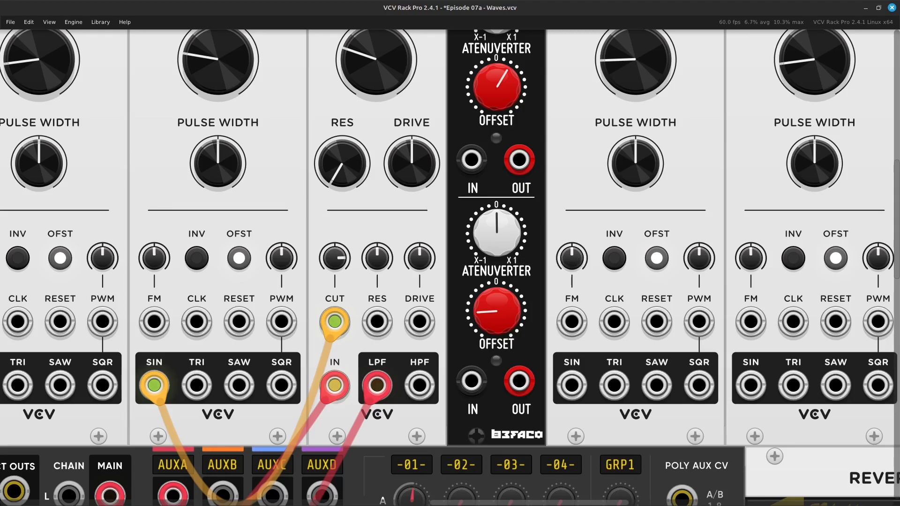
Check the frequency setting of the LFO modulating the VCF's cutoff and the levels of mixer channels 1 and 2
{"action": "scroll", "coordinate": [472, 223], "scroll_direction": "left", "scroll_amount": 20}
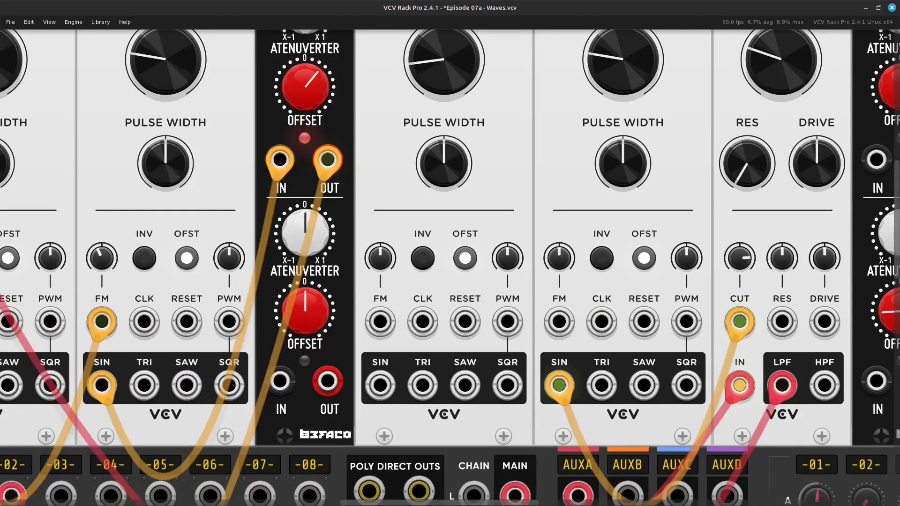
{"action": "scroll", "coordinate": [473, 223], "scroll_direction": "down", "scroll_amount": 6}
{"action": "scroll", "coordinate": [472, 223], "scroll_direction": "up", "scroll_amount": 12}
{"action": "scroll", "coordinate": [464, 200], "scroll_direction": "right", "scroll_amount": 10}
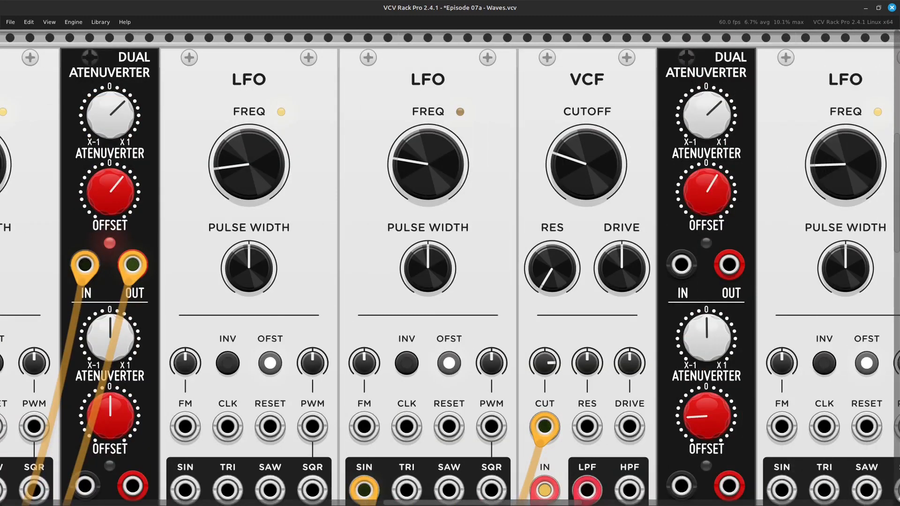
{"action": "right_click", "coordinate": [416, 180]}
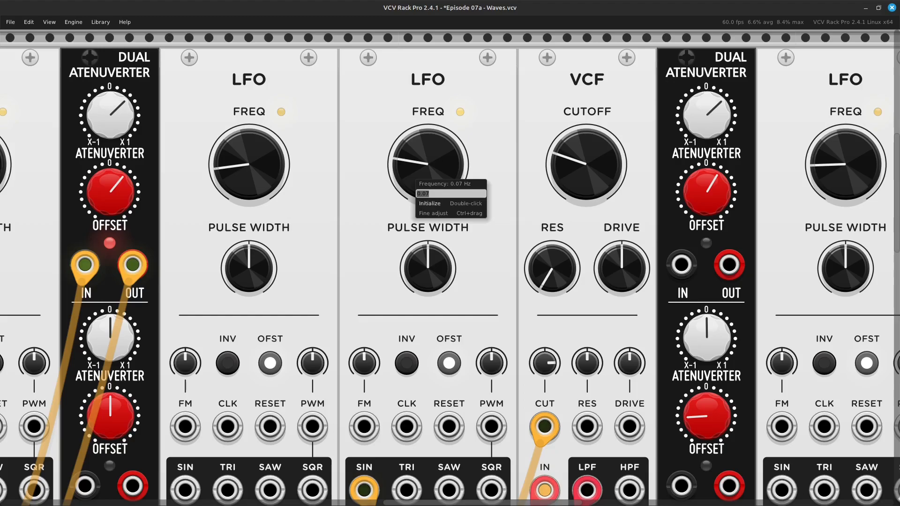
{"action": "key", "text": "Escape"}
{"action": "key", "text": "Left"}
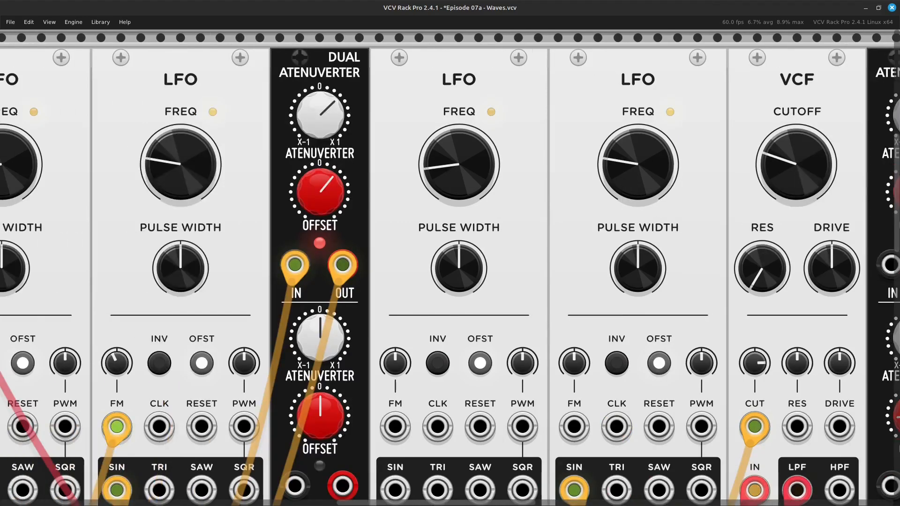
{"action": "key", "text": "Right"}
{"action": "key", "text": "Down"}
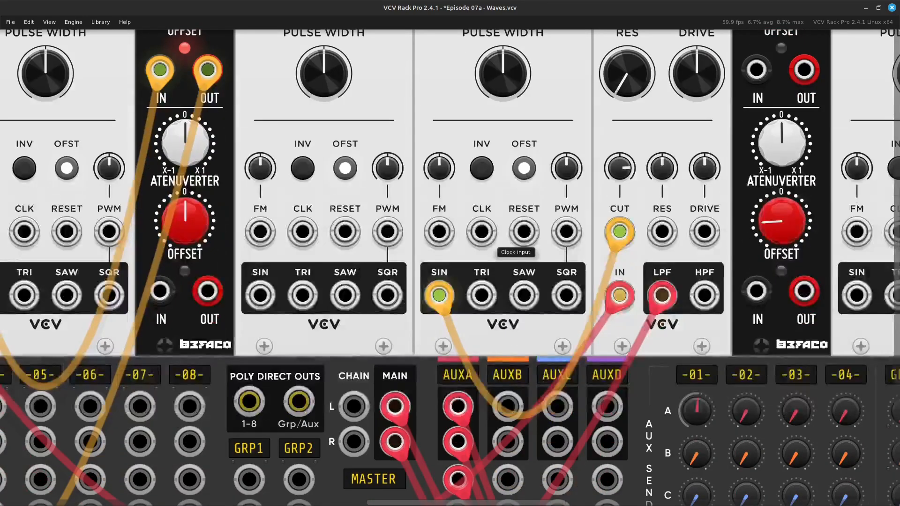
{"action": "key", "text": "Down"}
{"action": "key", "text": "Down"}
{"action": "key", "text": "Left"}
{"action": "key", "text": "Down"}
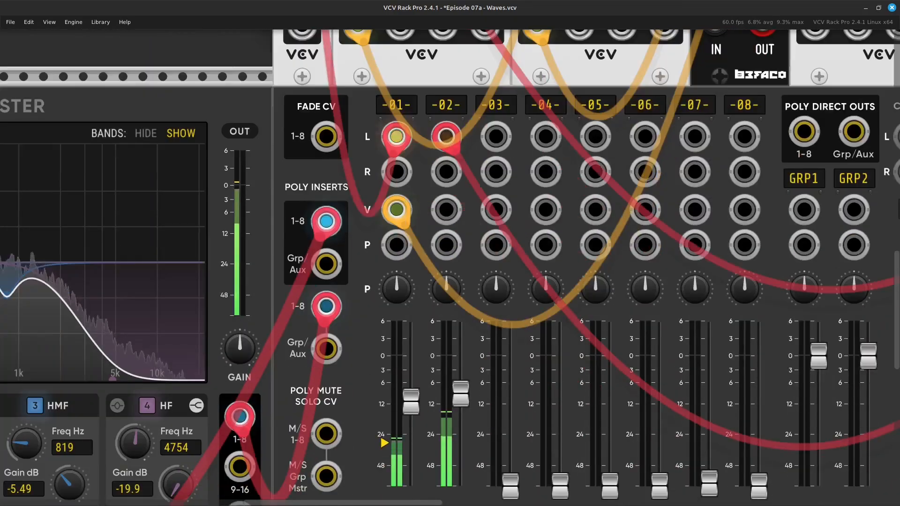
Patch a yellow cable from the left LFO's sine output to the neighbouring LFO's FM input beside the VCF, and lower its FM amount
{"action": "key", "text": "Right"}
{"action": "key", "text": "Up"}
{"action": "key", "text": "Right"}
{"action": "key", "text": "Up"}
{"action": "key", "text": "Down"}
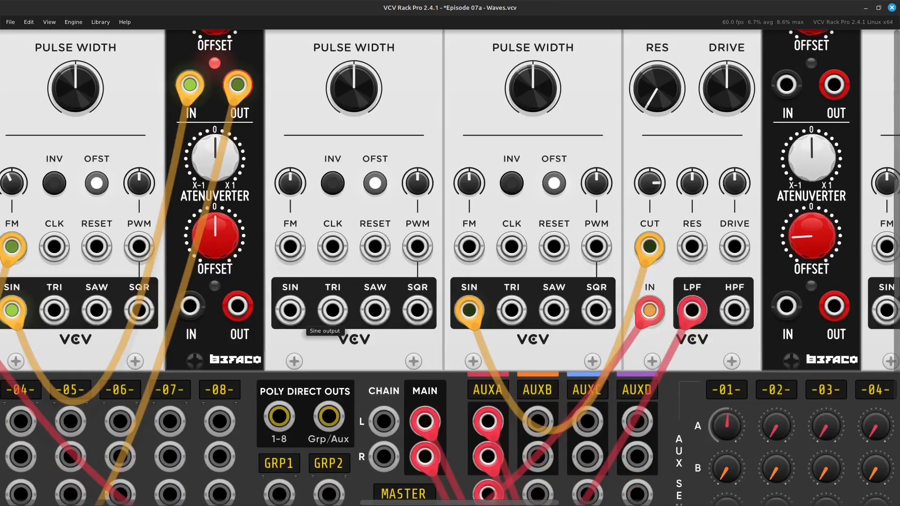
{"action": "right_click", "coordinate": [290, 309]}
{"action": "left_click_drag", "start_coordinate": [328, 350], "coordinate": [469, 247]}
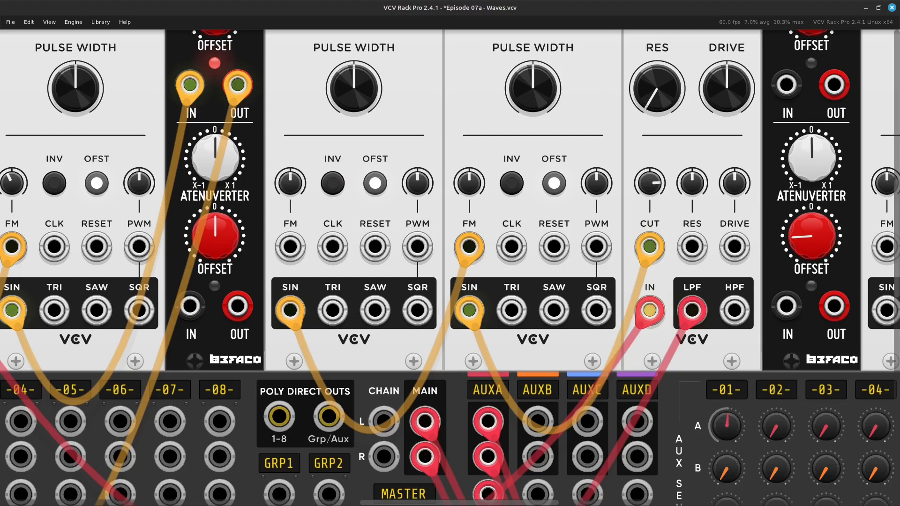
{"action": "left_click_drag", "start_coordinate": [469, 183], "coordinate": [468, 194]}
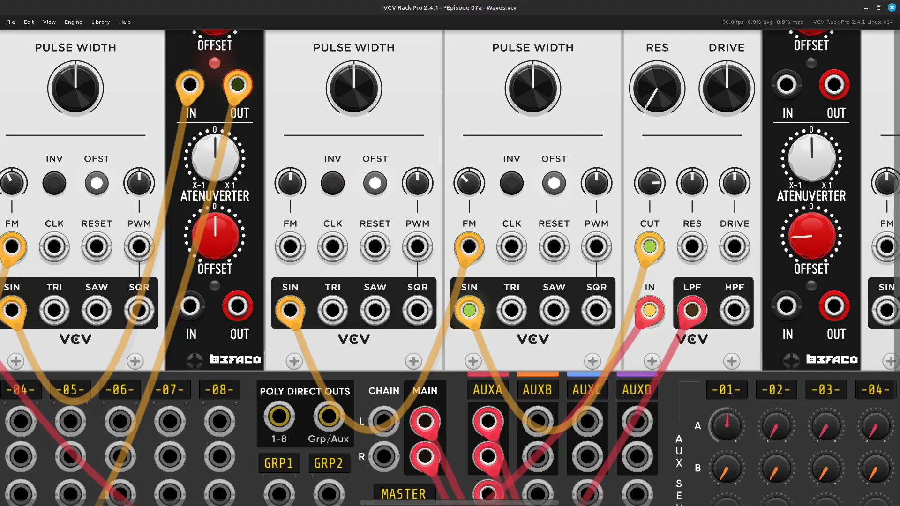
Check the frequency setting of the modulating LFO and leave it as it is
{"action": "scroll", "coordinate": [468, 193], "scroll_direction": "up", "scroll_amount": 6}
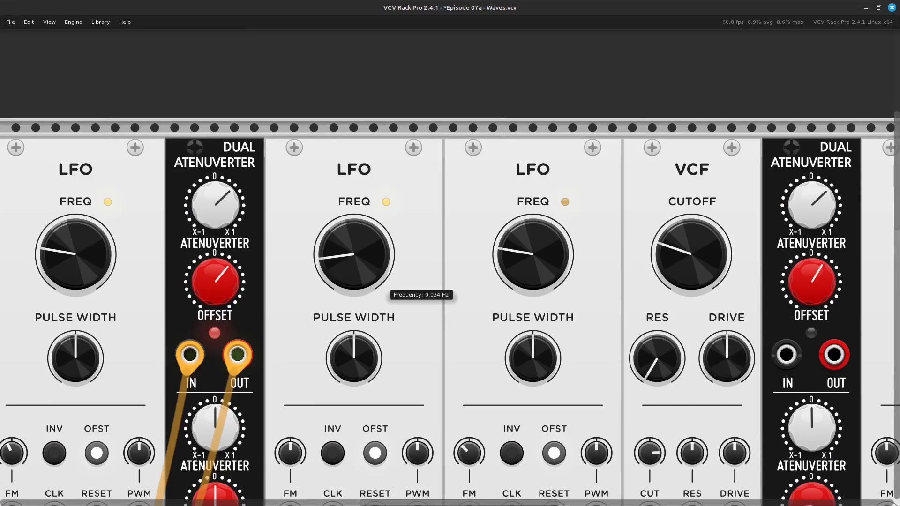
{"action": "right_click", "coordinate": [345, 262]}
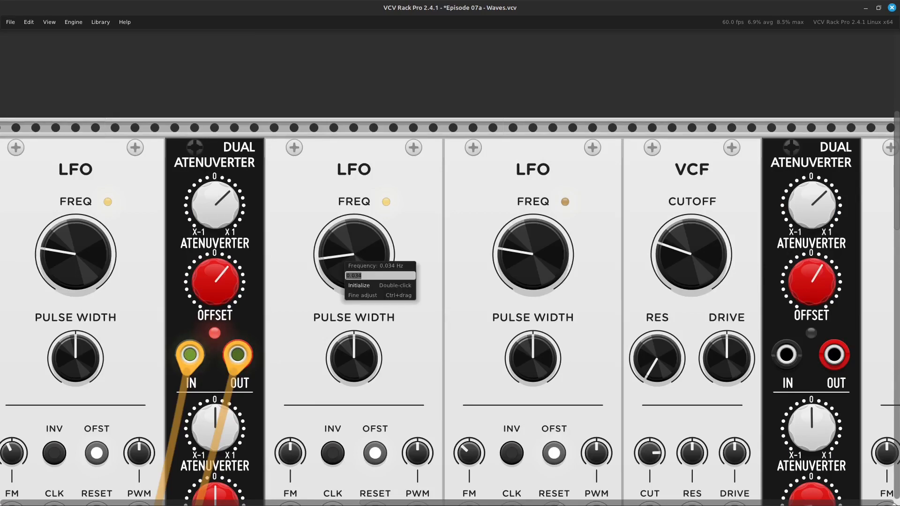
{"action": "left_click", "coordinate": [413, 340]}
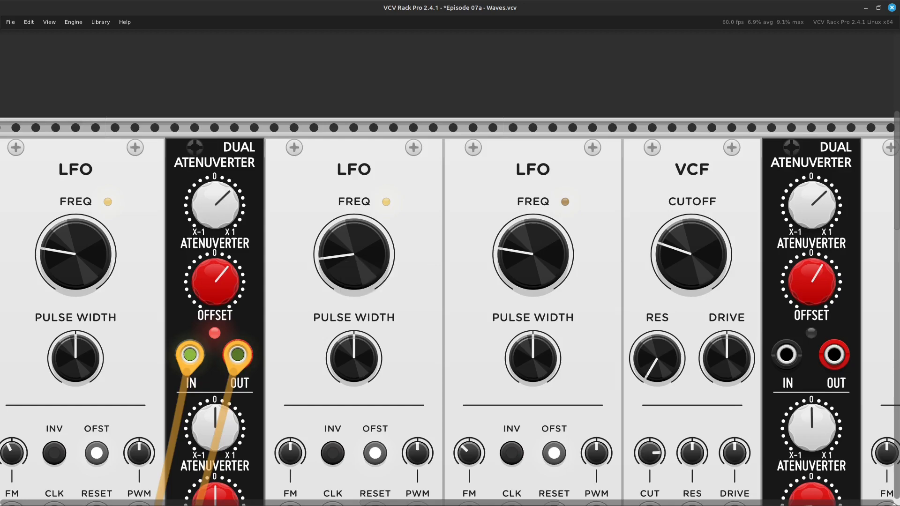
Examine the second voice's LFOs, VCF and unpatched Dual Atenuverter to find the jacks for volume and pan modulation
{"action": "key", "text": "Right"}
{"action": "key", "text": "Down"}
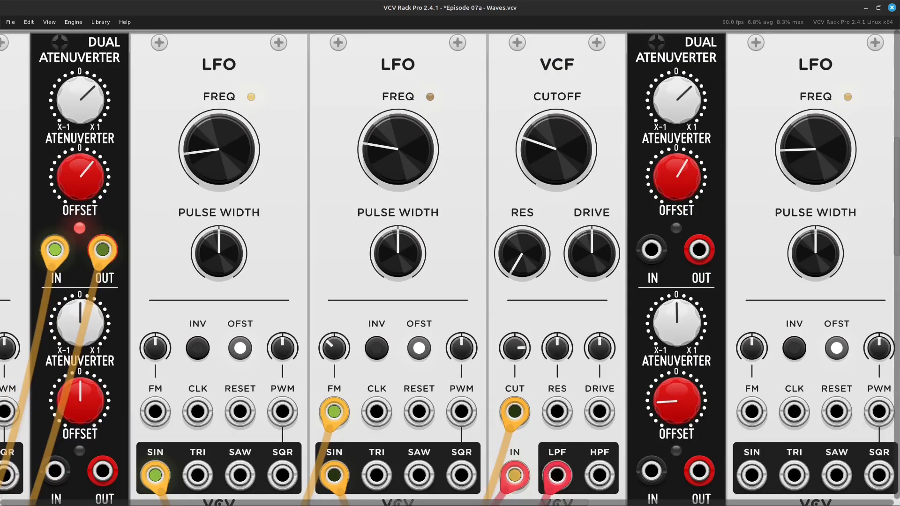
{"action": "key", "text": "Right"}
{"action": "key", "text": "Down"}
{"action": "key", "text": "Down"}
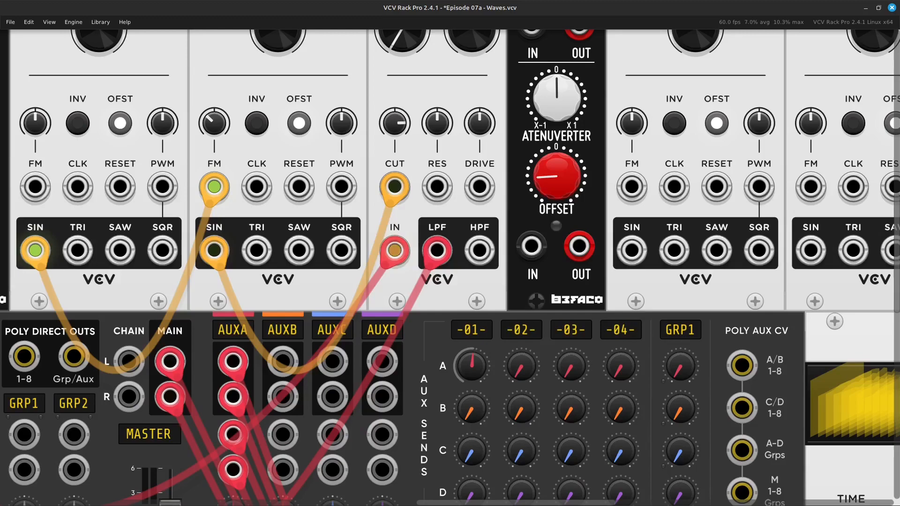
{"action": "key", "text": "Up"}
{"action": "key", "text": "Up"}
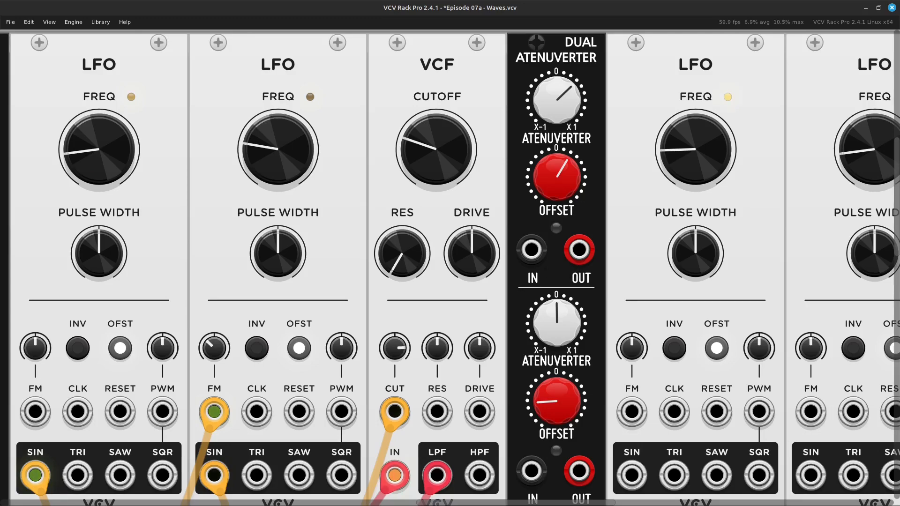
{"action": "scroll", "coordinate": [577, 275], "scroll_direction": "down", "scroll_amount": 3}
{"action": "scroll", "coordinate": [579, 276], "scroll_direction": "down", "scroll_amount": 2}
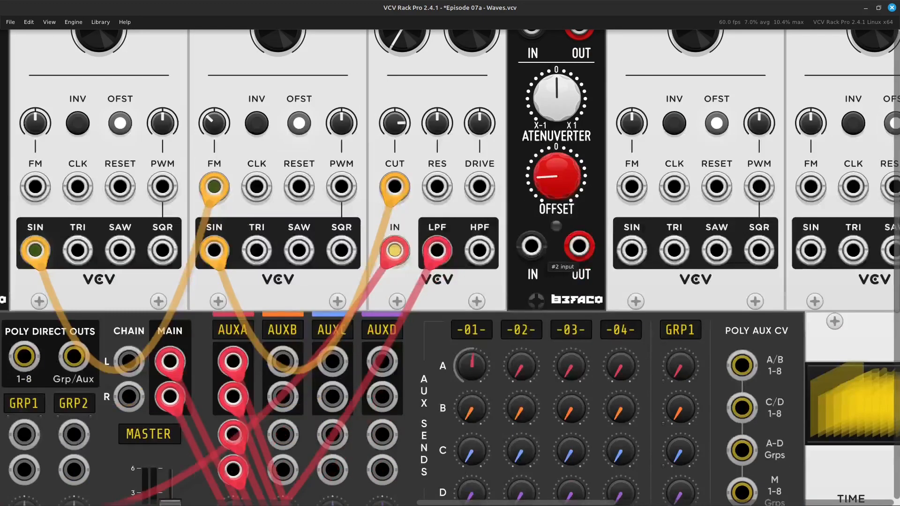
{"action": "key", "text": "Left"}
{"action": "key", "text": "Up"}
{"action": "key", "text": "Right"}
{"action": "key", "text": "Right"}
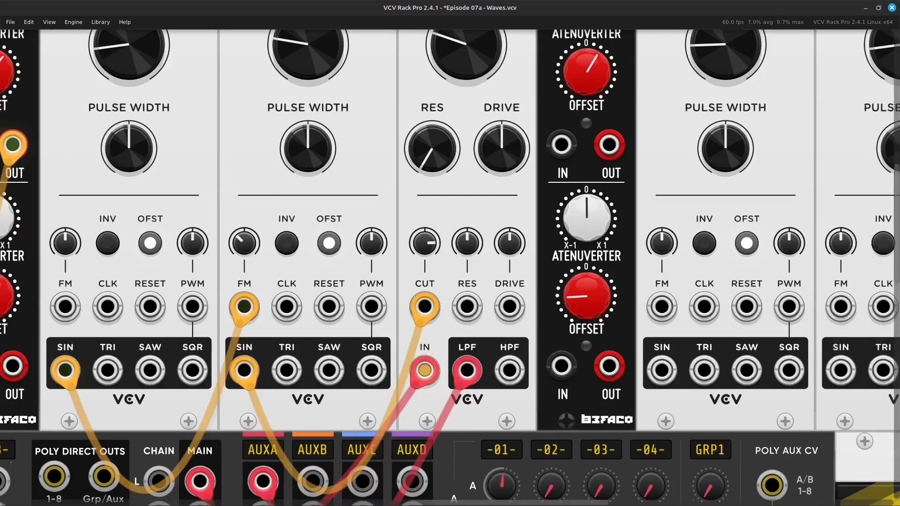
{"action": "scroll", "coordinate": [577, 253], "scroll_direction": "up", "scroll_amount": 2}
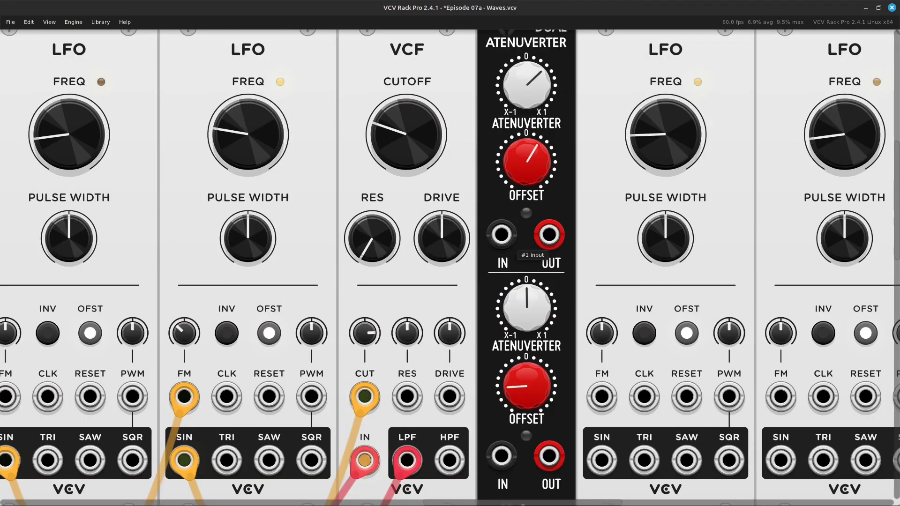
{"action": "key", "text": "Down"}
{"action": "key", "text": "Left"}
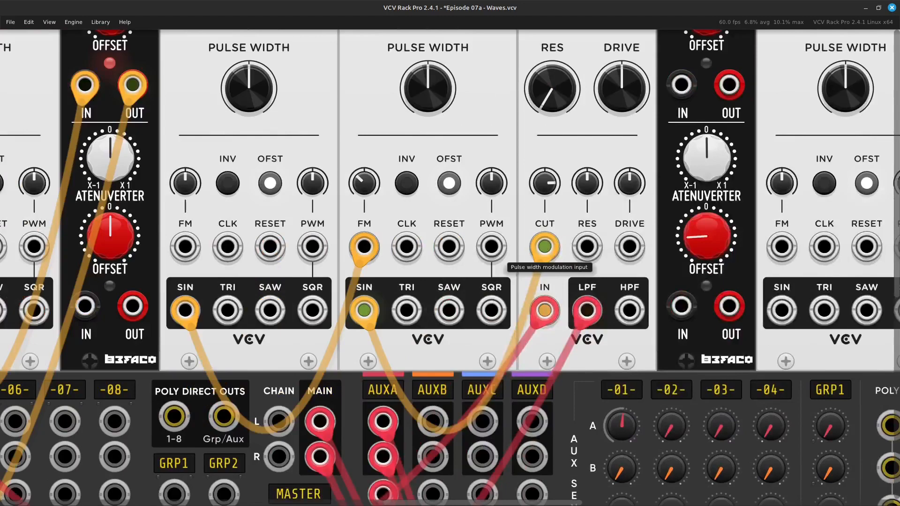
{"action": "key", "text": "Left"}
{"action": "key", "text": "Up"}
{"action": "key", "text": "Right"}
{"action": "key", "text": "Down"}
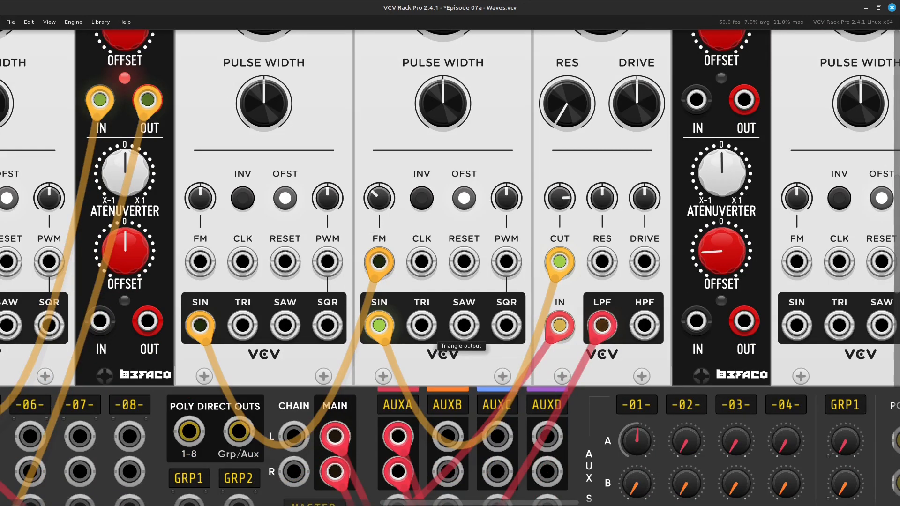
Patch a yellow cable between the filter-modulating LFO's triangle output and the channel 1 input of the neighbouring Dual Atenuverter
{"action": "right_click", "coordinate": [421, 328]}
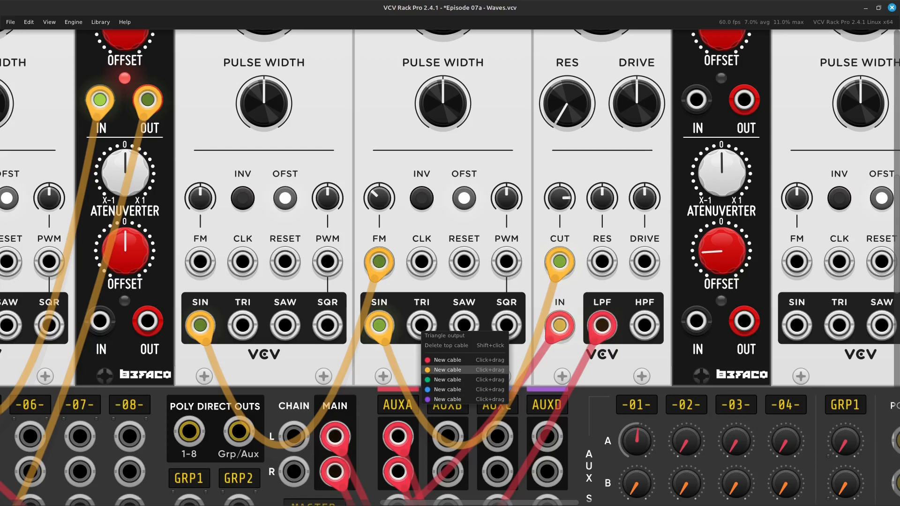
{"action": "left_click", "coordinate": [399, 346]}
{"action": "left_click_drag", "start_coordinate": [610, 258], "coordinate": [370, 363]}
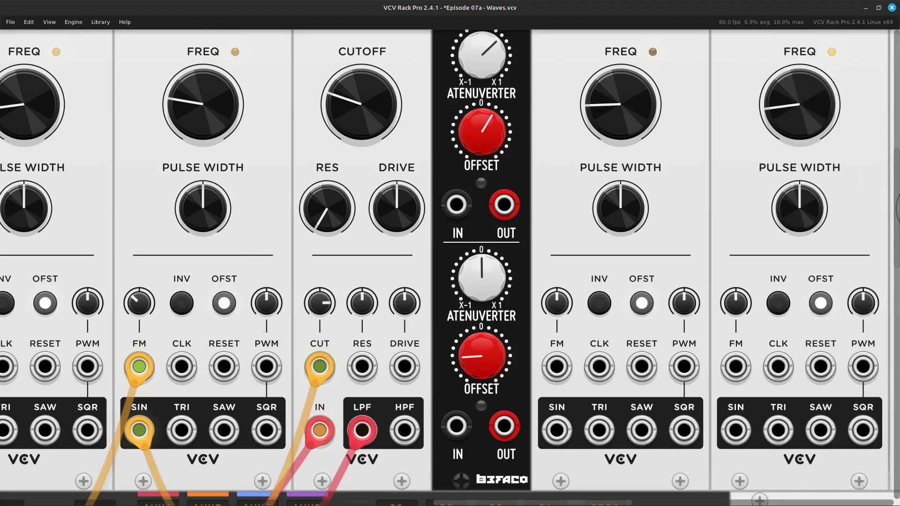
{"action": "right_click", "coordinate": [458, 205]}
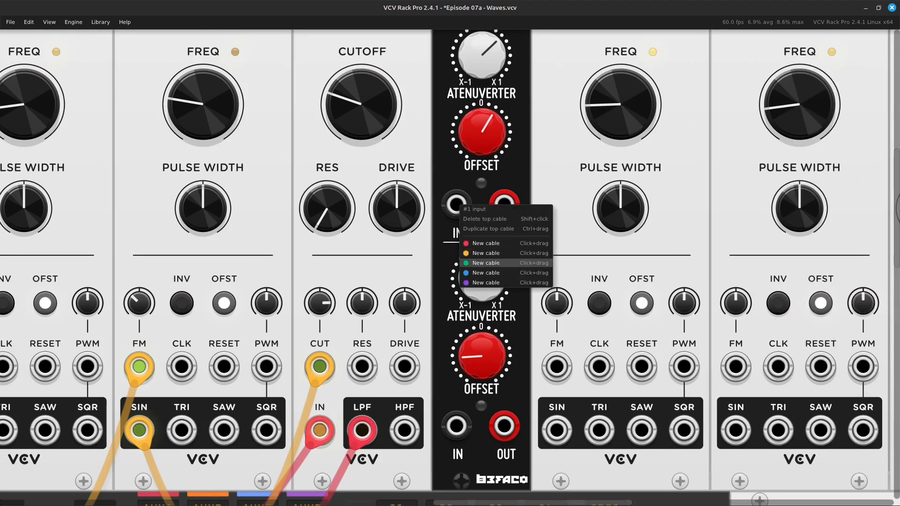
{"action": "left_click_drag", "start_coordinate": [486, 253], "coordinate": [331, 430]}
{"action": "scroll", "coordinate": [403, 356], "scroll_direction": "left", "scroll_amount": 6}
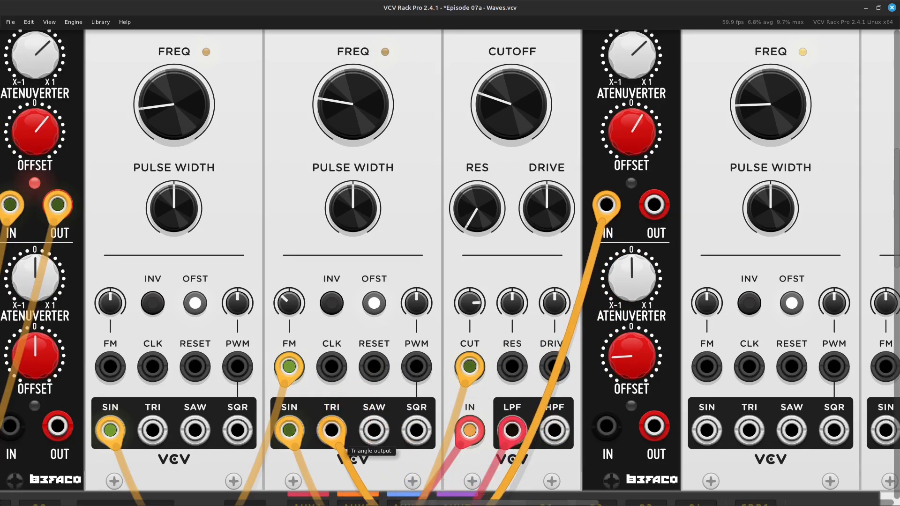
{"action": "scroll", "coordinate": [458, 279], "scroll_direction": "right", "scroll_amount": 5}
{"action": "scroll", "coordinate": [458, 280], "scroll_direction": "up", "scroll_amount": 3}
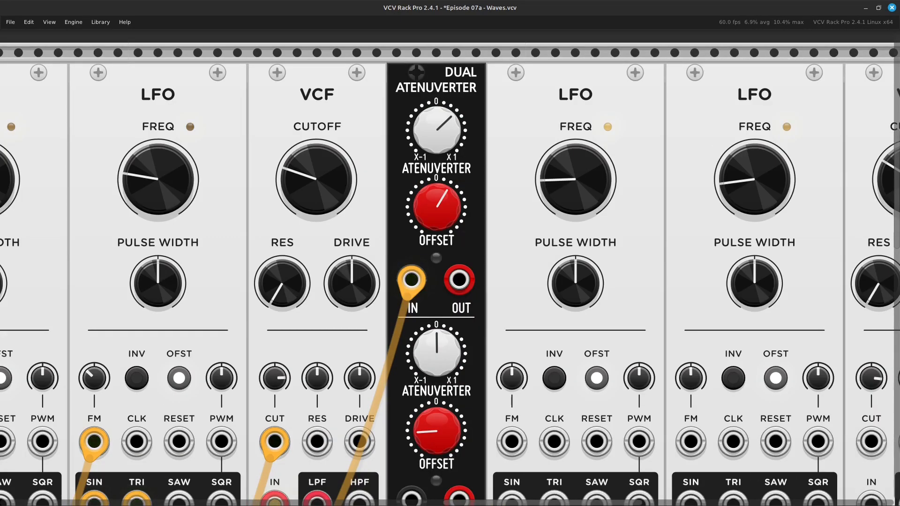
{"action": "right_click", "coordinate": [458, 280]}
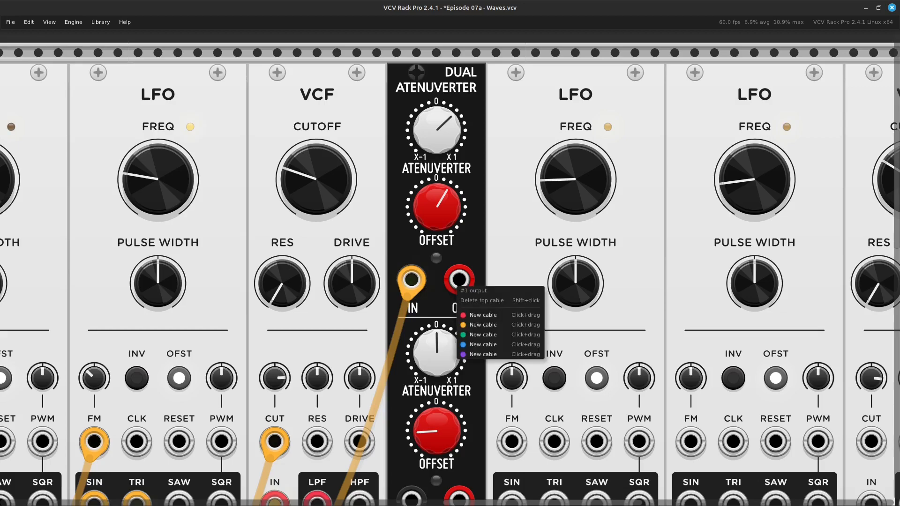
{"action": "left_click", "coordinate": [471, 325]}
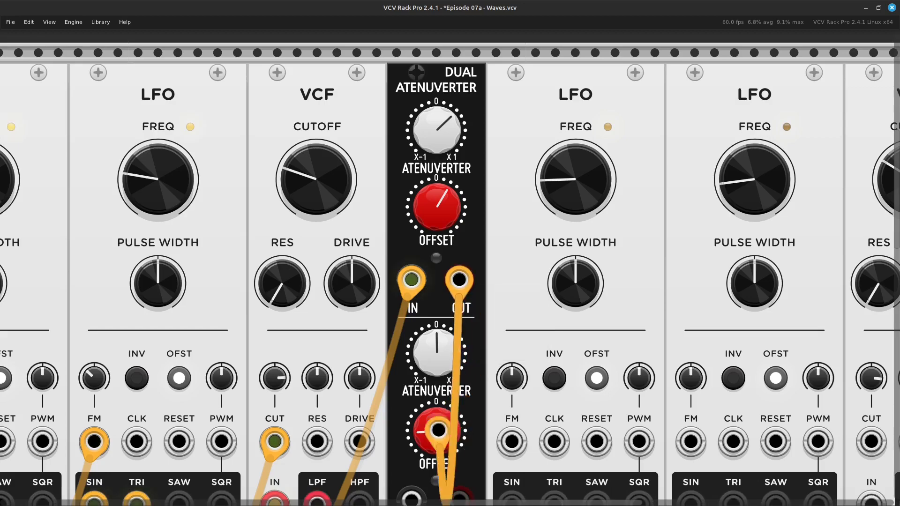
{"action": "scroll", "coordinate": [471, 330], "scroll_direction": "left", "scroll_amount": 8}
{"action": "scroll", "coordinate": [471, 330], "scroll_direction": "down", "scroll_amount": 10}
{"action": "scroll", "coordinate": [378, 464], "scroll_direction": "left", "scroll_amount": 11}
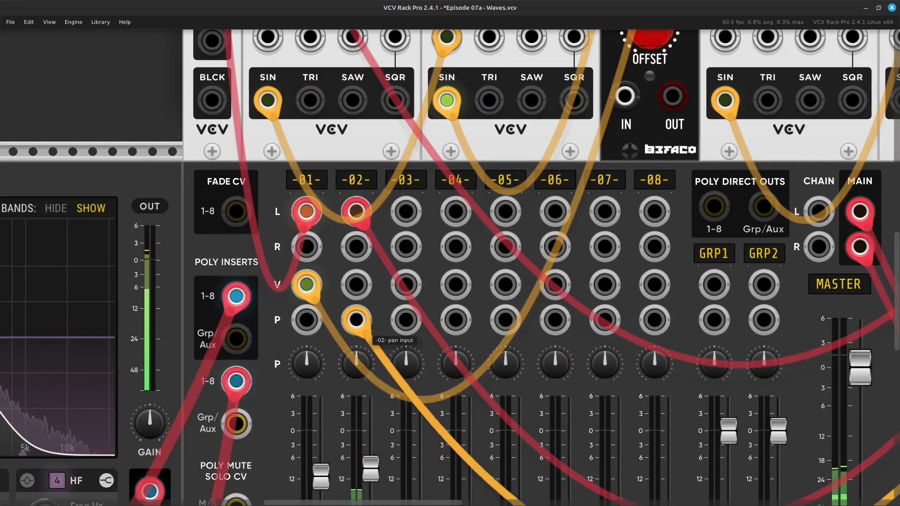
{"action": "left_click", "coordinate": [358, 287]}
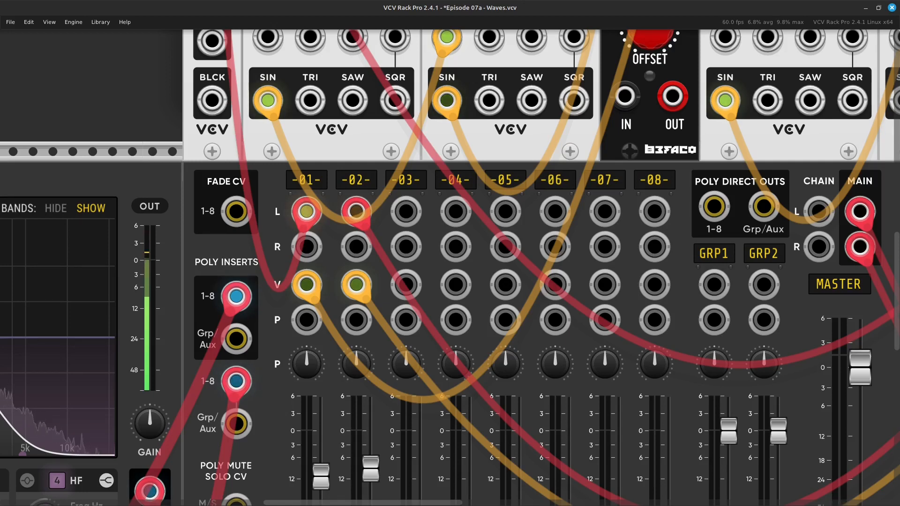
{"action": "scroll", "coordinate": [415, 297], "scroll_direction": "right", "scroll_amount": 5}
{"action": "scroll", "coordinate": [449, 267], "scroll_direction": "up", "scroll_amount": 10}
{"action": "scroll", "coordinate": [450, 267], "scroll_direction": "right", "scroll_amount": 8}
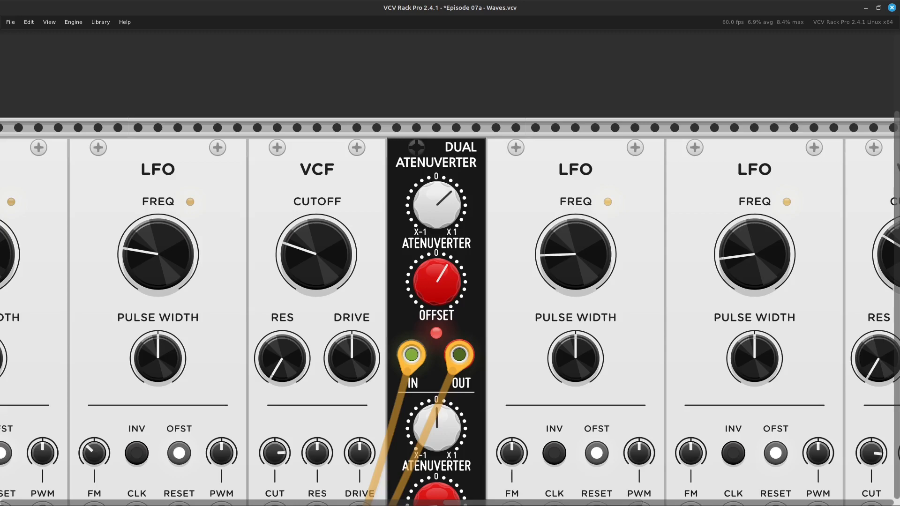
{"action": "scroll", "coordinate": [450, 267], "scroll_direction": "down", "scroll_amount": 5}
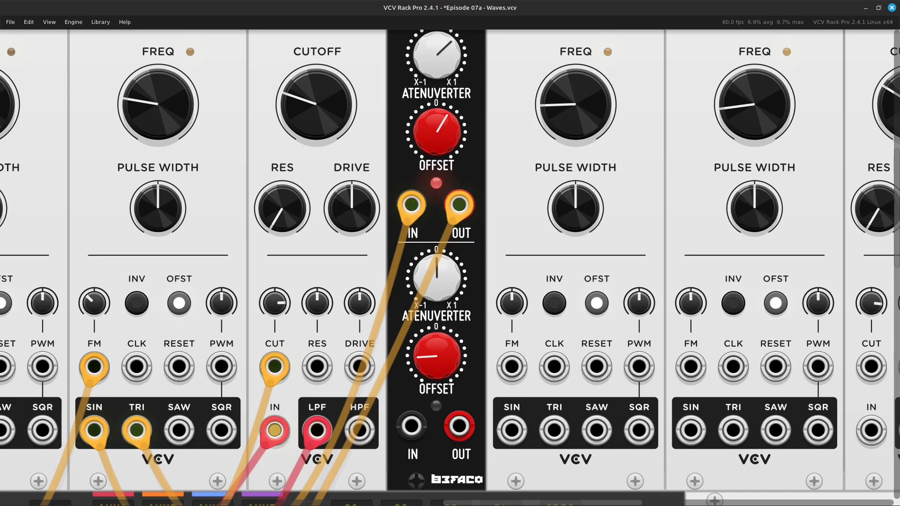
{"action": "scroll", "coordinate": [462, 155], "scroll_direction": "down", "scroll_amount": 5}
{"action": "scroll", "coordinate": [462, 155], "scroll_direction": "left", "scroll_amount": 3}
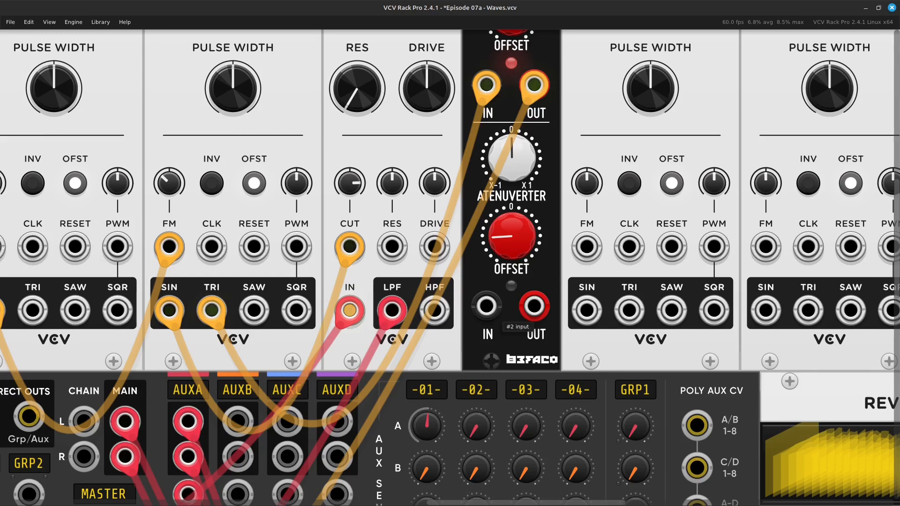
{"action": "right_click", "coordinate": [487, 309]}
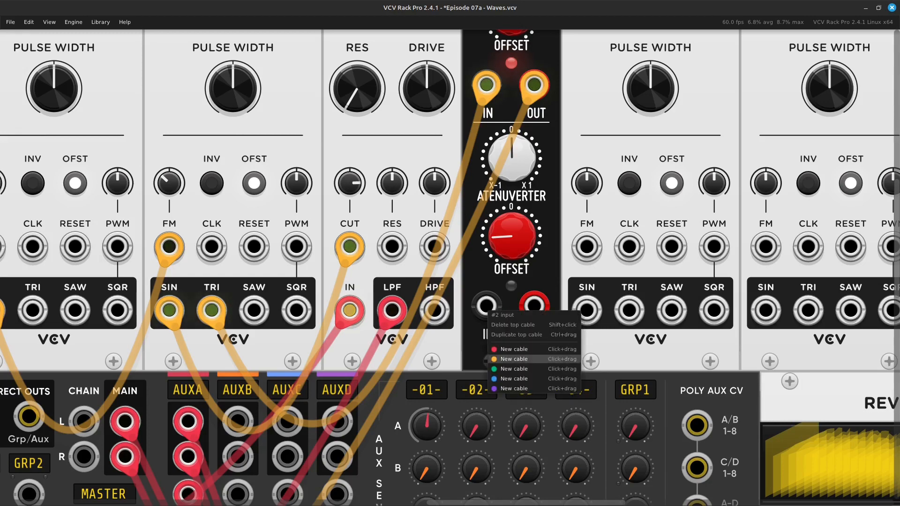
{"action": "left_click_drag", "start_coordinate": [514, 359], "coordinate": [211, 310]}
Patch a yellow cable from the second voice's Dual Atenuverter channel 2 output to the pan input of mixer channel 02
{"action": "scroll", "coordinate": [211, 309], "scroll_direction": "up", "scroll_amount": 3}
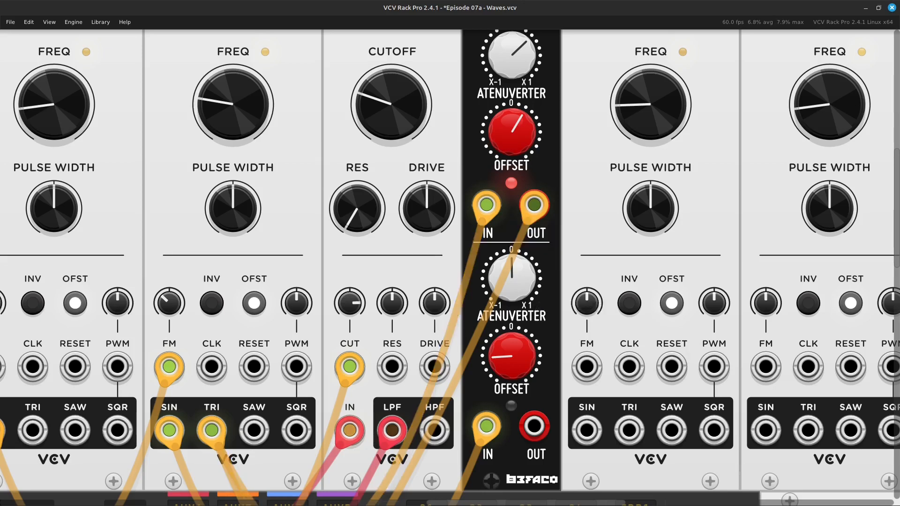
{"action": "mouse_move", "coordinate": [531, 377]}
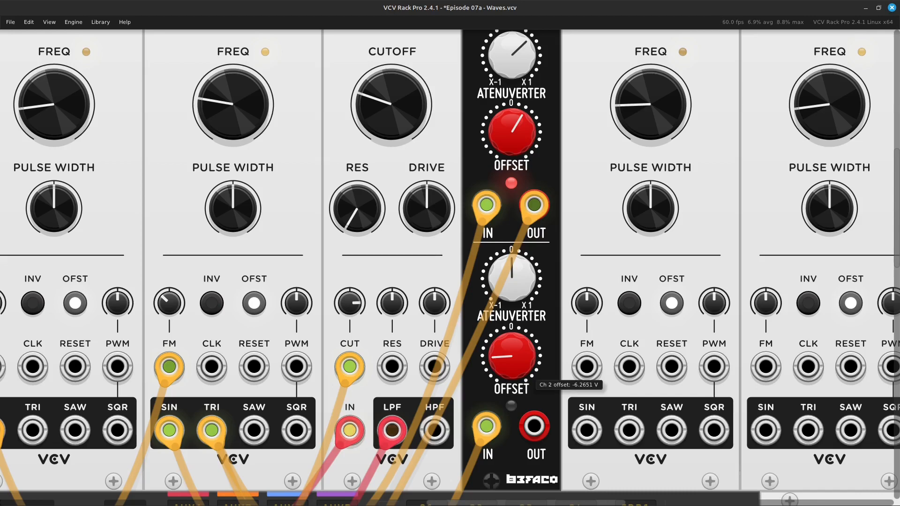
{"action": "scroll", "coordinate": [531, 377], "scroll_direction": "down", "scroll_amount": 3}
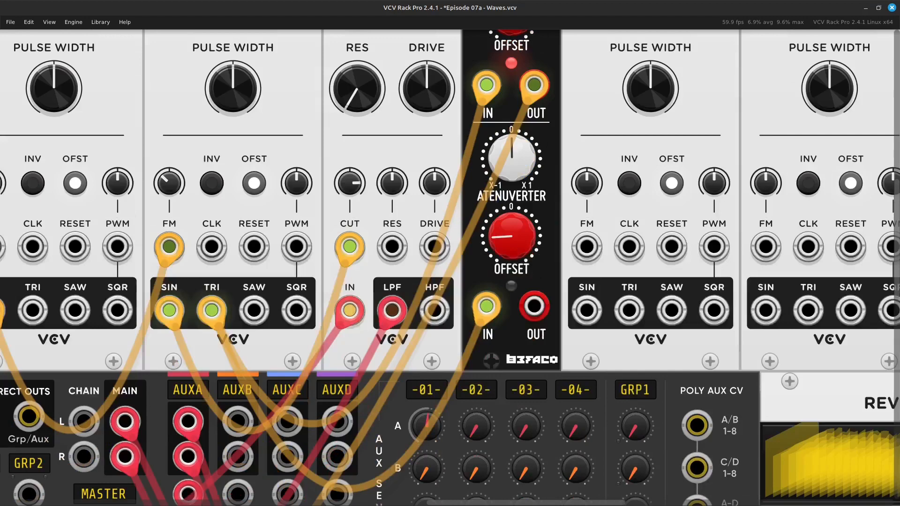
{"action": "scroll", "coordinate": [532, 377], "scroll_direction": "up", "scroll_amount": 2}
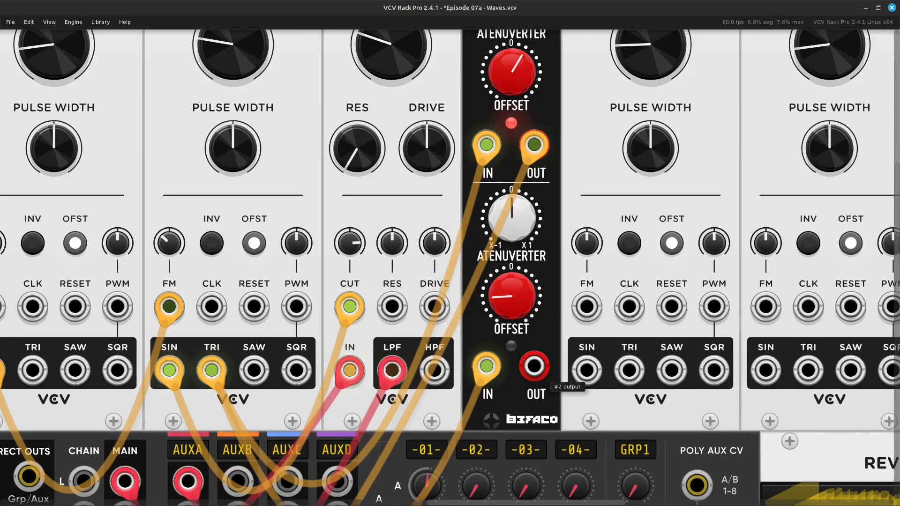
{"action": "scroll", "coordinate": [539, 365], "scroll_direction": "down", "scroll_amount": 1}
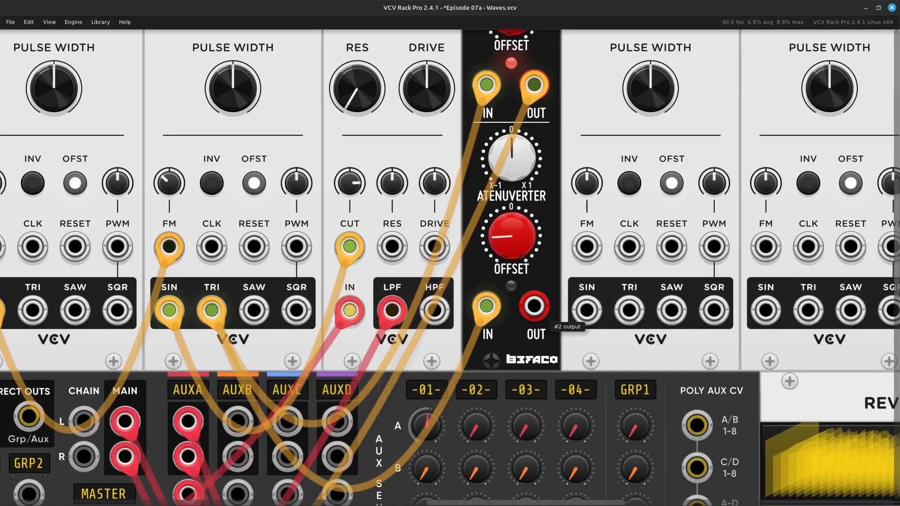
{"action": "right_click", "coordinate": [534, 306]}
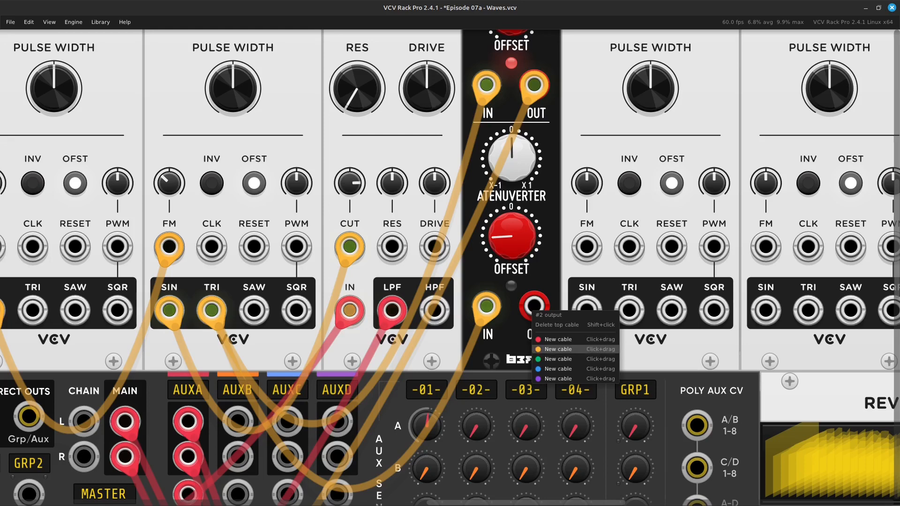
{"action": "left_click", "coordinate": [562, 358]}
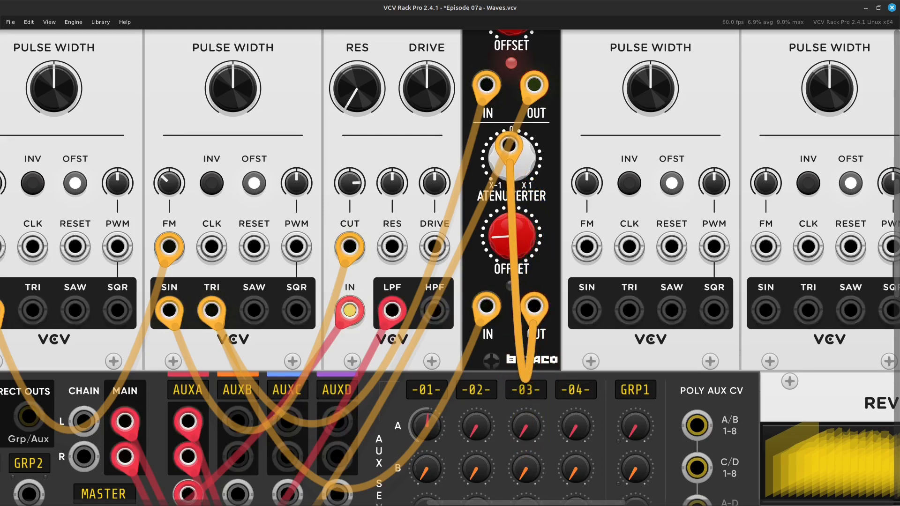
{"action": "left_click_drag", "start_coordinate": [514, 148], "coordinate": [395, 347]}
{"action": "scroll", "coordinate": [450, 381], "scroll_direction": "left", "scroll_amount": 10}
{"action": "scroll", "coordinate": [421, 377], "scroll_direction": "down", "scroll_amount": 11}
{"action": "scroll", "coordinate": [375, 377], "scroll_direction": "left", "scroll_amount": 20}
{"action": "scroll", "coordinate": [397, 357], "scroll_direction": "right", "scroll_amount": 3}
{"action": "scroll", "coordinate": [396, 357], "scroll_direction": "up", "scroll_amount": 3}
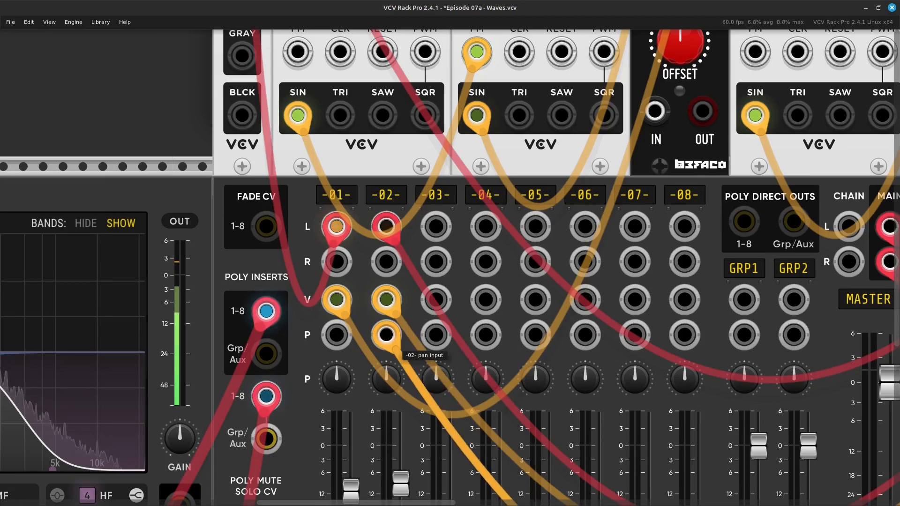
Raise the mixer channel 01 fader to about -5.5 dB and the channel 02 fader to roughly the same level
{"action": "scroll", "coordinate": [387, 370], "scroll_direction": "down", "scroll_amount": 5}
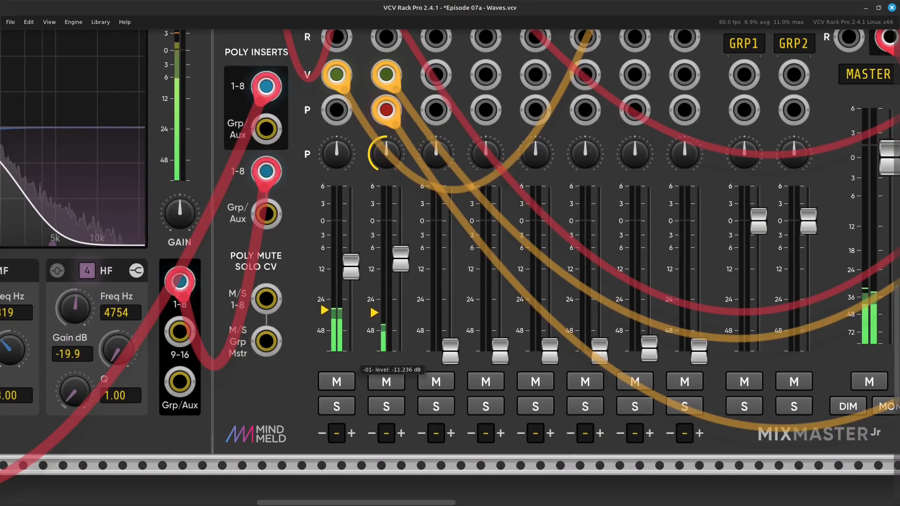
{"action": "left_click_drag", "start_coordinate": [401, 259], "coordinate": [401, 241]}
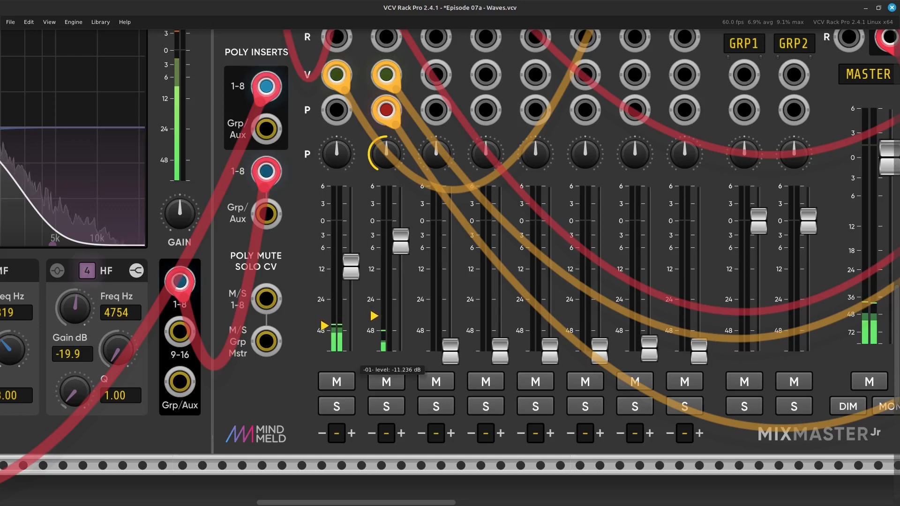
{"action": "left_click_drag", "start_coordinate": [351, 266], "coordinate": [351, 244]}
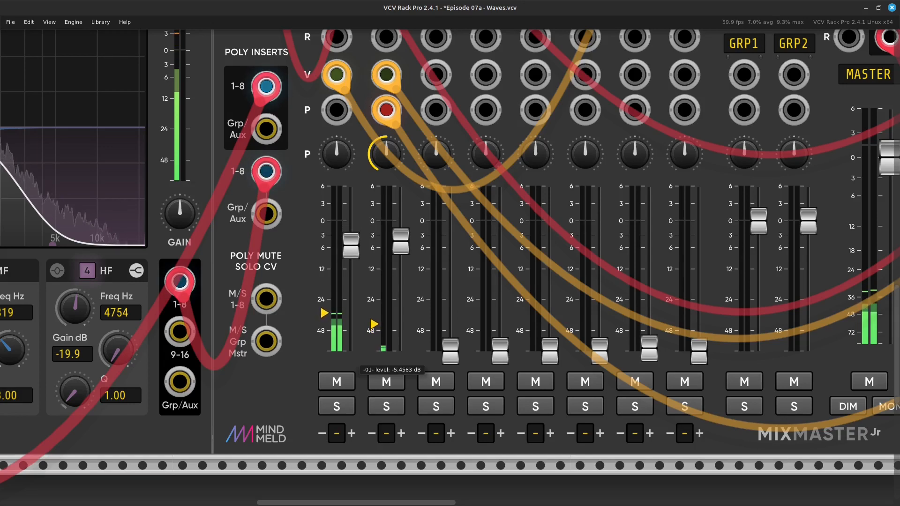
{"action": "left_click_drag", "start_coordinate": [400, 242], "coordinate": [401, 245]}
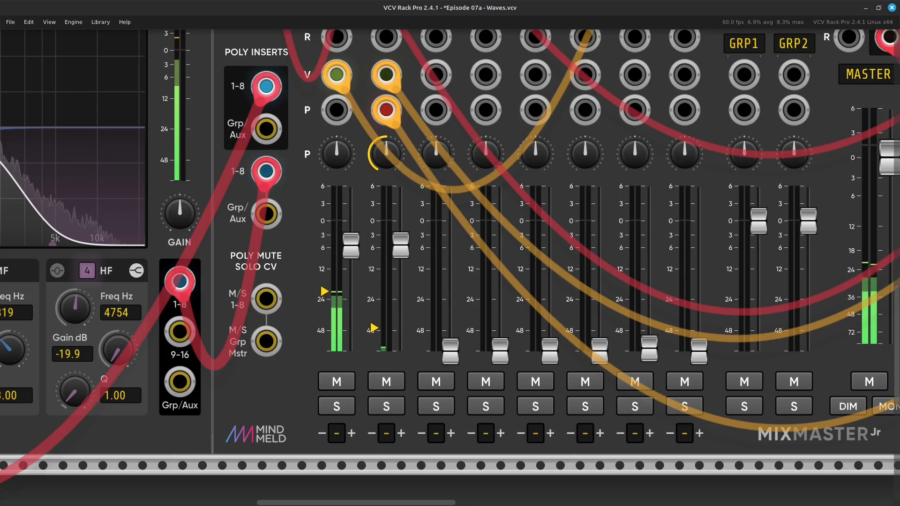
{"action": "key", "text": "Up"}
{"action": "key", "text": "Right"}
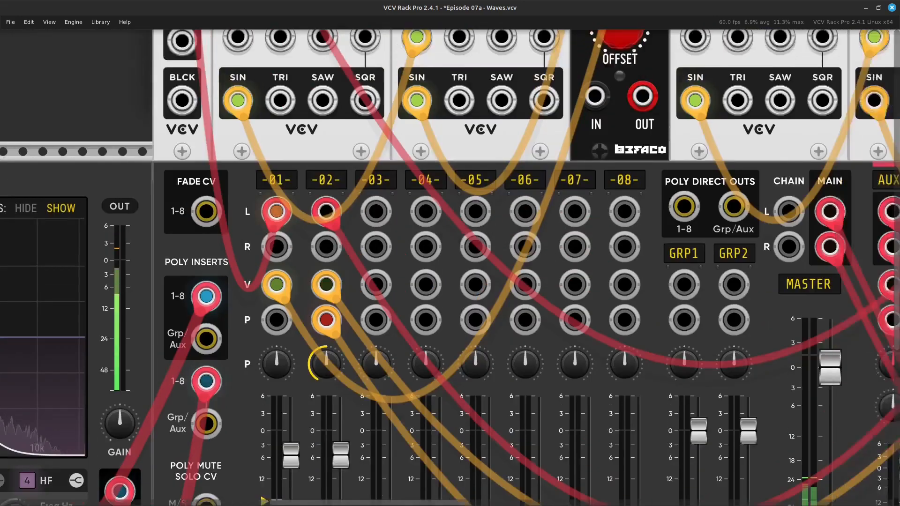
{"action": "key", "text": "Up"}
{"action": "key", "text": "Up"}
{"action": "key", "text": "Down"}
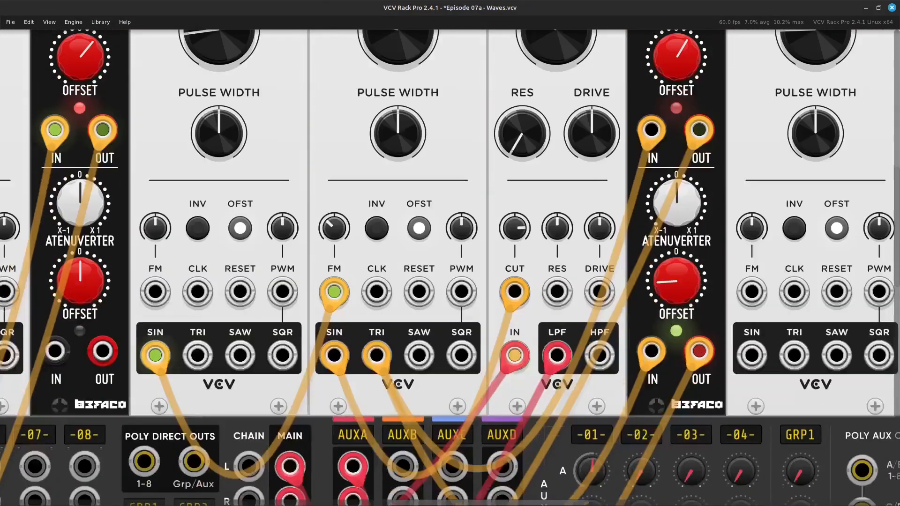
{"action": "key", "text": "Down"}
{"action": "key", "text": "Up"}
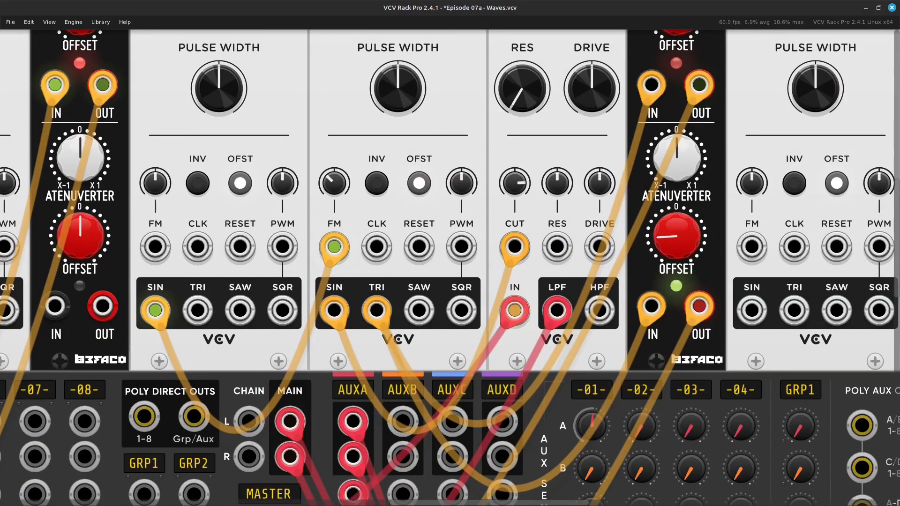
{"action": "key", "text": "Up"}
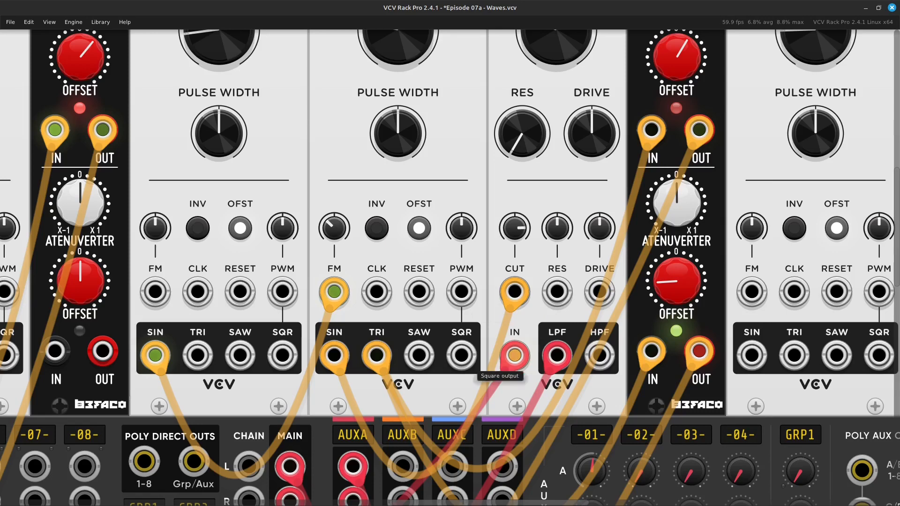
{"action": "left_click_drag", "start_coordinate": [377, 355], "coordinate": [377, 356]}
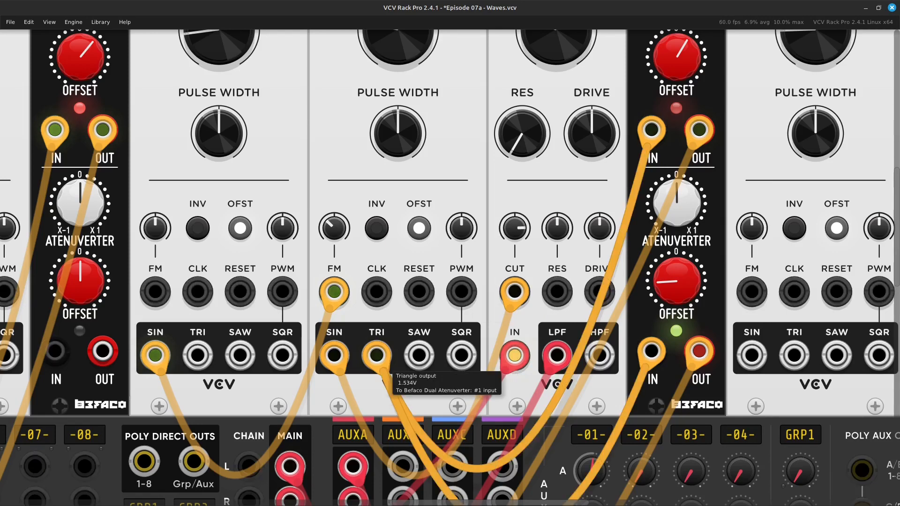
{"action": "key", "text": "Left"}
{"action": "left_click_drag", "start_coordinate": [377, 356], "coordinate": [318, 356]}
Check the second voice's Dual Atenuverter signals and the resulting volume and pan modulation on mixer channel 02
{"action": "key", "text": "Right"}
{"action": "key", "text": "Right"}
{"action": "key", "text": "Up"}
{"action": "key", "text": "Up"}
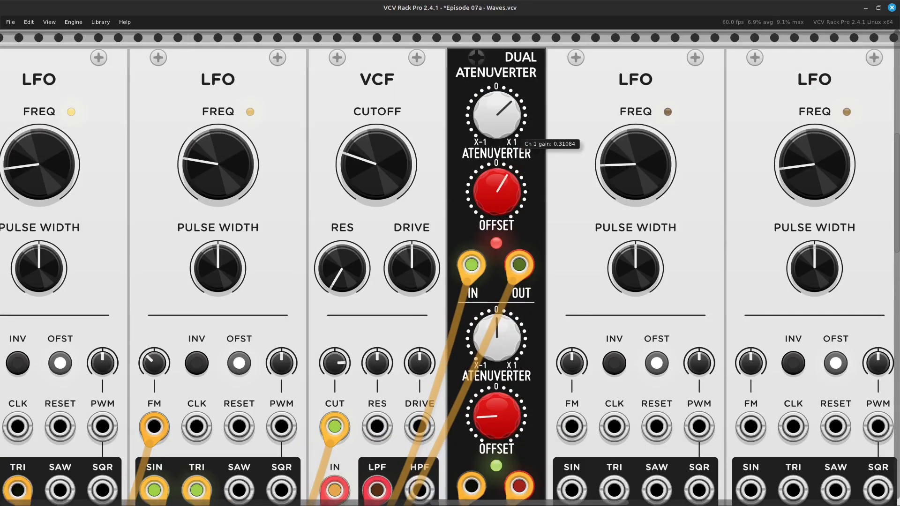
{"action": "key", "text": "Down"}
{"action": "key", "text": "Down"}
{"action": "key", "text": "Down"}
{"action": "key", "text": "Down"}
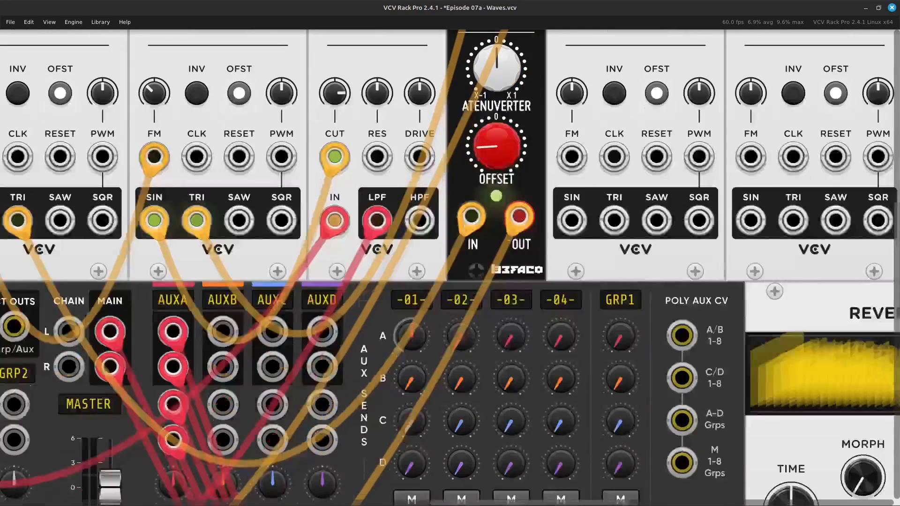
{"action": "key", "text": "Left"}
{"action": "key", "text": "Left"}
{"action": "key", "text": "Left"}
{"action": "key", "text": "Left"}
{"action": "key", "text": "Left"}
{"action": "key", "text": "Left"}
{"action": "key", "text": "Down"}
{"action": "key", "text": "Down"}
{"action": "key", "text": "Left"}
{"action": "key", "text": "Down"}
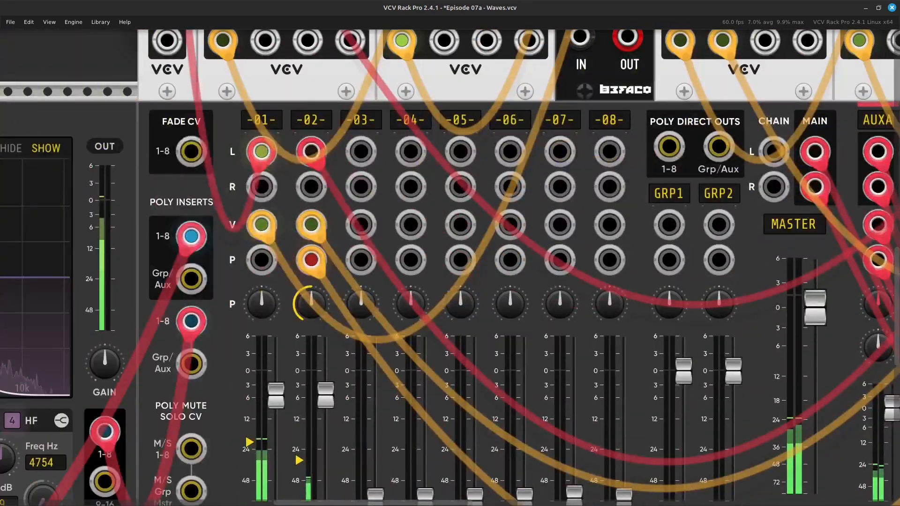
{"action": "key", "text": "Left"}
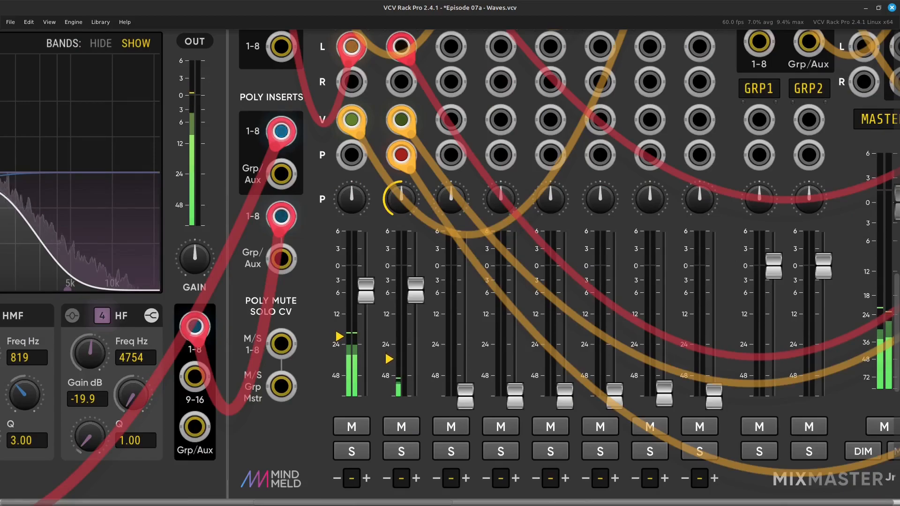
{"action": "key", "text": "Up"}
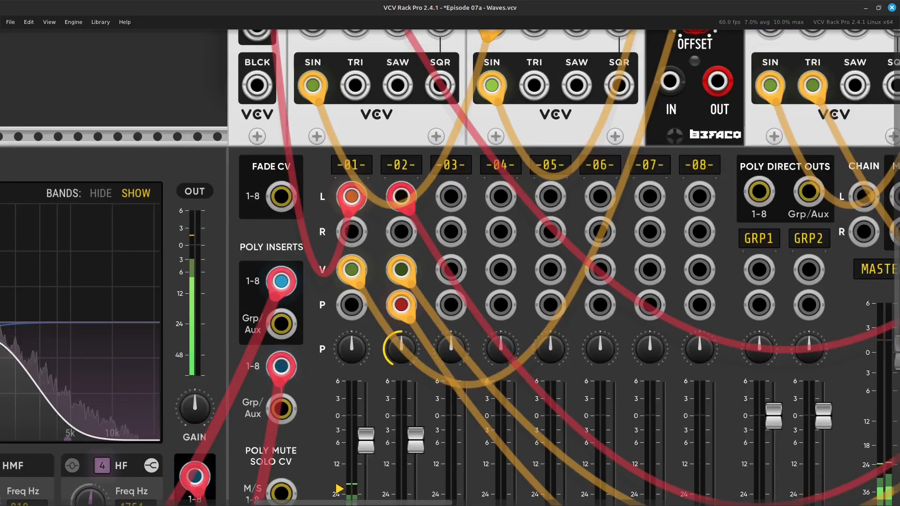
Compare the channel 2 gain and offset settings of the second and third voices' Dual Atenuverters
{"action": "key", "text": "Right"}
{"action": "key", "text": "Up"}
{"action": "key", "text": "Right"}
{"action": "key", "text": "Up"}
{"action": "key", "text": "Right"}
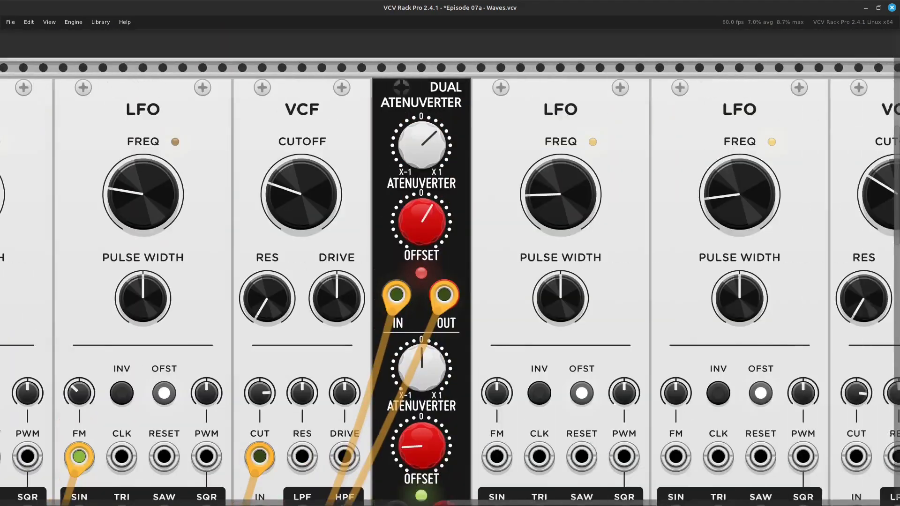
{"action": "key", "text": "Down"}
{"action": "key", "text": "Right"}
{"action": "key", "text": "Down"}
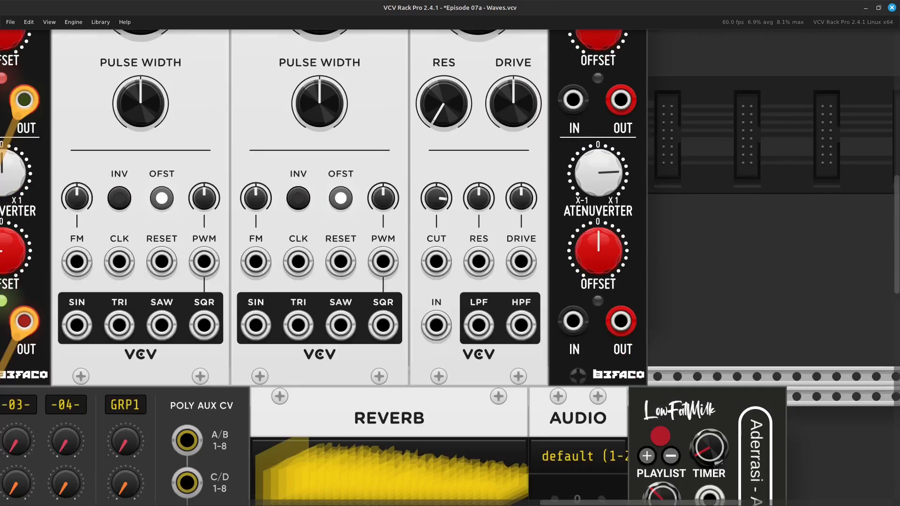
{"action": "key", "text": "Right"}
{"action": "key", "text": "Up"}
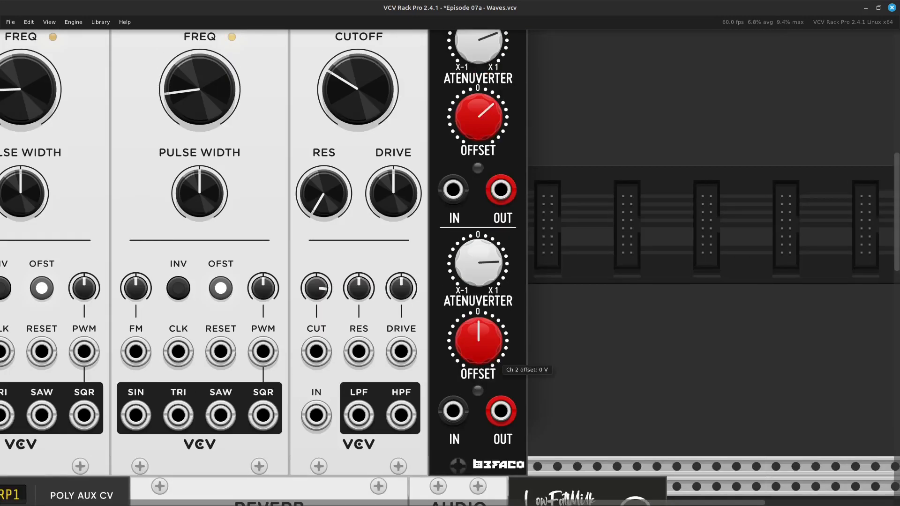
{"action": "mouse_move", "coordinate": [478, 263]}
{"action": "key", "text": "Left"}
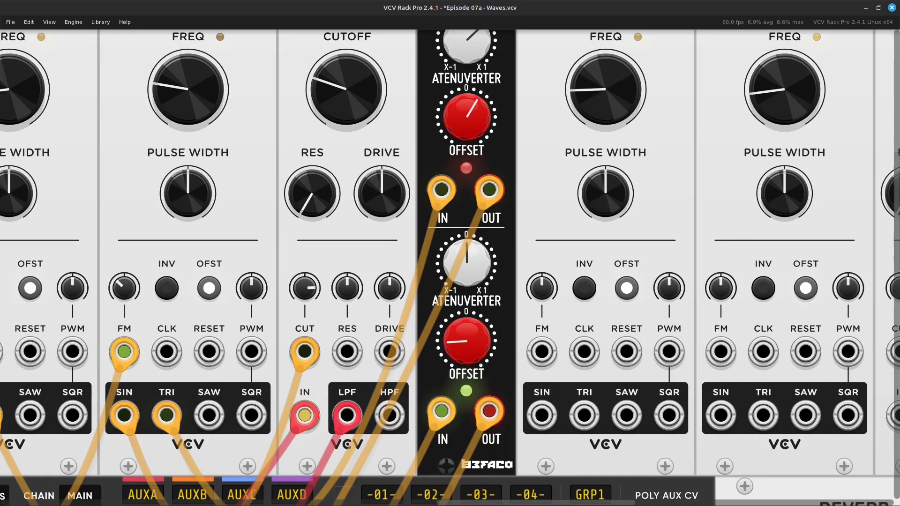
{"action": "mouse_move", "coordinate": [483, 358]}
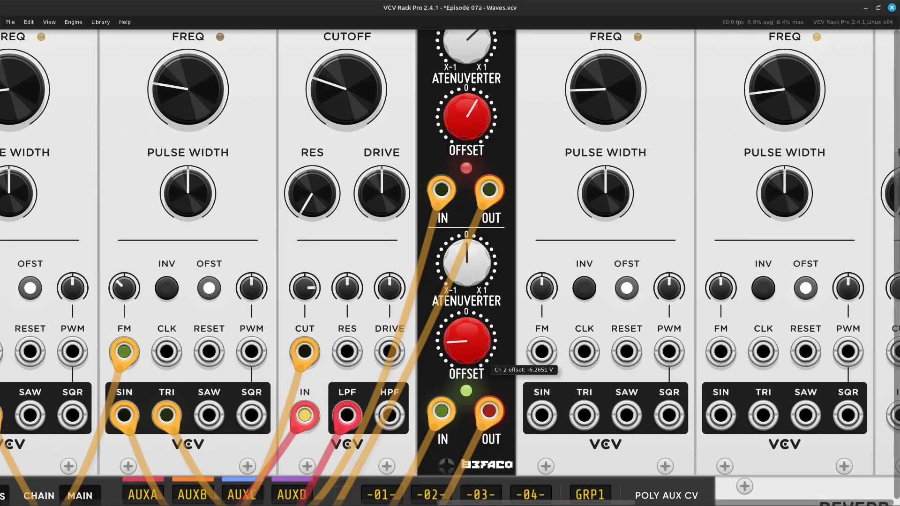
{"action": "right_click", "coordinate": [459, 345]}
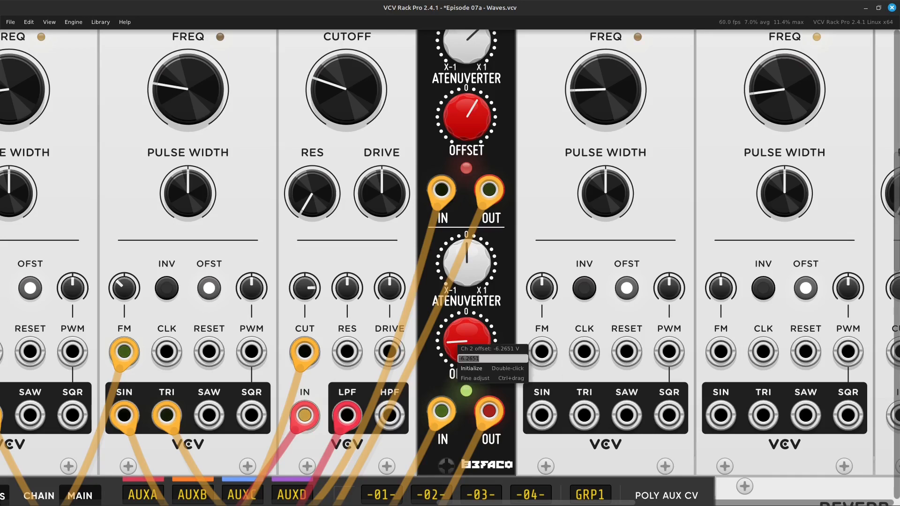
{"action": "key", "text": "Escape"}
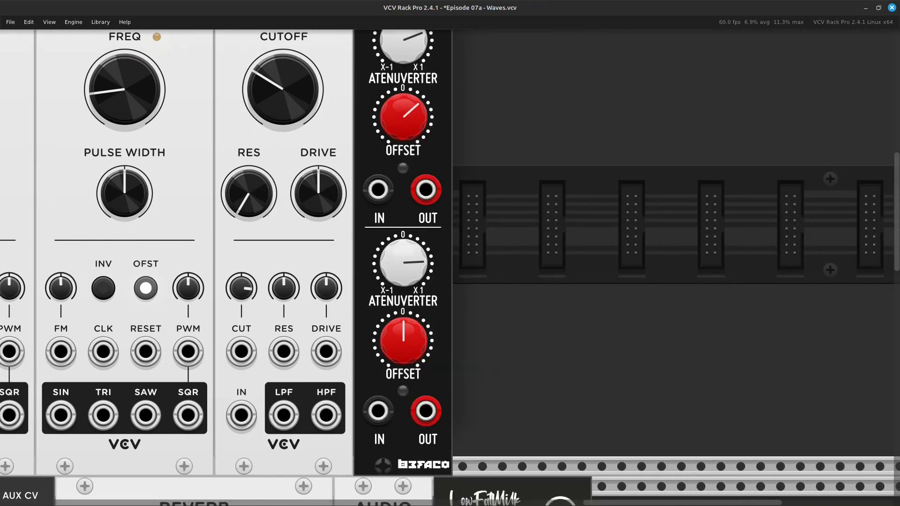
{"action": "mouse_move", "coordinate": [403, 263]}
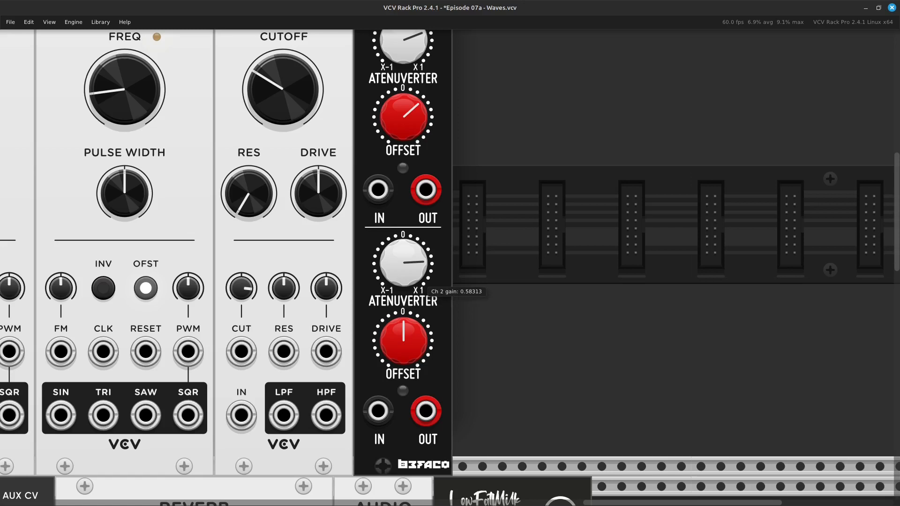
{"action": "mouse_move", "coordinate": [403, 341]}
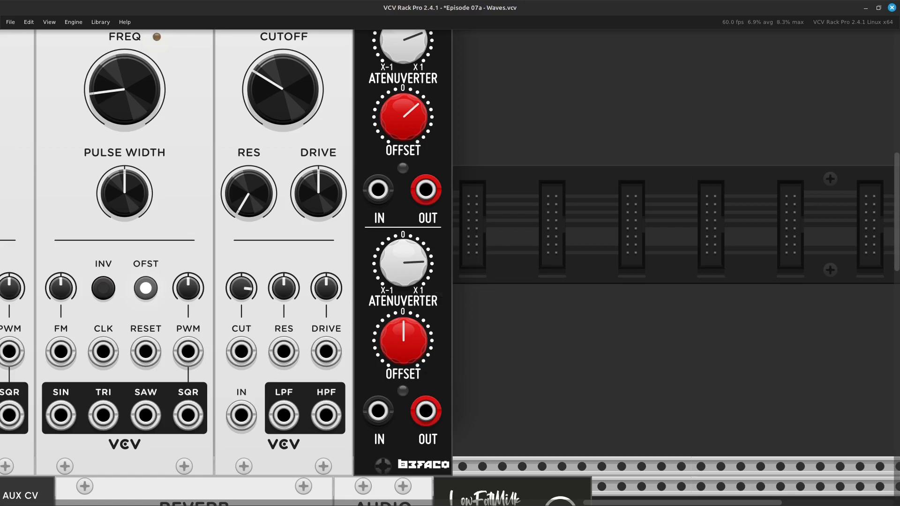
Patch a yellow cable from the third voice's first LFO sine output to its second LFO's FM input, with frequency modulation about -28.4%
{"action": "key", "text": "Left"}
{"action": "key", "text": "Down"}
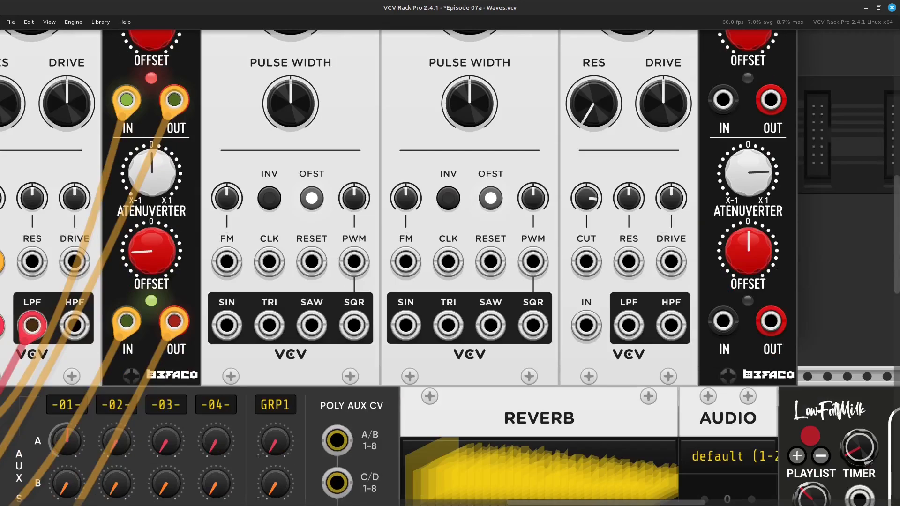
{"action": "right_click", "coordinate": [227, 324]}
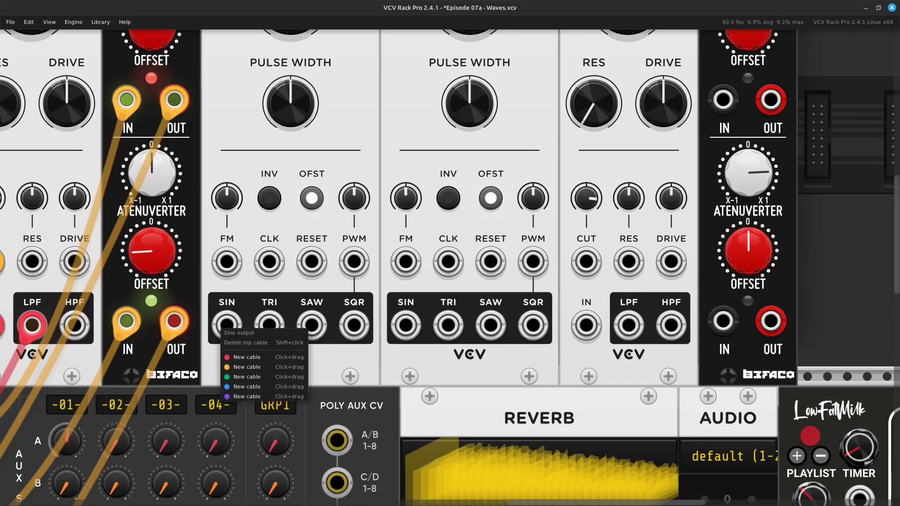
{"action": "left_click", "coordinate": [255, 370]}
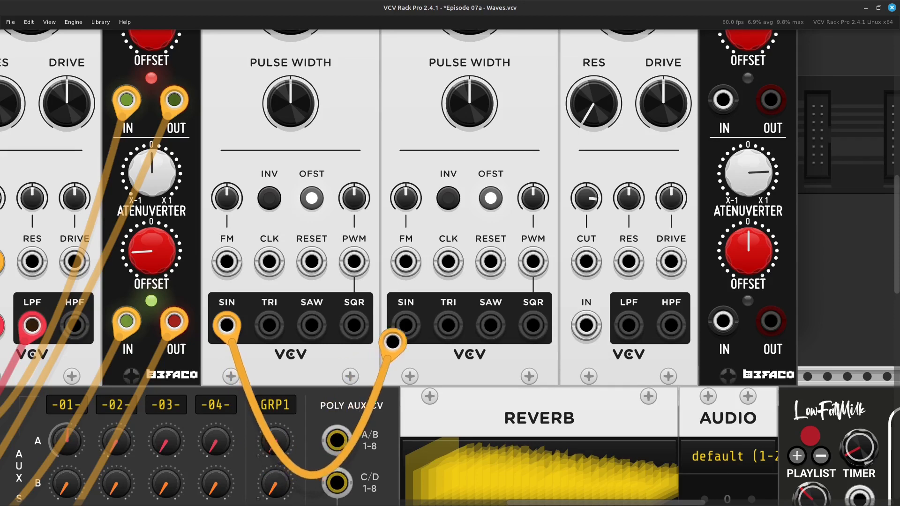
{"action": "left_click", "coordinate": [406, 261]}
{"action": "left_click_drag", "start_coordinate": [405, 197], "coordinate": [406, 217]}
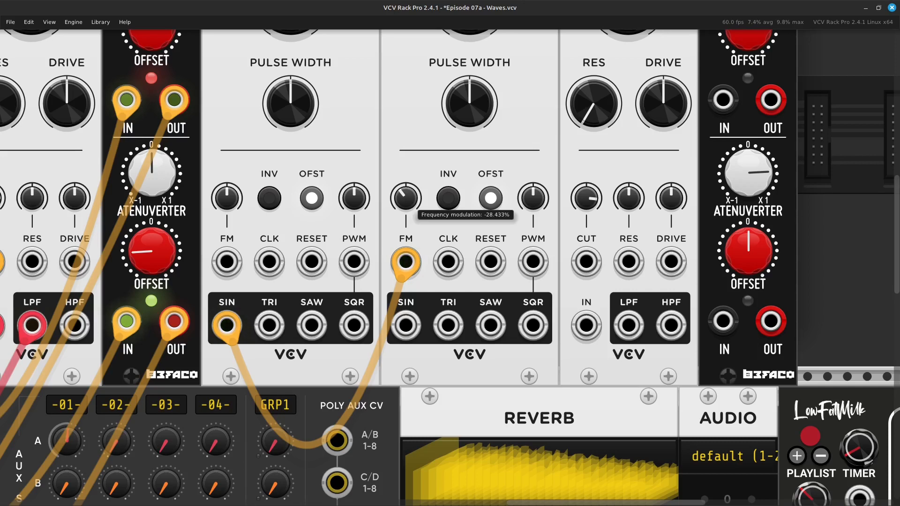
{"action": "left_click_drag", "start_coordinate": [406, 198], "coordinate": [406, 200]}
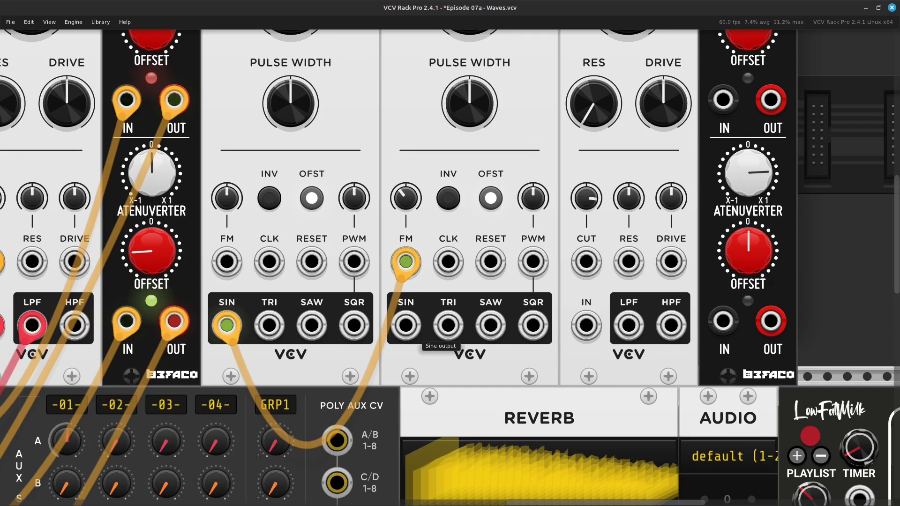
{"action": "right_click", "coordinate": [402, 324]}
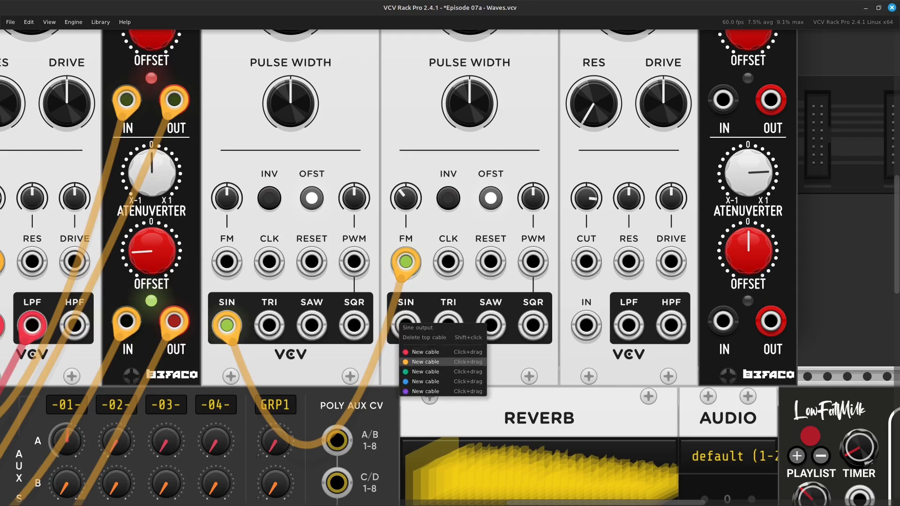
{"action": "left_click_drag", "start_coordinate": [424, 362], "coordinate": [374, 442]}
{"action": "key", "text": "Right"}
{"action": "key", "text": "Up"}
{"action": "left_click_drag", "start_coordinate": [369, 440], "coordinate": [557, 174]}
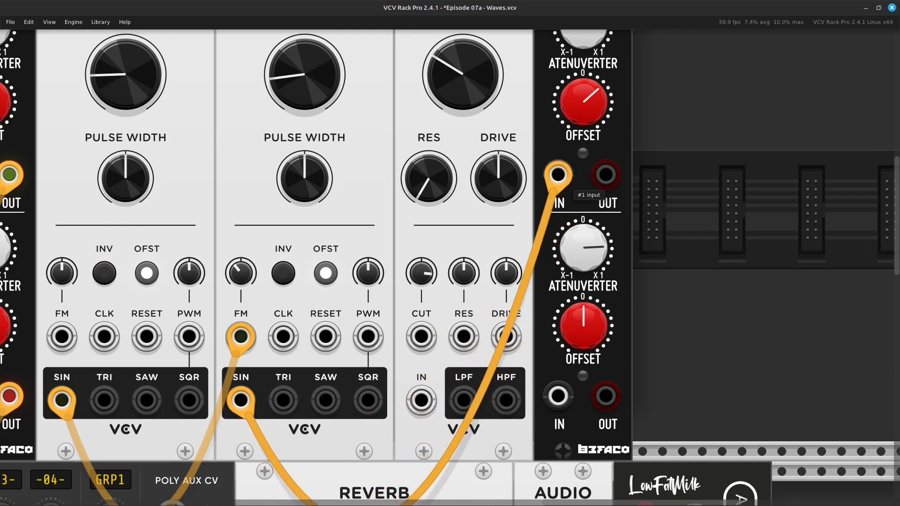
Patch a red cable from the noise module to the third voice's VCF audio input
{"action": "scroll", "coordinate": [450, 224], "scroll_direction": "down", "scroll_amount": 5}
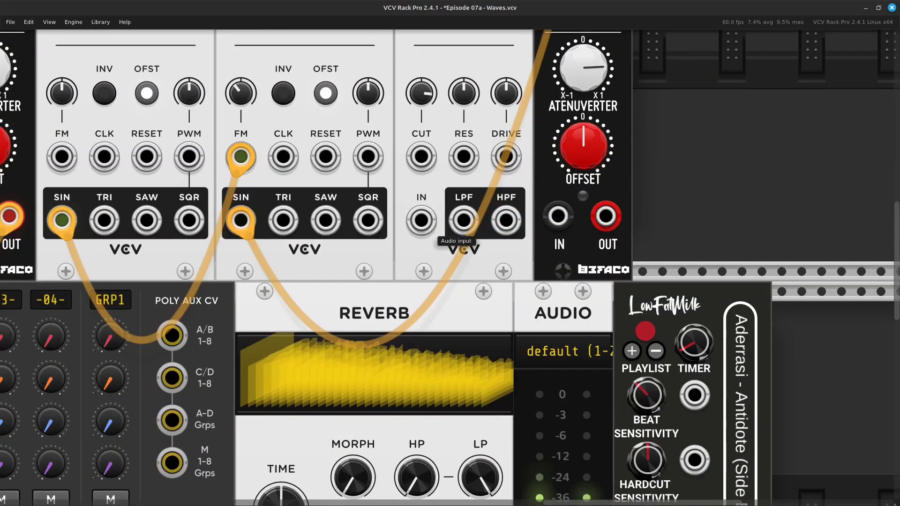
{"action": "right_click", "coordinate": [424, 226]}
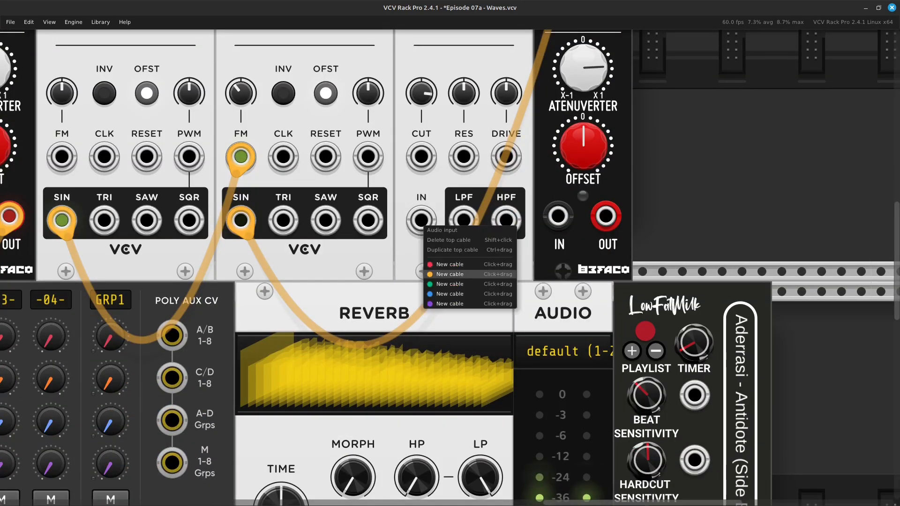
{"action": "left_click_drag", "start_coordinate": [450, 264], "coordinate": [392, 283]}
{"action": "scroll", "coordinate": [392, 283], "scroll_direction": "right", "scroll_amount": 15}
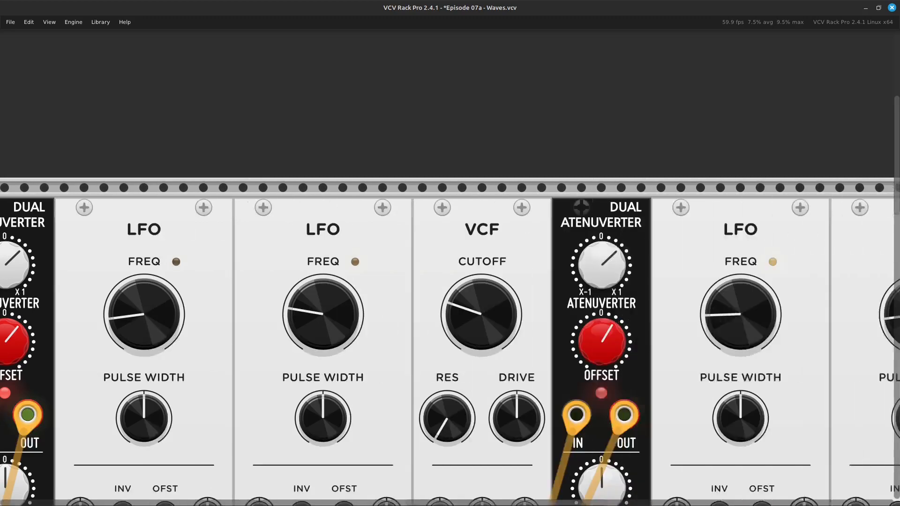
{"action": "scroll", "coordinate": [479, 296], "scroll_direction": "down", "scroll_amount": 10}
{"action": "scroll", "coordinate": [479, 296], "scroll_direction": "left", "scroll_amount": 5}
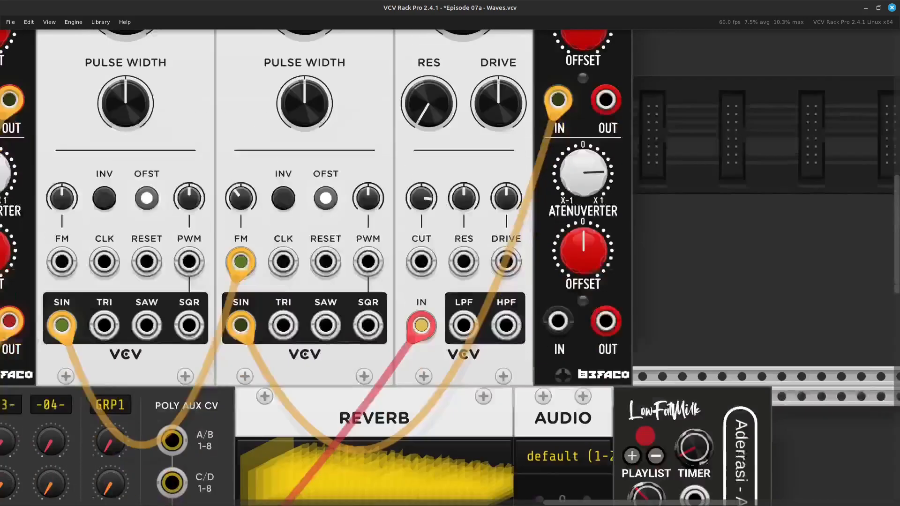
{"action": "right_click", "coordinate": [459, 285]}
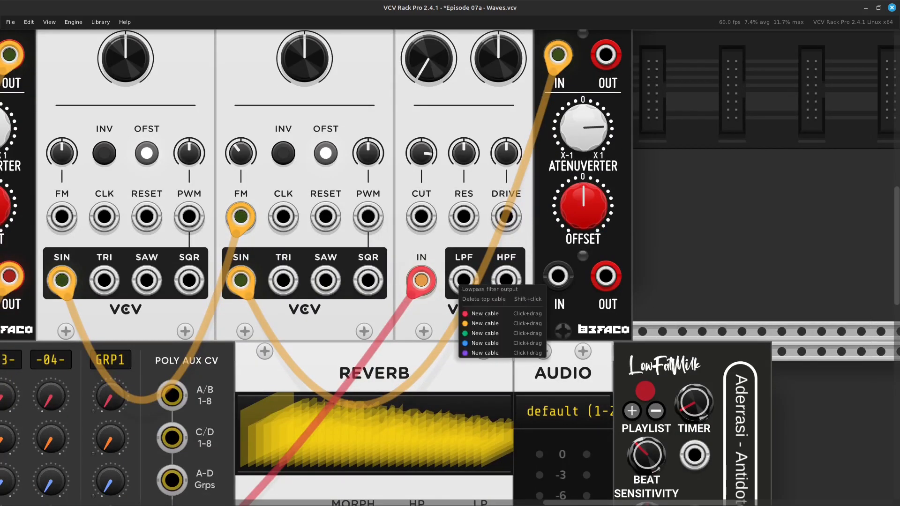
{"action": "scroll", "coordinate": [482, 313], "scroll_direction": "left", "scroll_amount": 3}
{"action": "scroll", "coordinate": [483, 314], "scroll_direction": "left", "scroll_amount": 12}
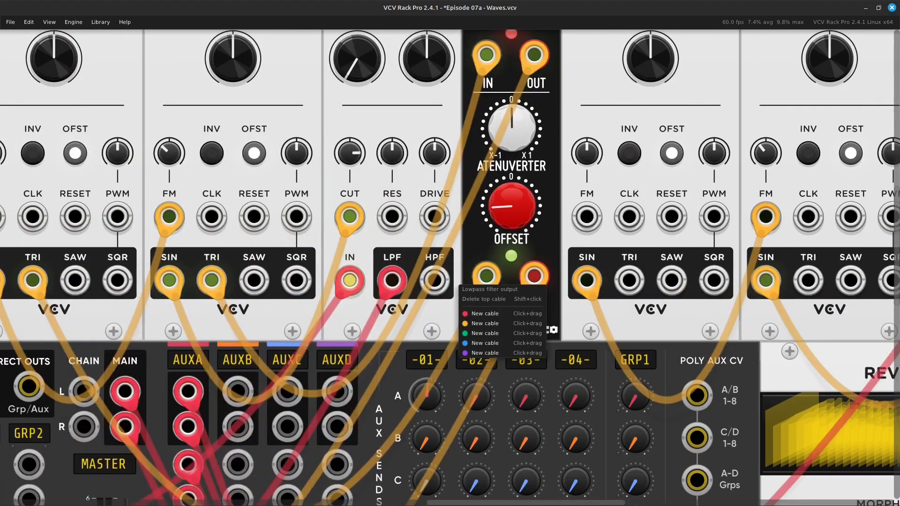
{"action": "key", "text": "Escape"}
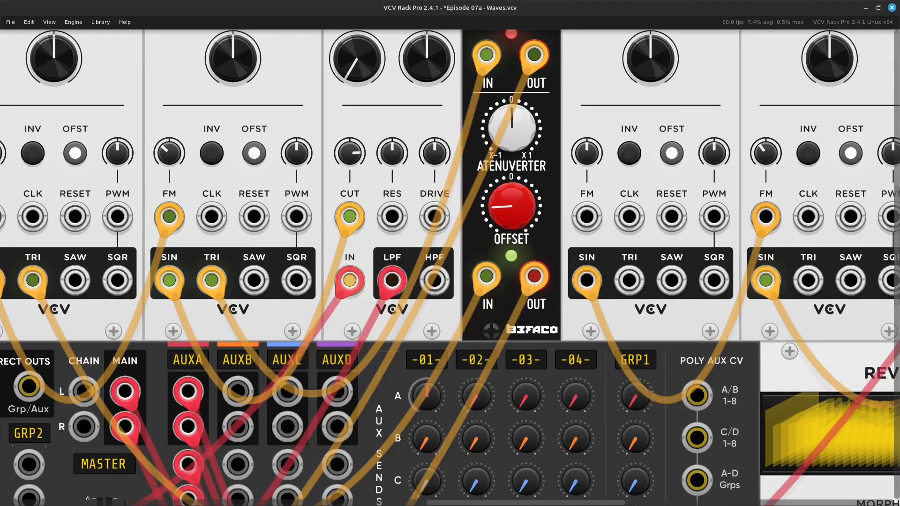
Check how the first two voices are patched into the audio, level and pan inputs of mixer channels 01 and 02
{"action": "scroll", "coordinate": [483, 313], "scroll_direction": "down", "scroll_amount": 13}
{"action": "scroll", "coordinate": [483, 314], "scroll_direction": "left", "scroll_amount": 8}
{"action": "scroll", "coordinate": [449, 268], "scroll_direction": "left", "scroll_amount": 9}
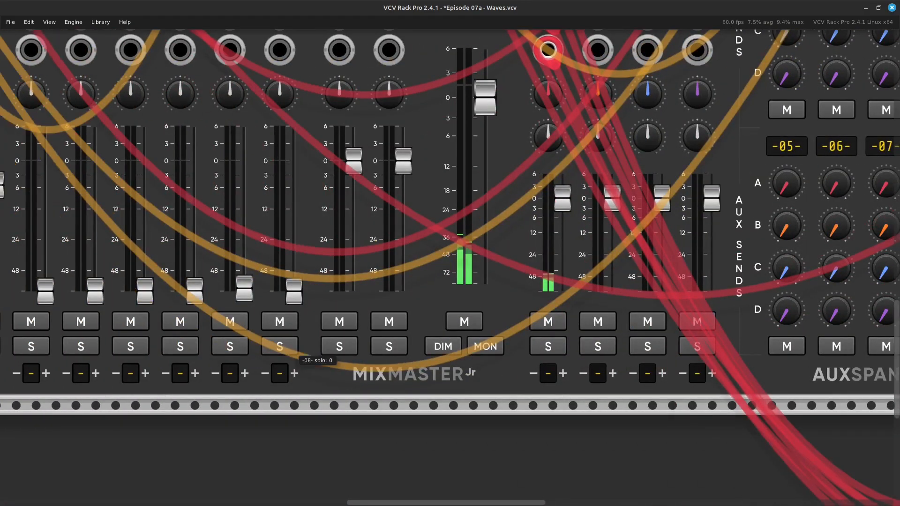
{"action": "scroll", "coordinate": [450, 267], "scroll_direction": "up", "scroll_amount": 4}
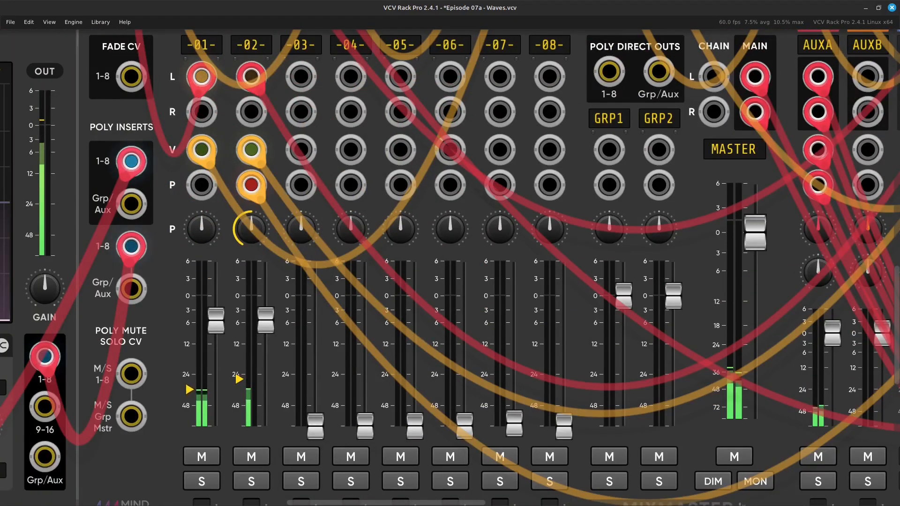
{"action": "scroll", "coordinate": [449, 267], "scroll_direction": "right", "scroll_amount": 20}
{"action": "scroll", "coordinate": [449, 267], "scroll_direction": "up", "scroll_amount": 7}
{"action": "scroll", "coordinate": [450, 268], "scroll_direction": "right", "scroll_amount": 6}
{"action": "scroll", "coordinate": [450, 268], "scroll_direction": "up", "scroll_amount": 6}
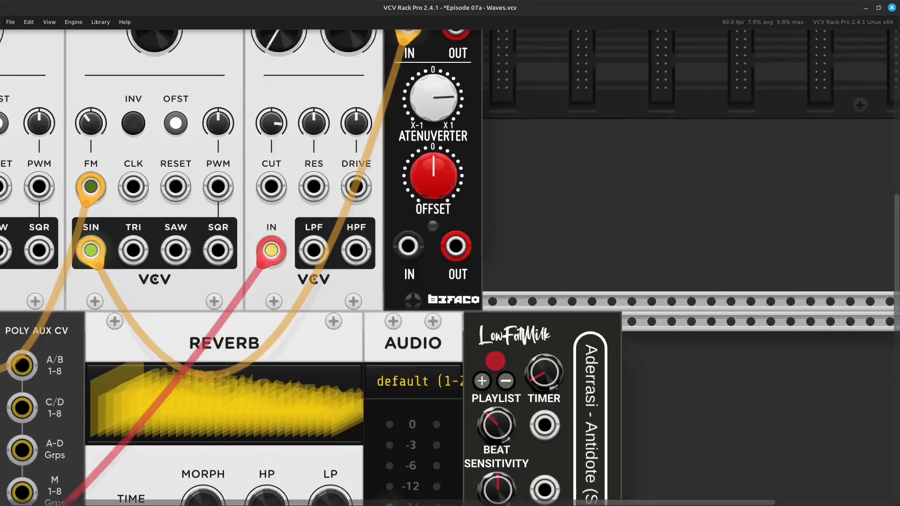
Patch a red cable from the third voice's VCF lowpass output to the left input of mixer channel 03
{"action": "scroll", "coordinate": [449, 268], "scroll_direction": "down", "scroll_amount": 3}
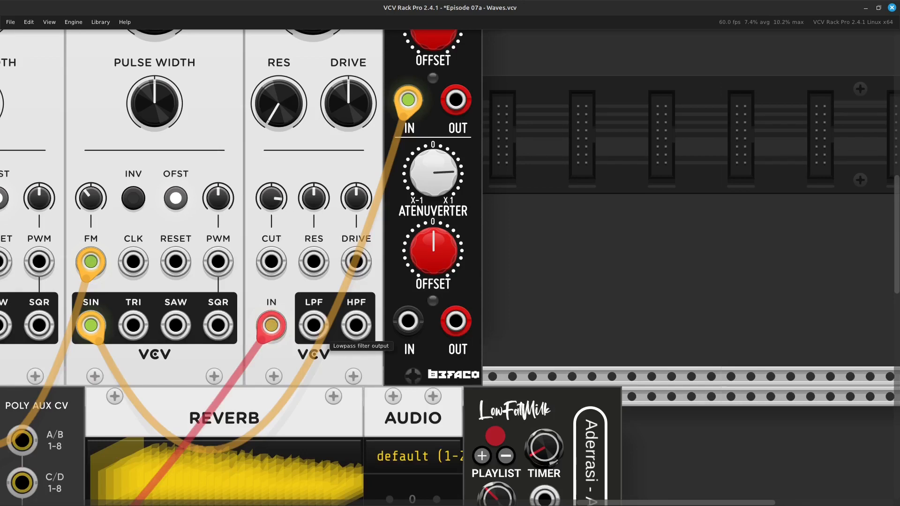
{"action": "right_click", "coordinate": [314, 333]}
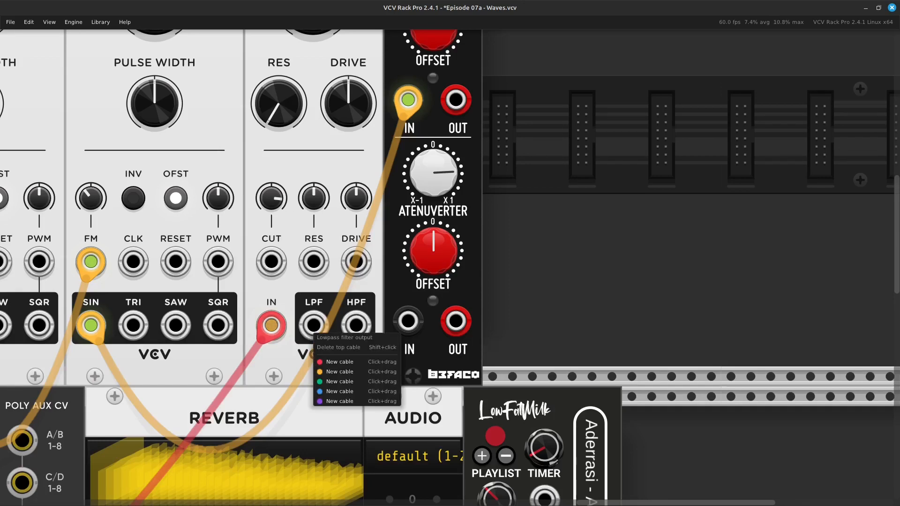
{"action": "left_click_drag", "start_coordinate": [340, 361], "coordinate": [422, 211]}
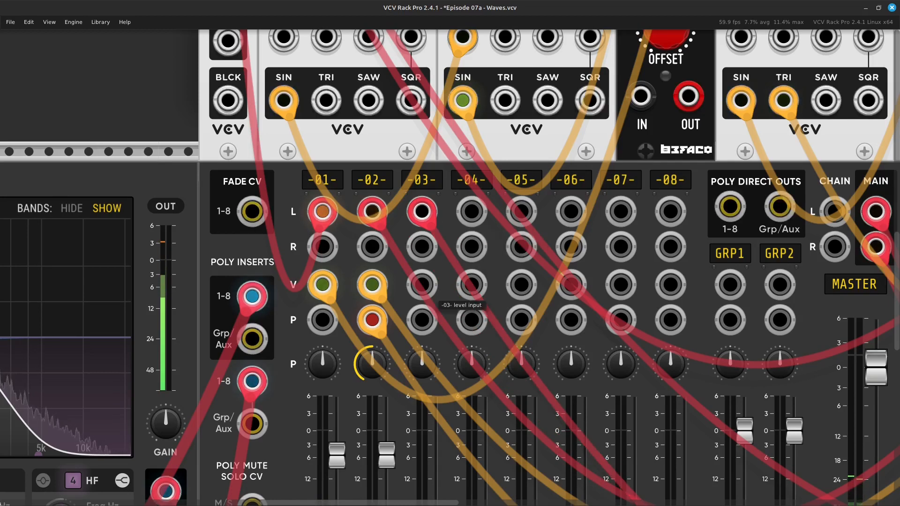
Patch a yellow cable between mixer channel 03's level input and the third voice's Dual Atenuverter channel 1 output
{"action": "right_click", "coordinate": [421, 288]}
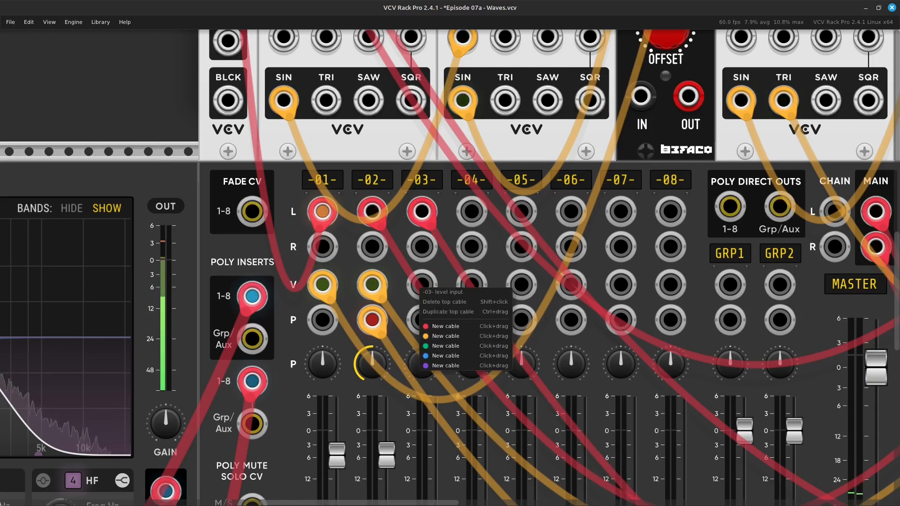
{"action": "left_click_drag", "start_coordinate": [434, 336], "coordinate": [441, 294]}
{"action": "scroll", "coordinate": [525, 396], "scroll_direction": "right", "scroll_amount": 6}
{"action": "scroll", "coordinate": [631, 322], "scroll_direction": "right", "scroll_amount": 20}
{"action": "scroll", "coordinate": [652, 325], "scroll_direction": "up", "scroll_amount": 13}
{"action": "scroll", "coordinate": [627, 297], "scroll_direction": "right", "scroll_amount": 14}
{"action": "scroll", "coordinate": [618, 294], "scroll_direction": "up", "scroll_amount": 4}
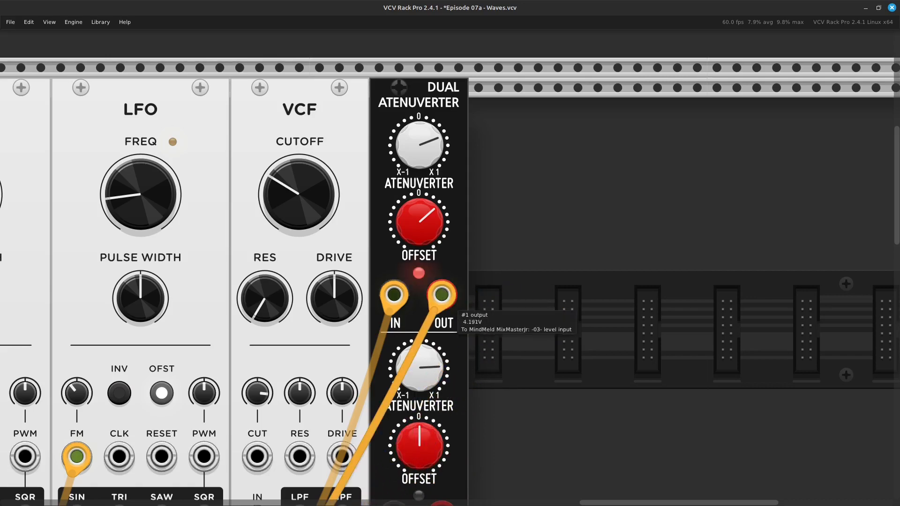
{"action": "scroll", "coordinate": [442, 294], "scroll_direction": "down", "scroll_amount": 12}
{"action": "scroll", "coordinate": [441, 295], "scroll_direction": "left", "scroll_amount": 6}
{"action": "scroll", "coordinate": [442, 294], "scroll_direction": "up", "scroll_amount": 3}
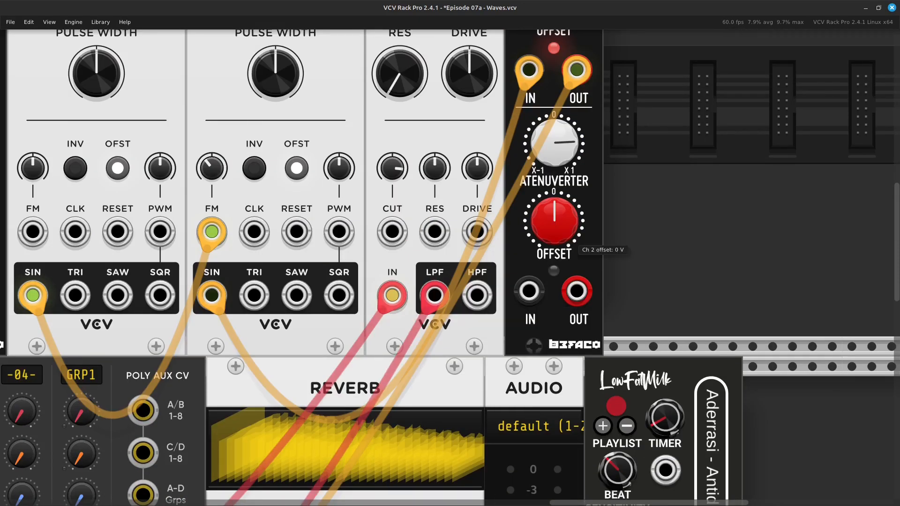
{"action": "scroll", "coordinate": [442, 294], "scroll_direction": "left", "scroll_amount": 10}
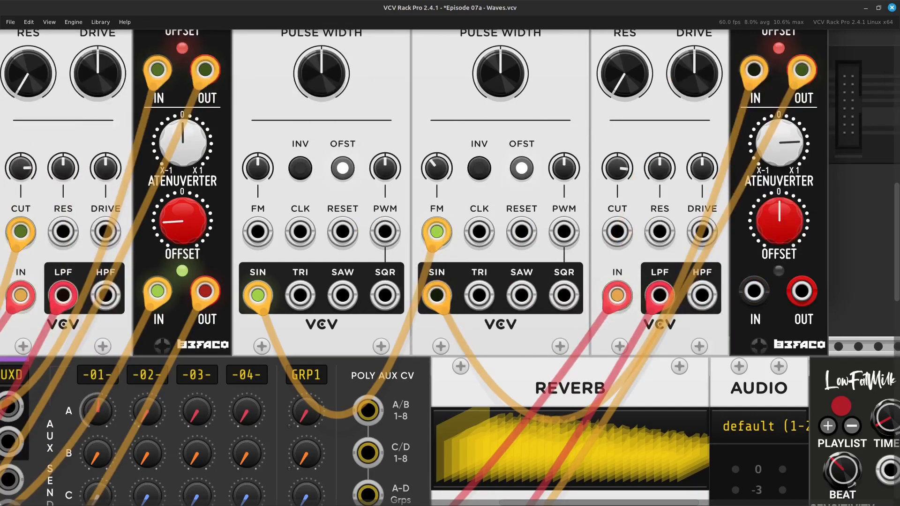
{"action": "right_click", "coordinate": [298, 297]}
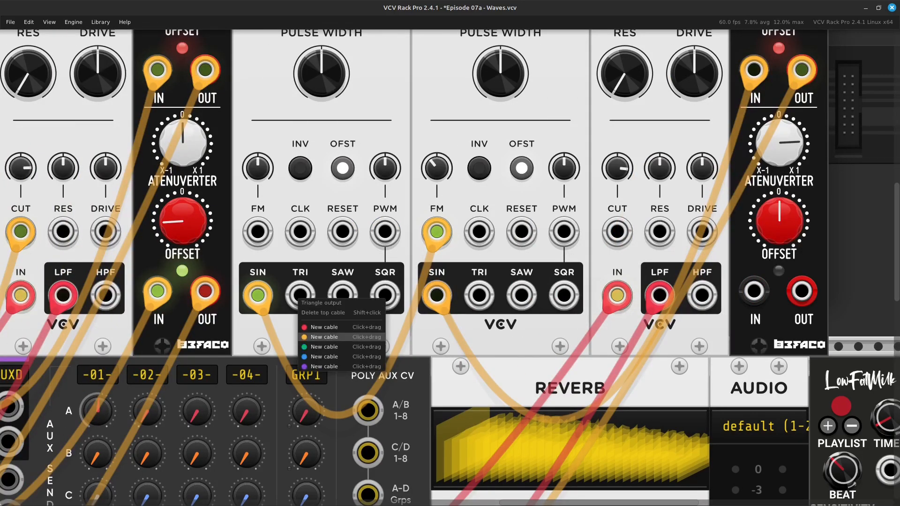
{"action": "scroll", "coordinate": [450, 267], "scroll_direction": "right", "scroll_amount": 7}
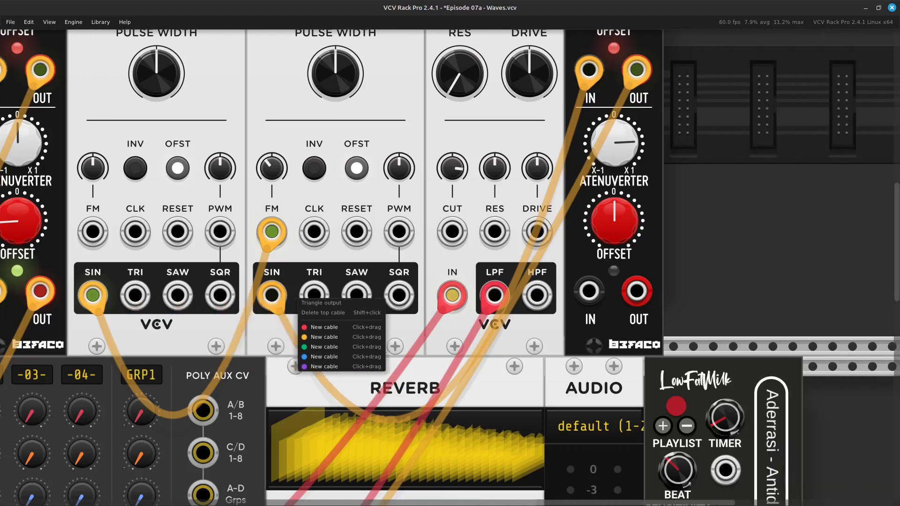
{"action": "scroll", "coordinate": [449, 267], "scroll_direction": "up", "scroll_amount": 7}
{"action": "key", "text": "Escape"}
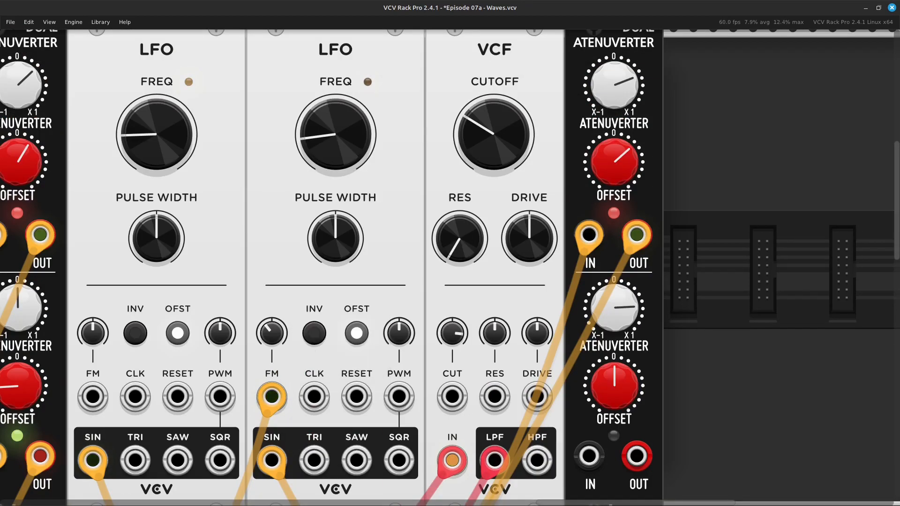
Patch a yellow cable between the third voice's VCF cutoff frequency input and the sine output of its second LFO
{"action": "mouse_move", "coordinate": [591, 242]}
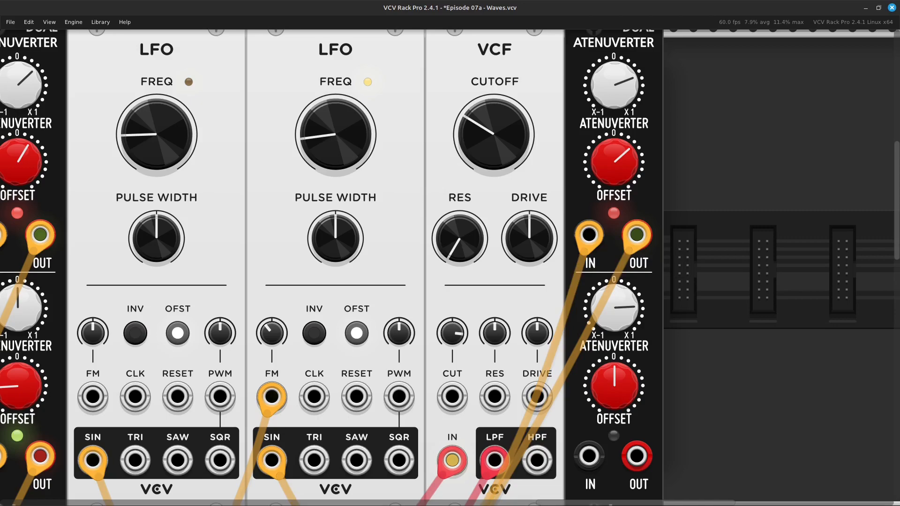
{"action": "scroll", "coordinate": [450, 267], "scroll_direction": "down", "scroll_amount": 4}
{"action": "scroll", "coordinate": [450, 267], "scroll_direction": "up", "scroll_amount": 3}
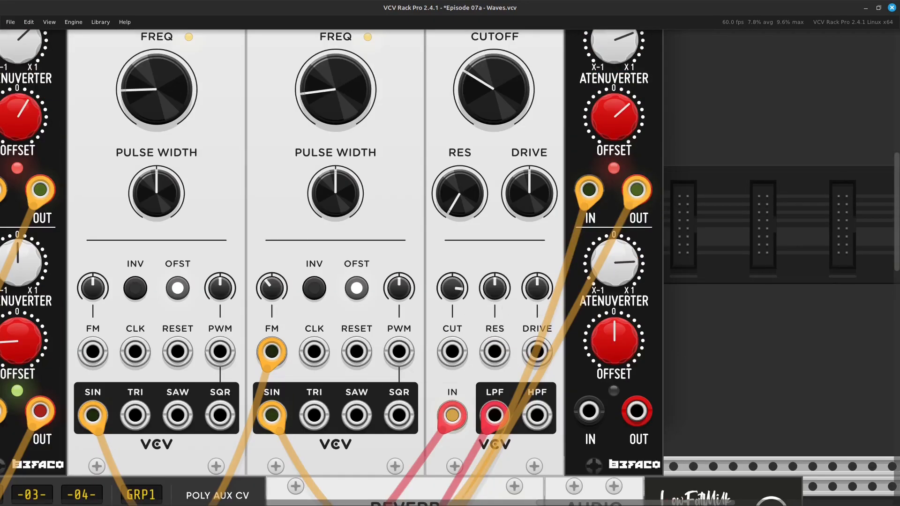
{"action": "right_click", "coordinate": [457, 342]}
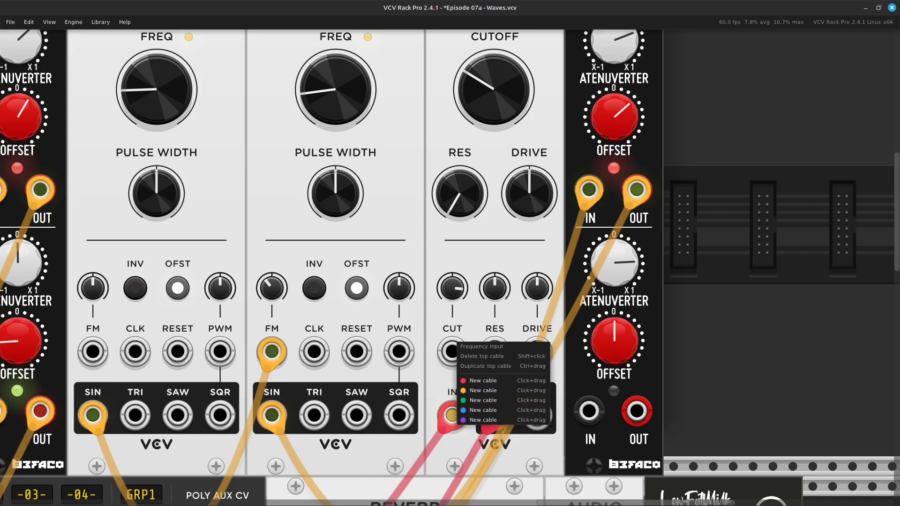
{"action": "key", "text": "Left"}
{"action": "left_click_drag", "start_coordinate": [483, 390], "coordinate": [416, 425]}
{"action": "scroll", "coordinate": [419, 429], "scroll_direction": "down", "scroll_amount": 5}
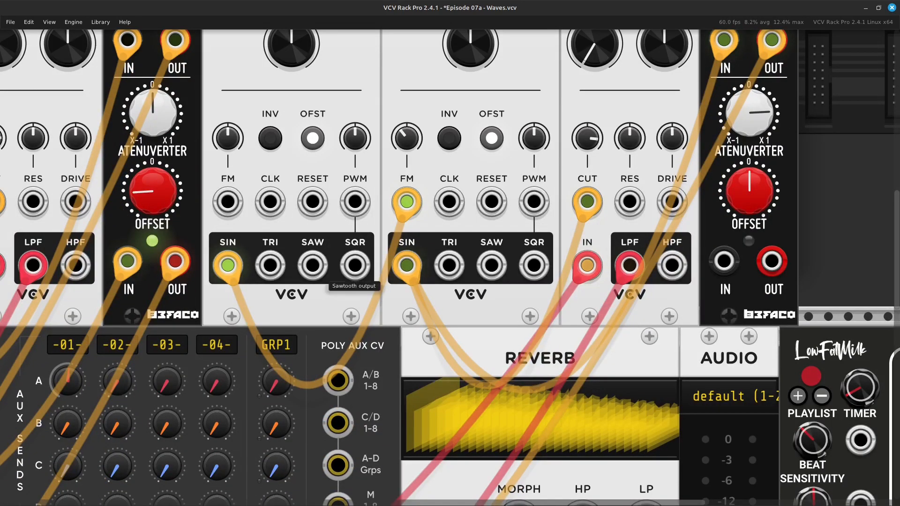
{"action": "left_click_drag", "start_coordinate": [406, 265], "coordinate": [491, 265]}
{"action": "mouse_move", "coordinate": [407, 265]}
{"action": "left_mouse_down"}
{"action": "mouse_move", "coordinate": [491, 266]}
{"action": "mouse_move", "coordinate": [407, 266]}
{"action": "left_mouse_up"}
{"action": "key", "text": "Up"}
{"action": "key", "text": "Right"}
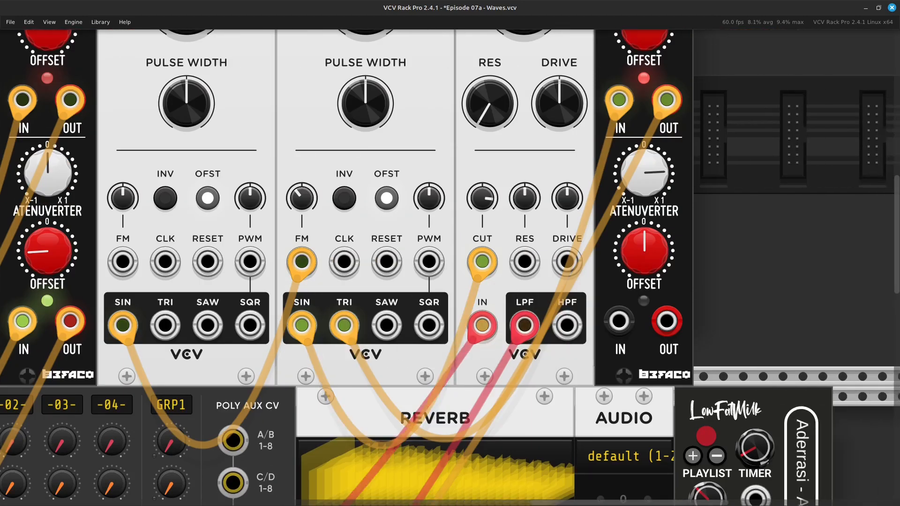
{"action": "scroll", "coordinate": [497, 277], "scroll_direction": "up", "scroll_amount": 2}
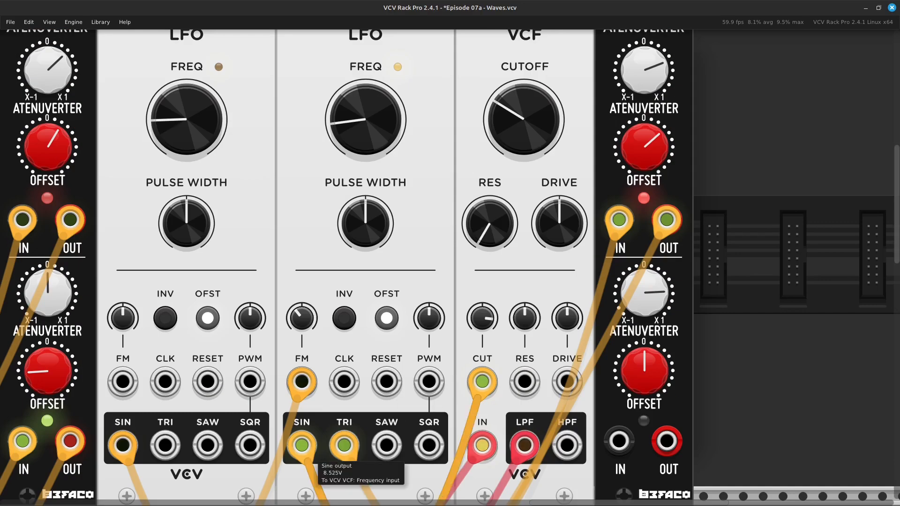
{"action": "key", "text": "Left"}
{"action": "key", "text": "Down"}
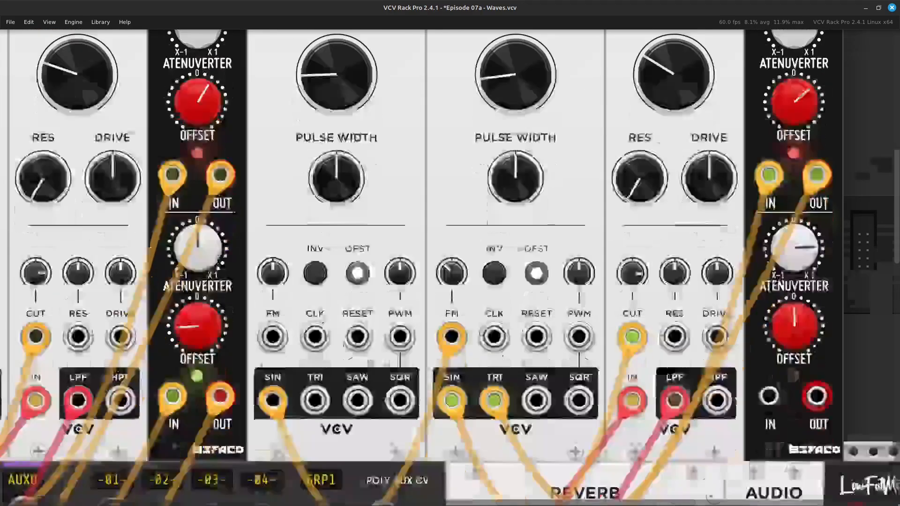
{"action": "right_click", "coordinate": [311, 344]}
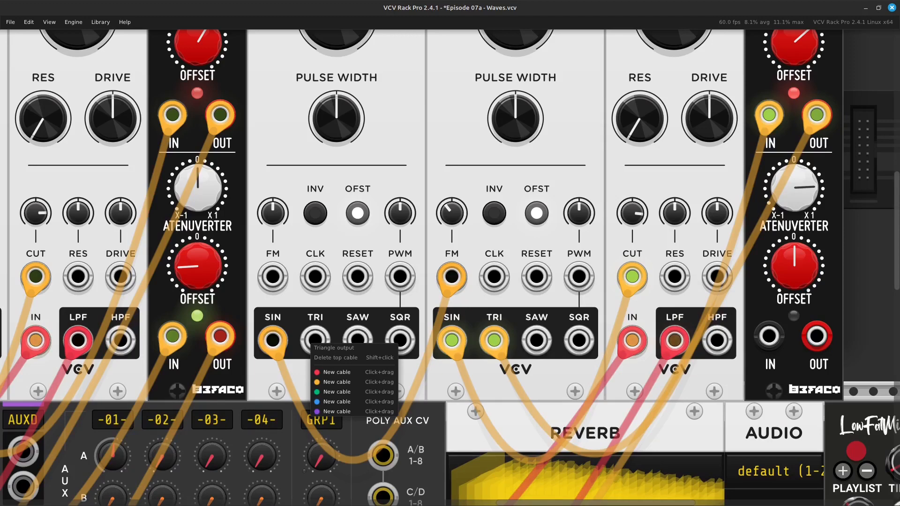
{"action": "left_click_drag", "start_coordinate": [337, 382], "coordinate": [333, 336]}
{"action": "key", "text": "Right"}
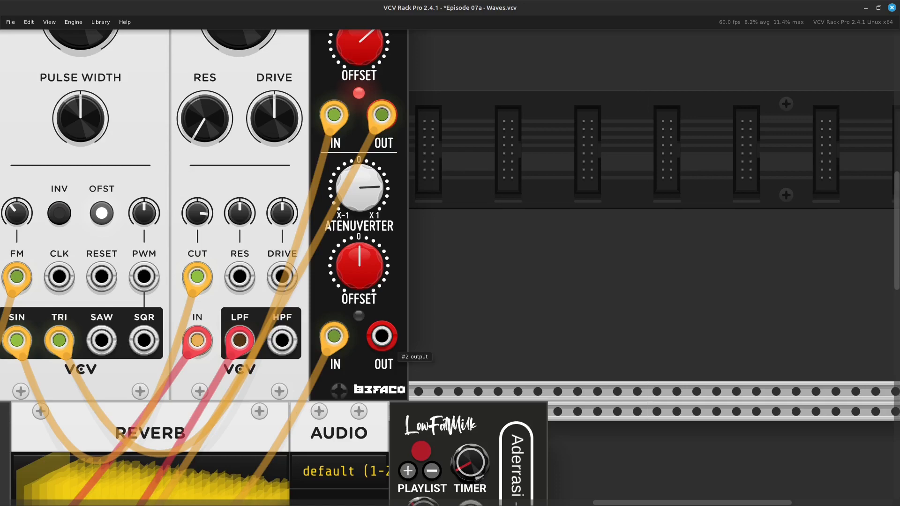
Patch a yellow cable from the third voice's Dual Atenuverter channel 2 output to mixer channel 03's pan input
{"action": "right_click", "coordinate": [379, 337]}
{"action": "left_click_drag", "start_coordinate": [403, 375], "coordinate": [361, 274]}
{"action": "key", "text": "Left"}
{"action": "key", "text": "Down"}
{"action": "key", "text": "Left"}
{"action": "key", "text": "Up"}
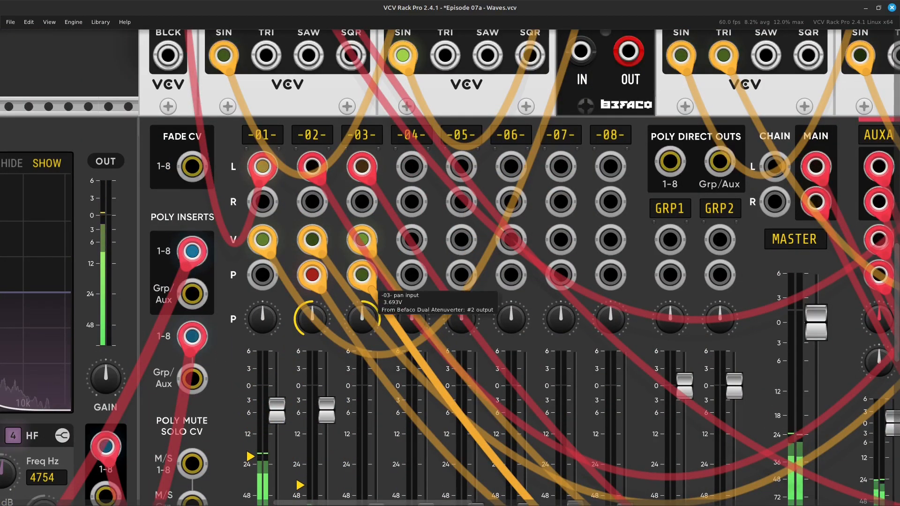
Raise the mixer channel 03 fader to about -4.73 dB
{"action": "scroll", "coordinate": [371, 286], "scroll_direction": "down", "scroll_amount": 3}
{"action": "left_click_drag", "start_coordinate": [375, 381], "coordinate": [376, 273]}
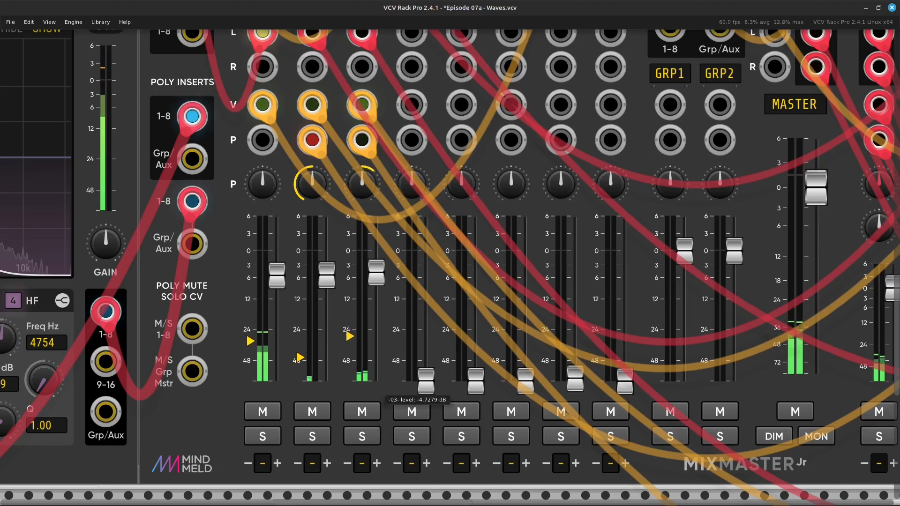
{"action": "key", "text": "Up"}
{"action": "key", "text": "Right"}
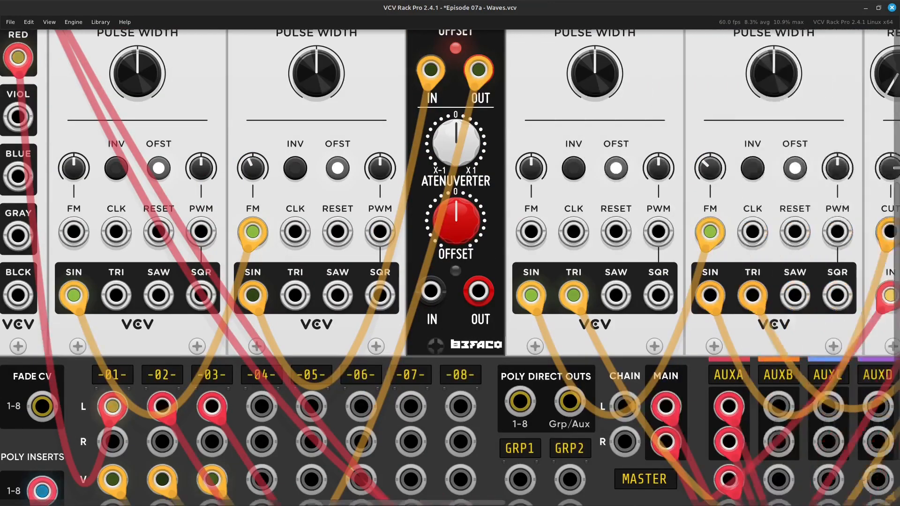
Lower the mixer channel 02 fader to about -6.44 dB and the channel 03 fader to about -5.37 dB
{"action": "key", "text": "Up"}
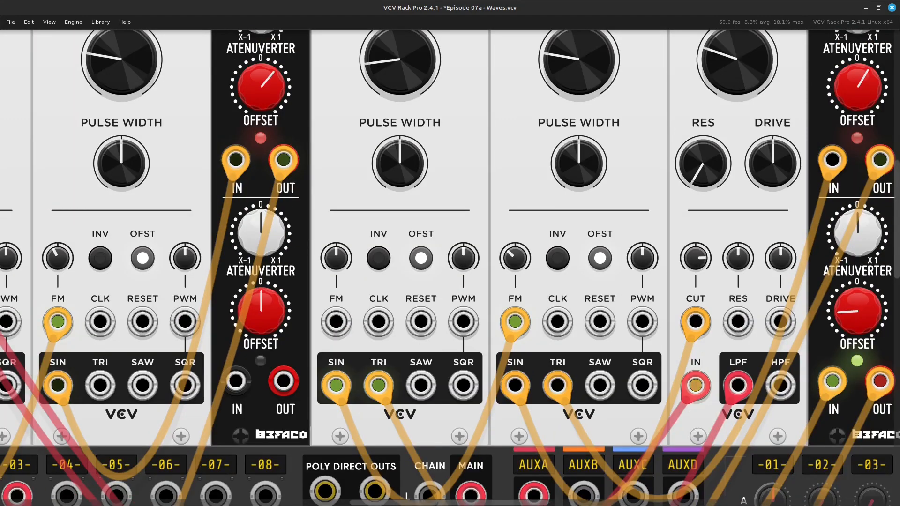
{"action": "key", "text": "Right"}
{"action": "key", "text": "Right"}
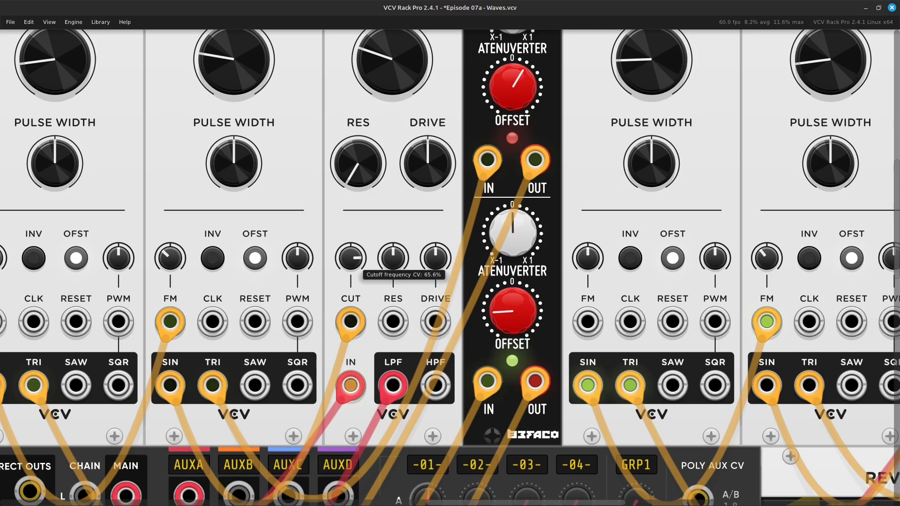
{"action": "key", "text": "Right"}
{"action": "key", "text": "Right"}
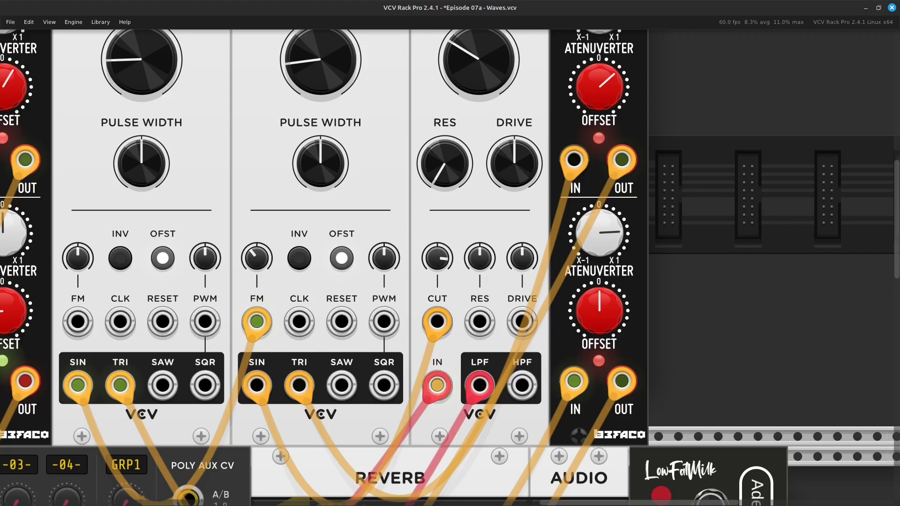
{"action": "key", "text": "Left"}
{"action": "key", "text": "Down"}
{"action": "key", "text": "Left"}
{"action": "key", "text": "Left"}
{"action": "key", "text": "Down"}
{"action": "key", "text": "Right"}
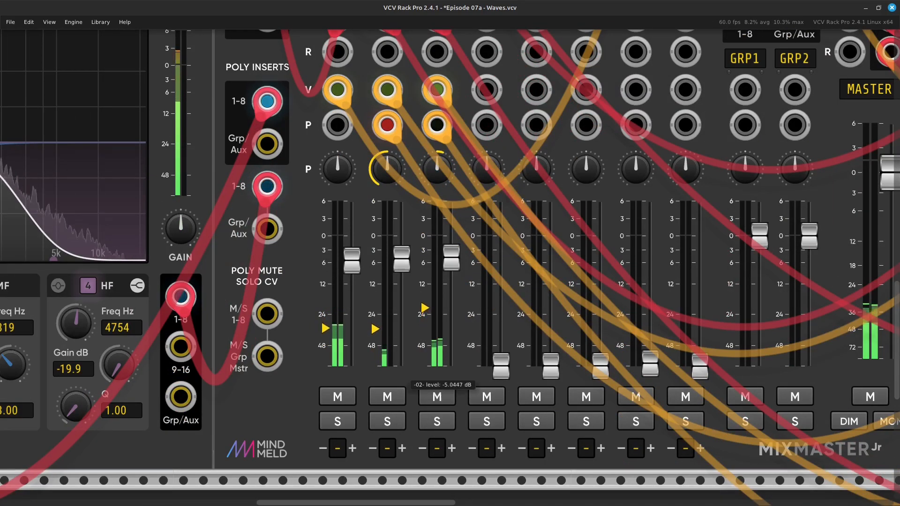
{"action": "left_click_drag", "start_coordinate": [401, 258], "coordinate": [401, 263]}
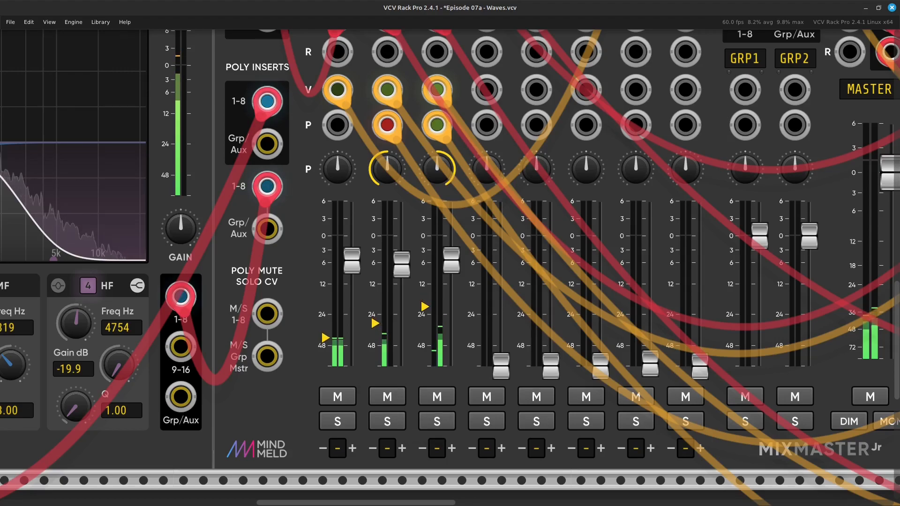
Check the LFO frequency settings across the three voices
{"action": "scroll", "coordinate": [450, 267], "scroll_direction": "up", "scroll_amount": 10}
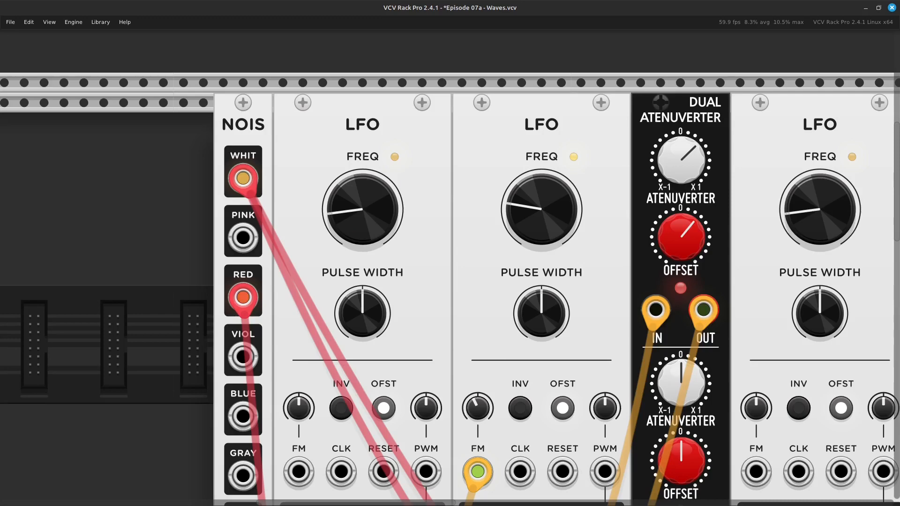
{"action": "scroll", "coordinate": [450, 298], "scroll_direction": "right", "scroll_amount": 8}
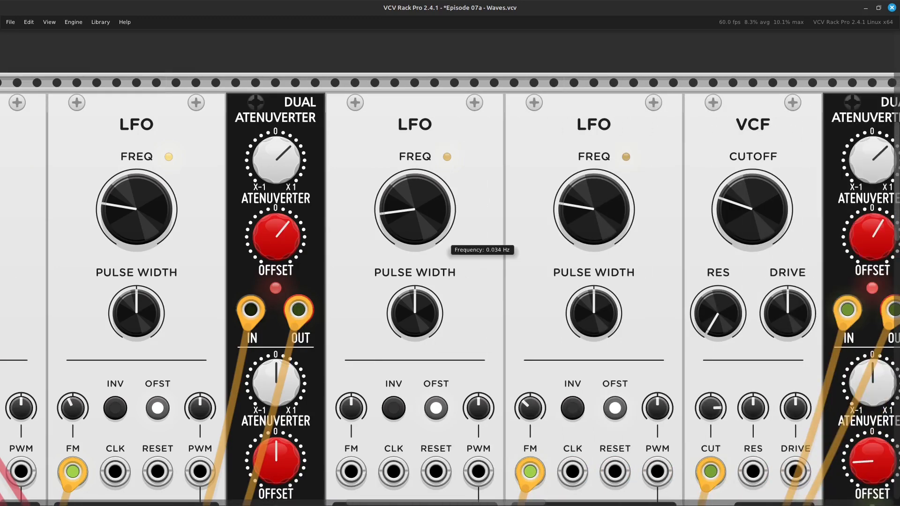
{"action": "scroll", "coordinate": [450, 299], "scroll_direction": "right", "scroll_amount": 12}
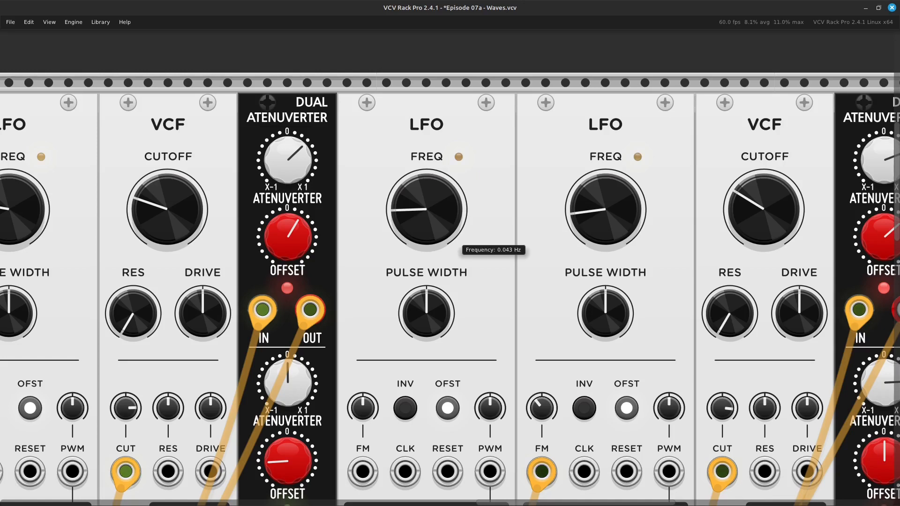
{"action": "key", "text": "Left"}
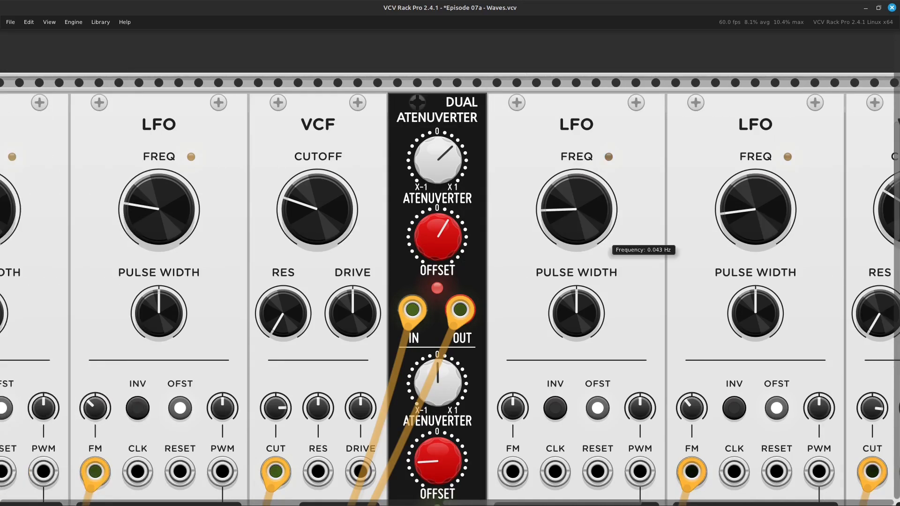
{"action": "key", "text": "Left"}
{"action": "key", "text": "Down"}
{"action": "key", "text": "Left"}
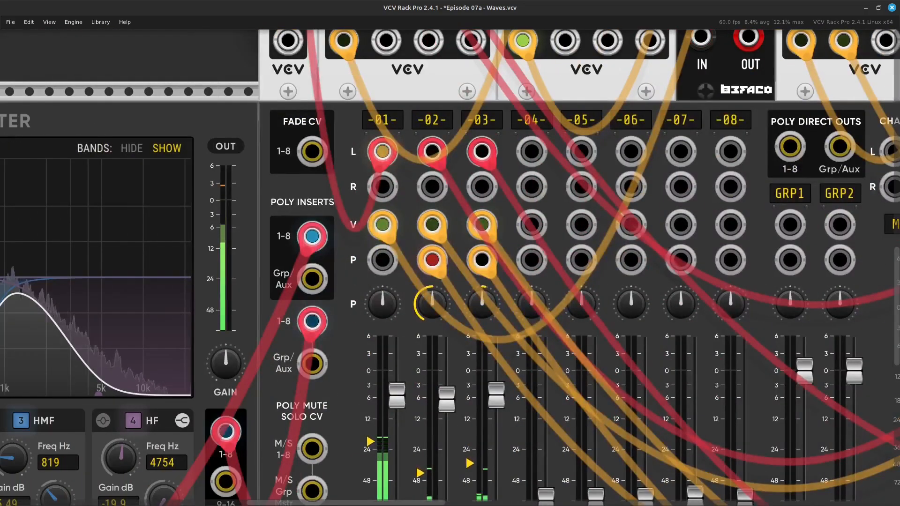
Raise the mixer channel 02 fader slightly above the channel 01 and 03 faders
{"action": "key", "text": "Down"}
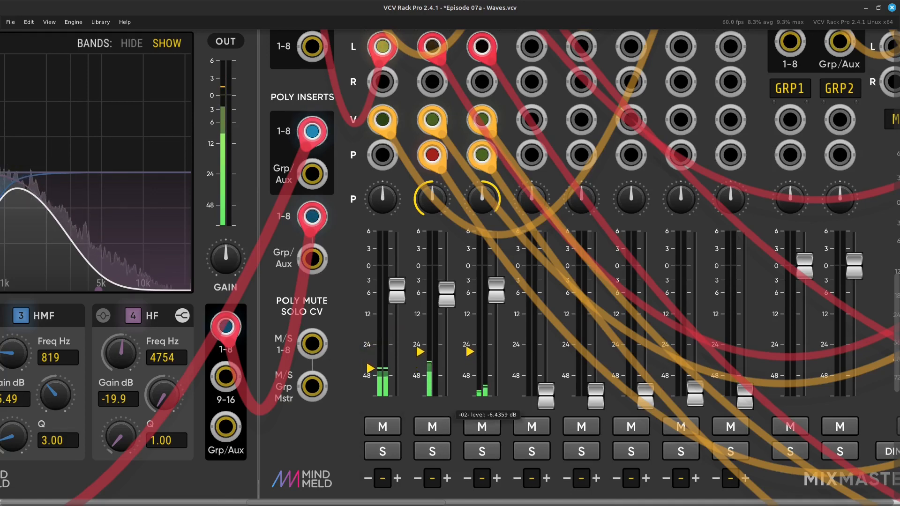
{"action": "left_click_drag", "start_coordinate": [446, 293], "coordinate": [446, 285]}
{"action": "left_click_drag", "start_coordinate": [446, 285], "coordinate": [447, 288]}
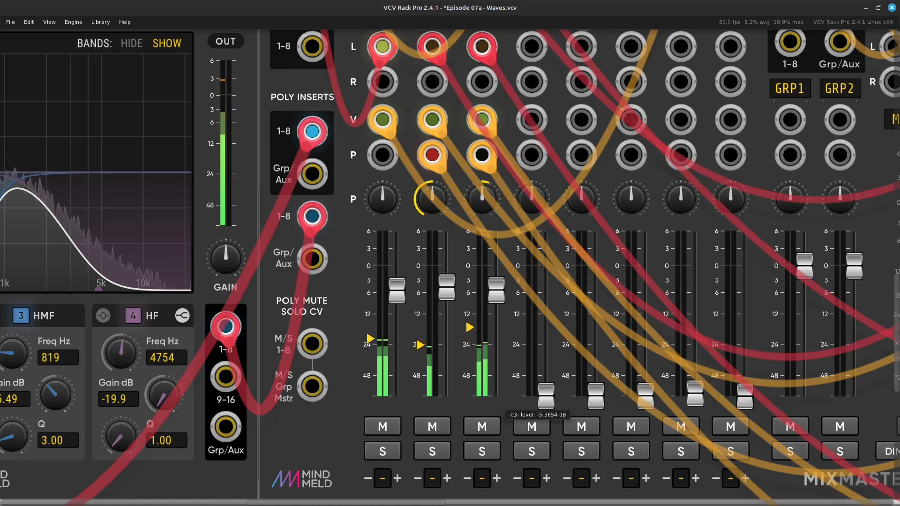
Inspect the mixer channel 02 pan input signal and the channel 1 offset of the first voice's Dual Atenuverter
{"action": "scroll", "coordinate": [449, 267], "scroll_direction": "up", "scroll_amount": 3}
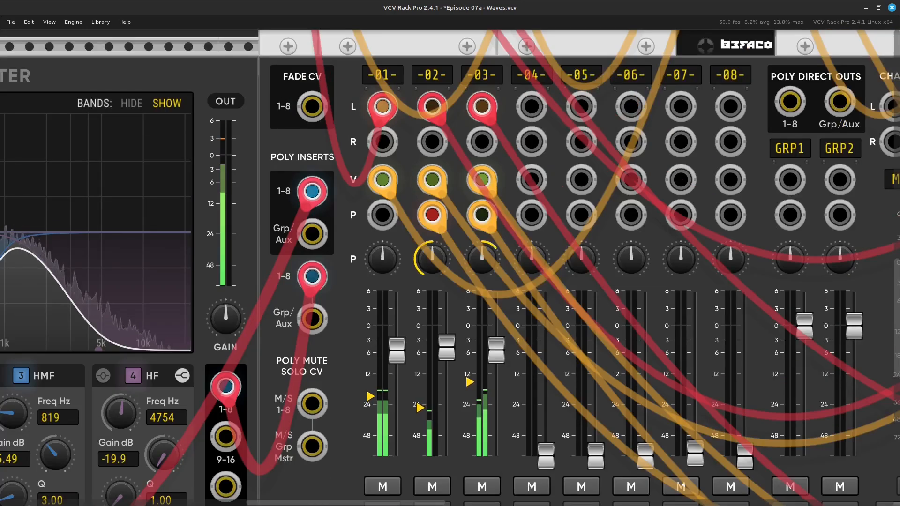
{"action": "scroll", "coordinate": [450, 267], "scroll_direction": "up", "scroll_amount": 3}
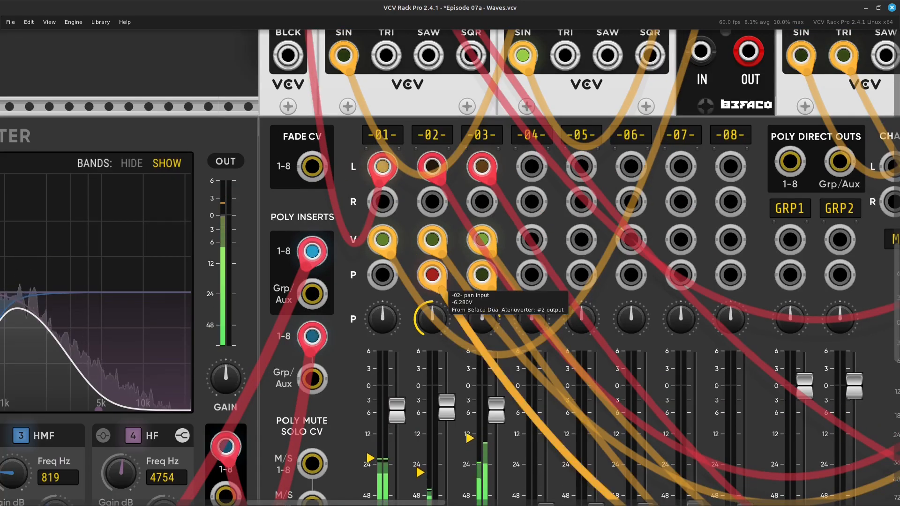
{"action": "scroll", "coordinate": [450, 268], "scroll_direction": "down", "scroll_amount": 2}
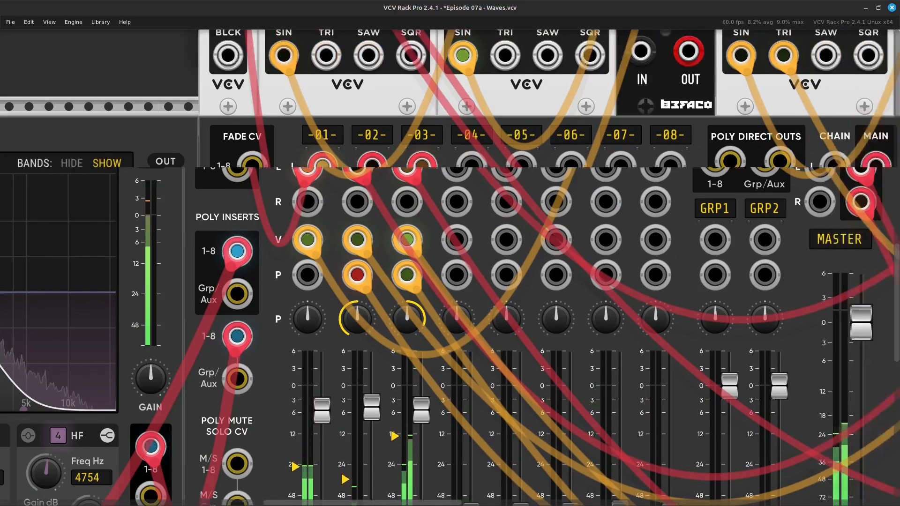
{"action": "scroll", "coordinate": [450, 267], "scroll_direction": "right", "scroll_amount": 5}
{"action": "scroll", "coordinate": [449, 267], "scroll_direction": "up", "scroll_amount": 4}
{"action": "scroll", "coordinate": [450, 267], "scroll_direction": "up", "scroll_amount": 3}
{"action": "scroll", "coordinate": [449, 267], "scroll_direction": "down", "scroll_amount": 2}
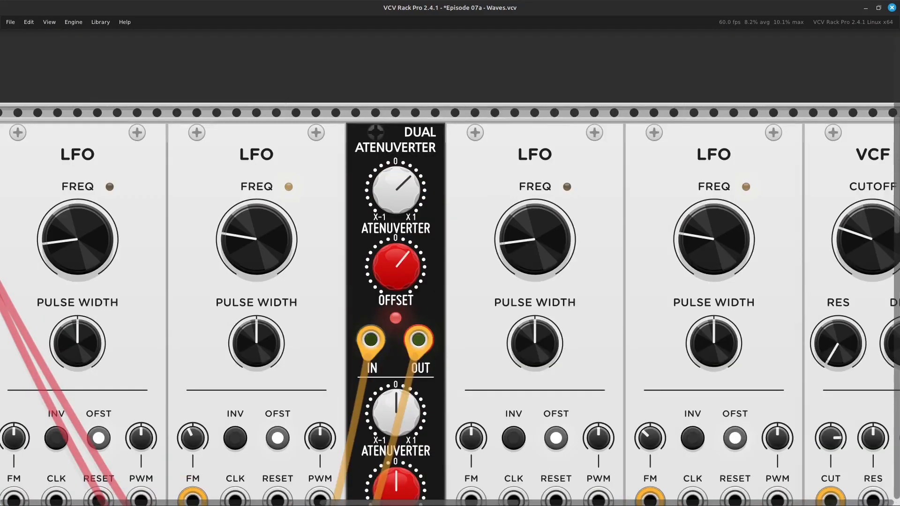
{"action": "scroll", "coordinate": [450, 267], "scroll_direction": "right", "scroll_amount": 5}
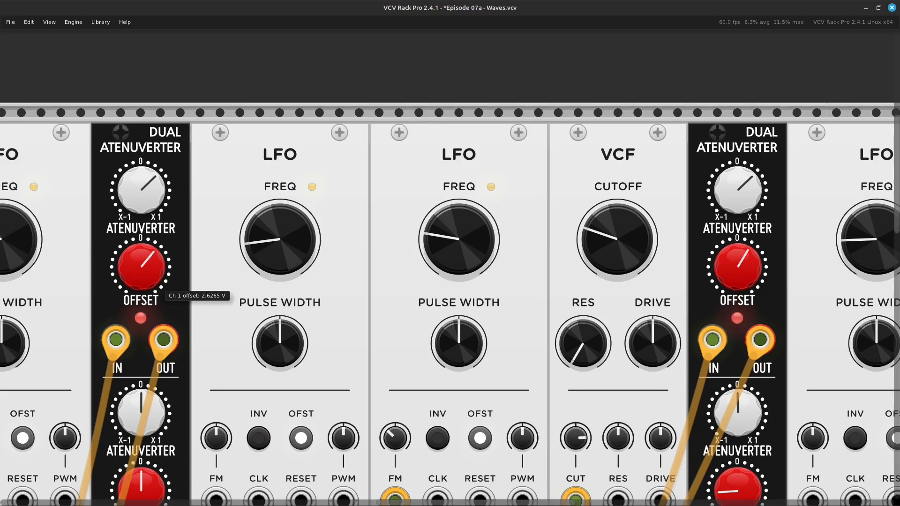
Fine-tune the frequency modulation amount on the first voice's second LFO
{"action": "key", "text": "Left"}
{"action": "key", "text": "Left"}
{"action": "key", "text": "Left"}
{"action": "key", "text": "Left"}
{"action": "key", "text": "Left"}
{"action": "key", "text": "Left"}
{"action": "key", "text": "Left"}
{"action": "key", "text": "Left"}
{"action": "key", "text": "Left"}
{"action": "key", "text": "Left"}
{"action": "key", "text": "Left"}
{"action": "key", "text": "Left"}
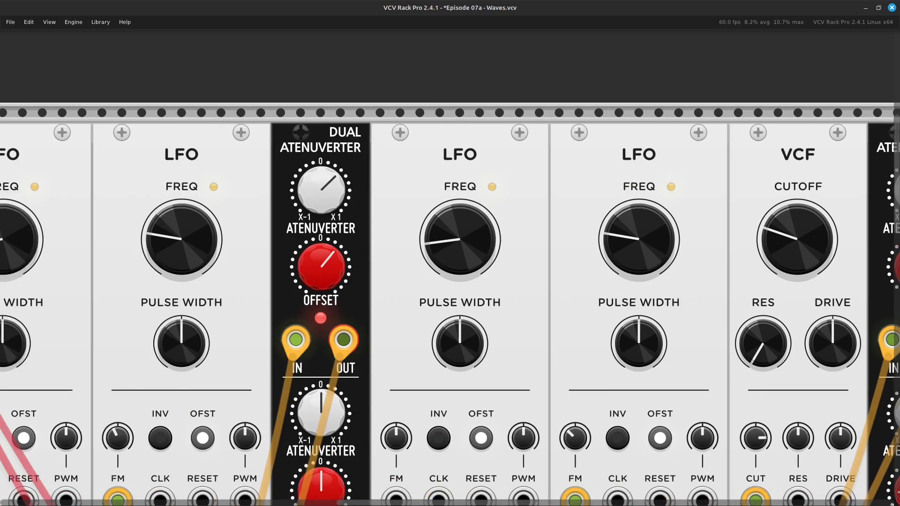
{"action": "key", "text": "Down"}
{"action": "key", "text": "Down"}
{"action": "key", "text": "Down"}
{"action": "key", "text": "Down"}
{"action": "key", "text": "Down"}
{"action": "key", "text": "Down"}
{"action": "key", "text": "Down"}
{"action": "key", "text": "Down"}
{"action": "key", "text": "Down"}
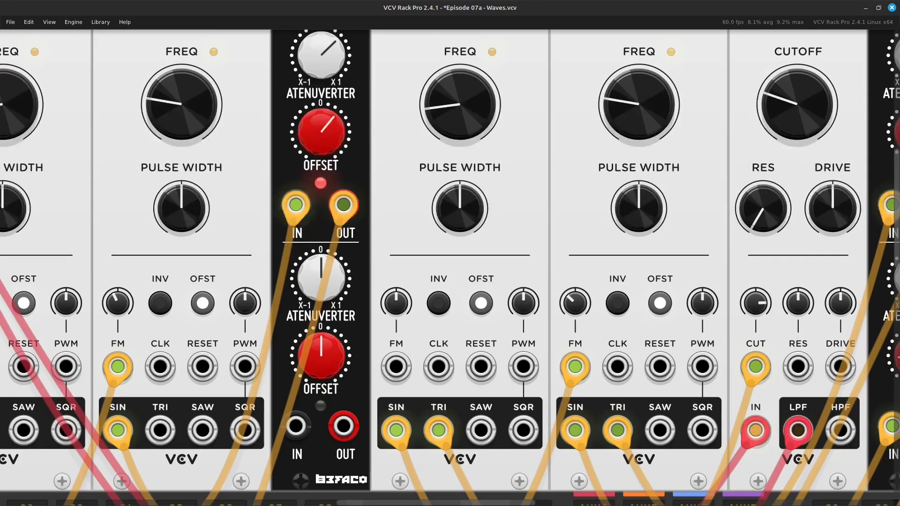
{"action": "key", "text": "Left"}
{"action": "key", "text": "Left"}
{"action": "key", "text": "Left"}
{"action": "key", "text": "Left"}
{"action": "key", "text": "Left"}
{"action": "key", "text": "Left"}
{"action": "key", "text": "Left"}
{"action": "key", "text": "Left"}
{"action": "key", "text": "Left"}
{"action": "key", "text": "Left"}
{"action": "key", "text": "Left"}
{"action": "key", "text": "Left"}
{"action": "key", "text": "Left"}
{"action": "key", "text": "Left"}
{"action": "key", "text": "Left"}
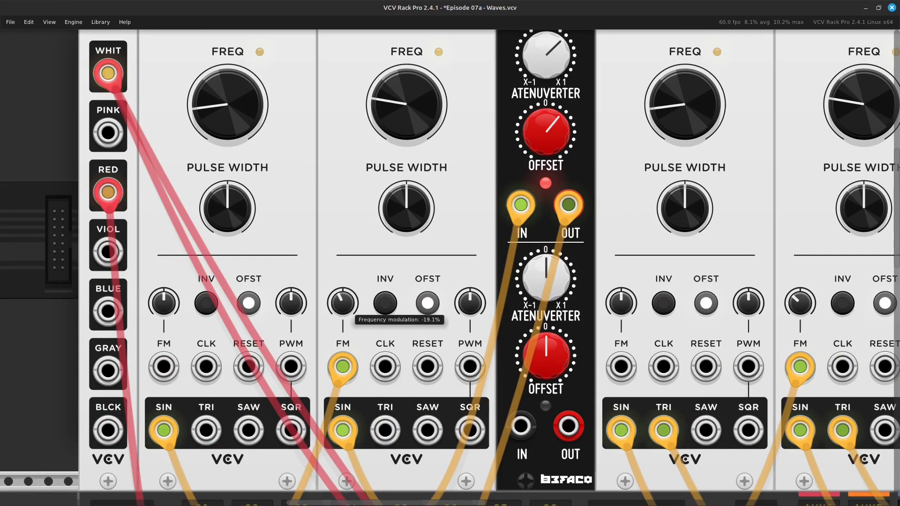
{"action": "mouse_move", "coordinate": [348, 307]}
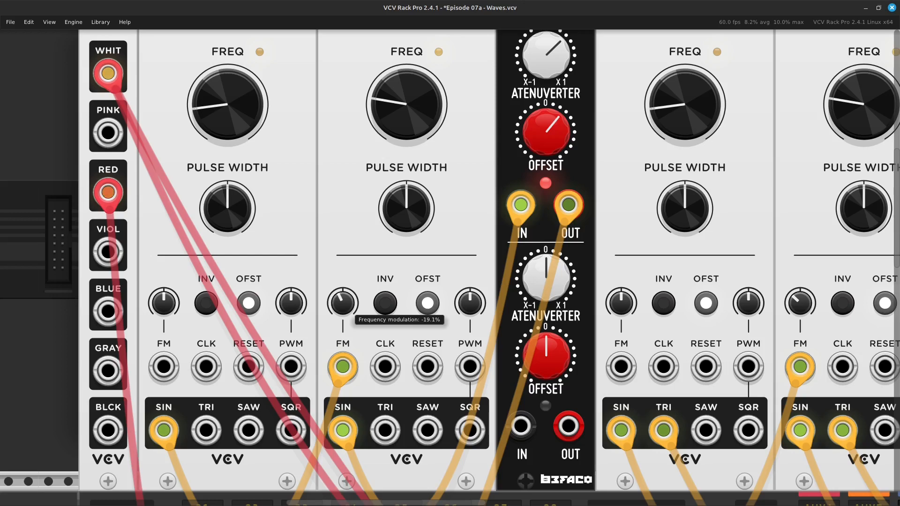
{"action": "mouse_move", "coordinate": [343, 303]}
{"action": "left_mouse_down"}
{"action": "mouse_move", "coordinate": [342, 271]}
{"action": "mouse_move", "coordinate": [343, 300]}
{"action": "left_mouse_up"}
Increase the channel 1 attenuverter amount on the second voice's Dual Atenuverter
{"action": "scroll", "coordinate": [350, 303], "scroll_direction": "right", "scroll_amount": 20}
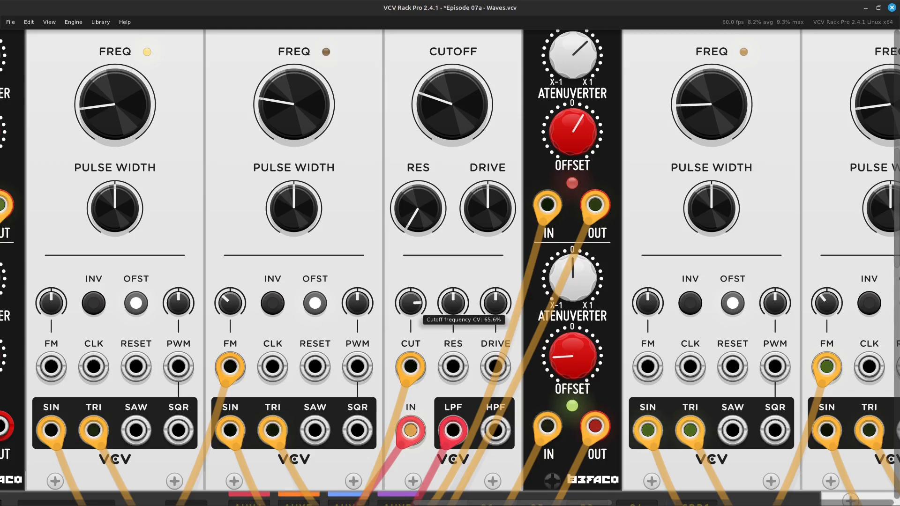
{"action": "scroll", "coordinate": [410, 303], "scroll_direction": "right", "scroll_amount": 15}
{"action": "scroll", "coordinate": [457, 226], "scroll_direction": "up", "scroll_amount": 3}
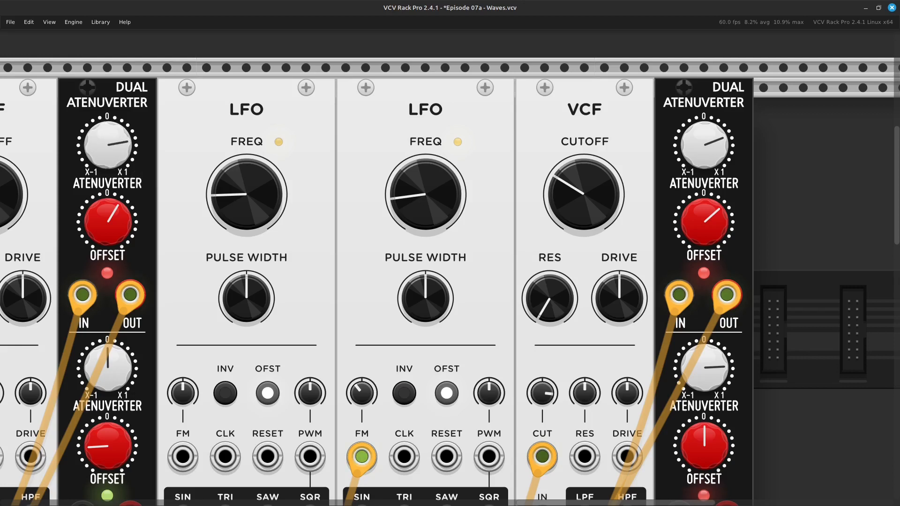
Check the modulated levels and pan movement of mixer channels 01 to 03
{"action": "key", "text": "Left"}
{"action": "key", "text": "Down"}
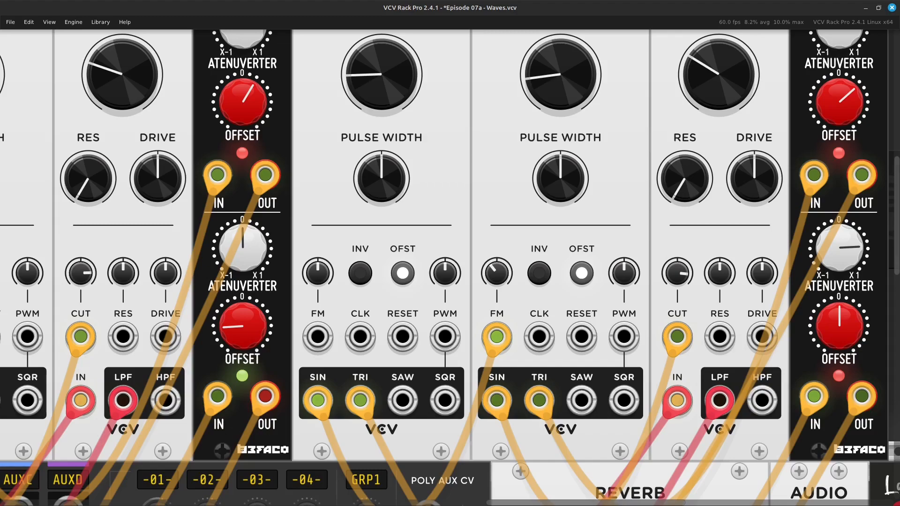
{"action": "key", "text": "Left"}
{"action": "key", "text": "Down"}
{"action": "key", "text": "Left"}
{"action": "key", "text": "Left"}
{"action": "key", "text": "Left"}
{"action": "key", "text": "Down"}
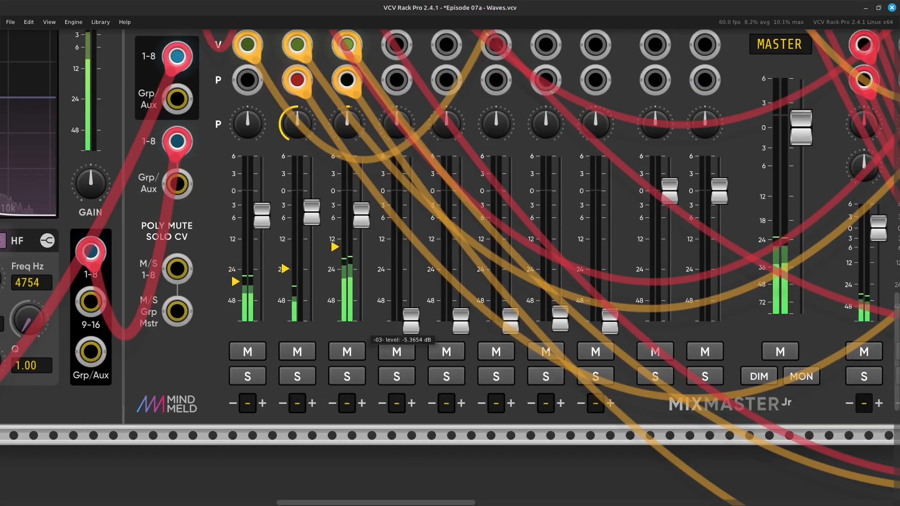
{"action": "key", "text": "Up"}
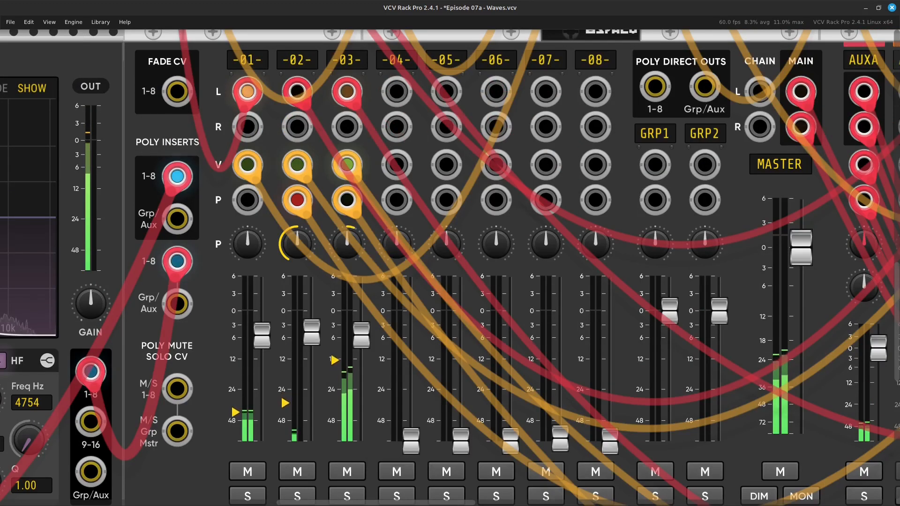
Raise channel 03's send to AUXA to roughly match the sends of channels 01 and 02
{"action": "key", "text": "Right"}
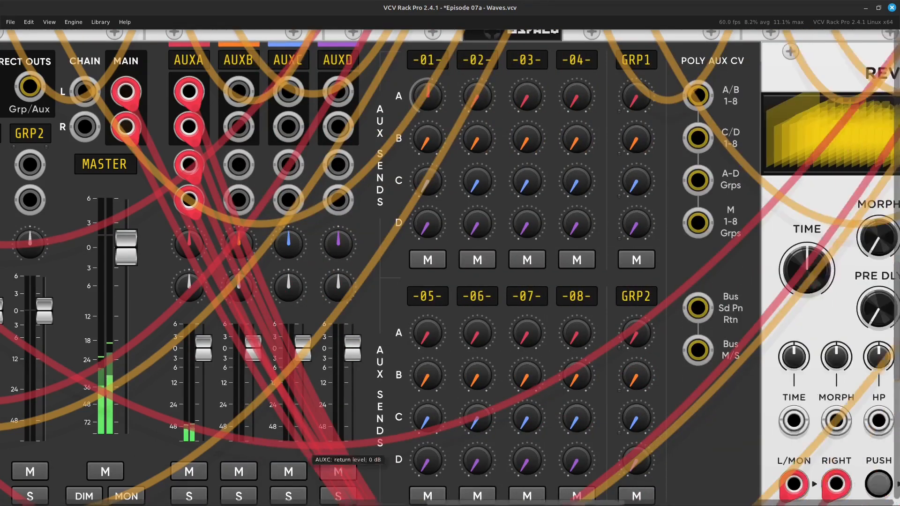
{"action": "key", "text": "Up"}
{"action": "key", "text": "Right"}
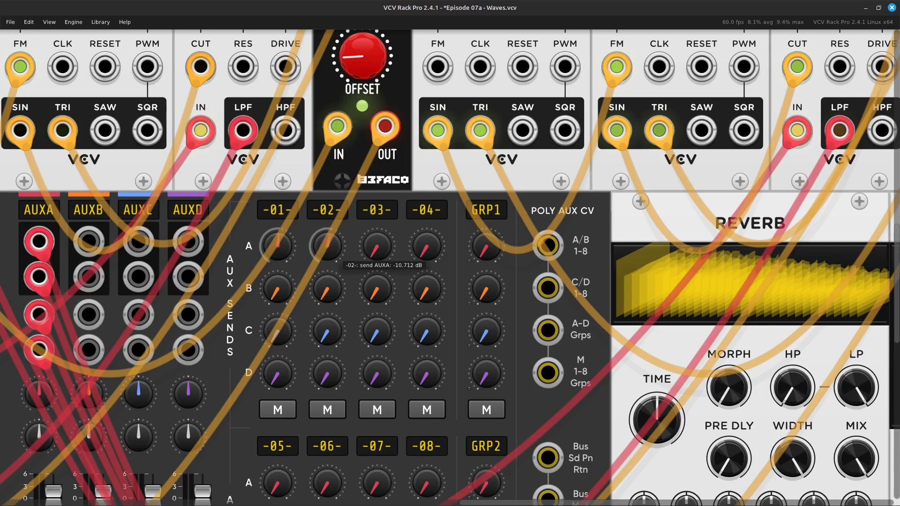
{"action": "left_click_drag", "start_coordinate": [377, 246], "coordinate": [376, 206]}
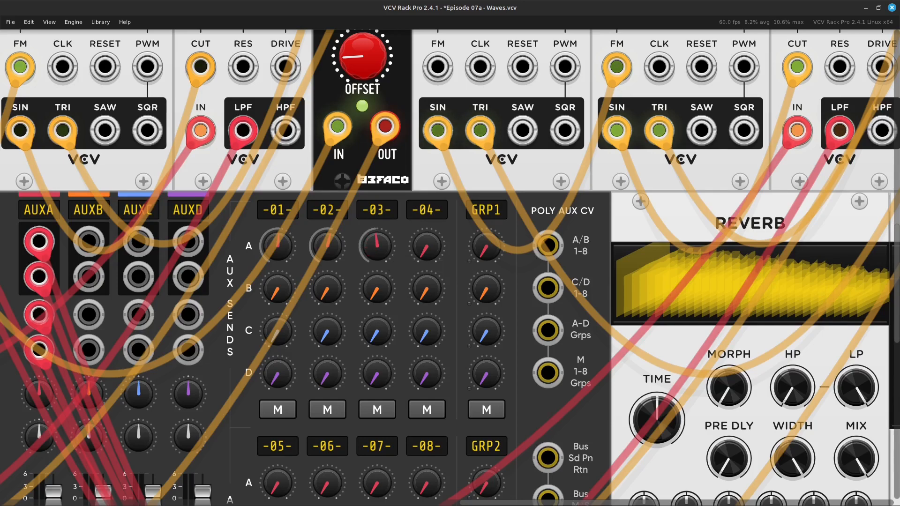
Review the mixer's channel, master and AUXA return levels, along with the reverb and audio output modules
{"action": "key", "text": "Down"}
{"action": "key", "text": "Left"}
{"action": "key", "text": "Left"}
{"action": "key", "text": "Left"}
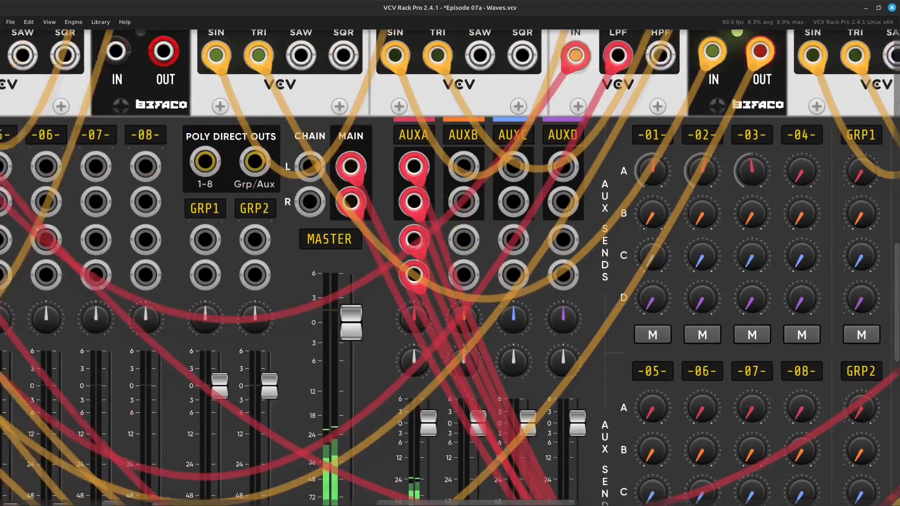
{"action": "key", "text": "Down"}
{"action": "key", "text": "Down"}
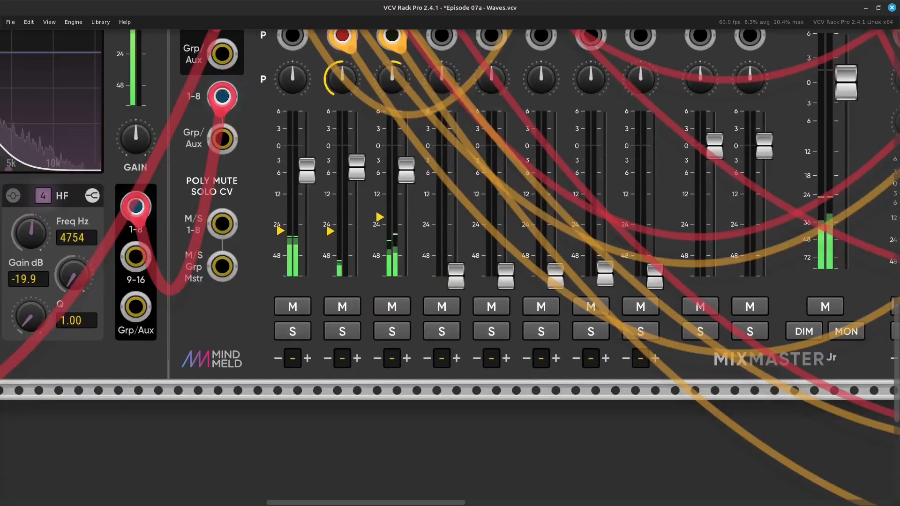
{"action": "key", "text": "Right"}
{"action": "key", "text": "Up"}
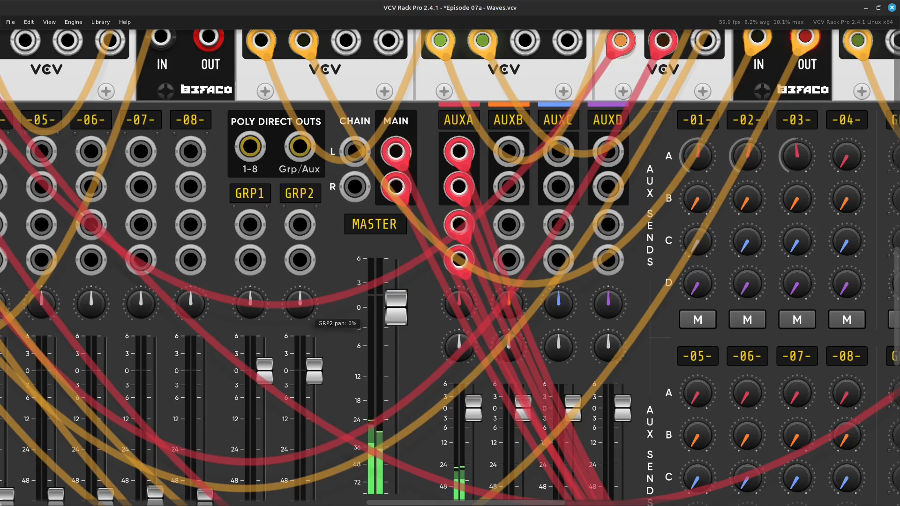
{"action": "key", "text": "Down"}
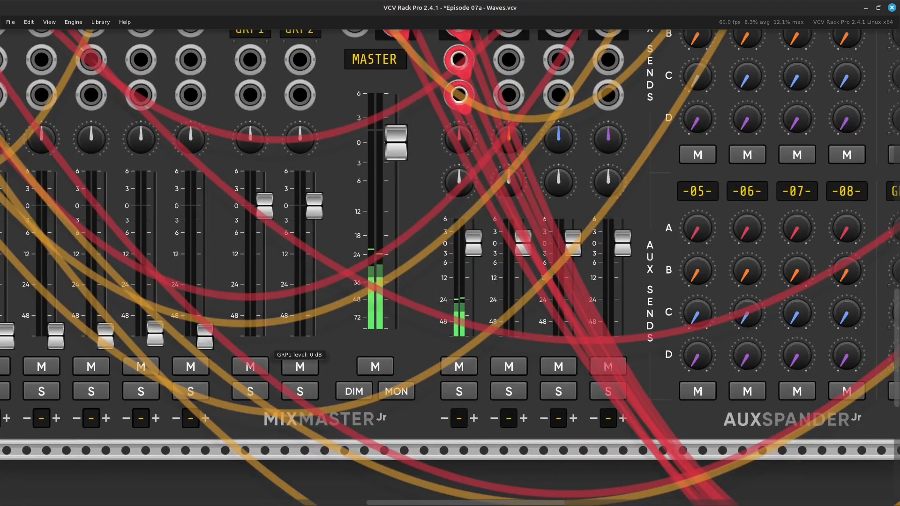
{"action": "scroll", "coordinate": [300, 347], "scroll_direction": "up", "scroll_amount": 2}
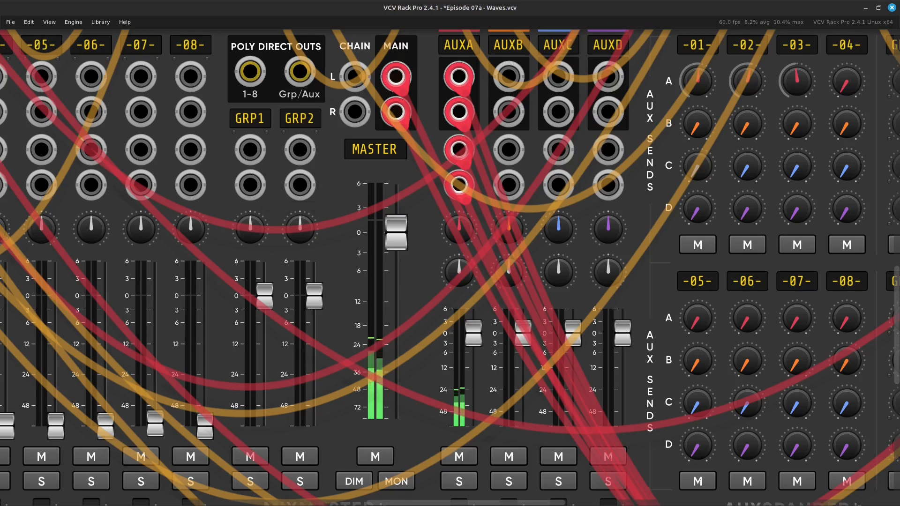
{"action": "key", "text": "Right"}
{"action": "key", "text": "Right"}
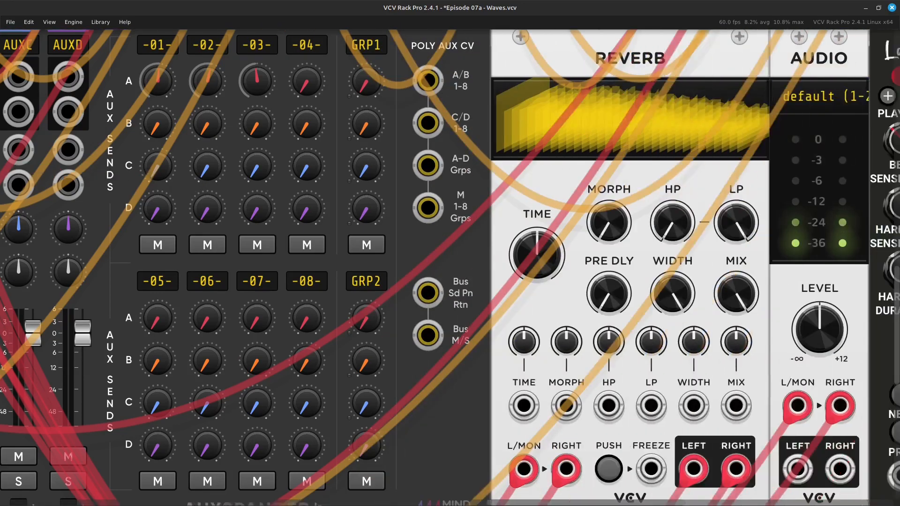
Lower channel 01's send to AUXA and set channel 03's AUXA send to about -10.7 dB
{"action": "key", "text": "Up"}
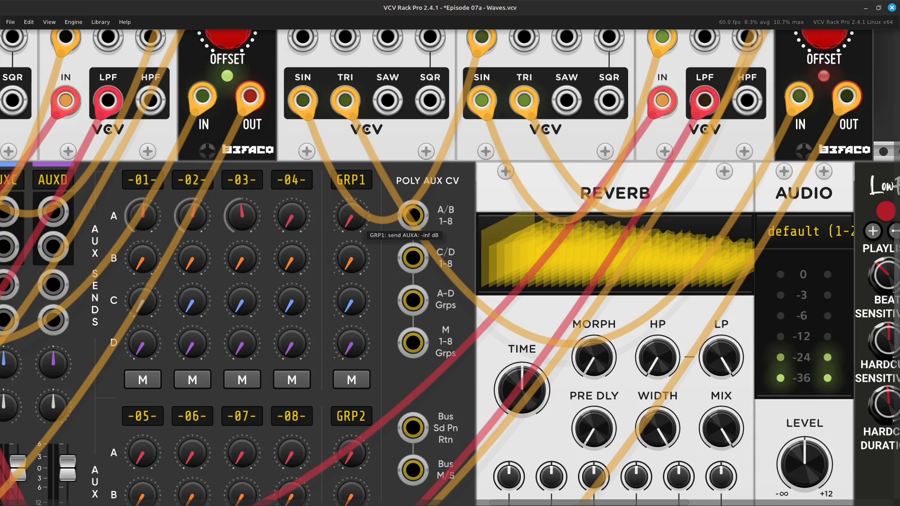
{"action": "key", "text": "Left"}
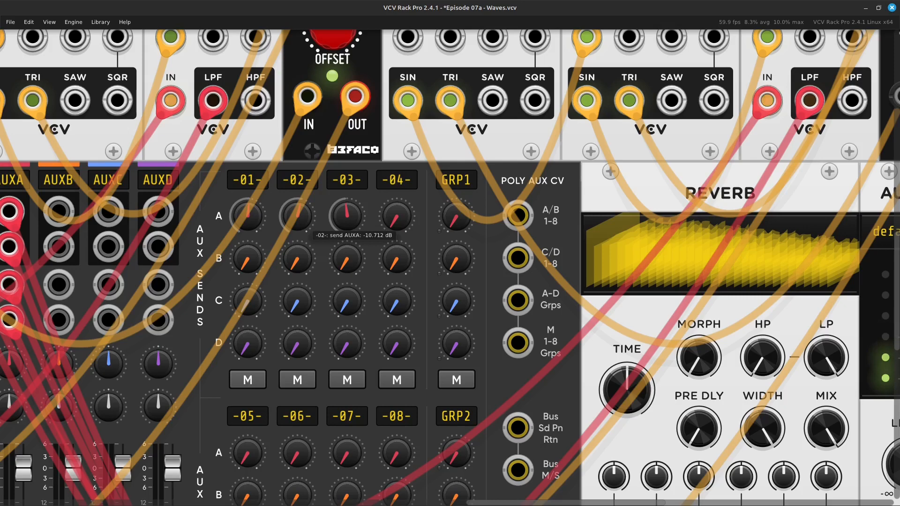
{"action": "key", "text": "Left"}
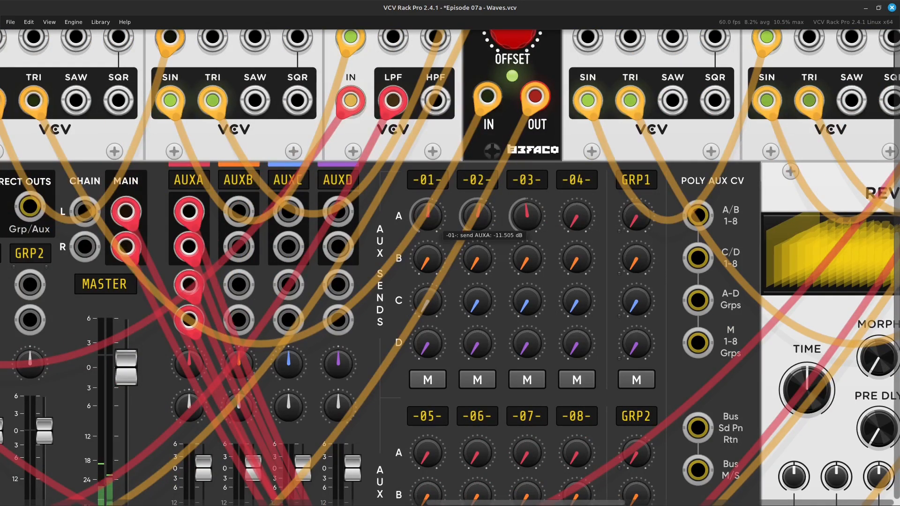
{"action": "left_click_drag", "start_coordinate": [427, 216], "coordinate": [427, 223]}
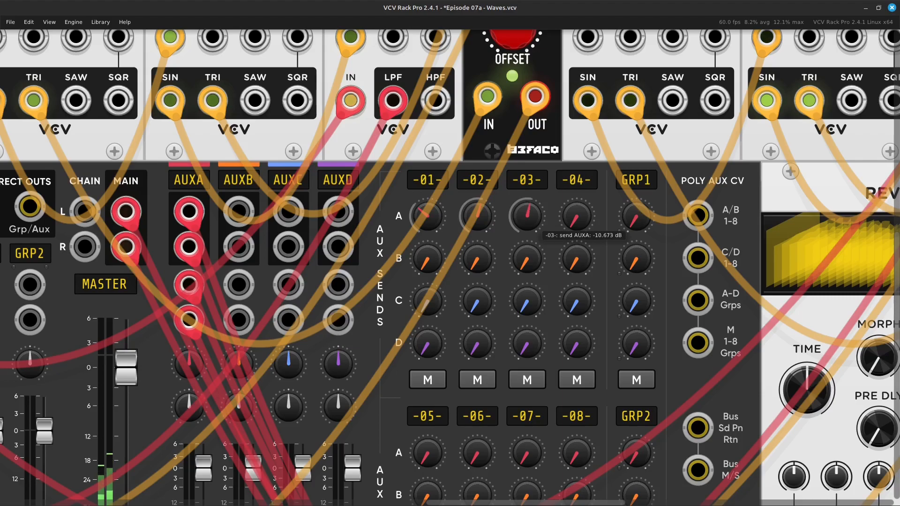
Check the mixer's channel, pan, master and AUXA return meters against the adjusted reverb sends, up to the third voice's modulation modules
{"action": "key", "text": "Left"}
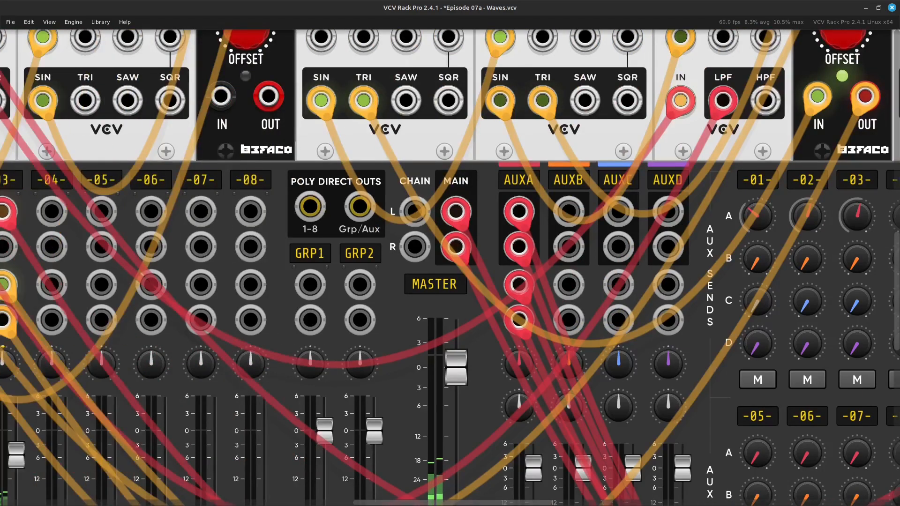
{"action": "key", "text": "Left"}
{"action": "key", "text": "Down"}
{"action": "key", "text": "Left"}
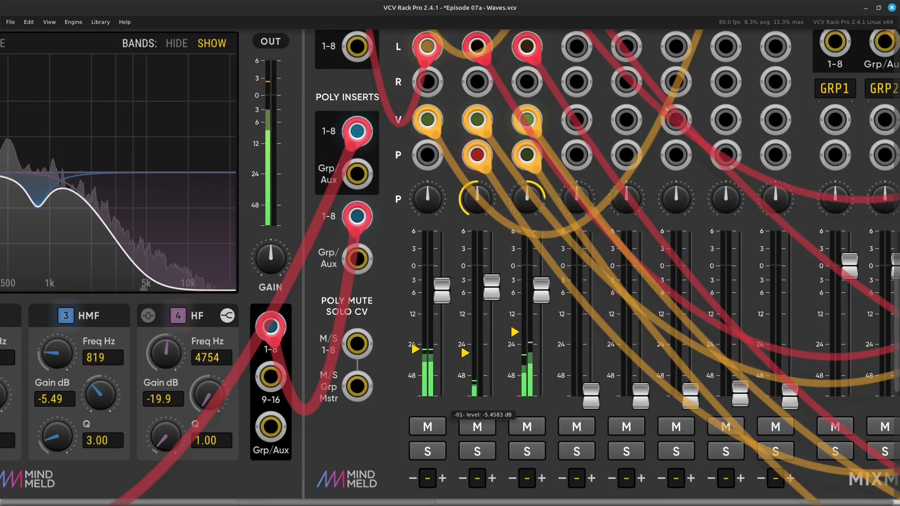
{"action": "key", "text": "Right"}
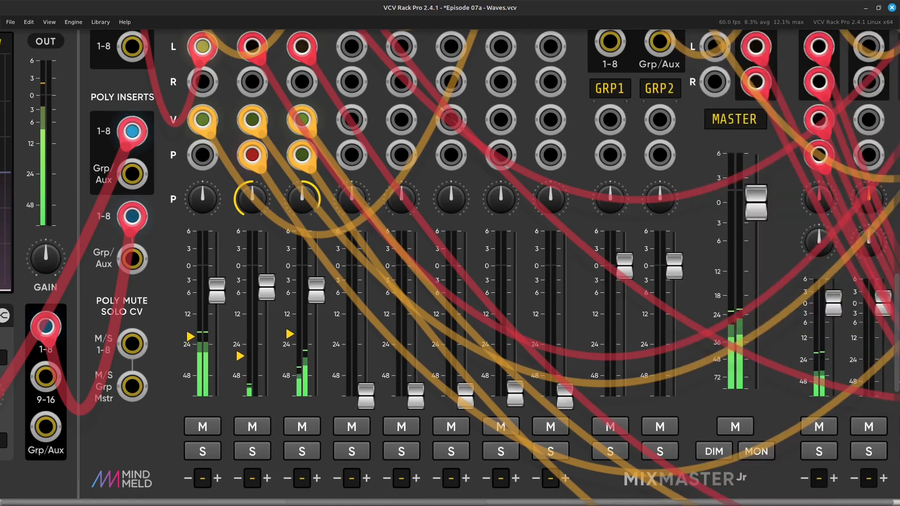
{"action": "key", "text": "Up"}
{"action": "key", "text": "Right"}
{"action": "key", "text": "Right"}
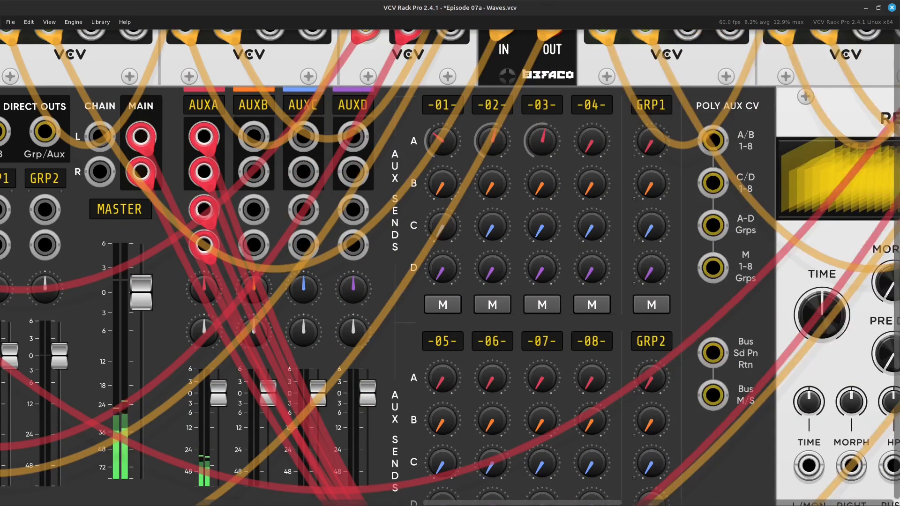
{"action": "key", "text": "Down"}
{"action": "key", "text": "Up"}
{"action": "key", "text": "Up"}
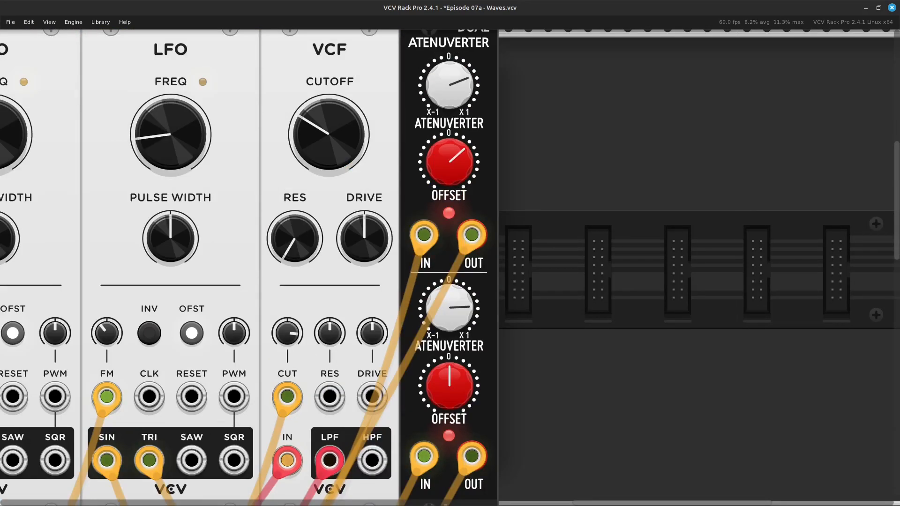
Look over the whole patch, from the noise source and voice rows to the mixer, reverb and EQMaster
{"action": "key", "text": "ctrl+minus"}
{"action": "key", "text": "ctrl+minus"}
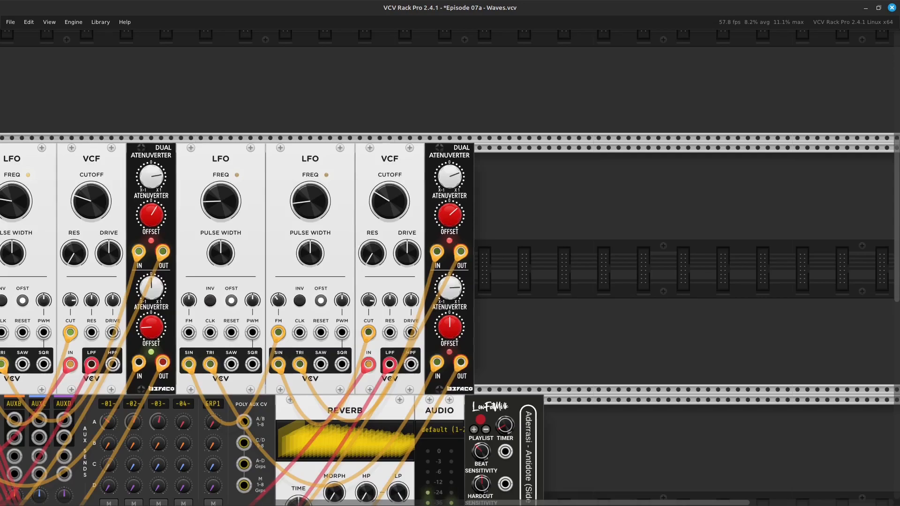
{"action": "key", "text": "Left"}
{"action": "key", "text": "Down"}
{"action": "key", "text": "Left"}
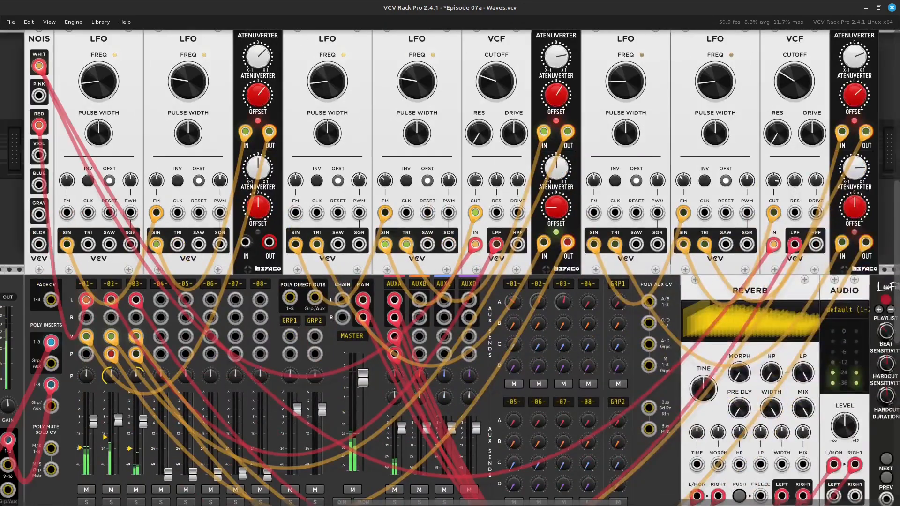
{"action": "key", "text": "ctrl+minus"}
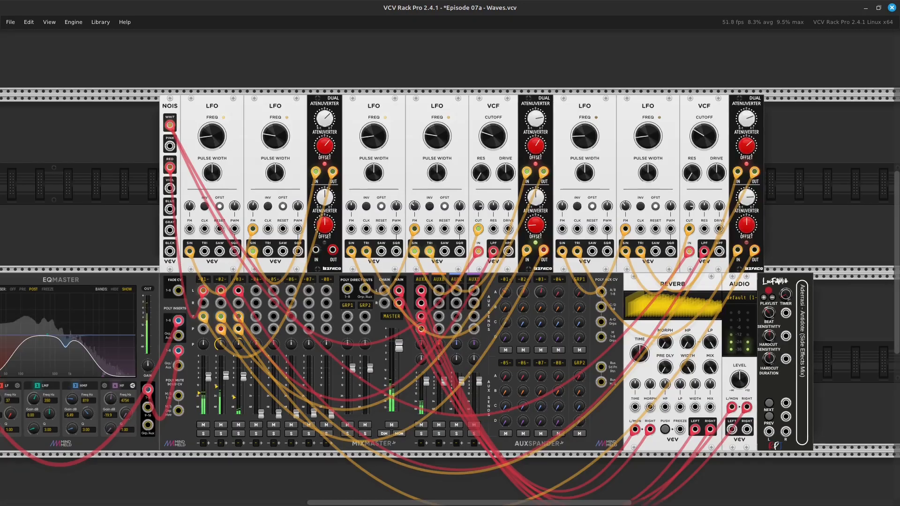
{"action": "key", "text": "Left"}
{"action": "key", "text": "Left"}
{"action": "key", "text": "Left"}
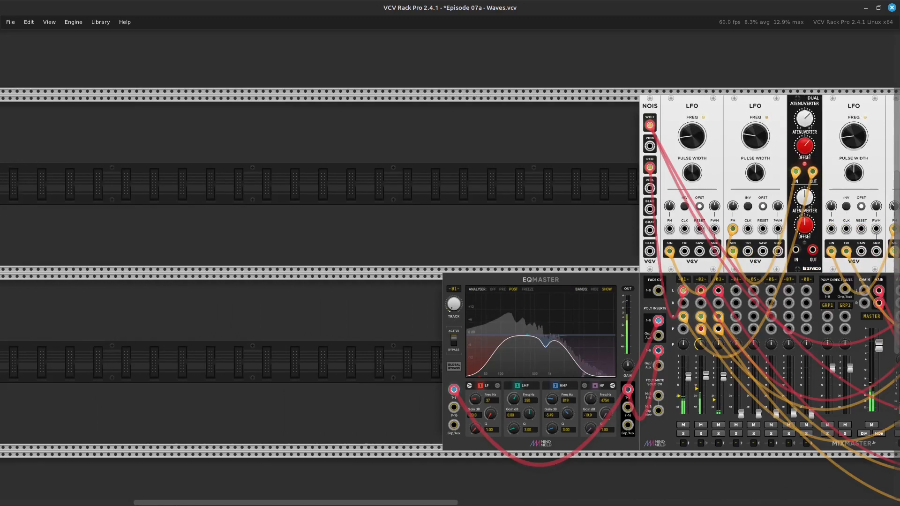
Select track 2 in EQMaster and lower its LF band frequency to 39 Hz
{"action": "key", "text": "Right"}
{"action": "key", "text": "ctrl+equal"}
{"action": "key", "text": "ctrl+equal"}
{"action": "key", "text": "ctrl+equal"}
{"action": "key", "text": "ctrl+equal"}
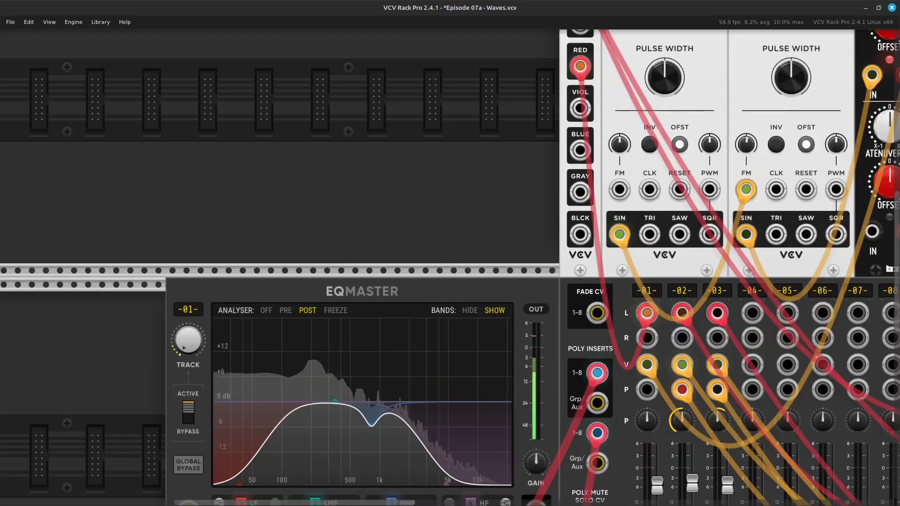
{"action": "key", "text": "Down"}
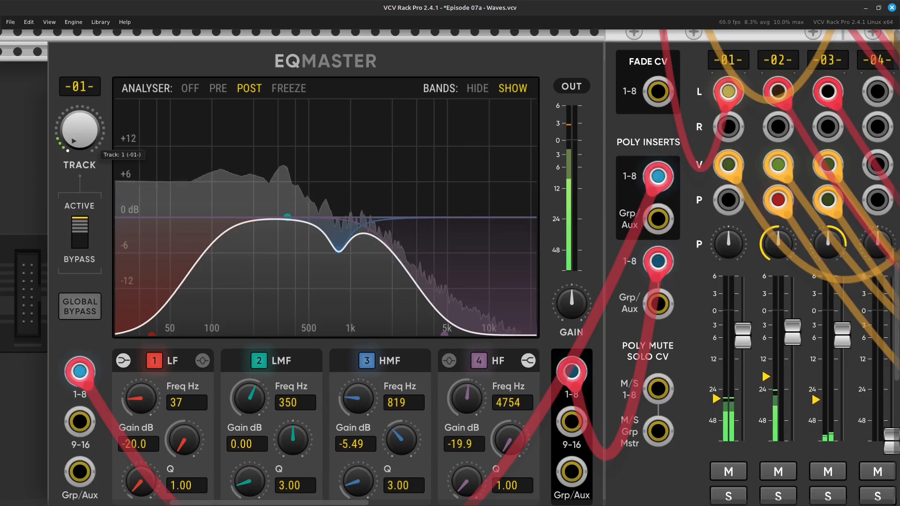
{"action": "right_click", "coordinate": [81, 142]}
{"action": "type", "text": "2"}
{"action": "key", "text": "Return"}
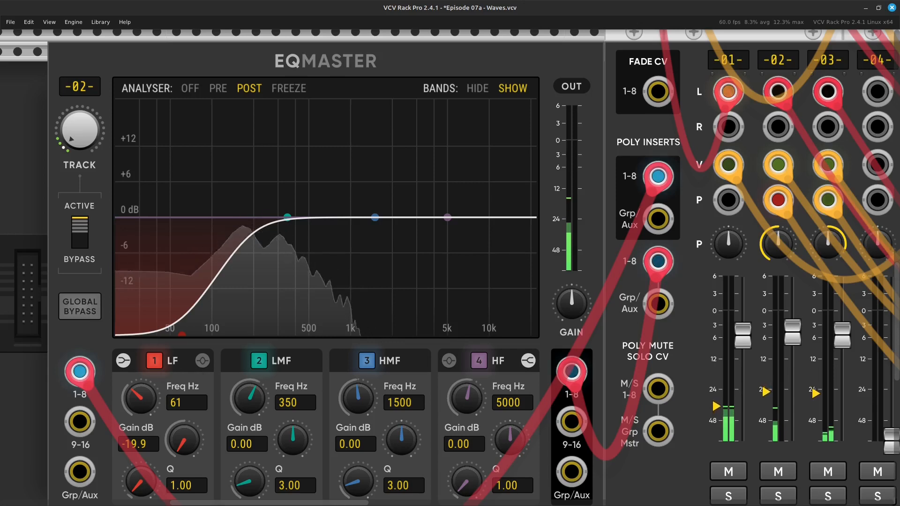
{"action": "scroll", "coordinate": [450, 267], "scroll_direction": "down", "scroll_amount": 3}
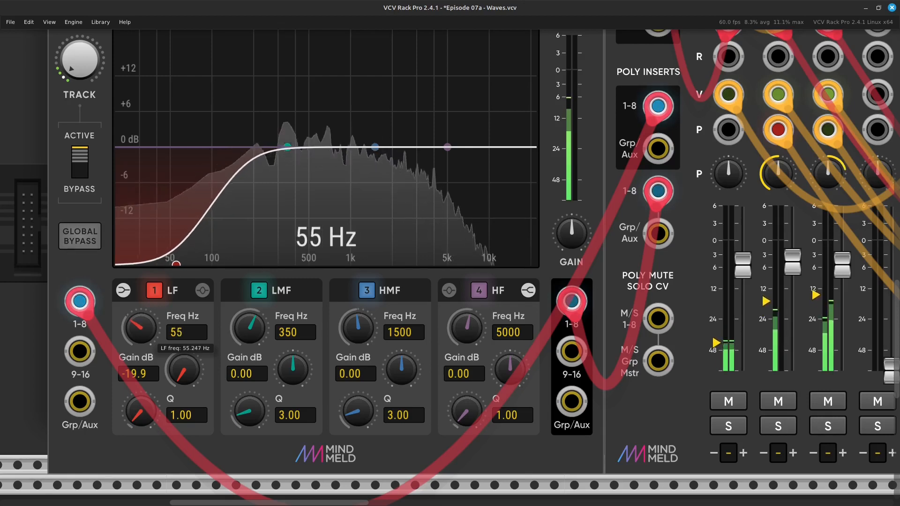
{"action": "left_click_drag", "start_coordinate": [139, 327], "coordinate": [139, 329]}
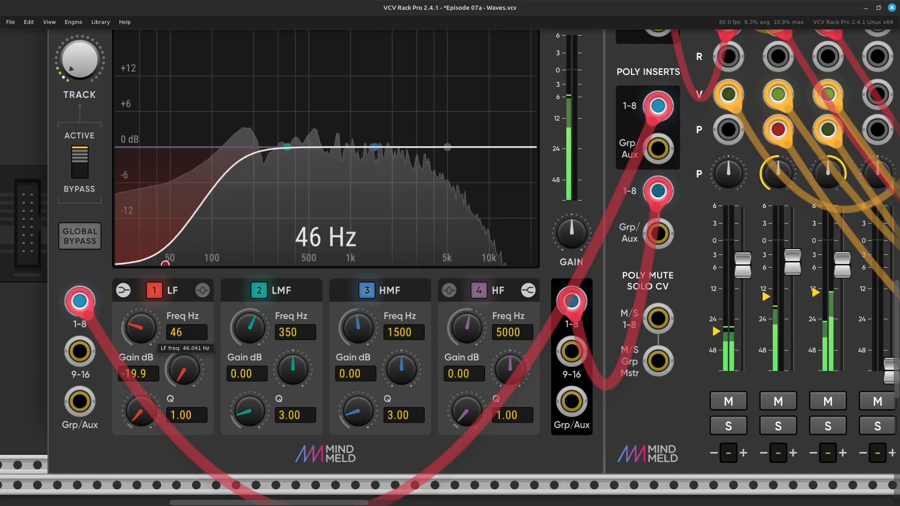
{"action": "left_click_drag", "start_coordinate": [140, 329], "coordinate": [139, 330]}
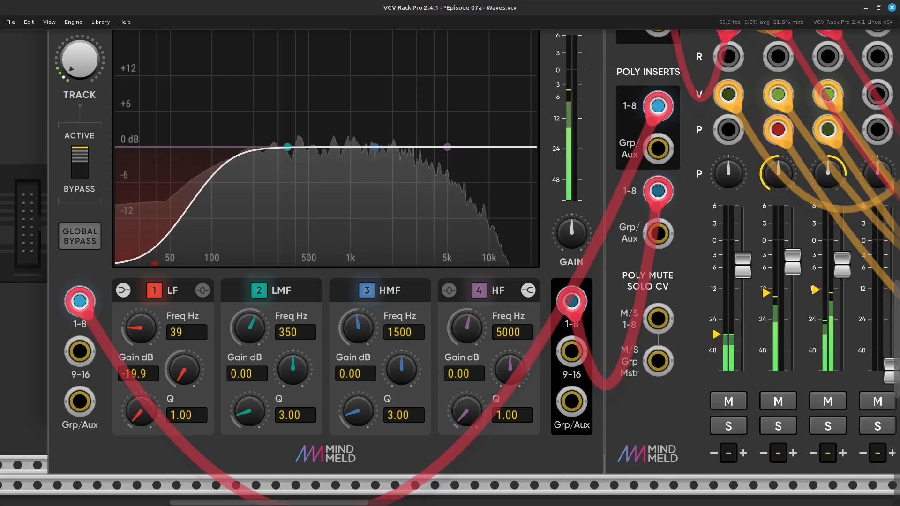
Switch EQMaster to track 3 and lower its LF band frequency to 48 Hz
{"action": "right_click", "coordinate": [71, 69]}
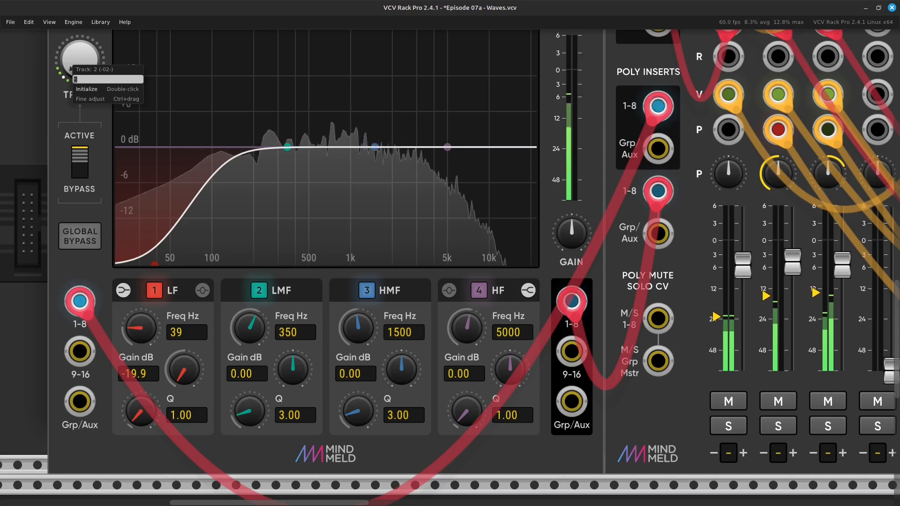
{"action": "key", "text": "Return"}
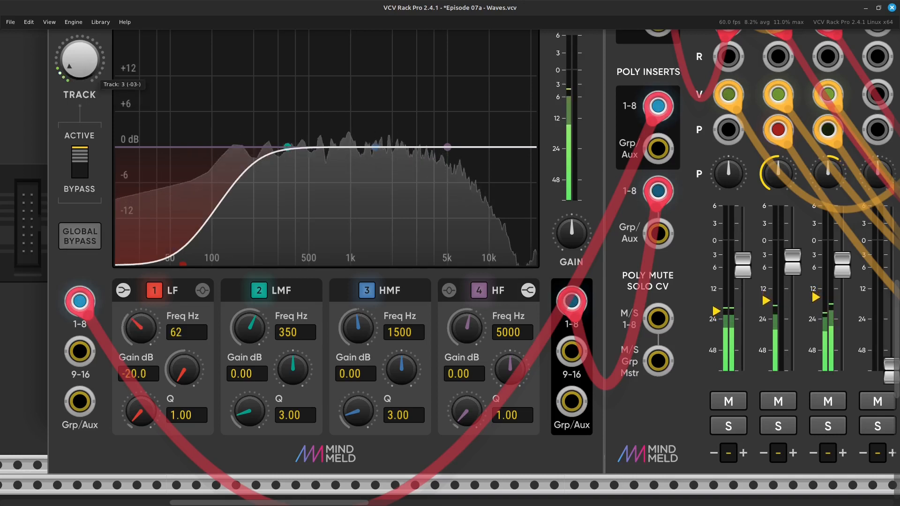
{"action": "left_click_drag", "start_coordinate": [139, 326], "coordinate": [139, 348]}
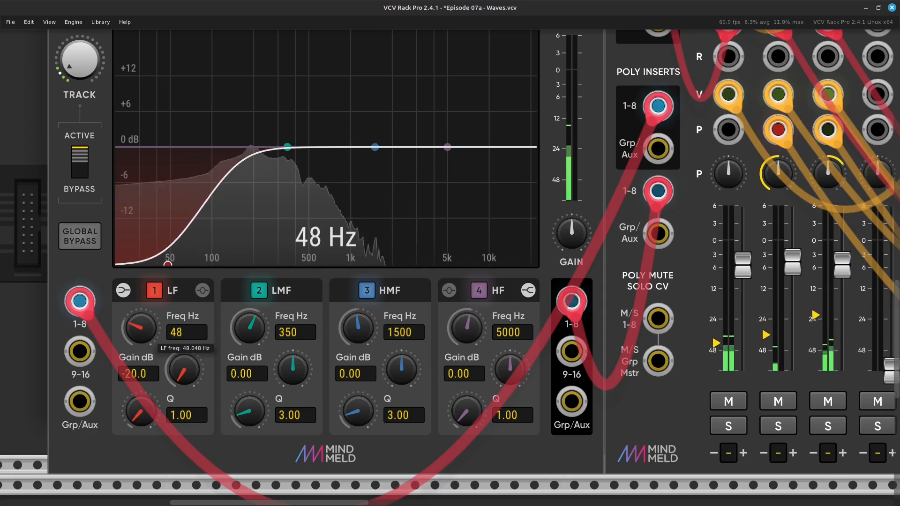
{"action": "left_click_drag", "start_coordinate": [139, 348], "coordinate": [139, 347]}
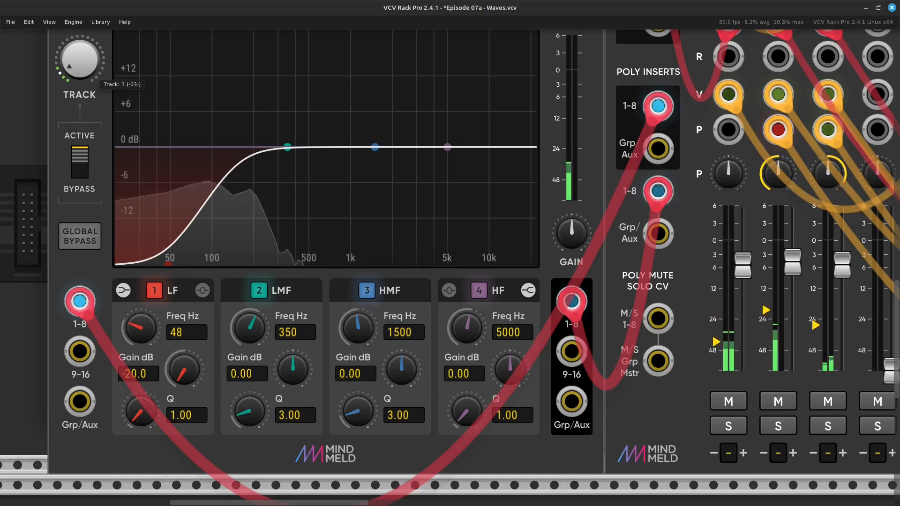
Switch EQMaster to track 1 and set its LF band frequency to 36 Hz
{"action": "right_click", "coordinate": [68, 63]}
{"action": "type", "text": "1"}
{"action": "key", "text": "Return"}
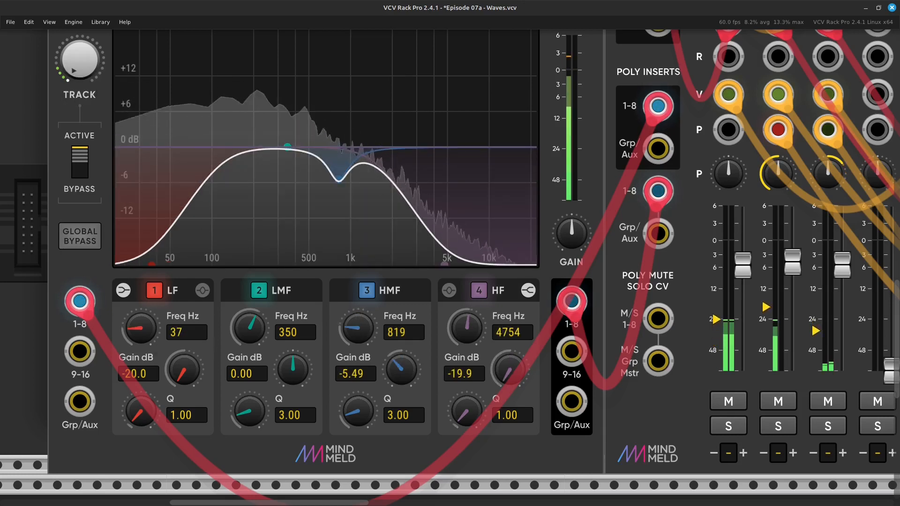
{"action": "left_click_drag", "start_coordinate": [140, 328], "coordinate": [140, 330]}
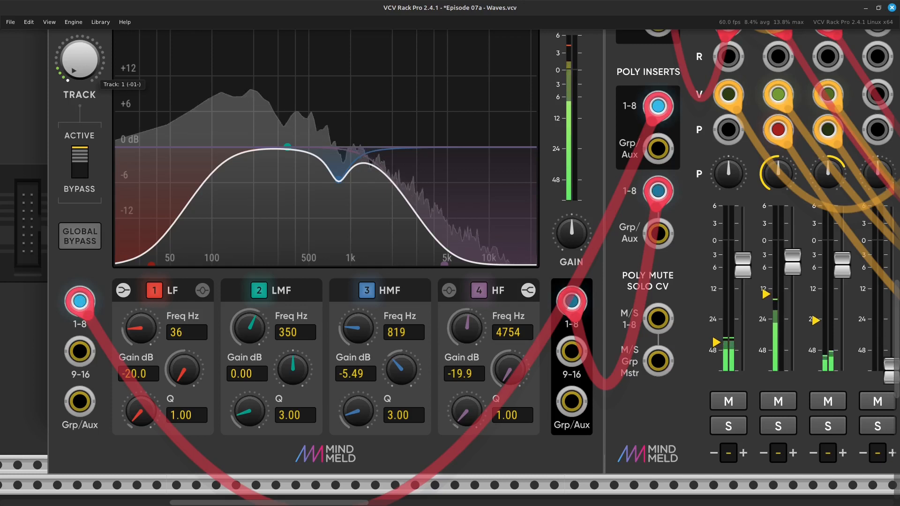
Switch EQMaster to track 2 and set its LF band frequency to 36 Hz
{"action": "right_click", "coordinate": [80, 67]}
{"action": "type", "text": "2"}
{"action": "key", "text": "Return"}
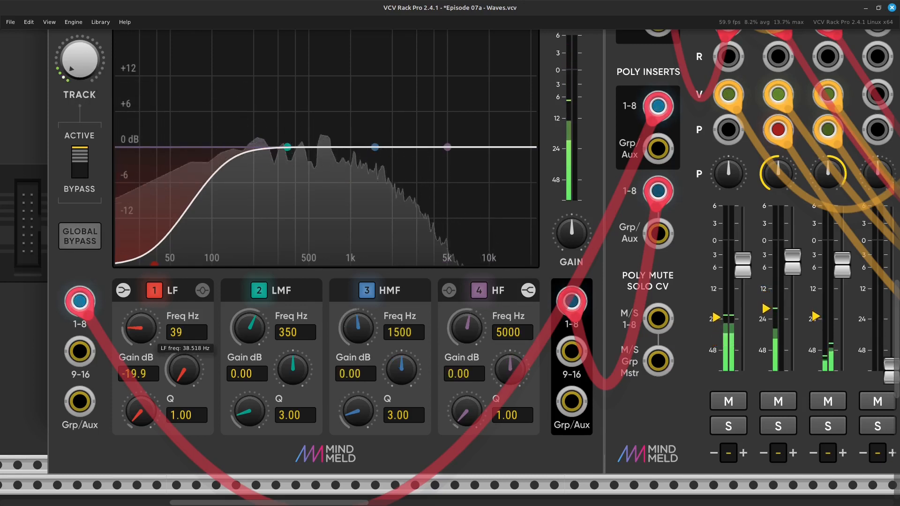
{"action": "left_click_drag", "start_coordinate": [141, 328], "coordinate": [141, 328]}
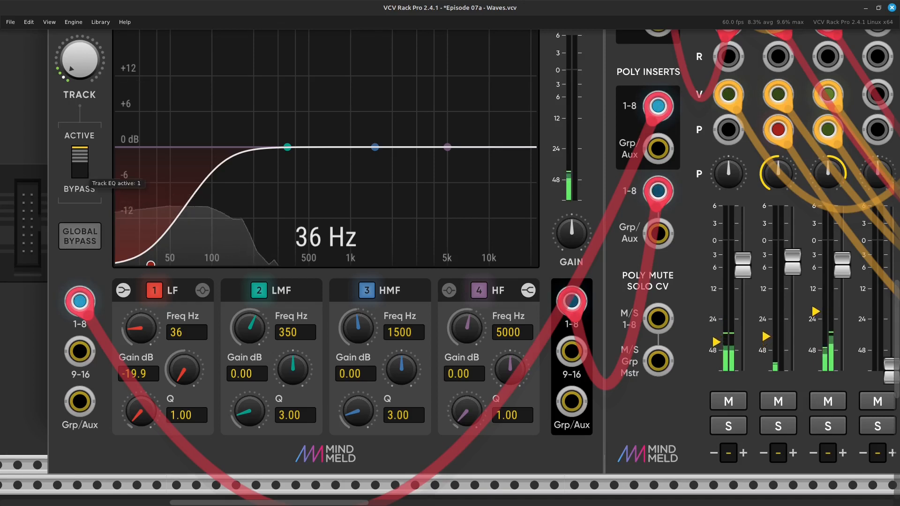
Switch EQMaster to track 3 and set its LF band frequency to 36 Hz
{"action": "right_click", "coordinate": [71, 61]}
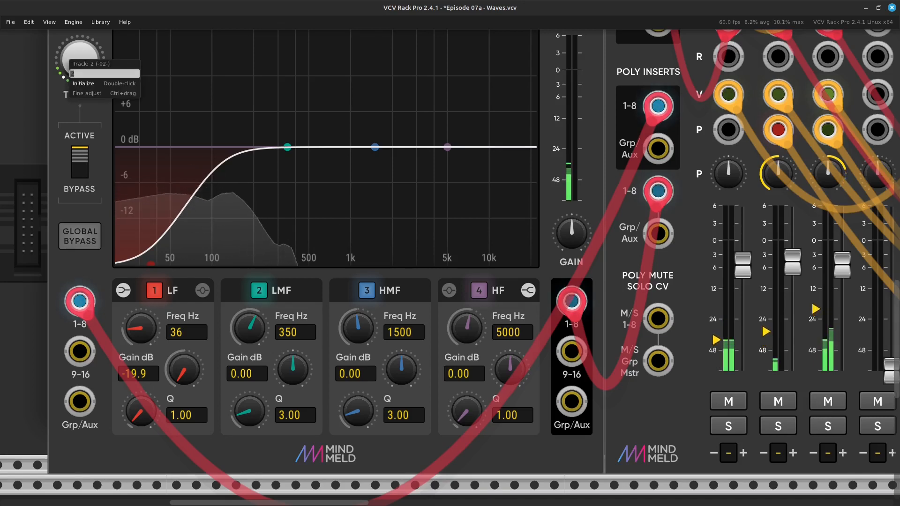
{"action": "key", "text": "Return"}
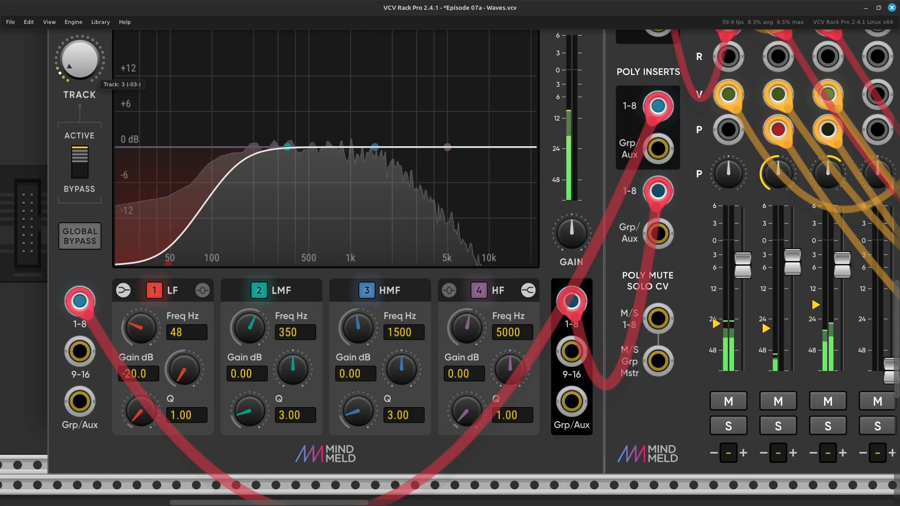
{"action": "left_click_drag", "start_coordinate": [141, 327], "coordinate": [141, 333]}
Review the complete patch, and browse the module library with the search filter cleared
{"action": "key", "text": "Right"}
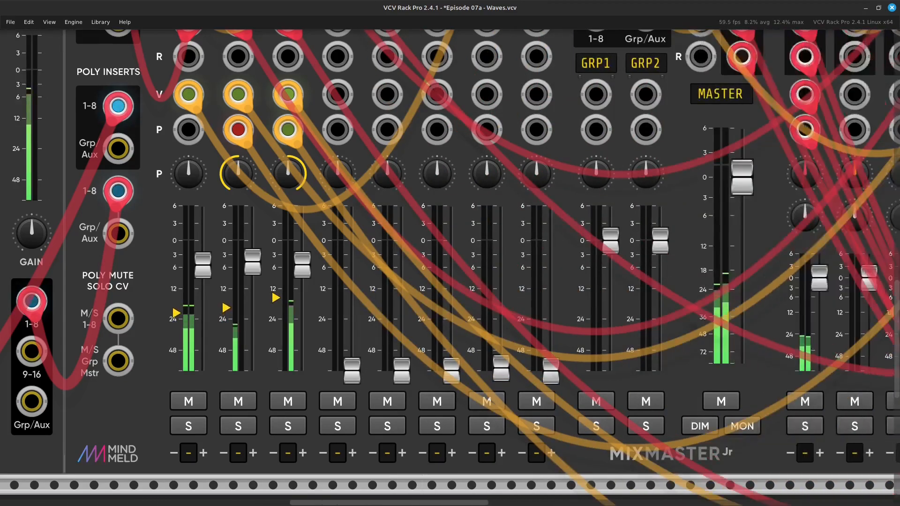
{"action": "key", "text": "ctrl+minus"}
{"action": "key", "text": "ctrl+minus"}
{"action": "key", "text": "ctrl+minus"}
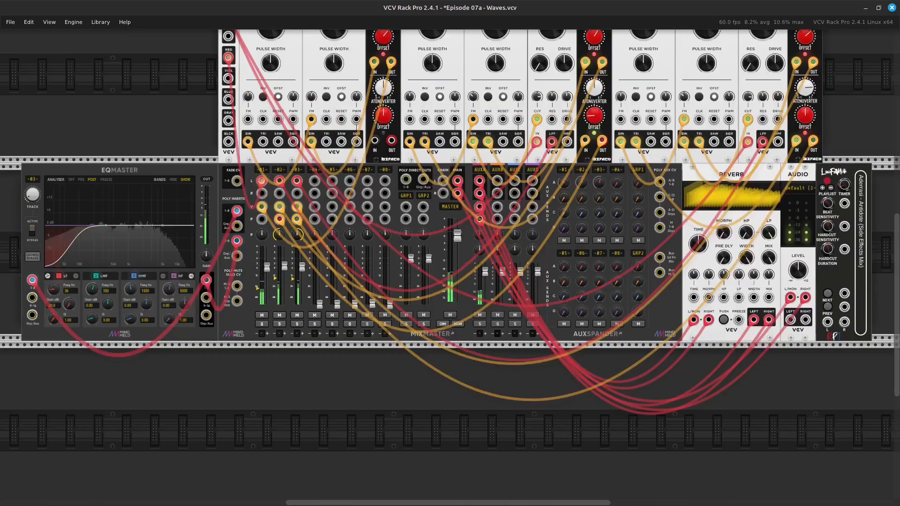
{"action": "key", "text": "Up"}
{"action": "key", "text": "Left"}
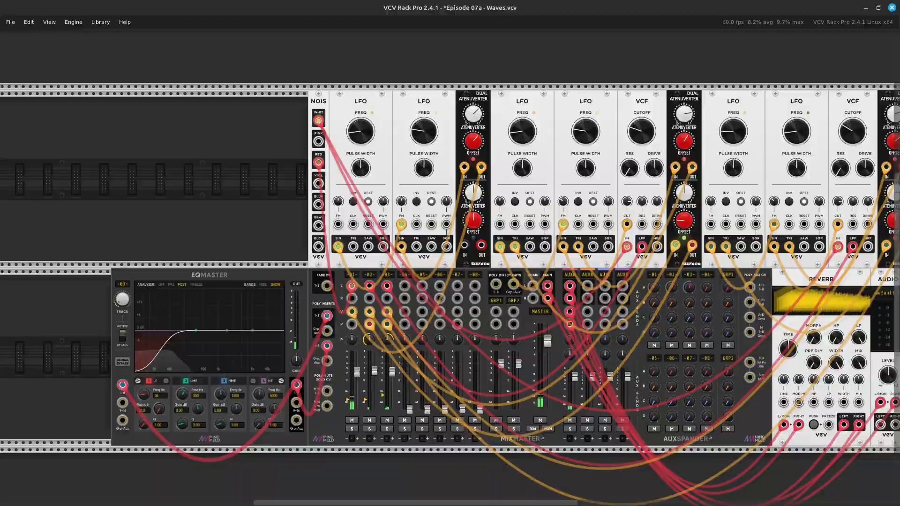
{"action": "key", "text": "Return"}
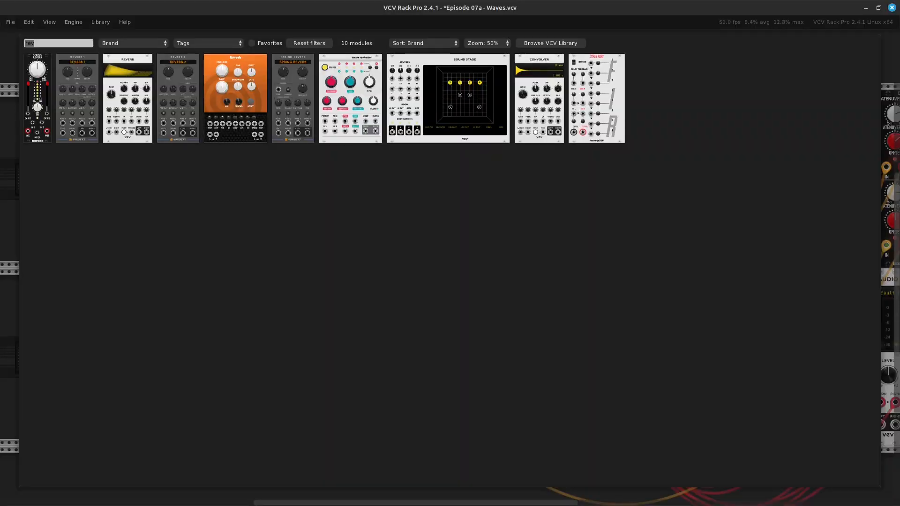
{"action": "key", "text": "BackSpace"}
{"action": "scroll", "coordinate": [535, 307], "scroll_direction": "down", "scroll_amount": 10}
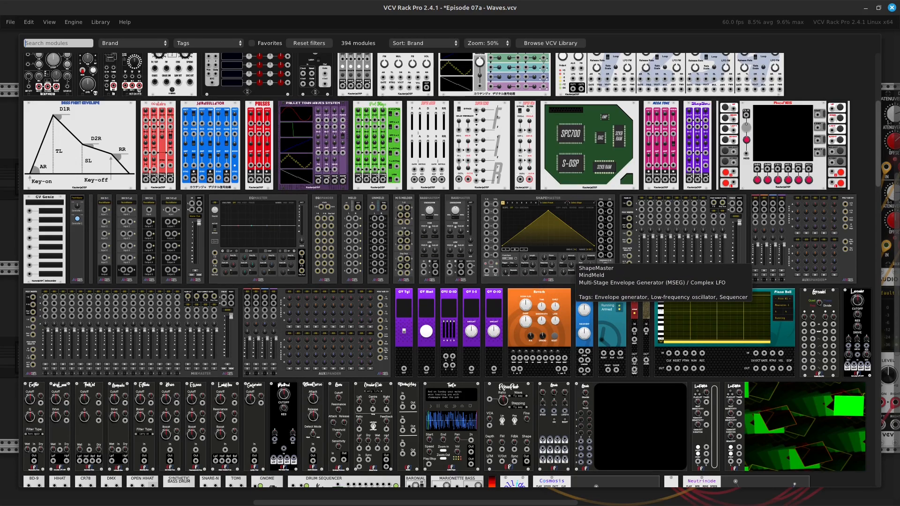
{"action": "key", "text": "Escape"}
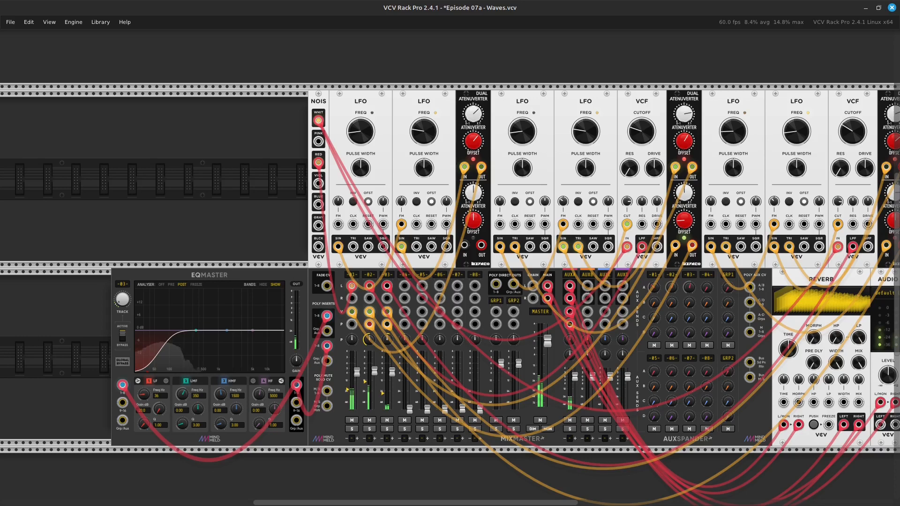
Bring up the LowFatMilk visualizer window, watch it at maximized and normal size, and return to the patch
{"action": "scroll", "coordinate": [450, 281], "scroll_direction": "right", "scroll_amount": 3}
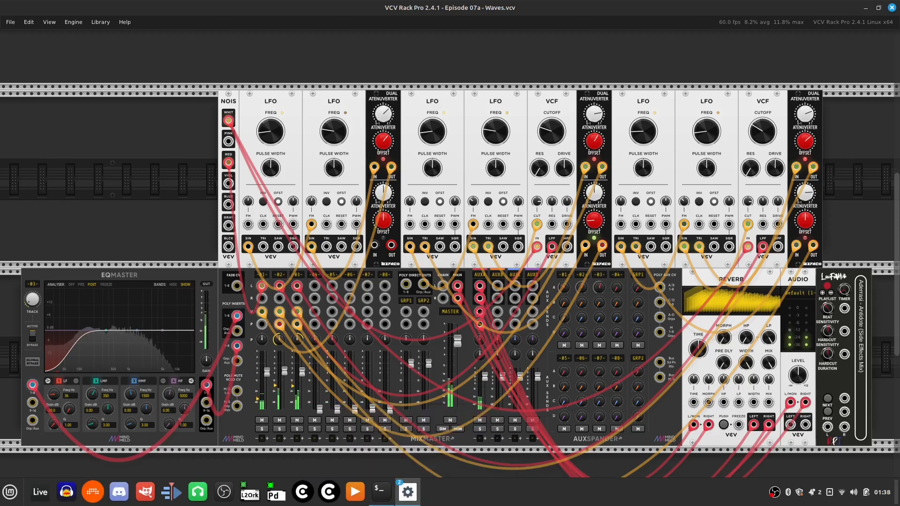
{"action": "mouse_move", "coordinate": [407, 492]}
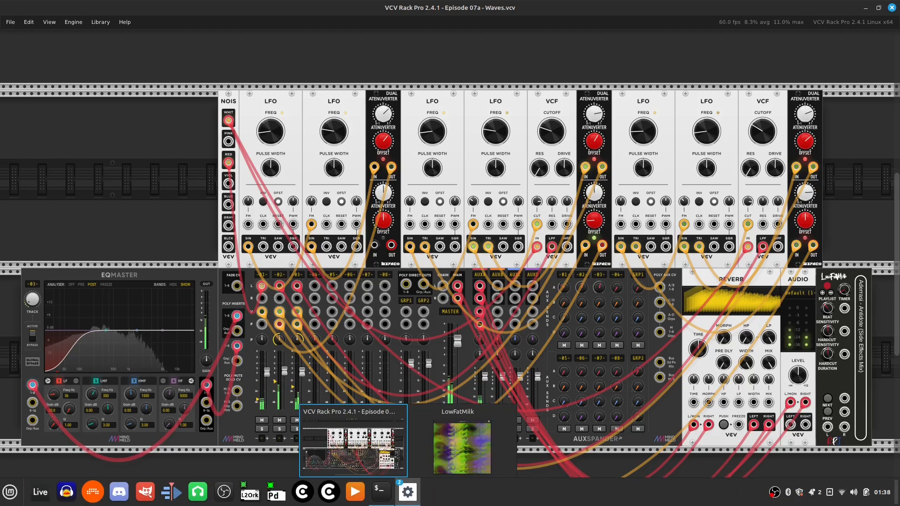
{"action": "mouse_move", "coordinate": [461, 445]}
{"action": "left_click", "coordinate": [461, 445]}
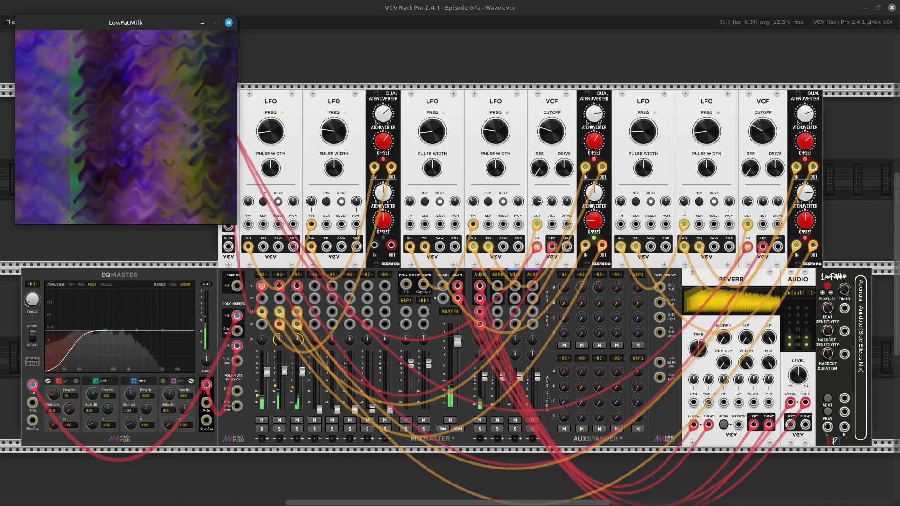
{"action": "left_click_drag", "start_coordinate": [179, 23], "coordinate": [434, 134]}
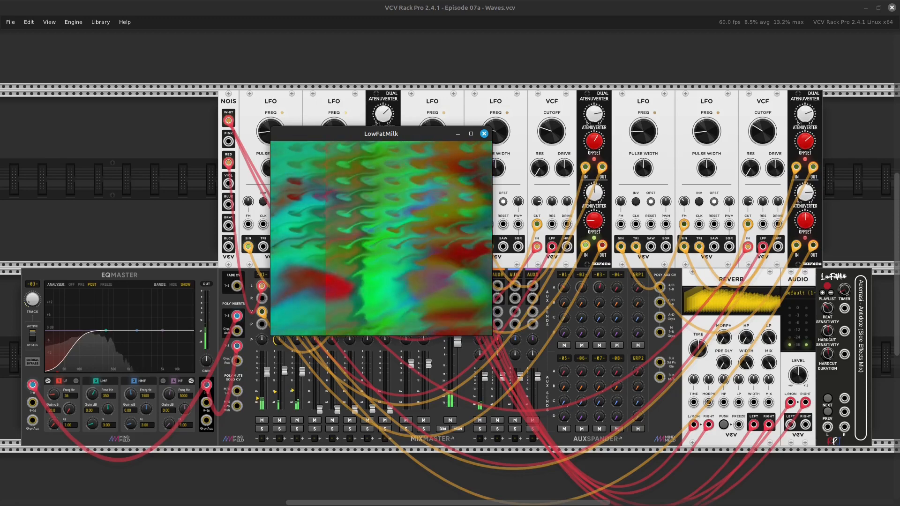
{"action": "middle_click", "coordinate": [471, 134]}
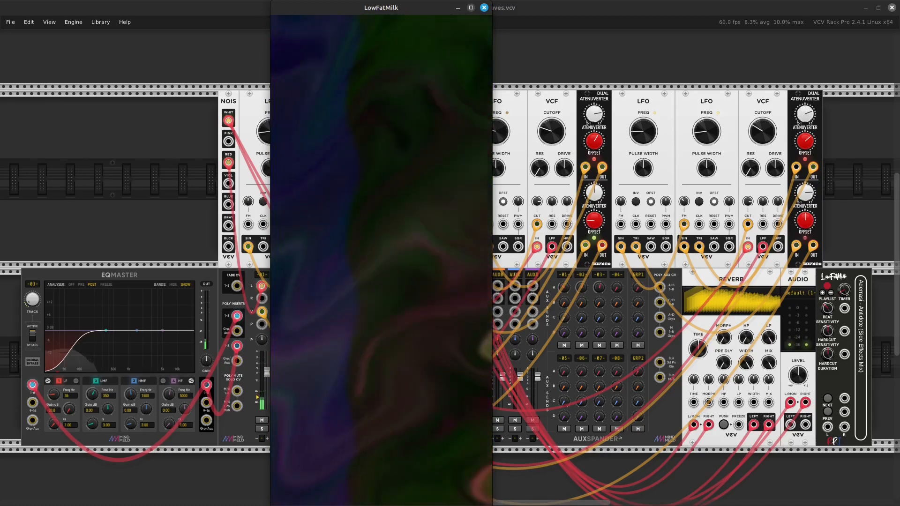
{"action": "left_click", "coordinate": [471, 7]}
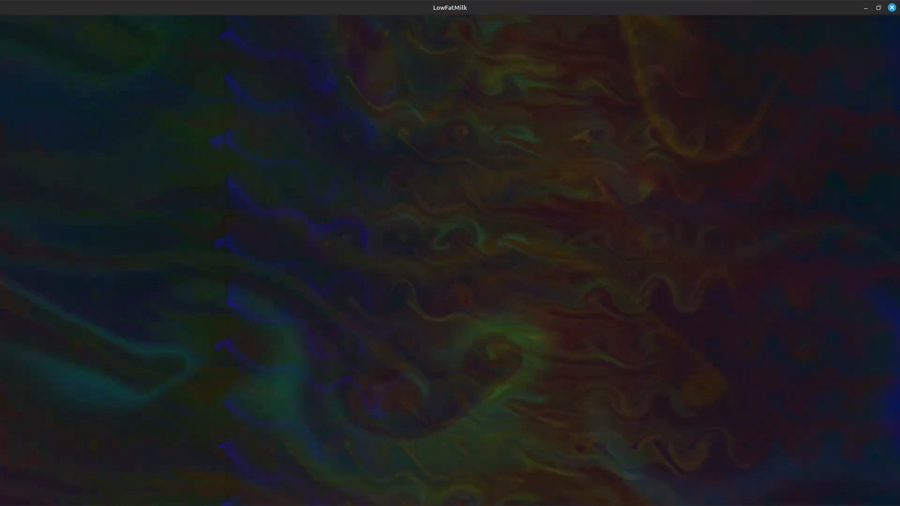
{"action": "key", "text": "super+Down"}
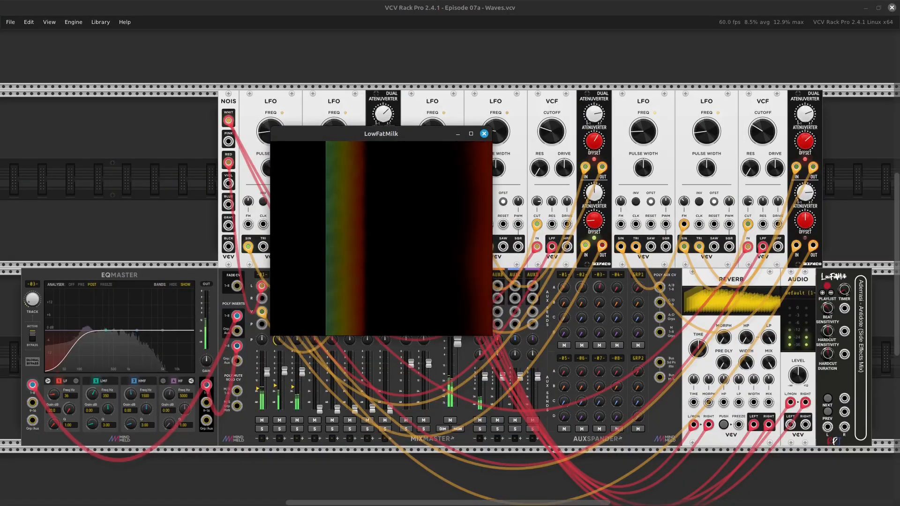
{"action": "left_click", "coordinate": [500, 135]}
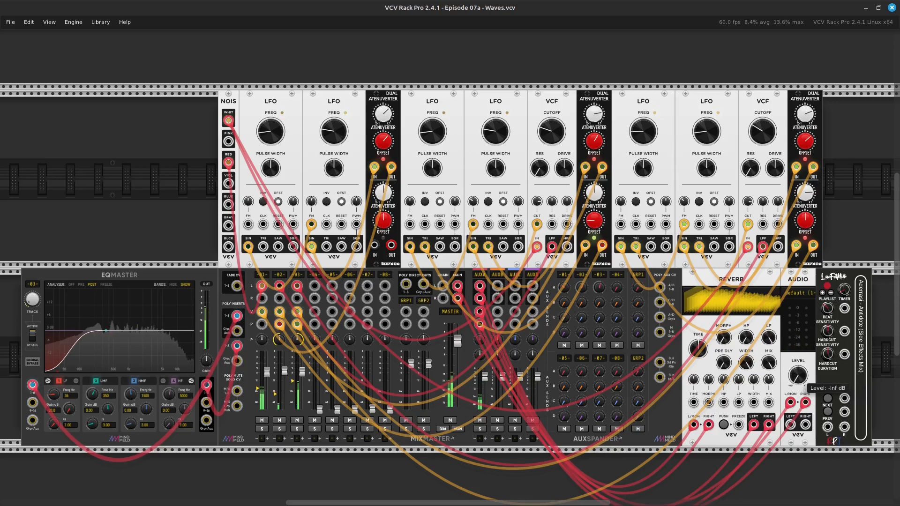
Save the patch, and open Waves & Beats.vcv from the "Sound for Relaxation, Meditation, and Sleep" patches folder
{"action": "key", "text": "ctrl+s"}
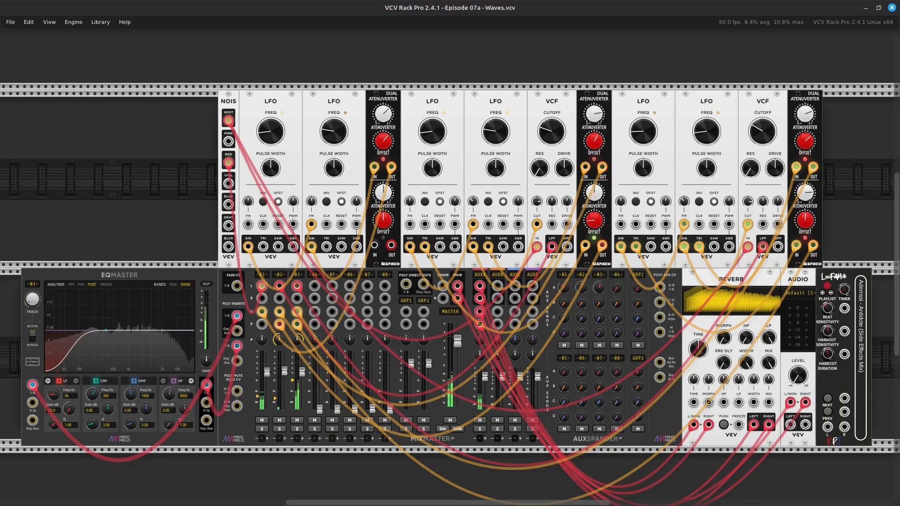
{"action": "left_click", "coordinate": [9, 21]}
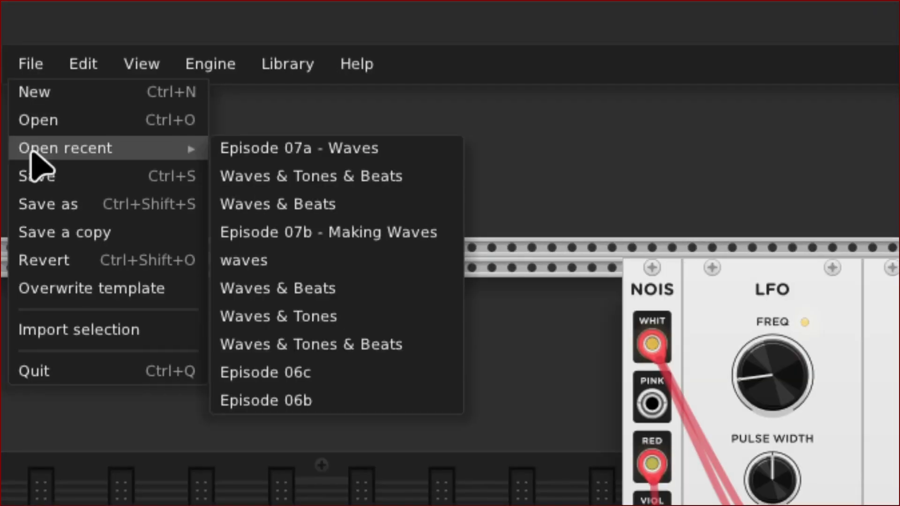
{"action": "left_click", "coordinate": [35, 121]}
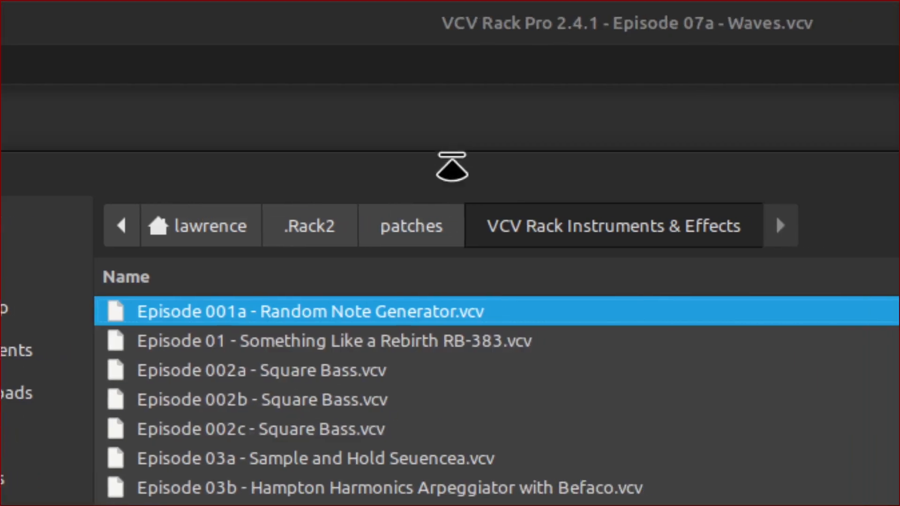
{"action": "left_click", "coordinate": [364, 238]}
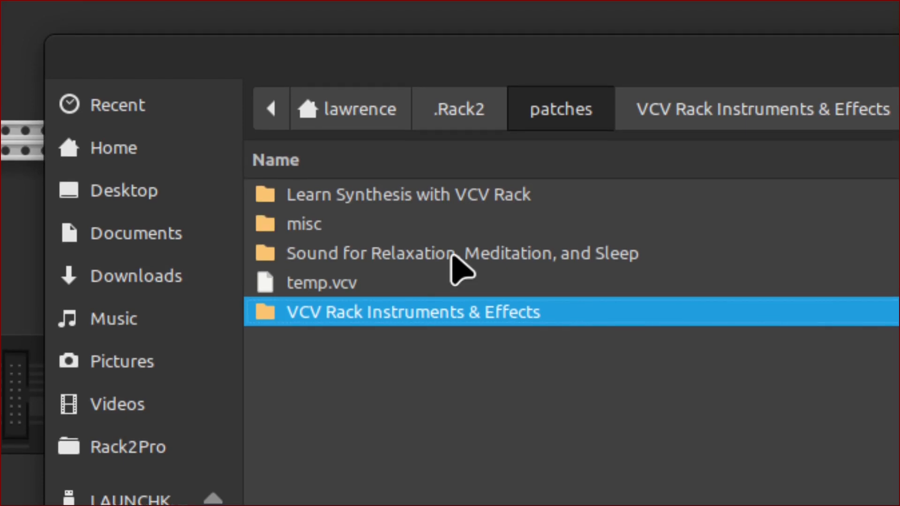
{"action": "double_click", "coordinate": [452, 253]}
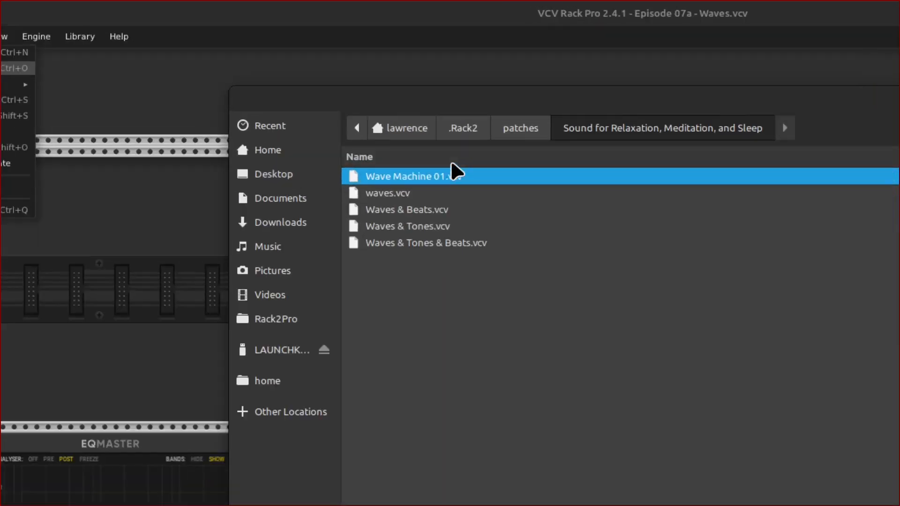
{"action": "double_click", "coordinate": [451, 211]}
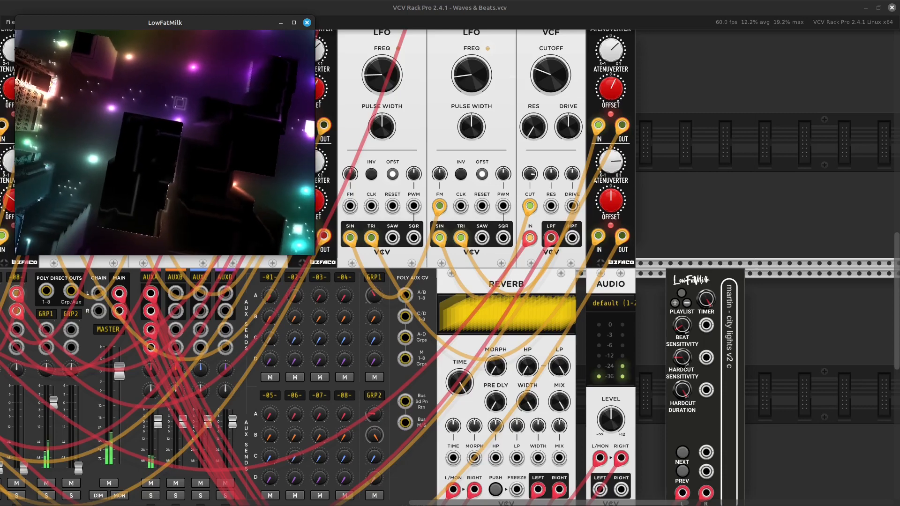
Examine the whole Waves & Beats patch, from the row of VCOs down through the LFOs to the mixer and effects
{"action": "key", "text": "alt+Tab"}
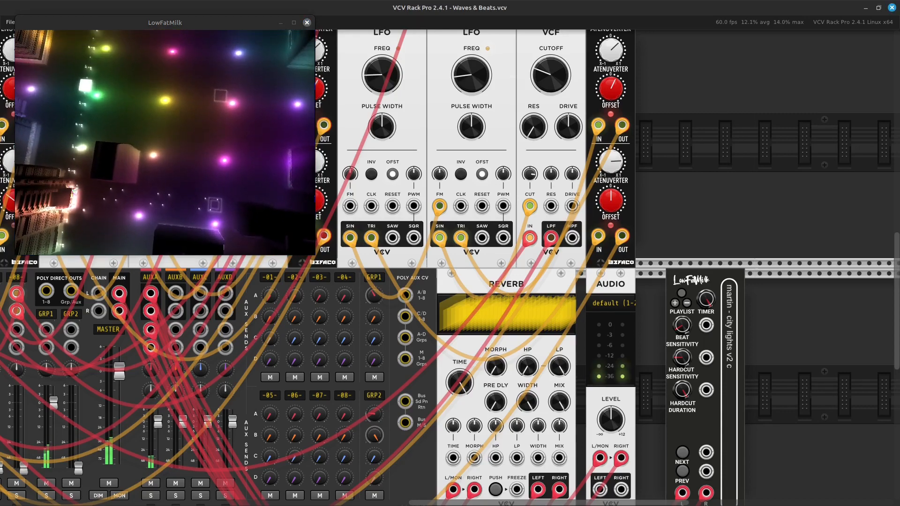
{"action": "key", "text": "ctrl+minus"}
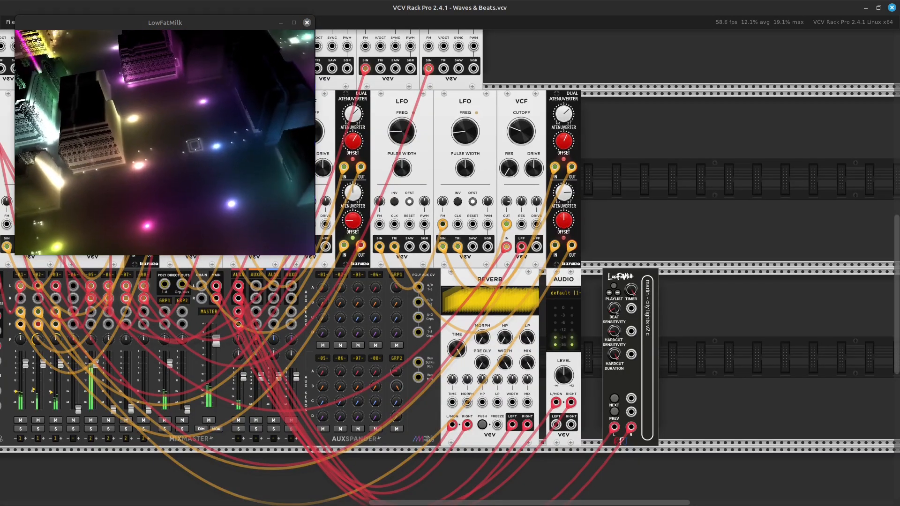
{"action": "key", "text": "ctrl+minus"}
{"action": "key", "text": "ctrl+minus"}
{"action": "key", "text": "ctrl+minus"}
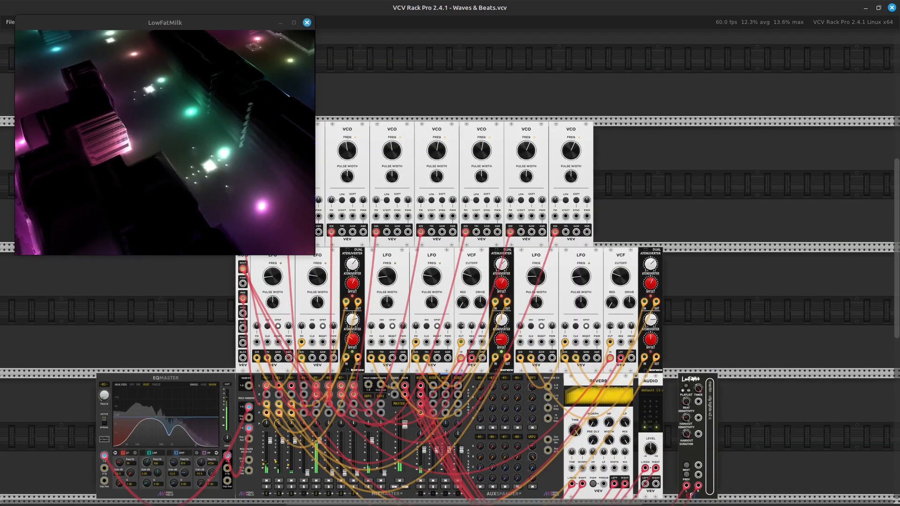
{"action": "key", "text": "alt+Tab"}
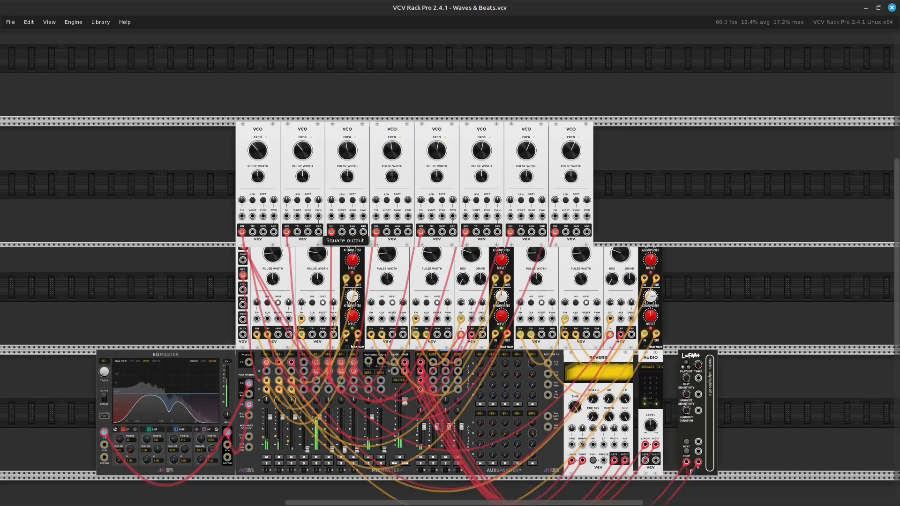
{"action": "scroll", "coordinate": [527, 181], "scroll_direction": "down", "scroll_amount": 5}
{"action": "scroll", "coordinate": [450, 267], "scroll_direction": "up", "scroll_amount": 5}
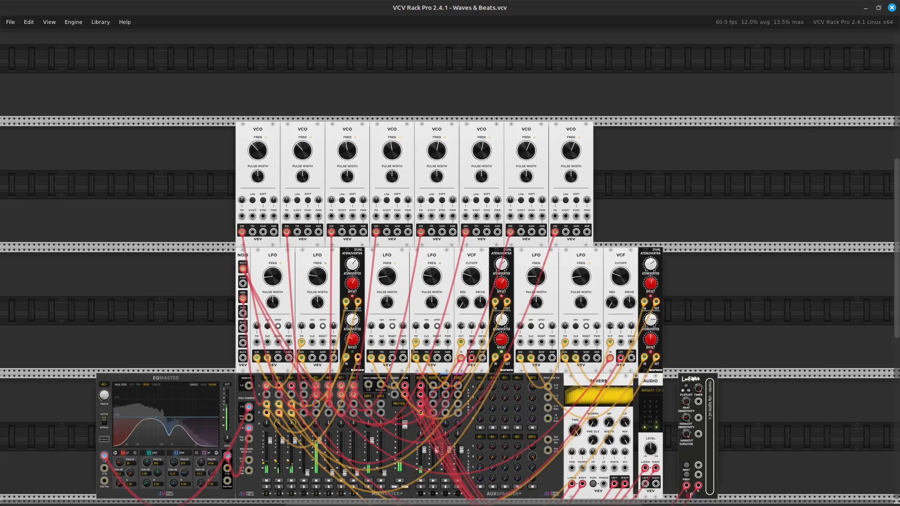
{"action": "scroll", "coordinate": [450, 267], "scroll_direction": "down", "scroll_amount": 6}
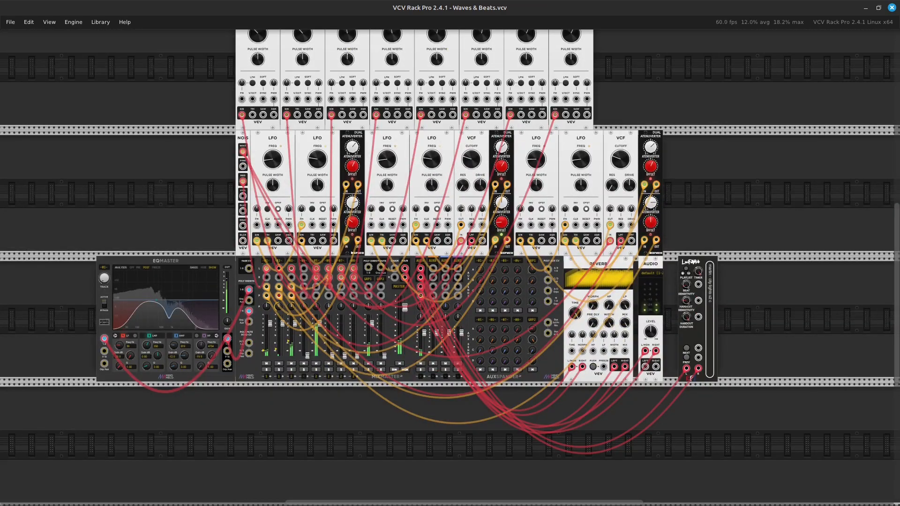
{"action": "scroll", "coordinate": [450, 269], "scroll_direction": "up", "scroll_amount": 5}
Raise the GRP2 fader on MixMaster Jr to about -17 dB
{"action": "key", "text": "ctrl+equal"}
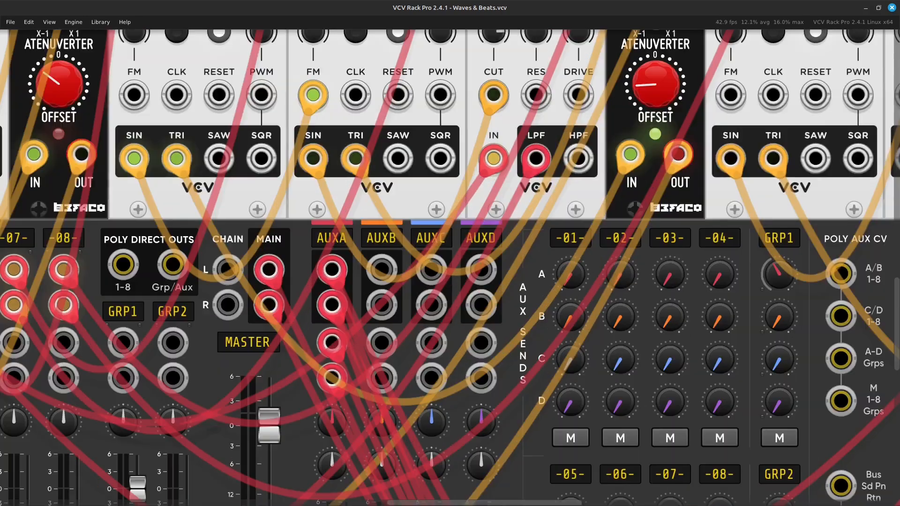
{"action": "key", "text": "Down"}
{"action": "key", "text": "Down"}
{"action": "key", "text": "Down"}
{"action": "key", "text": "Down"}
{"action": "key", "text": "Down"}
{"action": "key", "text": "Down"}
{"action": "key", "text": "Down"}
{"action": "key", "text": "Down"}
{"action": "key", "text": "Down"}
{"action": "key", "text": "Down"}
{"action": "key", "text": "Down"}
{"action": "key", "text": "Down"}
{"action": "key", "text": "Down"}
{"action": "key", "text": "Down"}
{"action": "key", "text": "Down"}
{"action": "key", "text": "Down"}
{"action": "key", "text": "Left"}
{"action": "key", "text": "Left"}
{"action": "key", "text": "Left"}
{"action": "key", "text": "Left"}
{"action": "key", "text": "Left"}
{"action": "key", "text": "Left"}
{"action": "key", "text": "Left"}
{"action": "key", "text": "Left"}
{"action": "key", "text": "Left"}
{"action": "key", "text": "Left"}
{"action": "key", "text": "Left"}
{"action": "key", "text": "Left"}
{"action": "key", "text": "Left"}
{"action": "key", "text": "Left"}
{"action": "key", "text": "Left"}
{"action": "key", "text": "Left"}
{"action": "key", "text": "Left"}
{"action": "key", "text": "Left"}
{"action": "key", "text": "Left"}
{"action": "key", "text": "Left"}
{"action": "key", "text": "Left"}
{"action": "key", "text": "Left"}
{"action": "key", "text": "Left"}
{"action": "key", "text": "Left"}
{"action": "key", "text": "Left"}
{"action": "key", "text": "Left"}
{"action": "key", "text": "Left"}
{"action": "key", "text": "Left"}
{"action": "key", "text": "Left"}
{"action": "key", "text": "Left"}
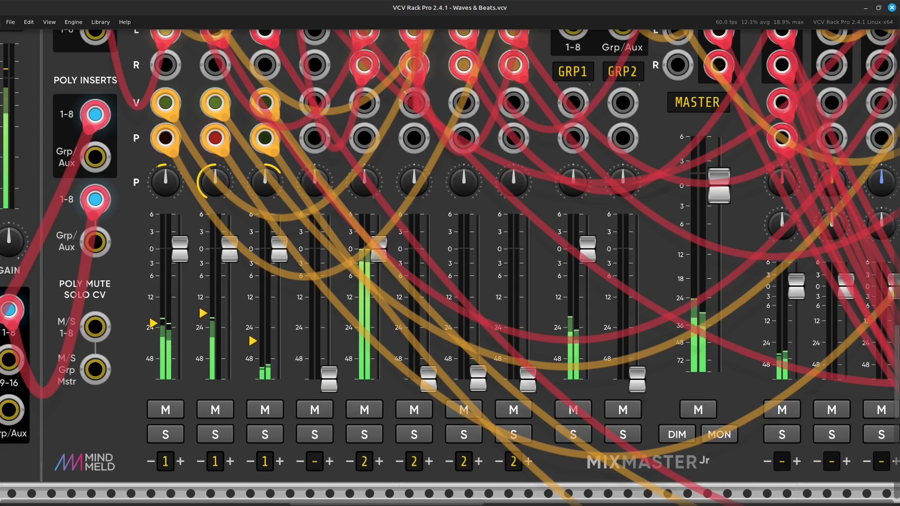
{"action": "left_click_drag", "start_coordinate": [637, 379], "coordinate": [637, 312]}
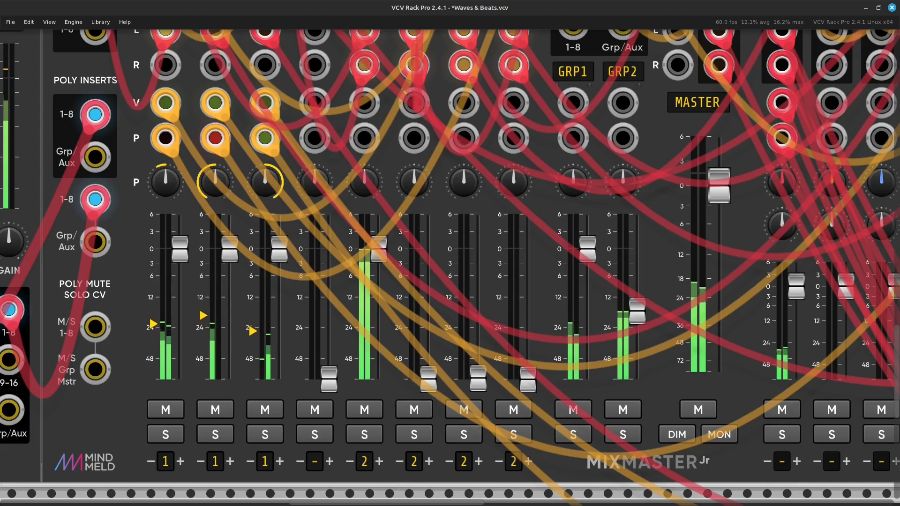
Raise channel 6 to about -11 dB, channel 7 to about -16 dB and channel 8 to about -24 dB, and fully lower channels 6 and 7
{"action": "left_click_drag", "start_coordinate": [427, 378], "coordinate": [428, 364]}
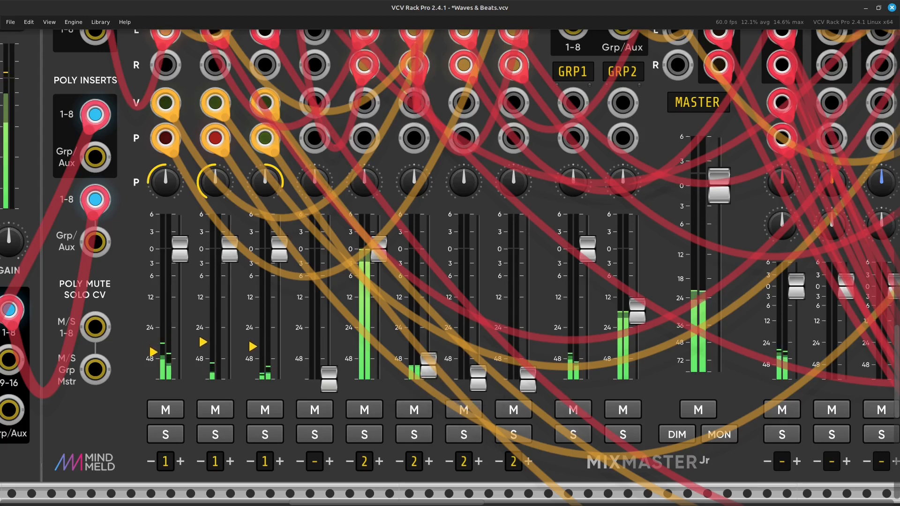
{"action": "left_click_drag", "start_coordinate": [429, 365], "coordinate": [429, 294]}
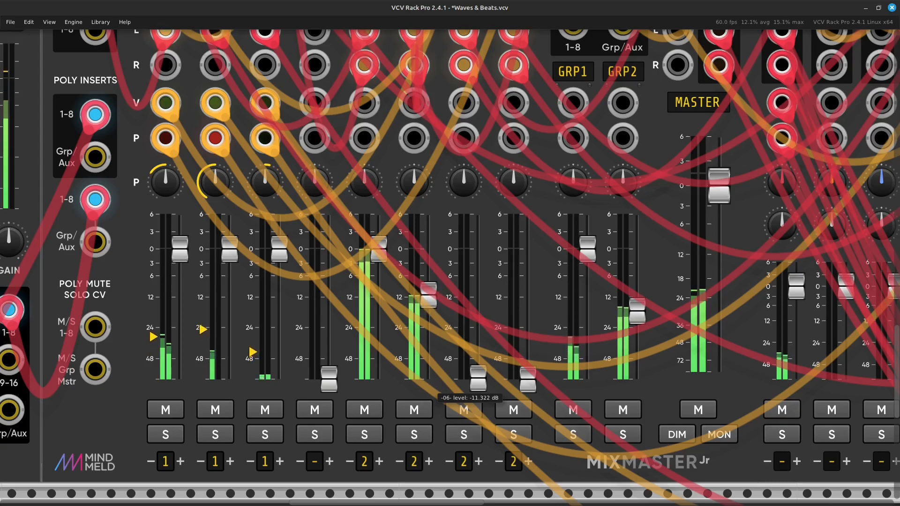
{"action": "left_click_drag", "start_coordinate": [478, 379], "coordinate": [478, 309]}
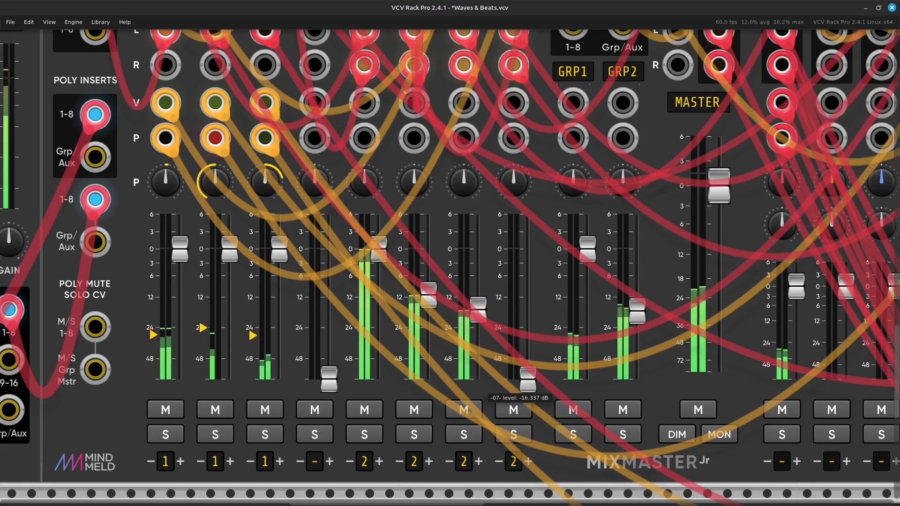
{"action": "left_click_drag", "start_coordinate": [527, 378], "coordinate": [528, 326]}
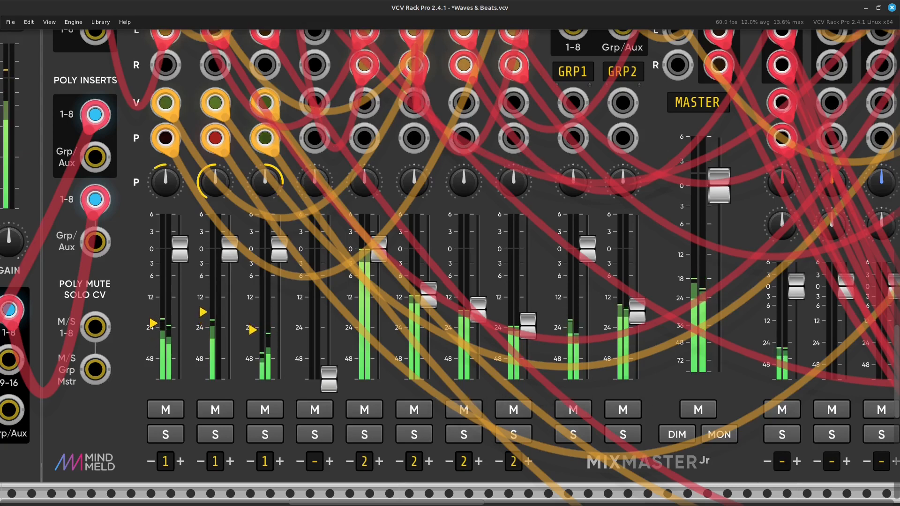
{"action": "left_click_drag", "start_coordinate": [428, 295], "coordinate": [427, 379]}
{"action": "left_click_drag", "start_coordinate": [478, 309], "coordinate": [478, 380]}
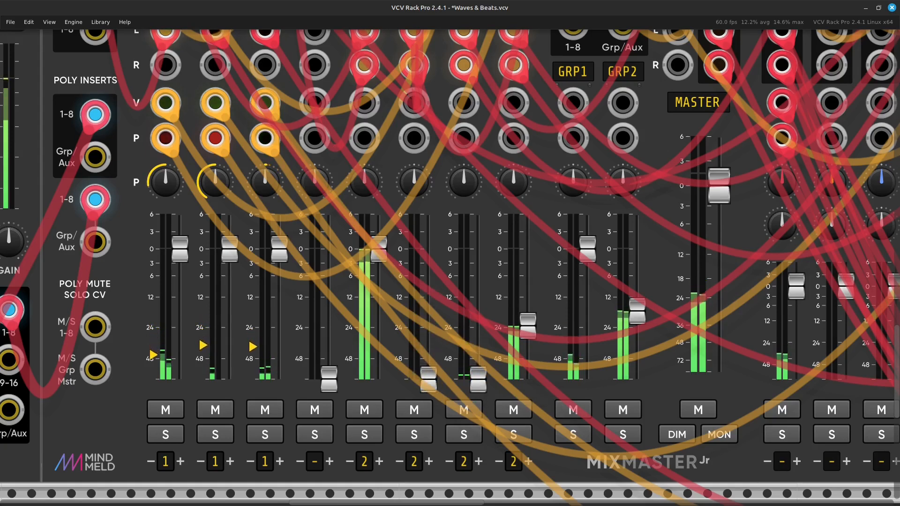
Pan mixer channel 5 to -100% and channel 8 to 100%, and raise channel 8's level to about -17 dB
{"action": "left_click_drag", "start_coordinate": [364, 181], "coordinate": [364, 216]}
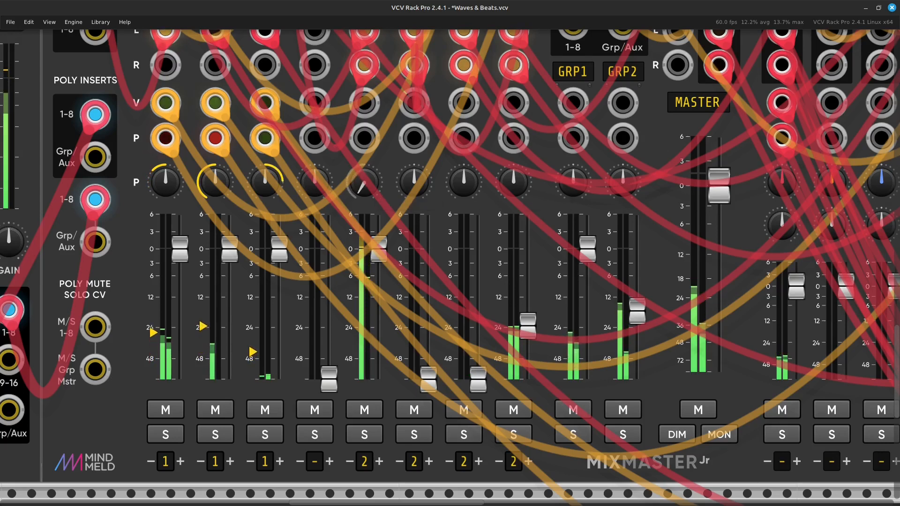
{"action": "left_click_drag", "start_coordinate": [513, 182], "coordinate": [513, 170]}
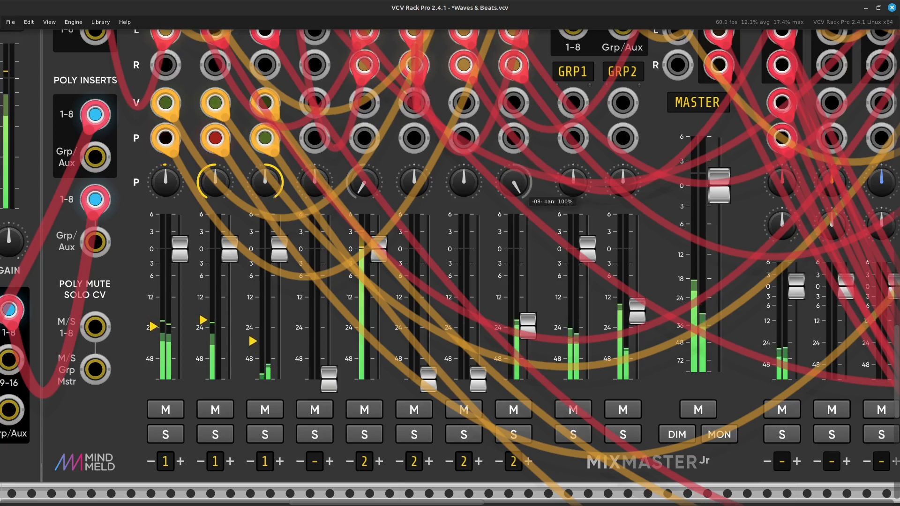
{"action": "mouse_move", "coordinate": [527, 326]}
{"action": "left_mouse_down"}
{"action": "mouse_move", "coordinate": [528, 305]}
{"action": "mouse_move", "coordinate": [528, 313]}
{"action": "left_mouse_up"}
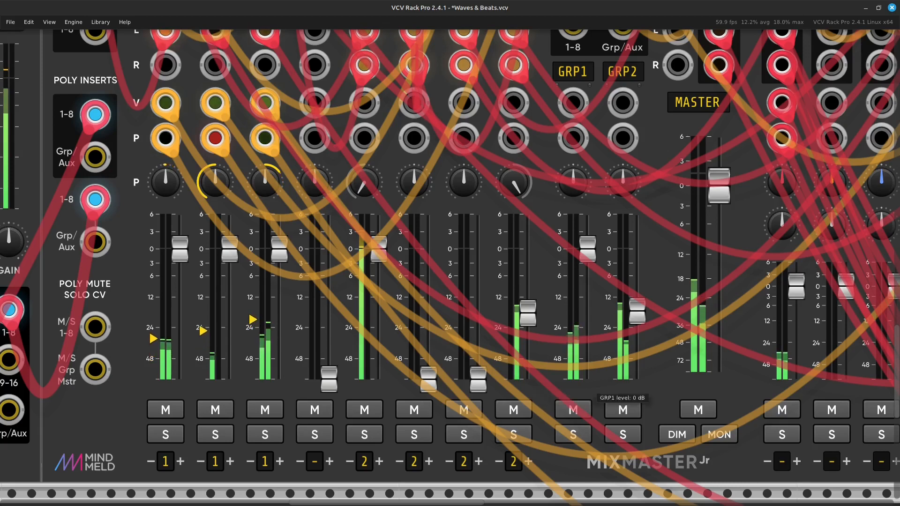
Fully lower the channel 8 and channel 5 faders, and initialize channel 5's pan
{"action": "left_click_drag", "start_coordinate": [528, 313], "coordinate": [527, 378]}
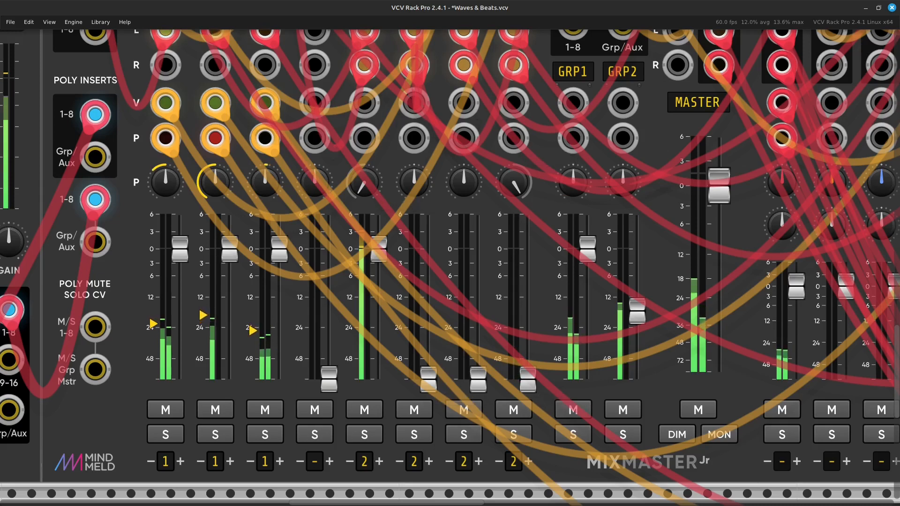
{"action": "left_click_drag", "start_coordinate": [379, 249], "coordinate": [379, 375]}
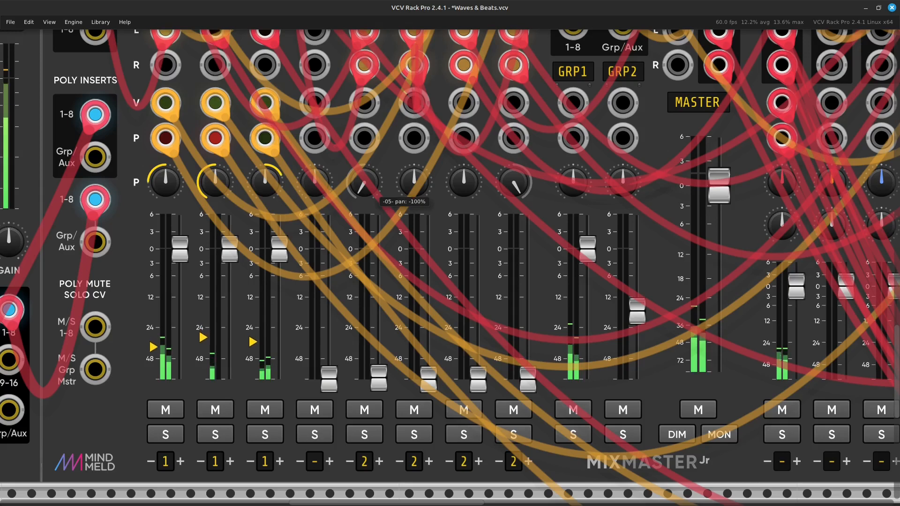
{"action": "right_click", "coordinate": [364, 184]}
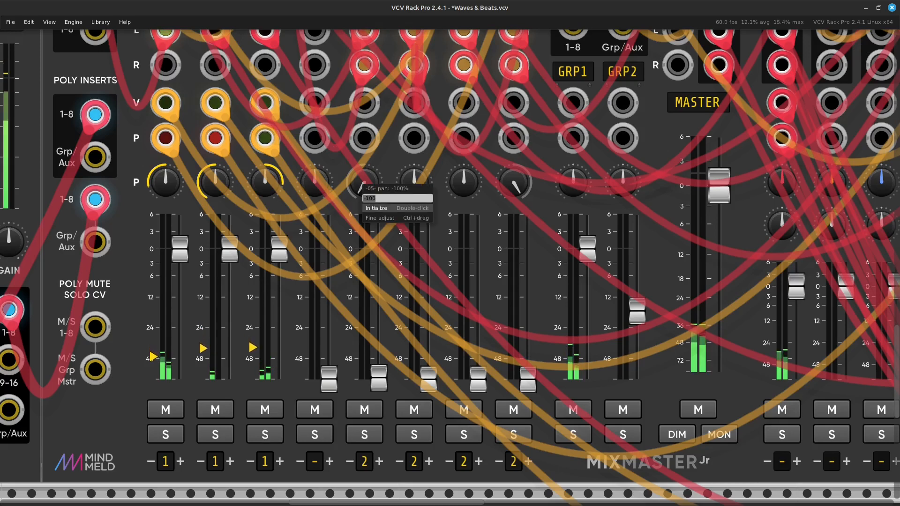
{"action": "left_click", "coordinate": [377, 208]}
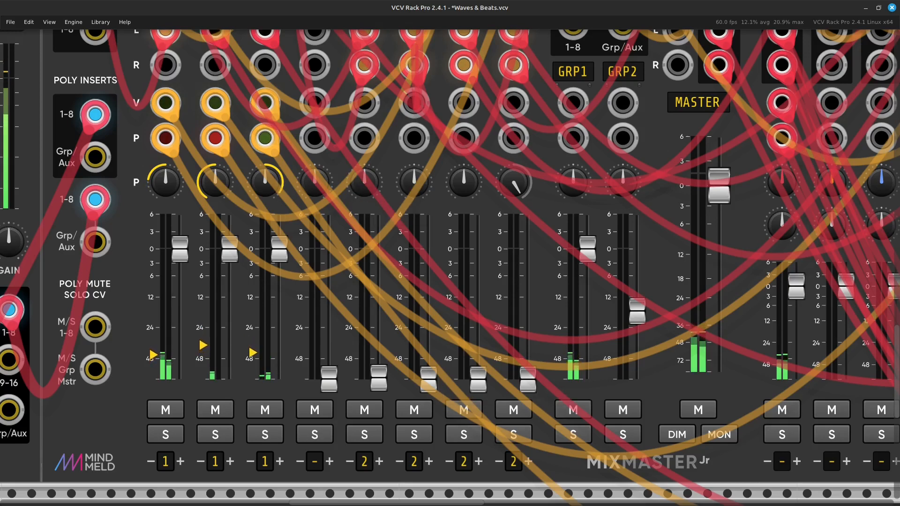
Initialize the pan of MixMaster Jr channel 8 and save the Waves & Beats patch
{"action": "right_click", "coordinate": [513, 183]}
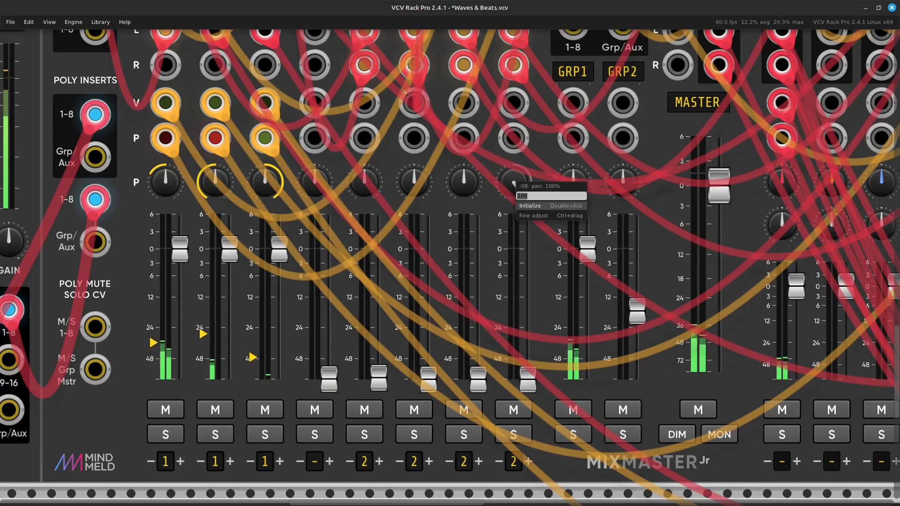
{"action": "left_click", "coordinate": [529, 206]}
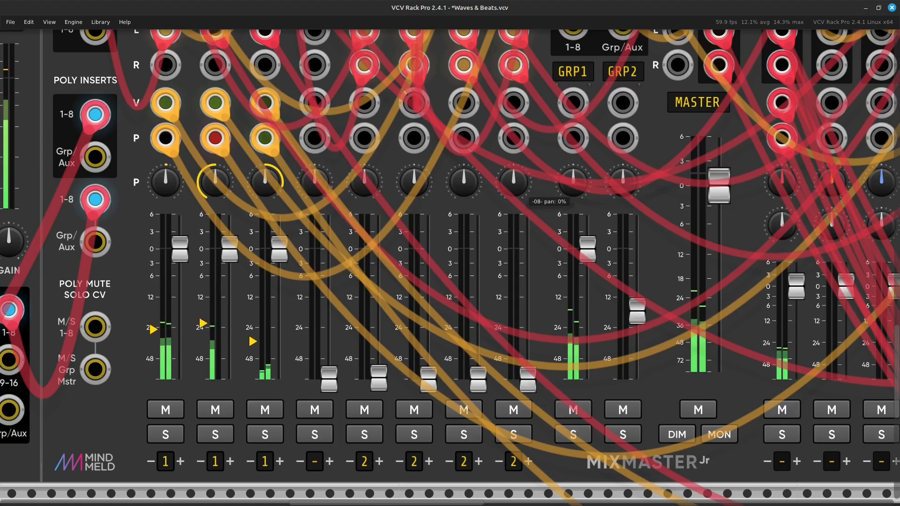
{"action": "key", "text": "ctrl+minus"}
{"action": "key", "text": "ctrl+minus"}
{"action": "key", "text": "ctrl+minus"}
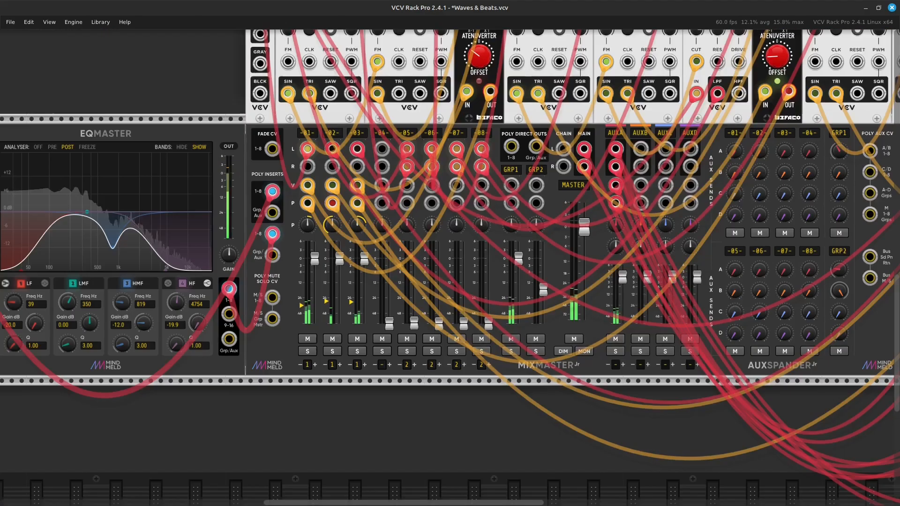
{"action": "key", "text": "Up"}
{"action": "key", "text": "Up"}
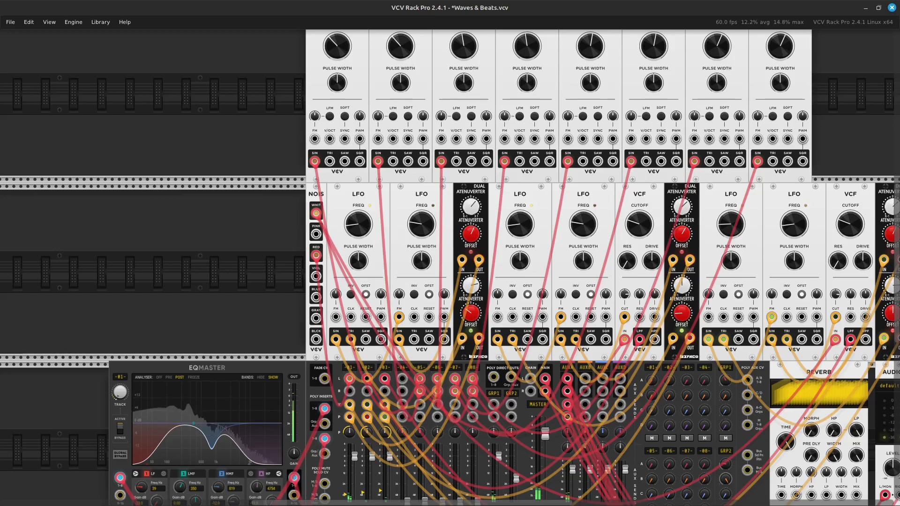
{"action": "key", "text": "ctrl+s"}
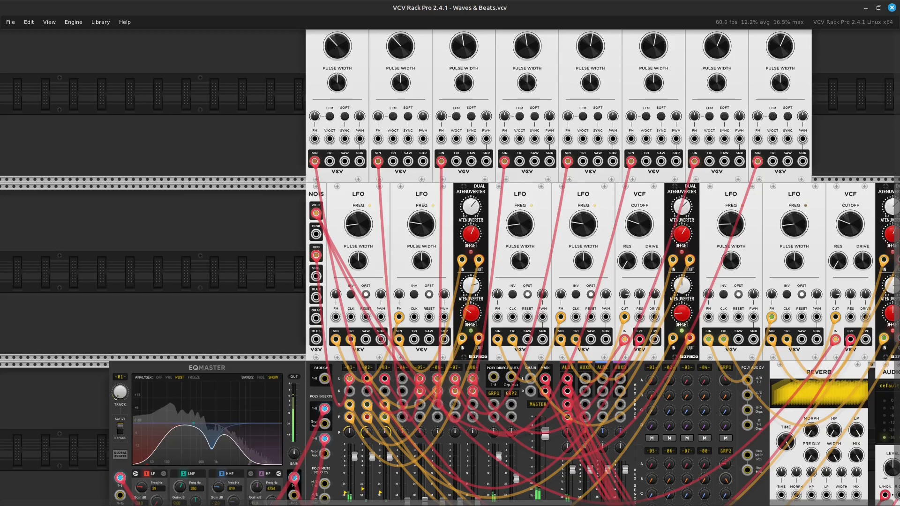
Open the patch Waves & Tones & Beats.vcv and bring the rack in front of the LowFatMilk visualizer window
{"action": "left_click", "coordinate": [10, 22]}
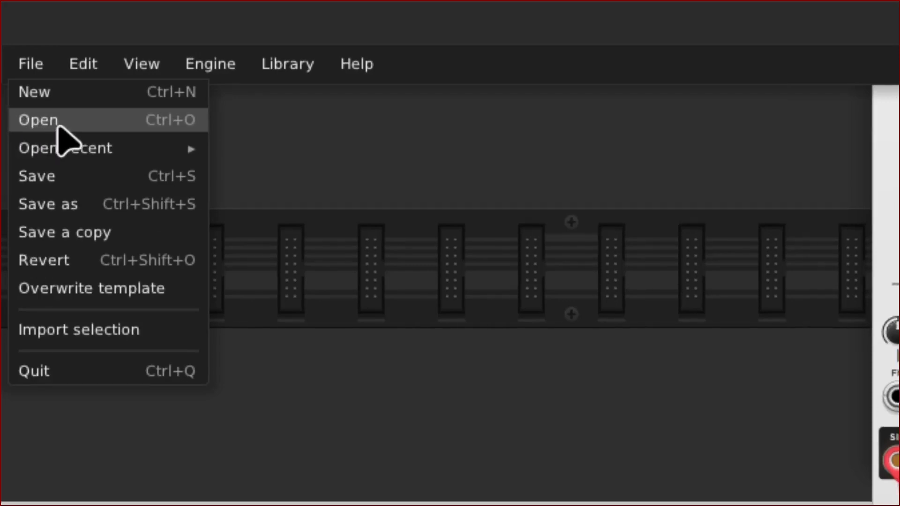
{"action": "left_click", "coordinate": [60, 123]}
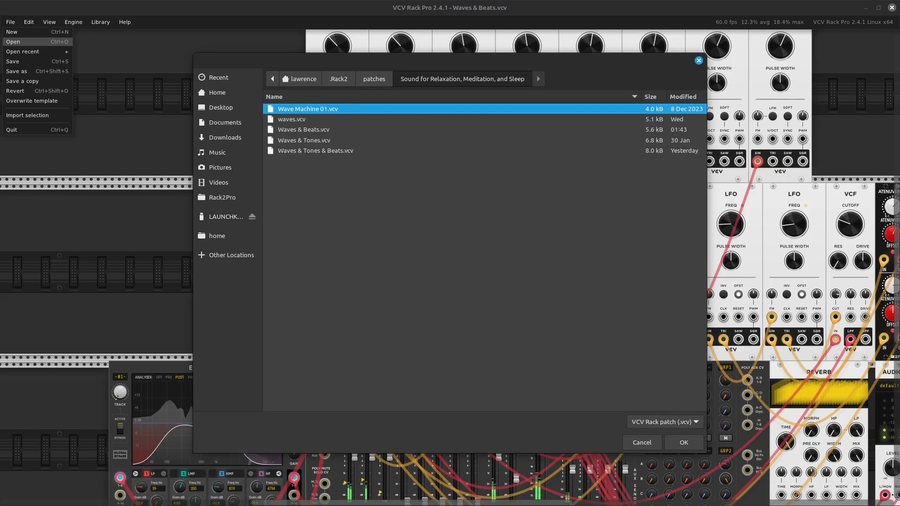
{"action": "double_click", "coordinate": [316, 150]}
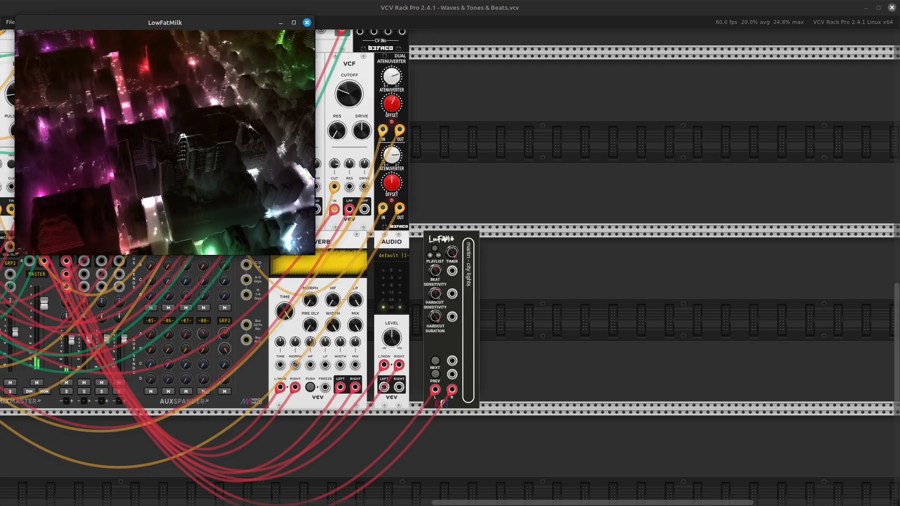
{"action": "key", "text": "alt+Tab"}
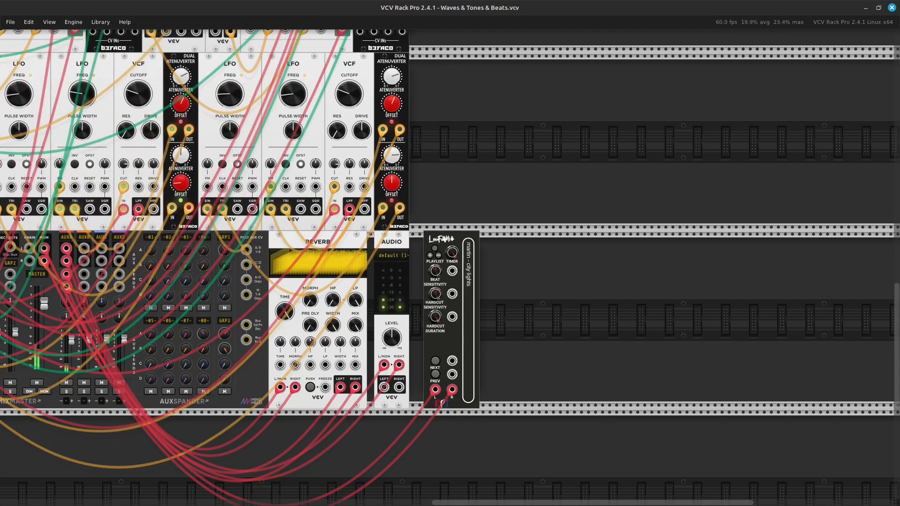
Examine the patch's VCO row with its STMIX mixer and the macro oscillator voices with their LFO, Process and VC ADSR modules
{"action": "key", "text": "Left"}
{"action": "key", "text": "Left"}
{"action": "key", "text": "Left"}
{"action": "key", "text": "Left"}
{"action": "key", "text": "Up"}
{"action": "key", "text": "Up"}
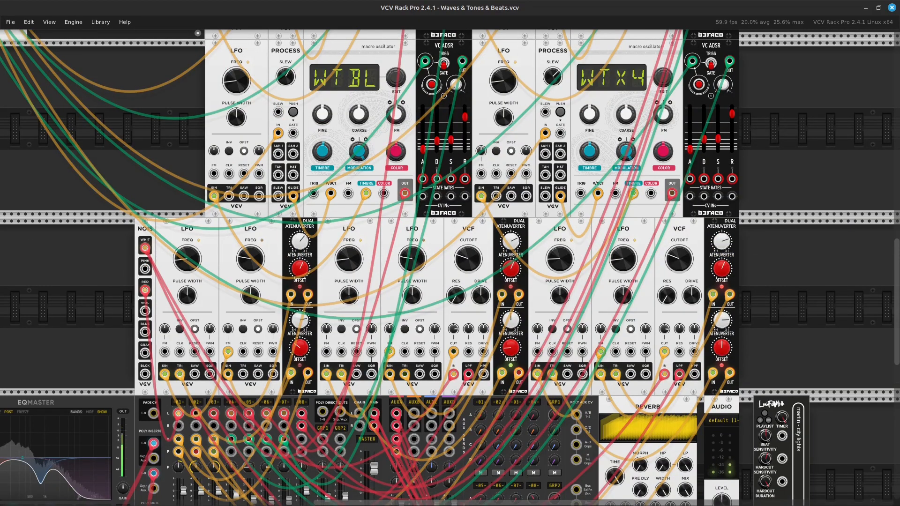
{"action": "key", "text": "Up"}
{"action": "key", "text": "Up"}
{"action": "key", "text": "Up"}
{"action": "key", "text": "Up"}
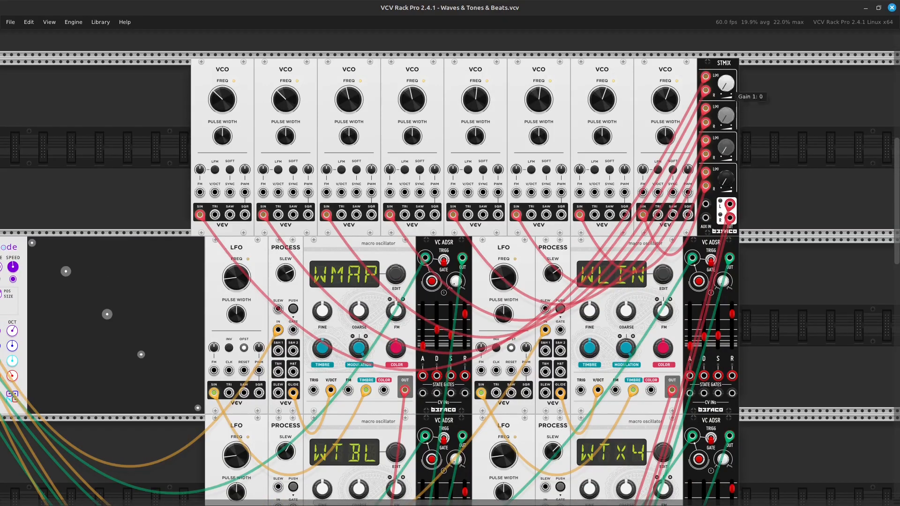
{"action": "key", "text": "Down"}
{"action": "key", "text": "Down"}
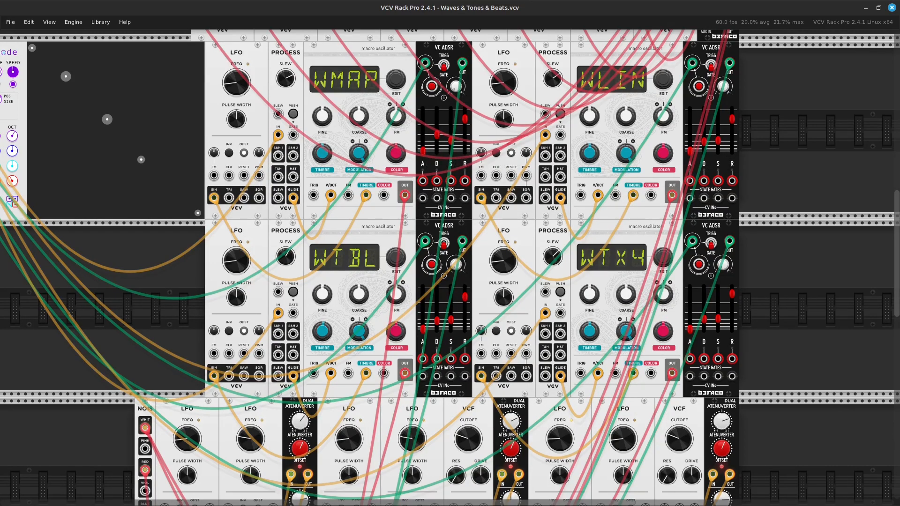
{"action": "mouse_move", "coordinate": [625, 153]}
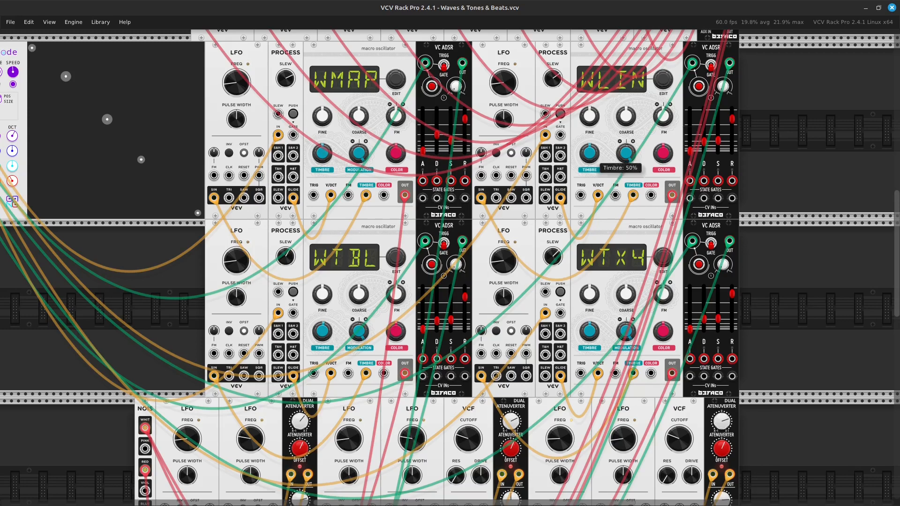
Switch on the red node in the Neutrinode module
{"action": "key", "text": "Left"}
{"action": "key", "text": "Left"}
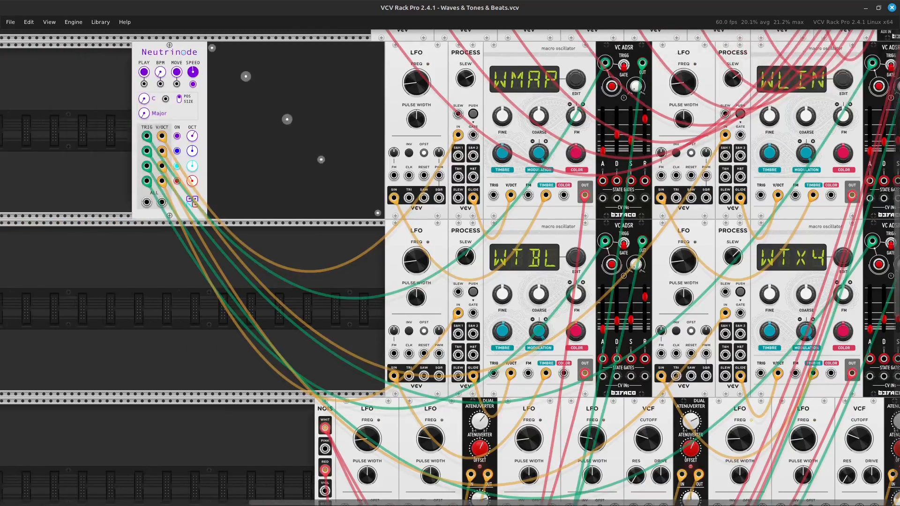
{"action": "key", "text": "Up"}
{"action": "key", "text": "Right"}
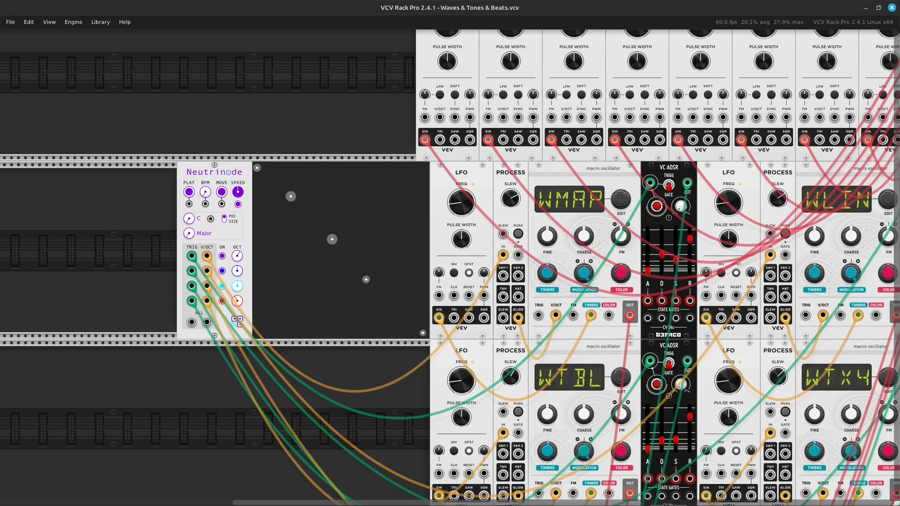
{"action": "key", "text": "ctrl+equal"}
{"action": "key", "text": "ctrl+equal"}
{"action": "key", "text": "ctrl+equal"}
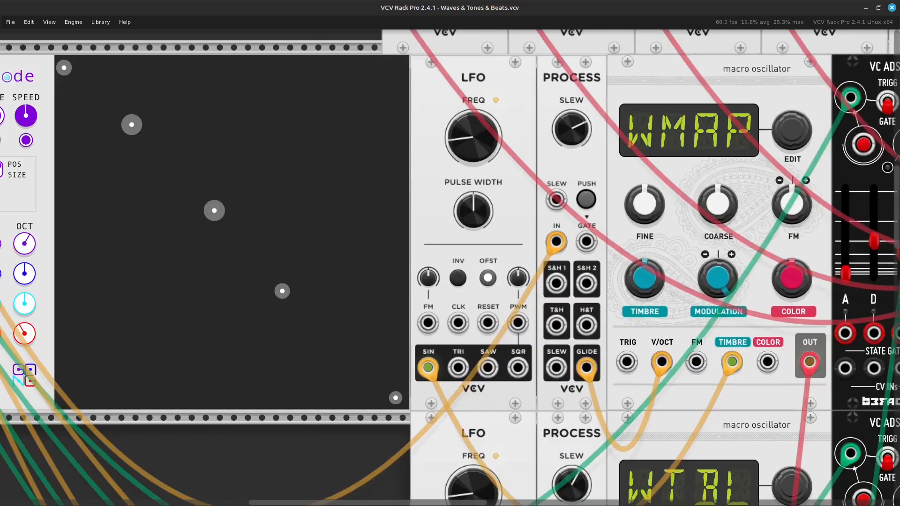
{"action": "key", "text": "Left"}
{"action": "key", "text": "Left"}
{"action": "key", "text": "Left"}
{"action": "key", "text": "Left"}
{"action": "key", "text": "Left"}
{"action": "key", "text": "Left"}
{"action": "key", "text": "Left"}
{"action": "key", "text": "Left"}
{"action": "key", "text": "Left"}
{"action": "key", "text": "Left"}
{"action": "key", "text": "Left"}
{"action": "key", "text": "Left"}
{"action": "key", "text": "Left"}
{"action": "key", "text": "Left"}
{"action": "key", "text": "Left"}
{"action": "key", "text": "Left"}
{"action": "key", "text": "Left"}
{"action": "key", "text": "Left"}
{"action": "key", "text": "Left"}
{"action": "key", "text": "Left"}
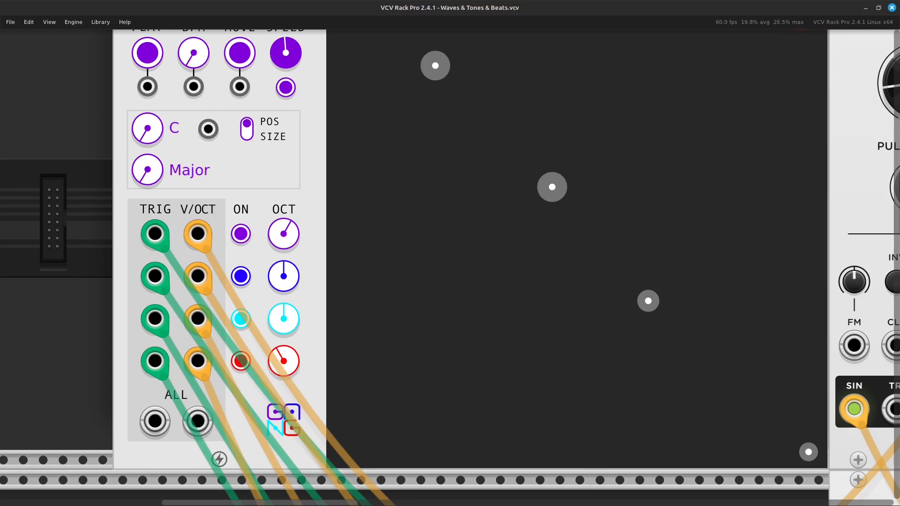
{"action": "key", "text": "Right"}
{"action": "key", "text": "Up"}
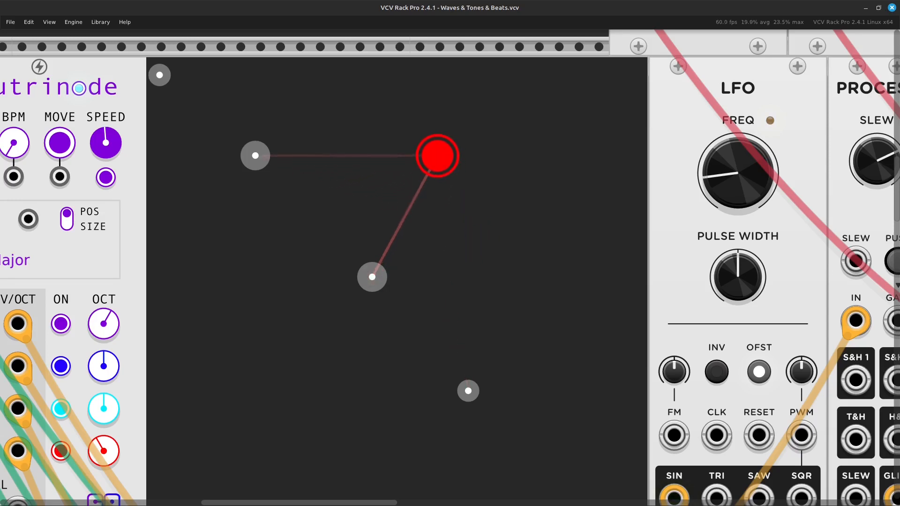
Switch on Neutrinode's aqua, blue and purple nodes
{"action": "key", "text": "ctrl+Left"}
{"action": "key", "text": "ctrl+Left"}
{"action": "key", "text": "ctrl+Left"}
{"action": "key", "text": "ctrl+Left"}
{"action": "key", "text": "Down"}
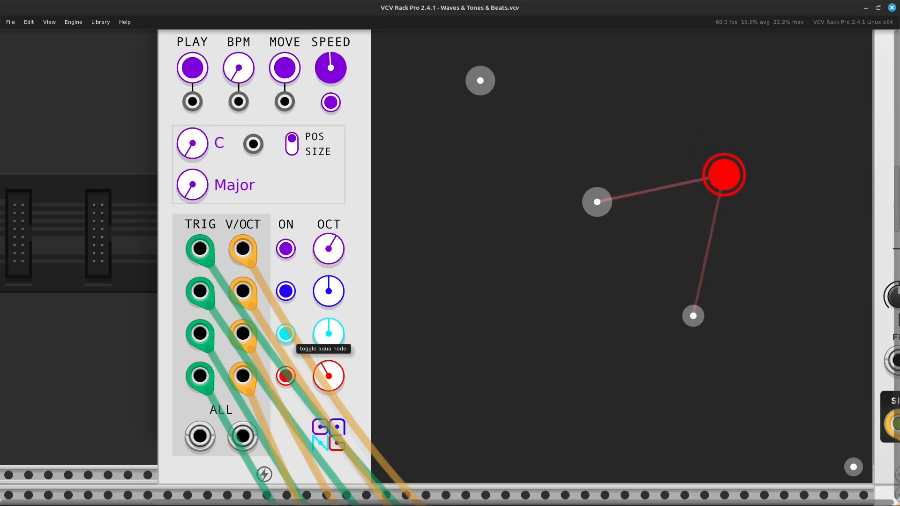
{"action": "left_click", "coordinate": [288, 336]}
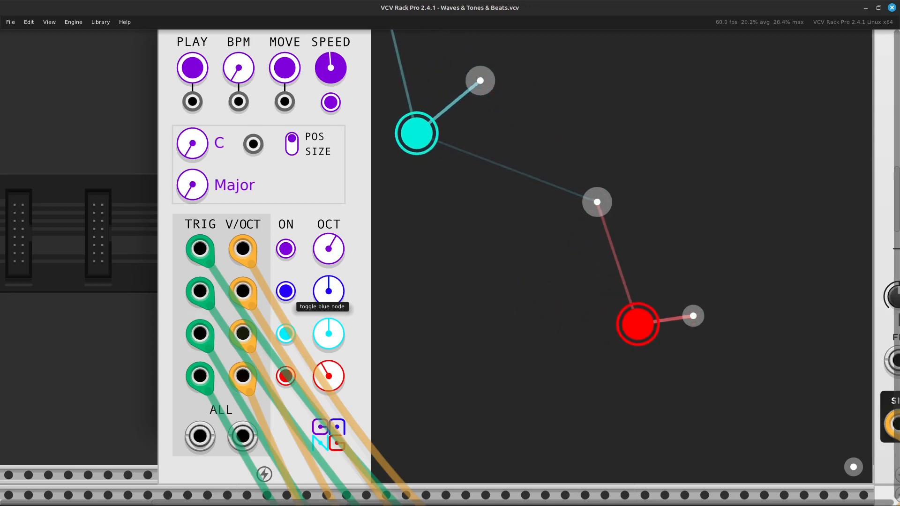
{"action": "left_click", "coordinate": [289, 296]}
{"action": "key", "text": "Right"}
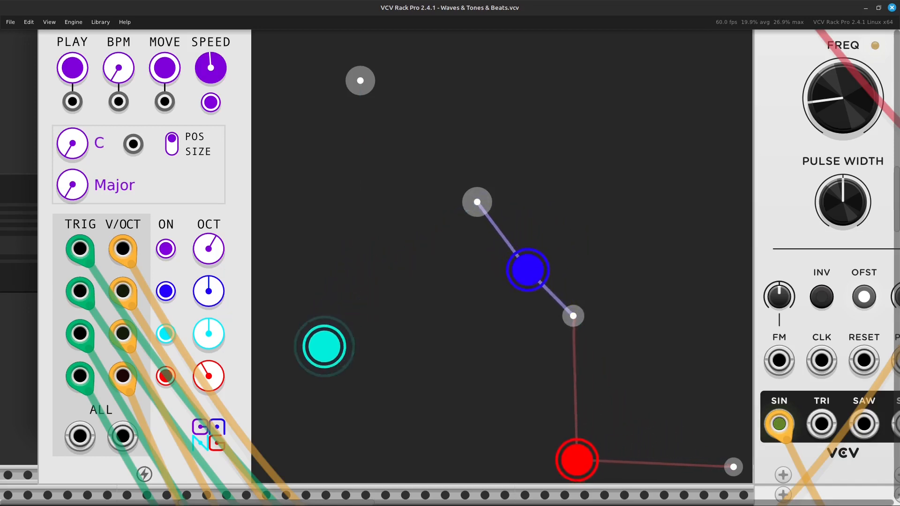
{"action": "left_click", "coordinate": [166, 248]}
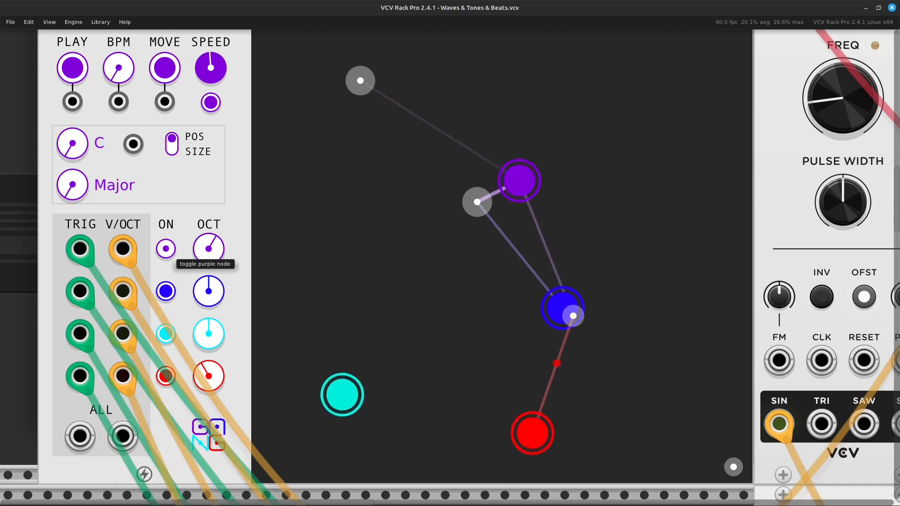
Raise all four gains of the STMIX mixer at the end of the VCO row to about 0.5
{"action": "key", "text": "Right"}
{"action": "key", "text": "Right"}
{"action": "key", "text": "Right"}
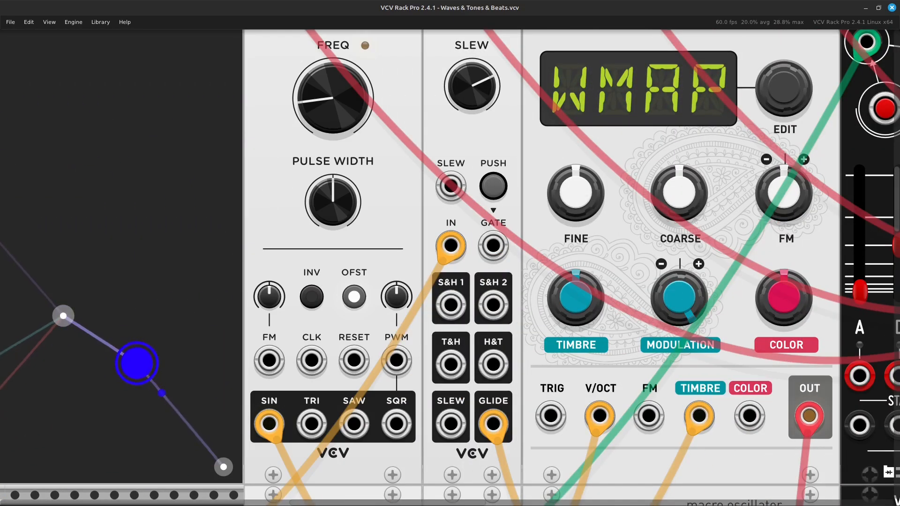
{"action": "key", "text": "Up"}
{"action": "key", "text": "Up"}
{"action": "key", "text": "Up"}
{"action": "key", "text": "Up"}
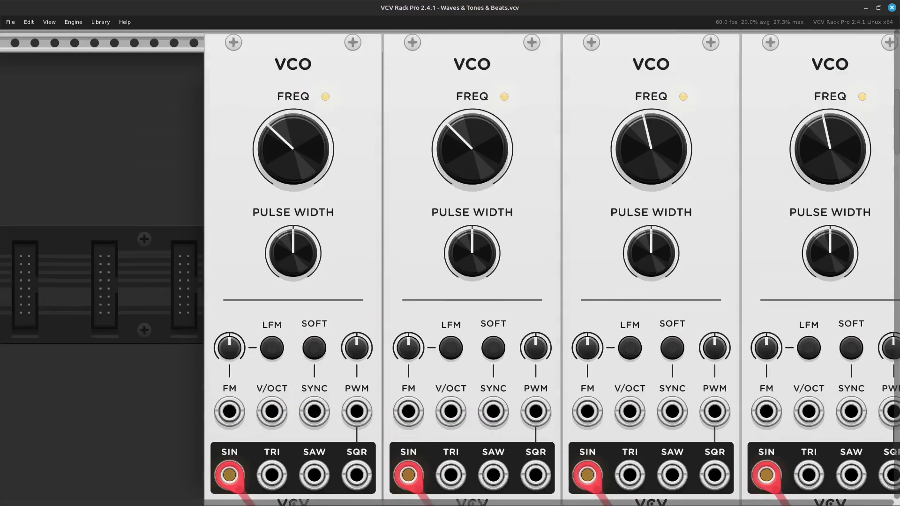
{"action": "key", "text": "Right"}
{"action": "key", "text": "Right"}
{"action": "key", "text": "Right"}
{"action": "key", "text": "Right"}
{"action": "key", "text": "Right"}
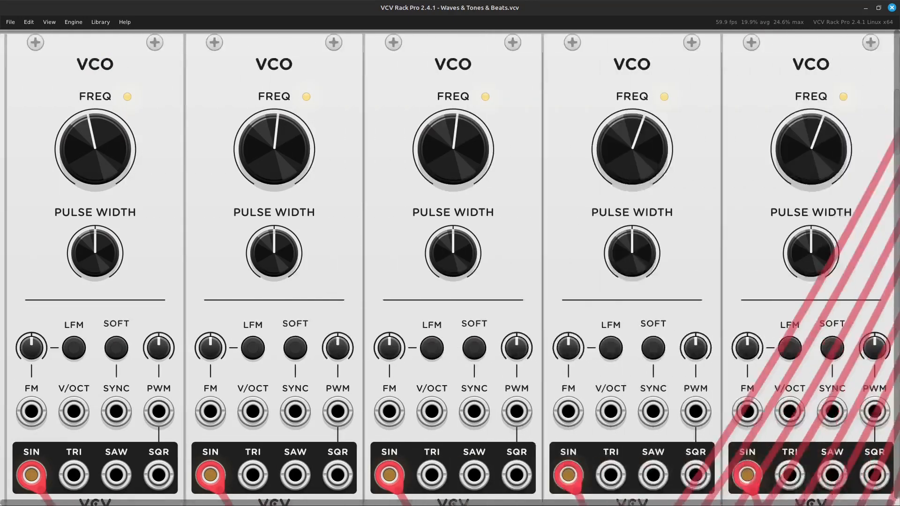
{"action": "key", "text": "Right"}
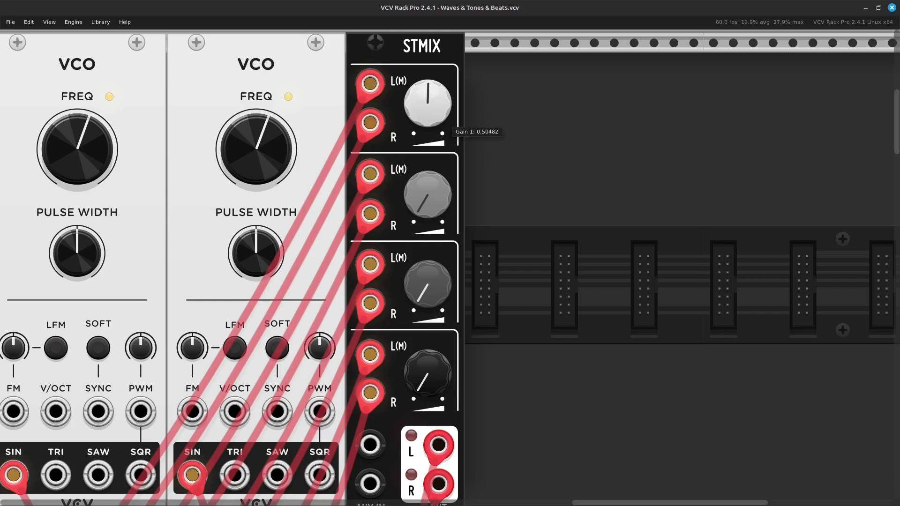
{"action": "left_click_drag", "start_coordinate": [427, 103], "coordinate": [427, 101]}
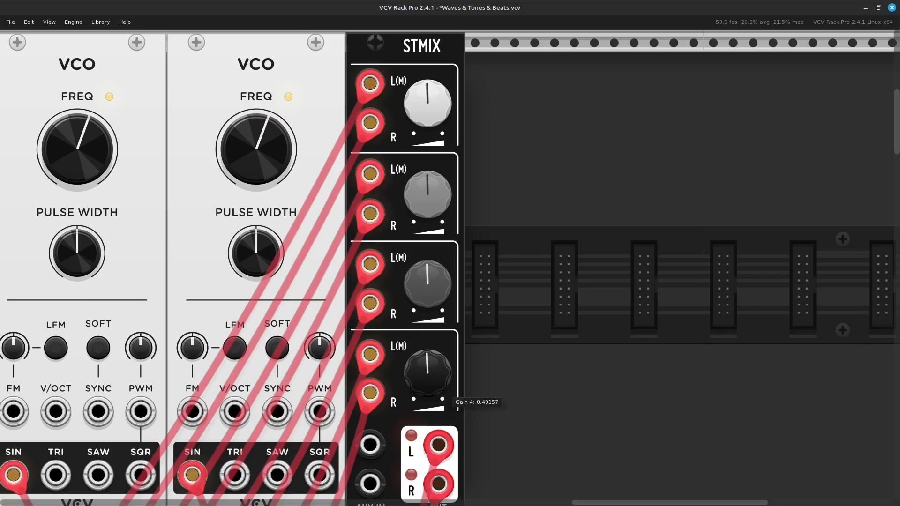
Add more white particles at scattered spots in Neutrinode's display among the moving coloured nodes
{"action": "key", "text": "Left"}
{"action": "key", "text": "Down"}
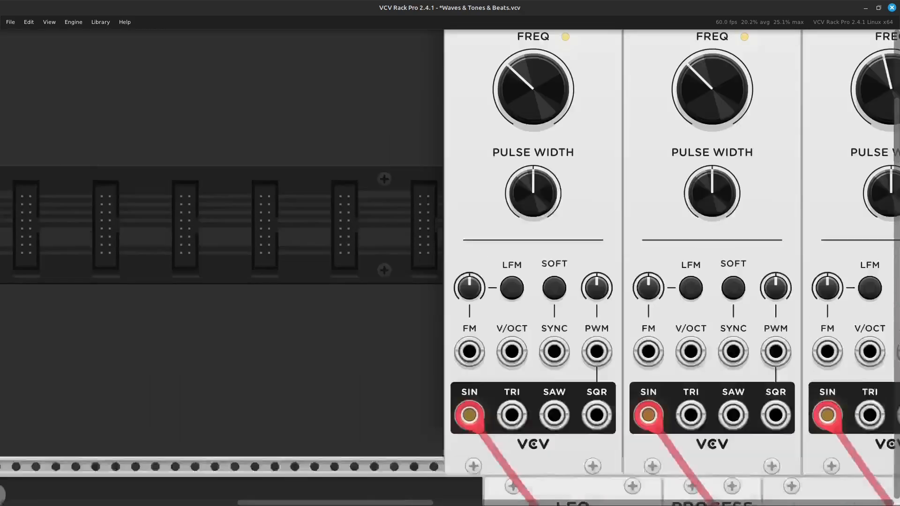
{"action": "key", "text": "Left"}
{"action": "key", "text": "Up"}
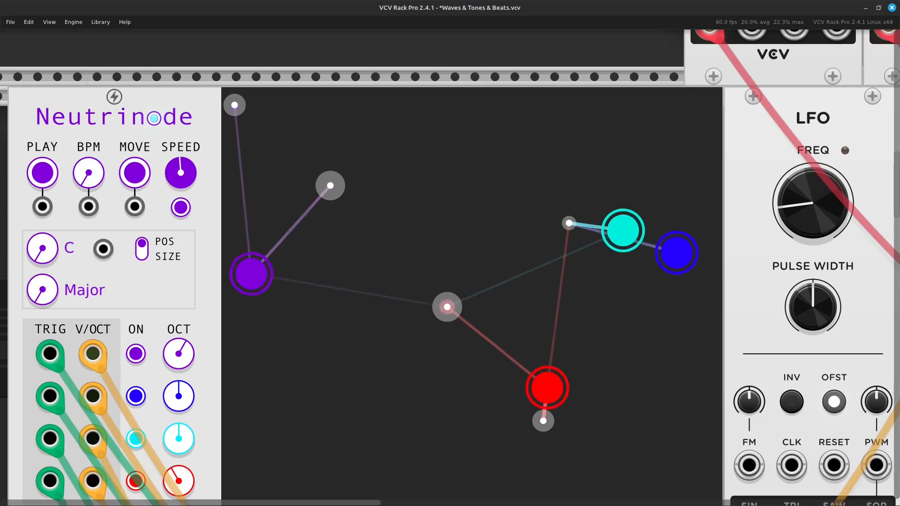
{"action": "scroll", "coordinate": [450, 262], "scroll_direction": "down", "scroll_amount": 3}
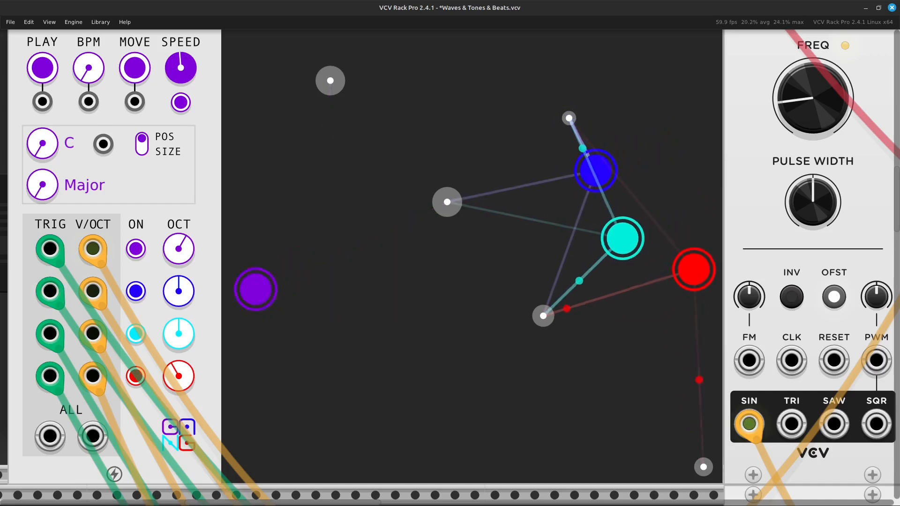
{"action": "left_click", "coordinate": [573, 403]}
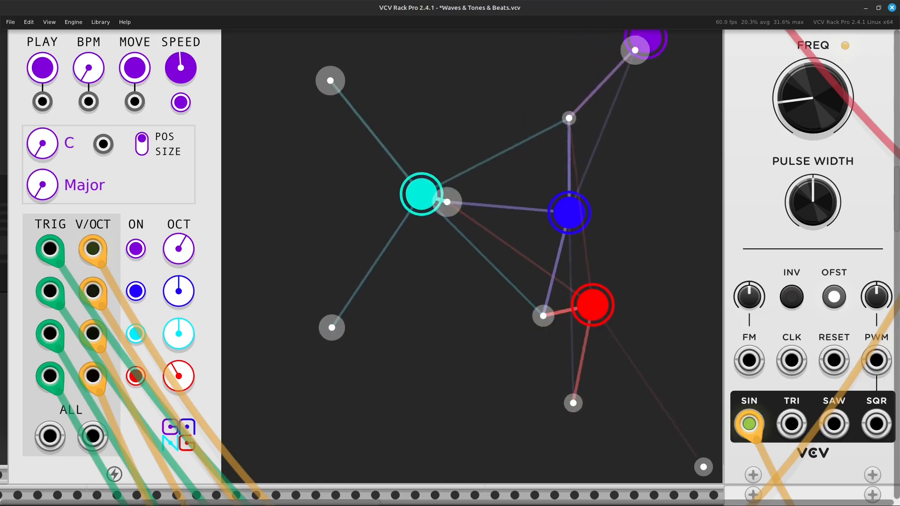
Set gain 4 on the STMIX mixer to 0
{"action": "scroll", "coordinate": [449, 262], "scroll_direction": "down", "scroll_amount": 3}
{"action": "key", "text": "Down"}
{"action": "key", "text": "Down"}
{"action": "key", "text": "Right"}
{"action": "key", "text": "Down"}
{"action": "scroll", "coordinate": [450, 262], "scroll_direction": "down", "scroll_amount": 10}
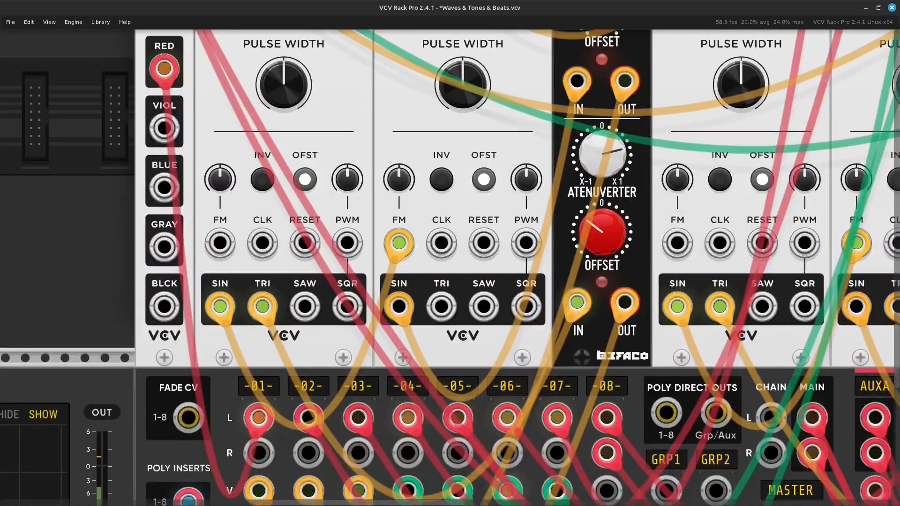
{"action": "key", "text": "ctrl+minus"}
{"action": "key", "text": "ctrl+minus"}
{"action": "key", "text": "ctrl+minus"}
{"action": "key", "text": "ctrl+minus"}
{"action": "key", "text": "Right"}
{"action": "key", "text": "Right"}
{"action": "key", "text": "Up"}
{"action": "key", "text": "Up"}
{"action": "key", "text": "Up"}
{"action": "key", "text": "Up"}
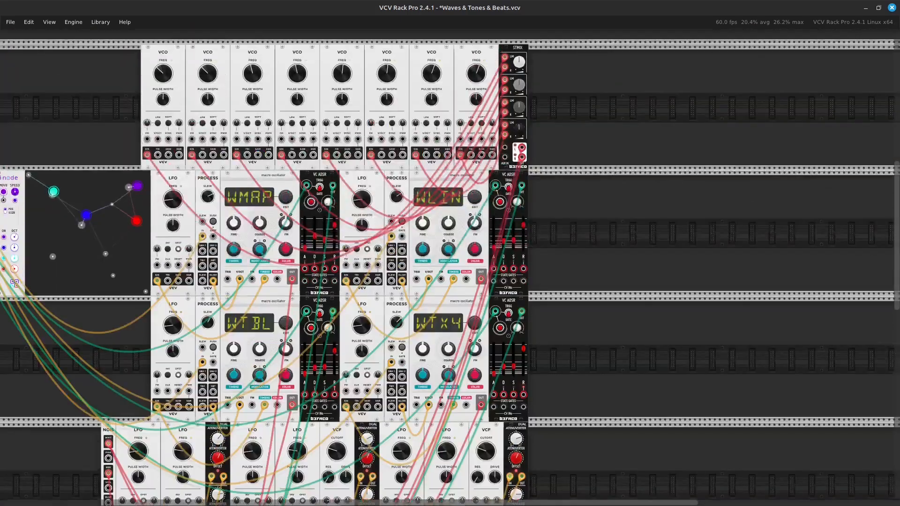
{"action": "key", "text": "ctrl+equal"}
{"action": "key", "text": "ctrl+equal"}
{"action": "key", "text": "ctrl+equal"}
{"action": "key", "text": "ctrl+equal"}
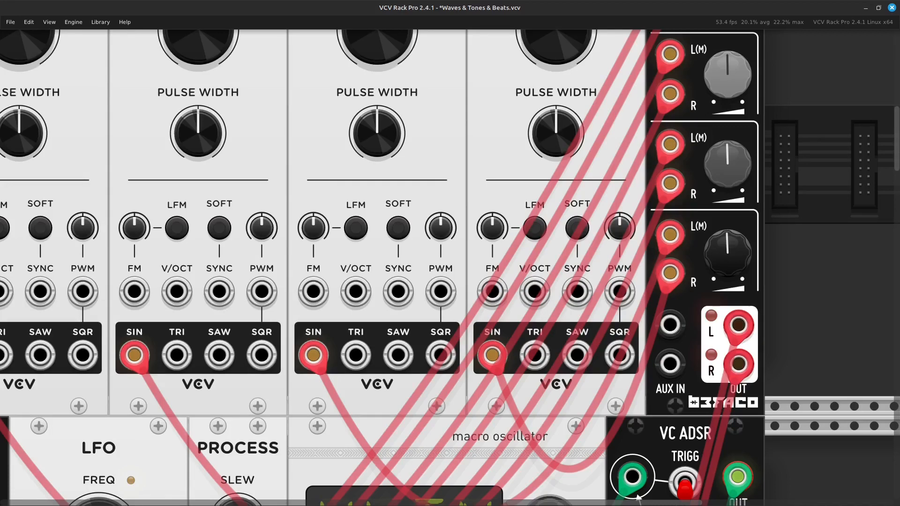
{"action": "key", "text": "Right"}
{"action": "key", "text": "Right"}
{"action": "key", "text": "Up"}
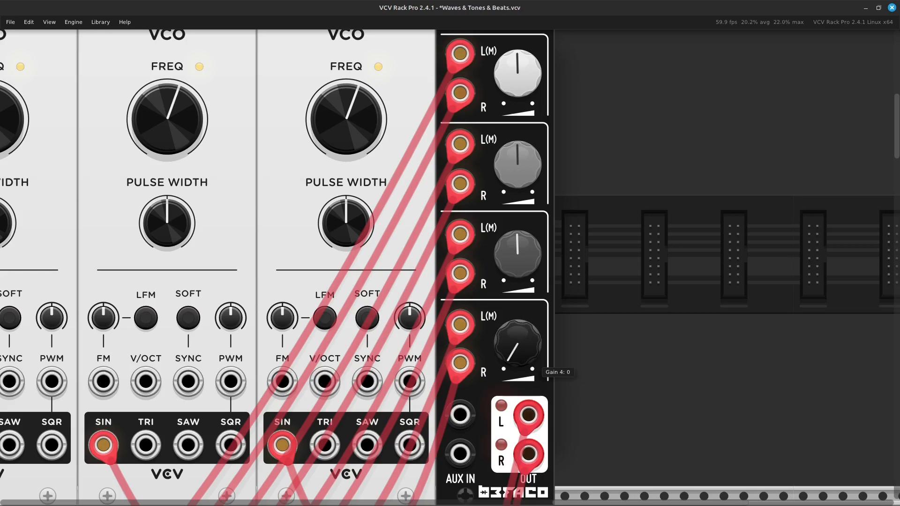
Remove two of the white particles from the lower part of Neutrinode's display
{"action": "key", "text": "Left"}
{"action": "key", "text": "Down"}
{"action": "key", "text": "Left"}
{"action": "key", "text": "Up"}
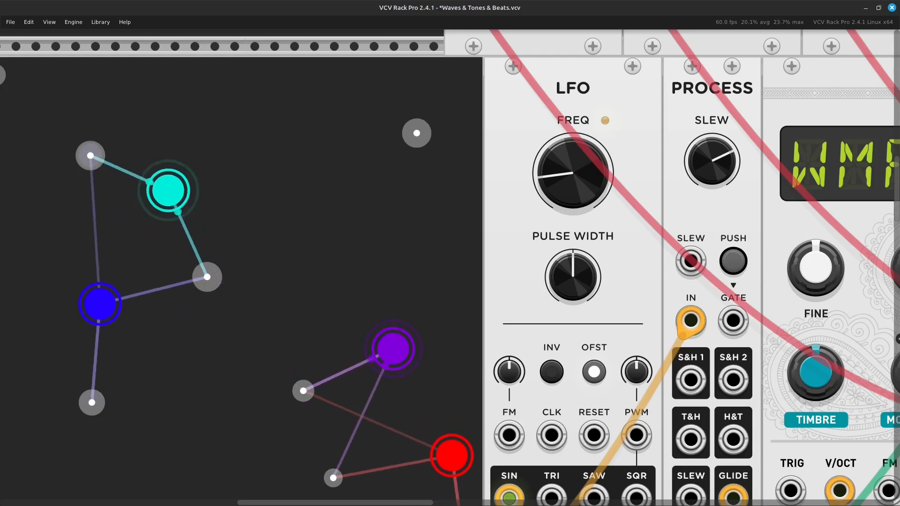
{"action": "scroll", "coordinate": [450, 281], "scroll_direction": "left", "scroll_amount": 2}
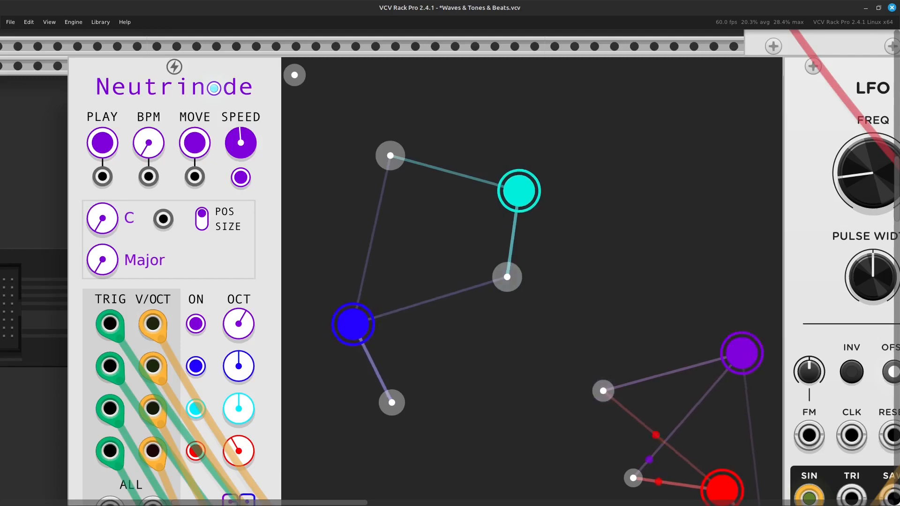
{"action": "scroll", "coordinate": [450, 281], "scroll_direction": "down", "scroll_amount": 1}
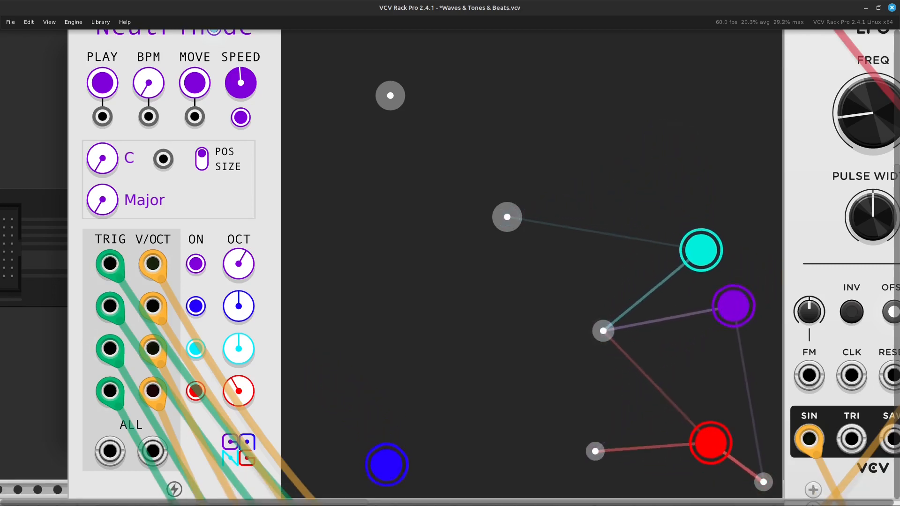
Set gain 3 on the STMIX mixer at the end of the VCO row to 0
{"action": "key", "text": "Right"}
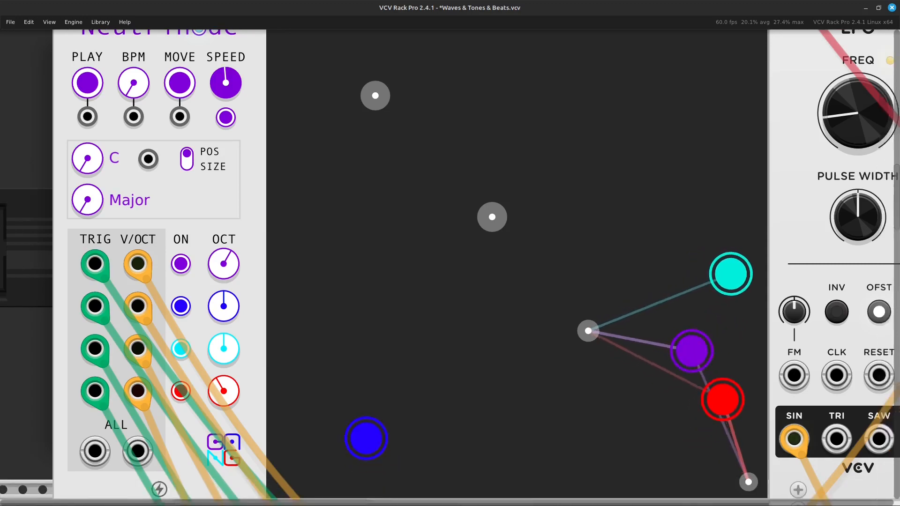
{"action": "key", "text": "Right"}
{"action": "key", "text": "Up"}
{"action": "key", "text": "Right"}
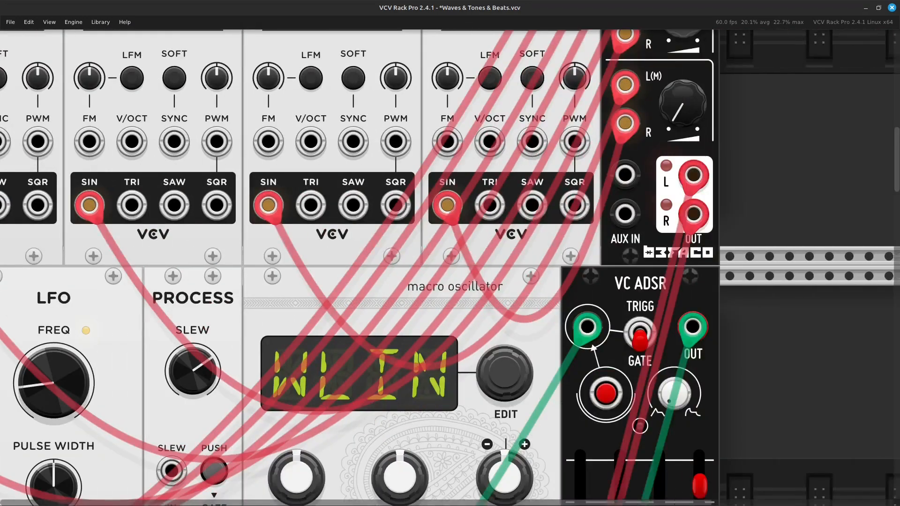
{"action": "key", "text": "Up"}
{"action": "key", "text": "Right"}
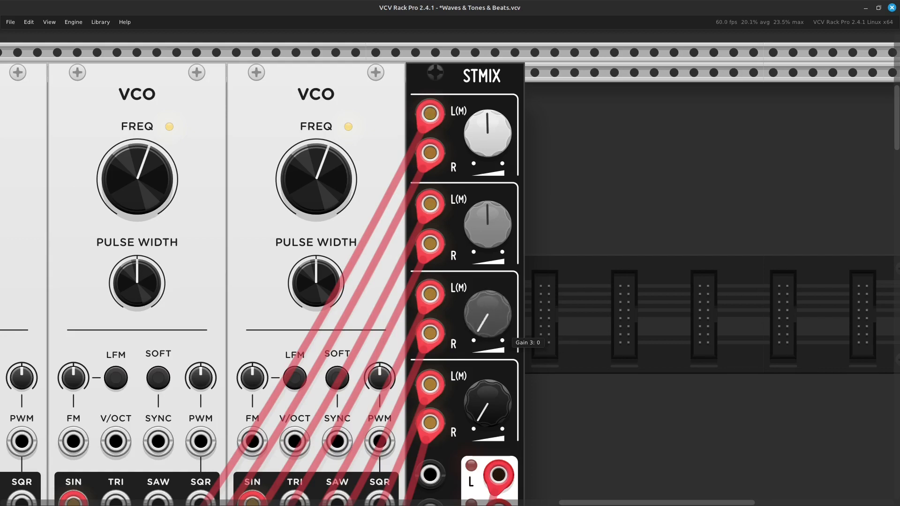
Switch off Neutrinode's red node, keeping the purple, blue and aqua nodes running
{"action": "key", "text": "Left"}
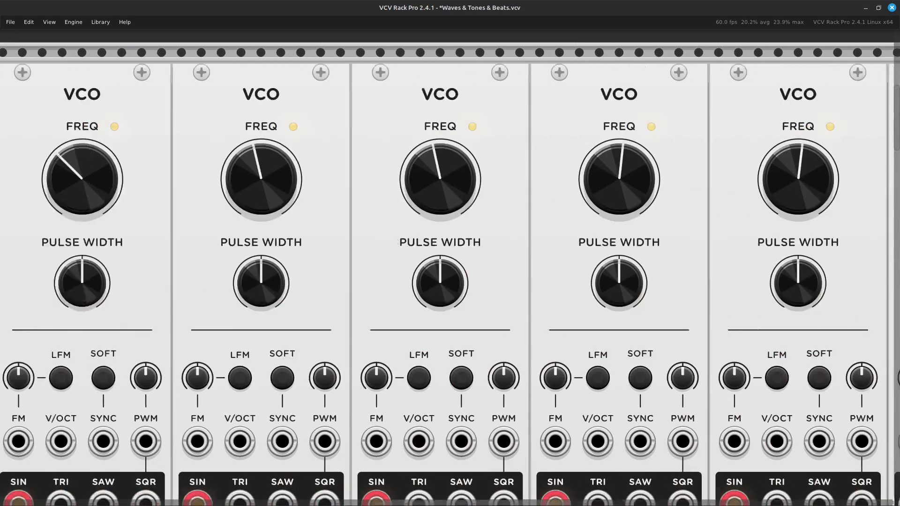
{"action": "key", "text": "Down"}
{"action": "key", "text": "Left"}
{"action": "key", "text": "Down"}
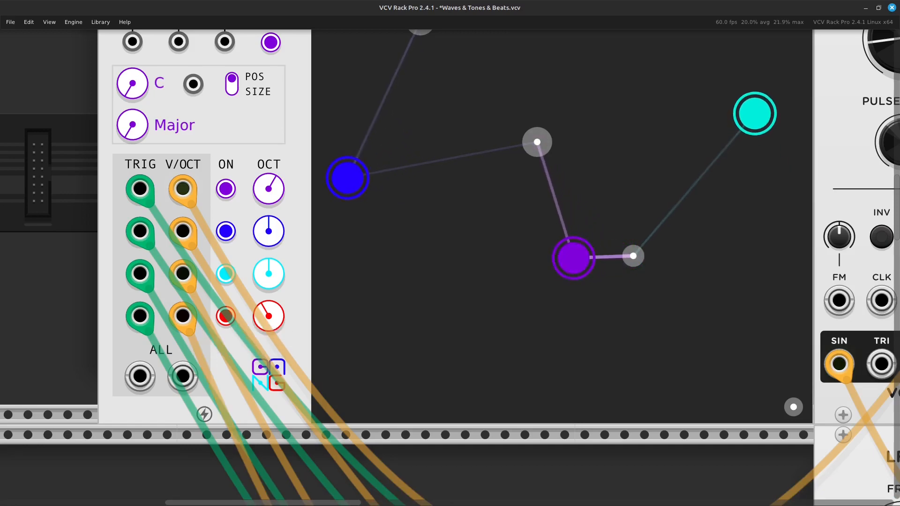
Turn gain 2 on the STMIX mixer all the way down
{"action": "key", "text": "Right"}
{"action": "key", "text": "Right"}
{"action": "key", "text": "Up"}
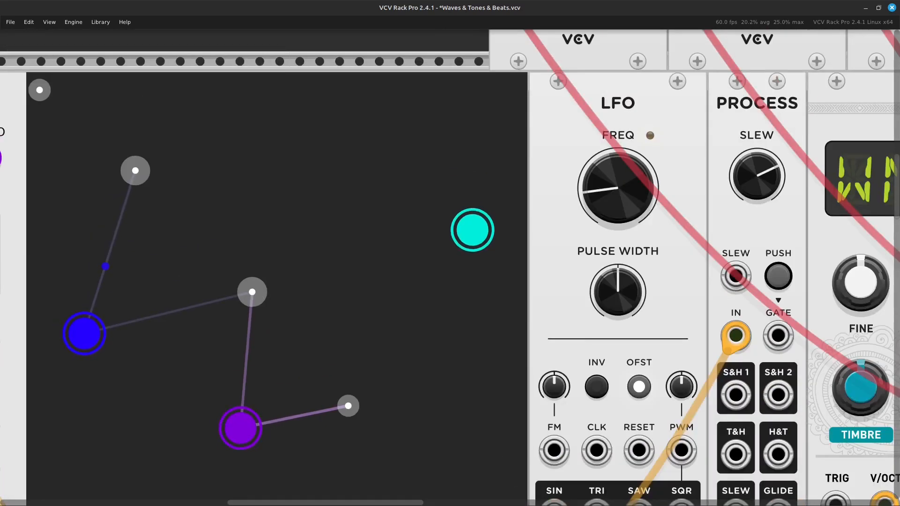
{"action": "key", "text": "Right"}
{"action": "key", "text": "Right"}
{"action": "key", "text": "Up"}
{"action": "key", "text": "Right"}
{"action": "key", "text": "Up"}
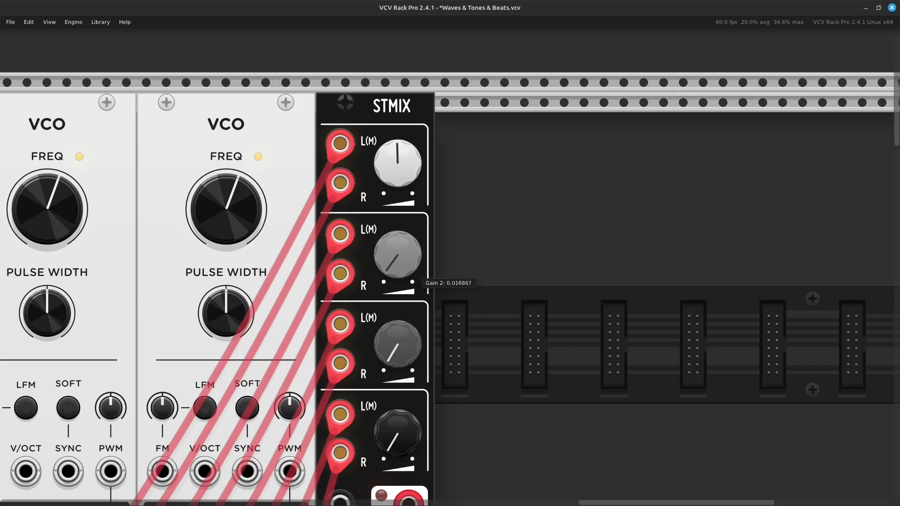
Switch off Neutrinode's aqua and blue nodes, leaving only the purple node on
{"action": "scroll", "coordinate": [422, 281], "scroll_direction": "left", "scroll_amount": 15}
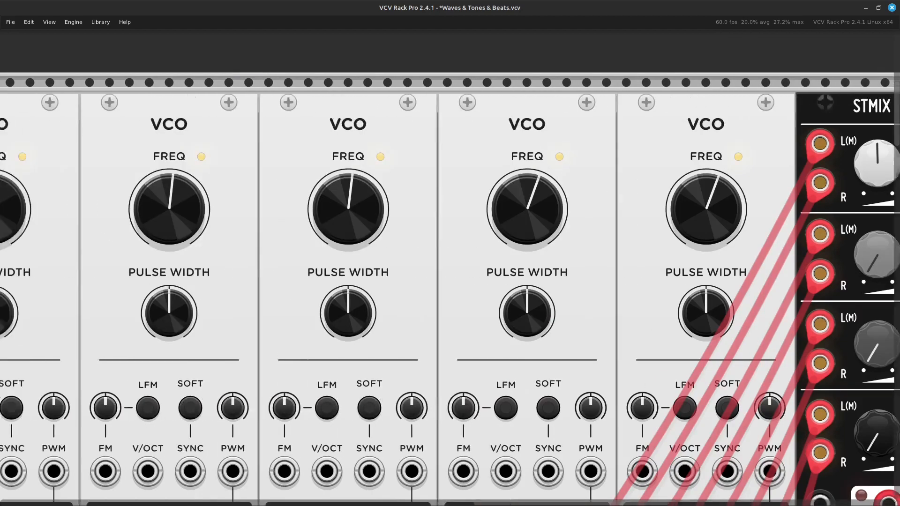
{"action": "scroll", "coordinate": [450, 267], "scroll_direction": "down", "scroll_amount": 10}
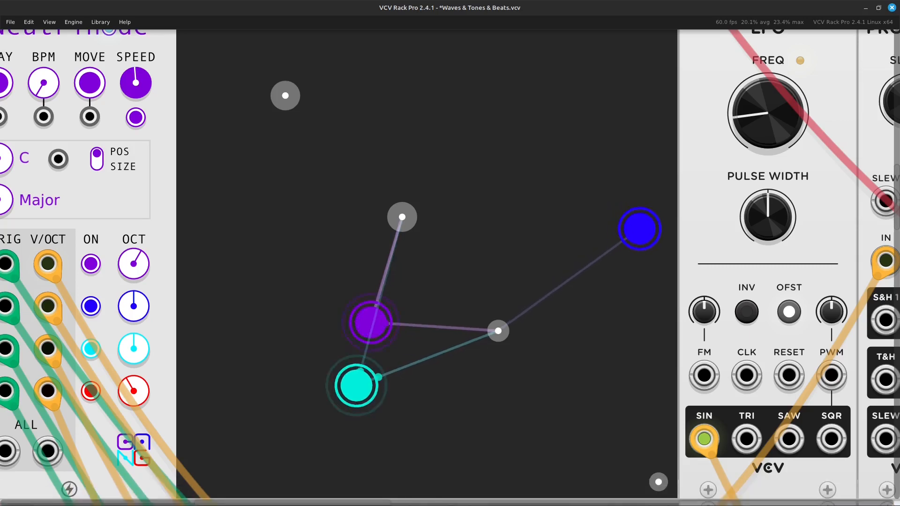
{"action": "left_click", "coordinate": [91, 348]}
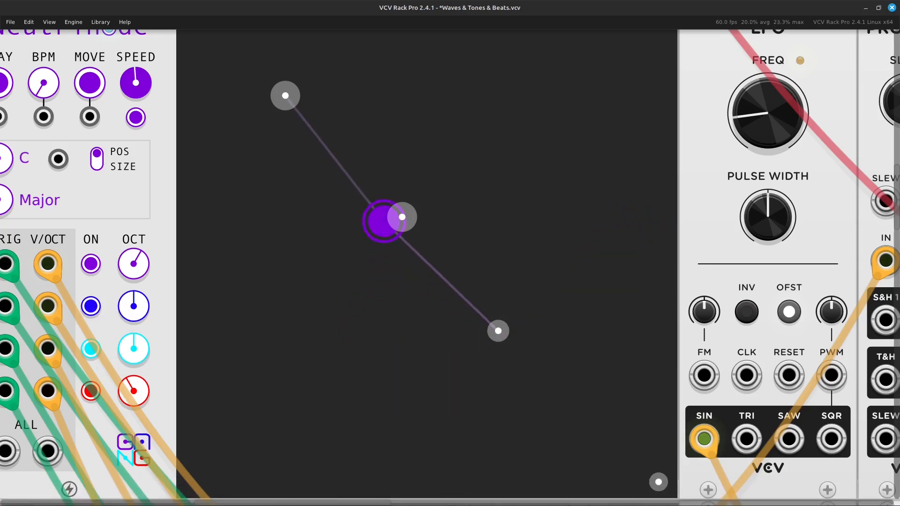
Set gain 1 on the STMIX mixer to 0
{"action": "scroll", "coordinate": [450, 267], "scroll_direction": "right", "scroll_amount": 10}
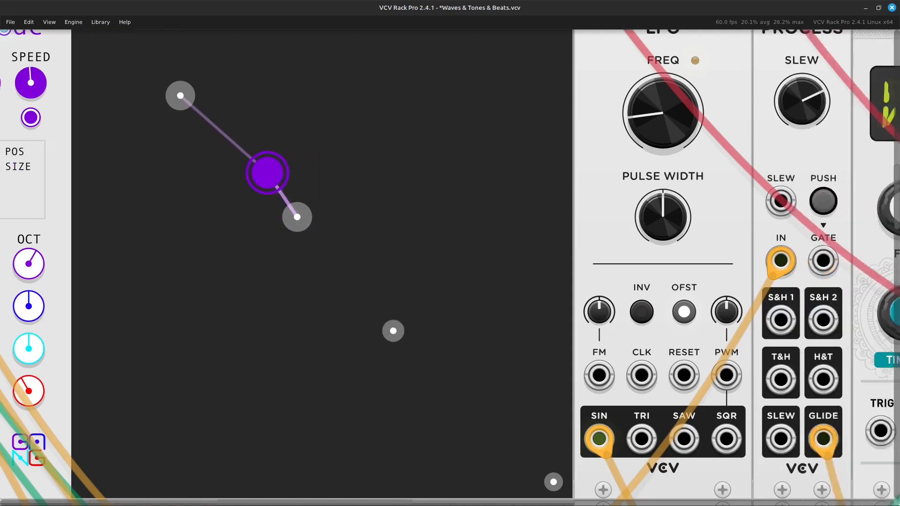
{"action": "scroll", "coordinate": [450, 267], "scroll_direction": "right", "scroll_amount": 8}
{"action": "scroll", "coordinate": [449, 267], "scroll_direction": "up", "scroll_amount": 15}
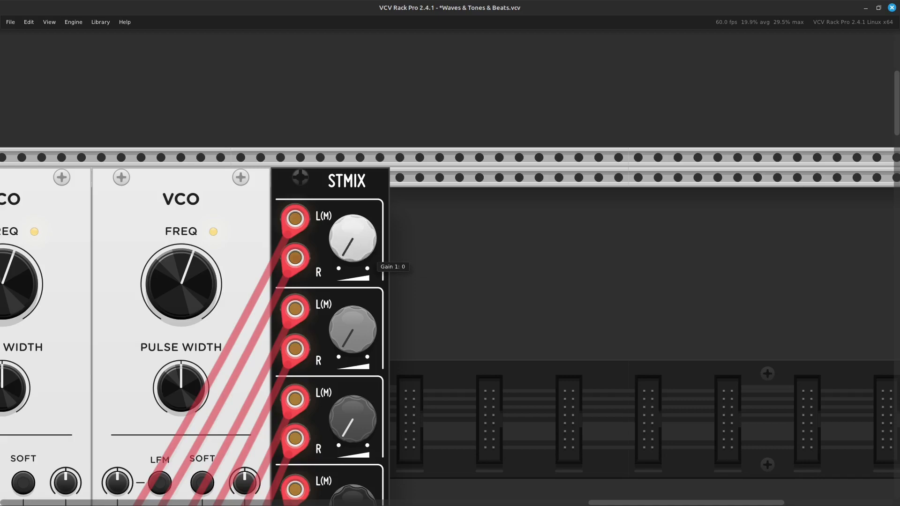
Switch off Neutrinode's purple node
{"action": "scroll", "coordinate": [450, 281], "scroll_direction": "left", "scroll_amount": 10}
{"action": "scroll", "coordinate": [450, 281], "scroll_direction": "down", "scroll_amount": 5}
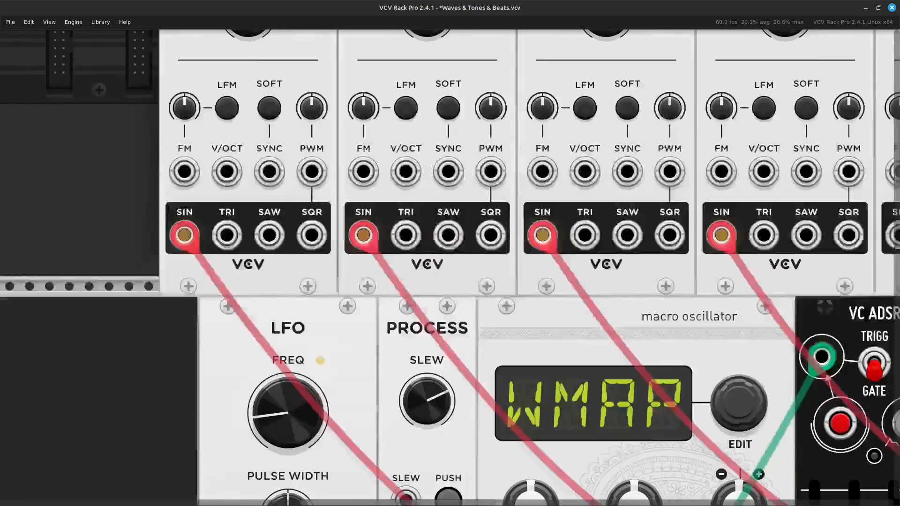
{"action": "key", "text": "Left"}
{"action": "key", "text": "Down"}
{"action": "key", "text": "Down"}
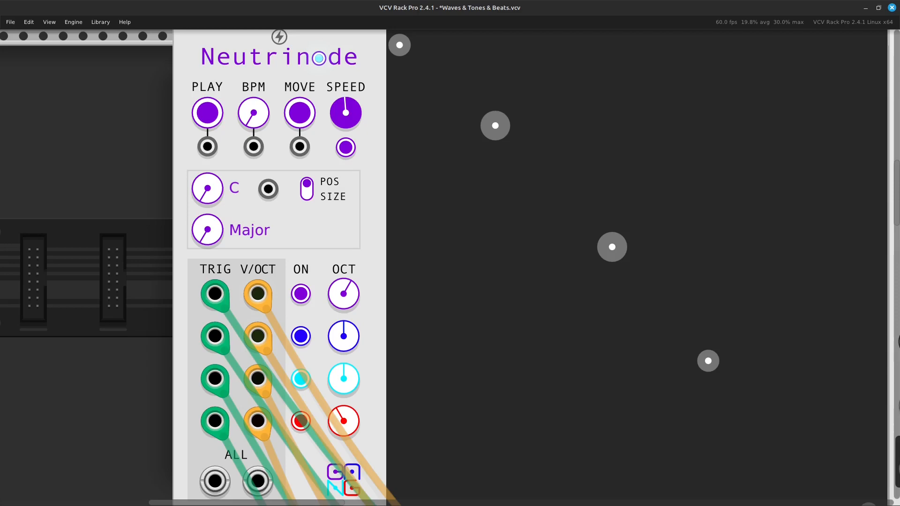
{"action": "key", "text": "Right"}
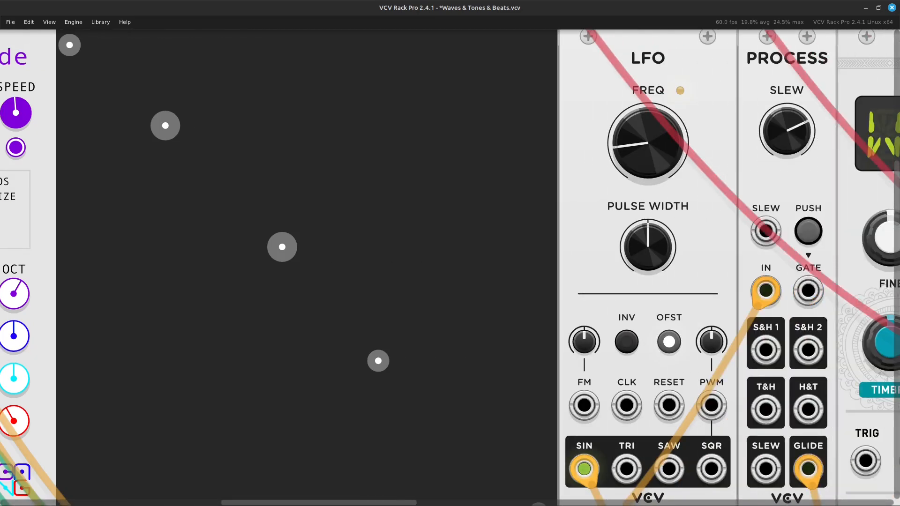
Look over the oscillator, filter and mixer rows, and briefly switch Neutrinode's red node on and back off
{"action": "key", "text": "ctrl+minus"}
{"action": "key", "text": "ctrl+minus"}
{"action": "key", "text": "ctrl+minus"}
{"action": "key", "text": "Right"}
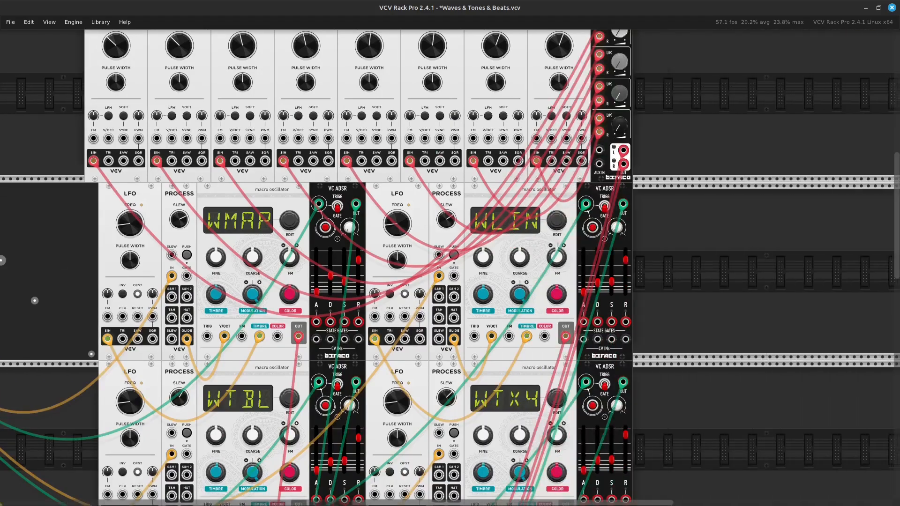
{"action": "key", "text": "Down"}
{"action": "key", "text": "Left"}
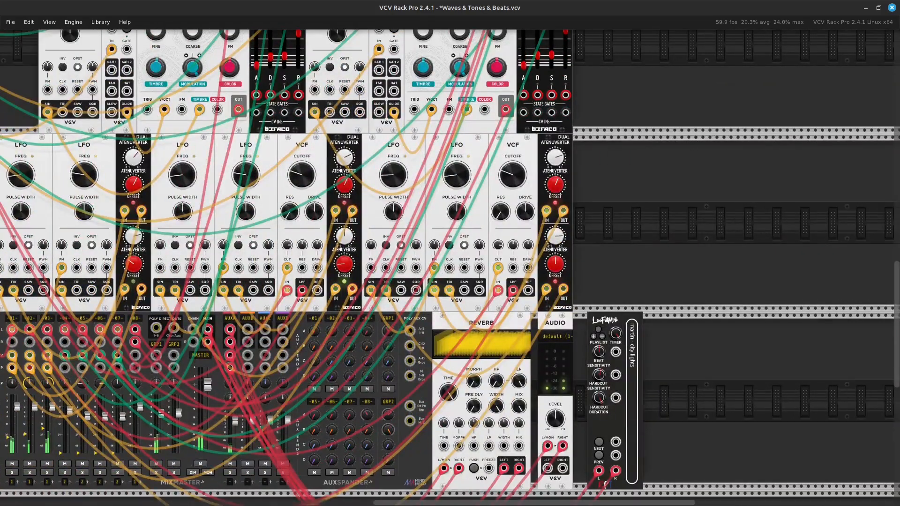
{"action": "key", "text": "Left"}
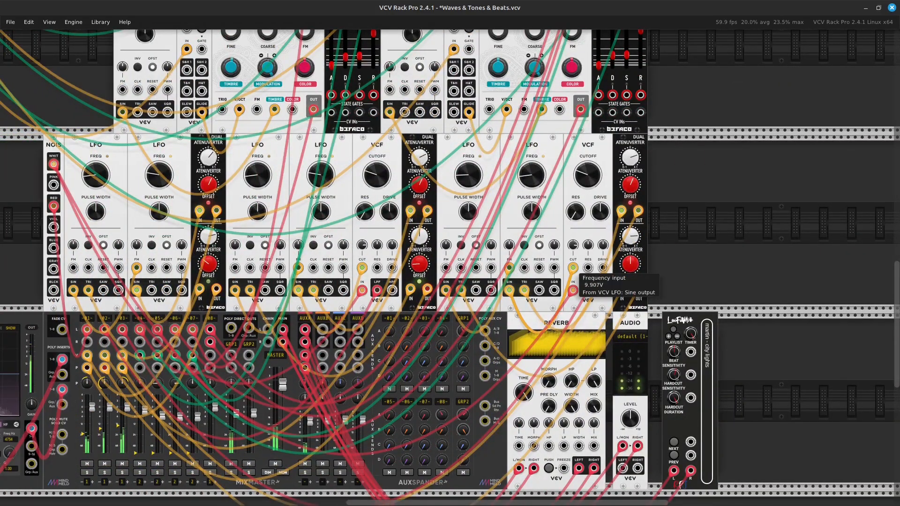
{"action": "key", "text": "Left"}
{"action": "key", "text": "Up"}
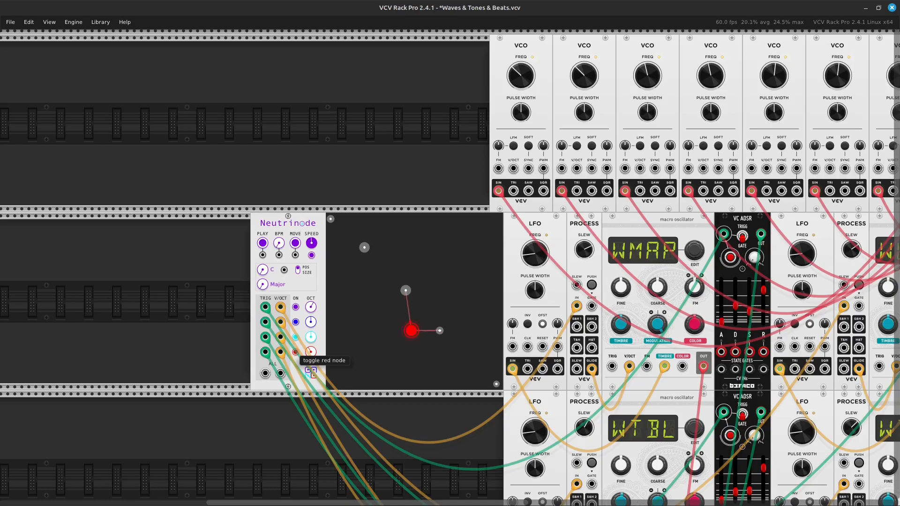
Turn the output level of the AUDIO module beside the reverb all the way down
{"action": "key", "text": "Right"}
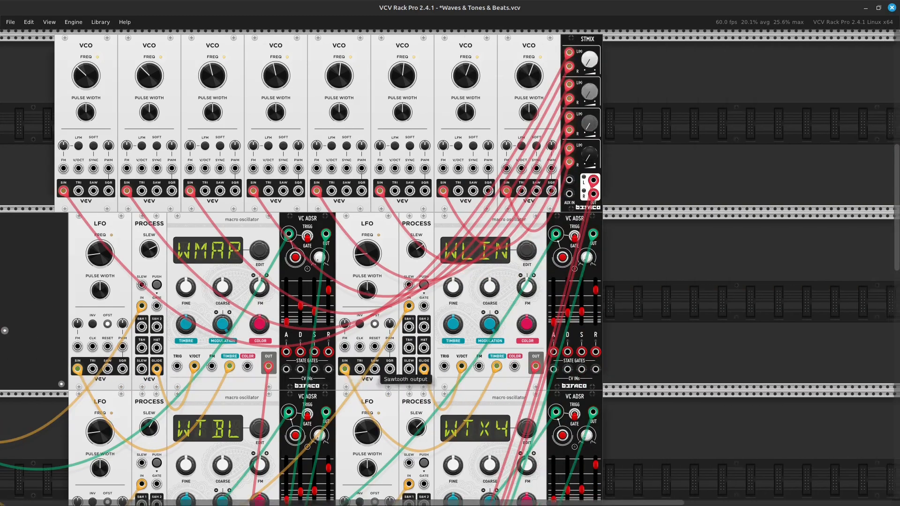
{"action": "key", "text": "Down"}
{"action": "key", "text": "Right"}
{"action": "key", "text": "Down"}
{"action": "key", "text": "Left"}
{"action": "key", "text": "Left"}
{"action": "key", "text": "Up"}
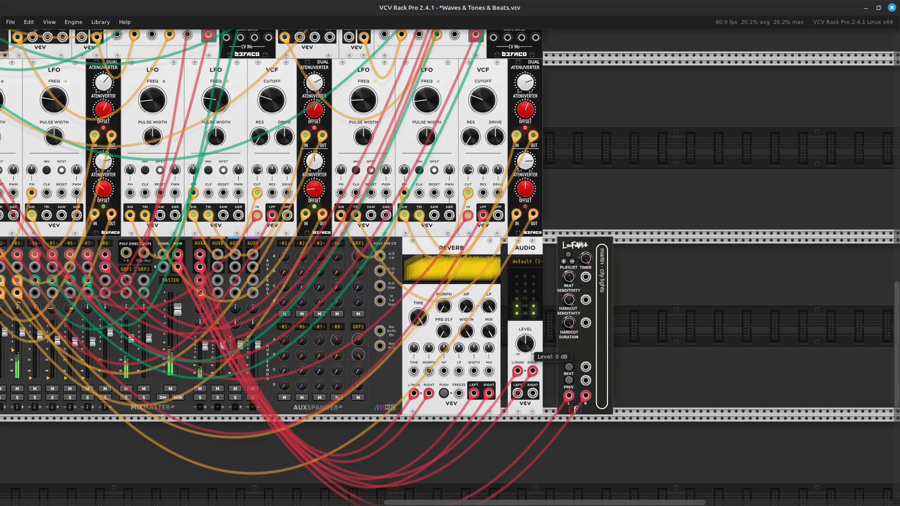
{"action": "left_click_drag", "start_coordinate": [525, 344], "coordinate": [525, 370]}
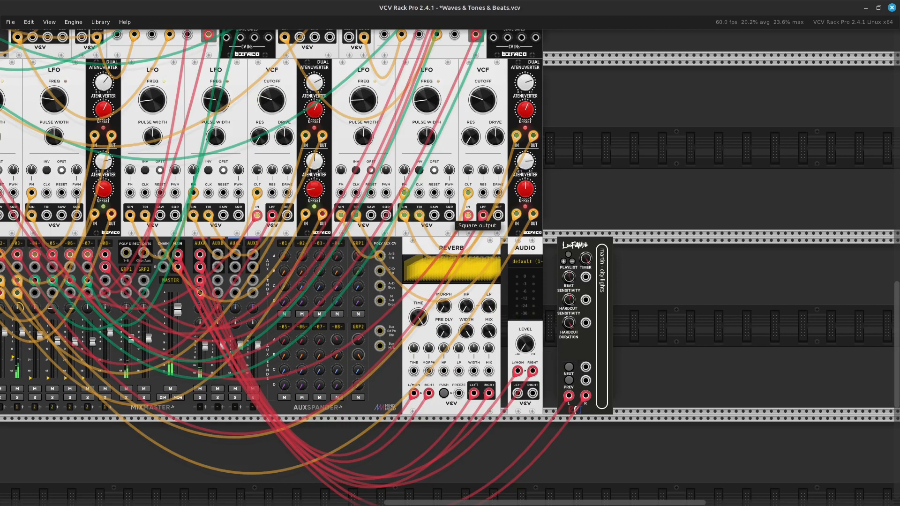
Show the whole patch at once, from the VCO row down to the mixer, reverb and audio row
{"action": "scroll", "coordinate": [467, 194], "scroll_direction": "down", "scroll_amount": 5}
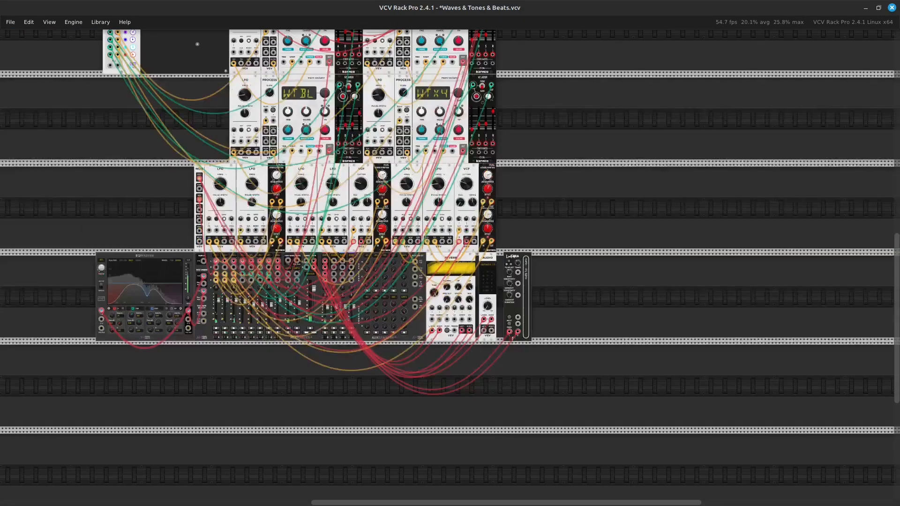
{"action": "key", "text": "Left"}
{"action": "key", "text": "Up"}
{"action": "key", "text": "Right"}
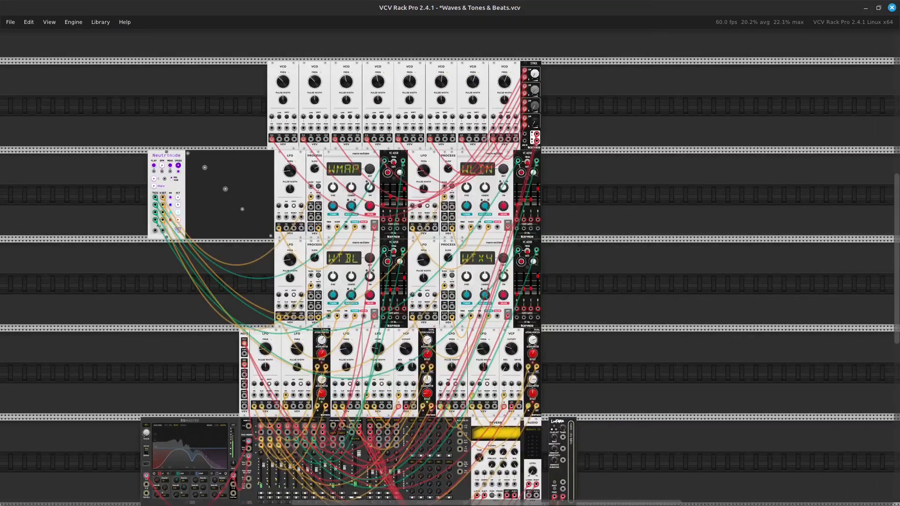
{"action": "key", "text": "Down"}
{"action": "key", "text": "Up"}
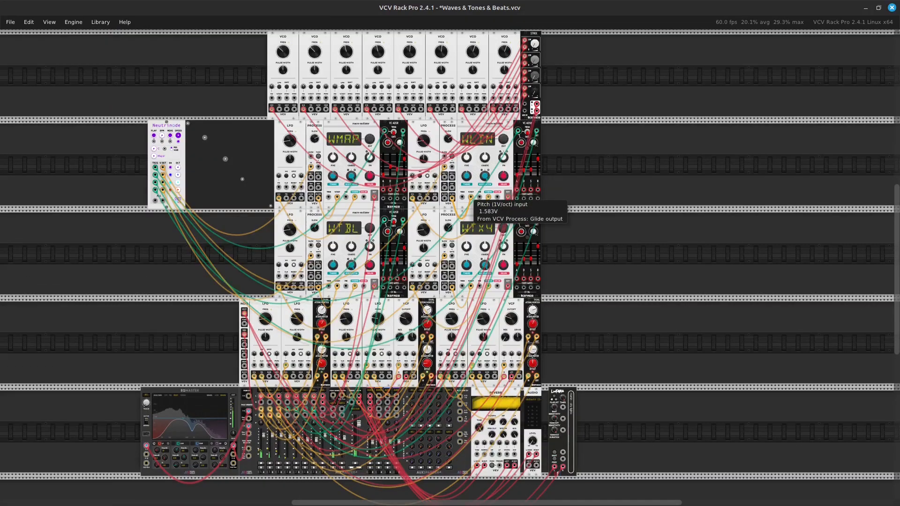